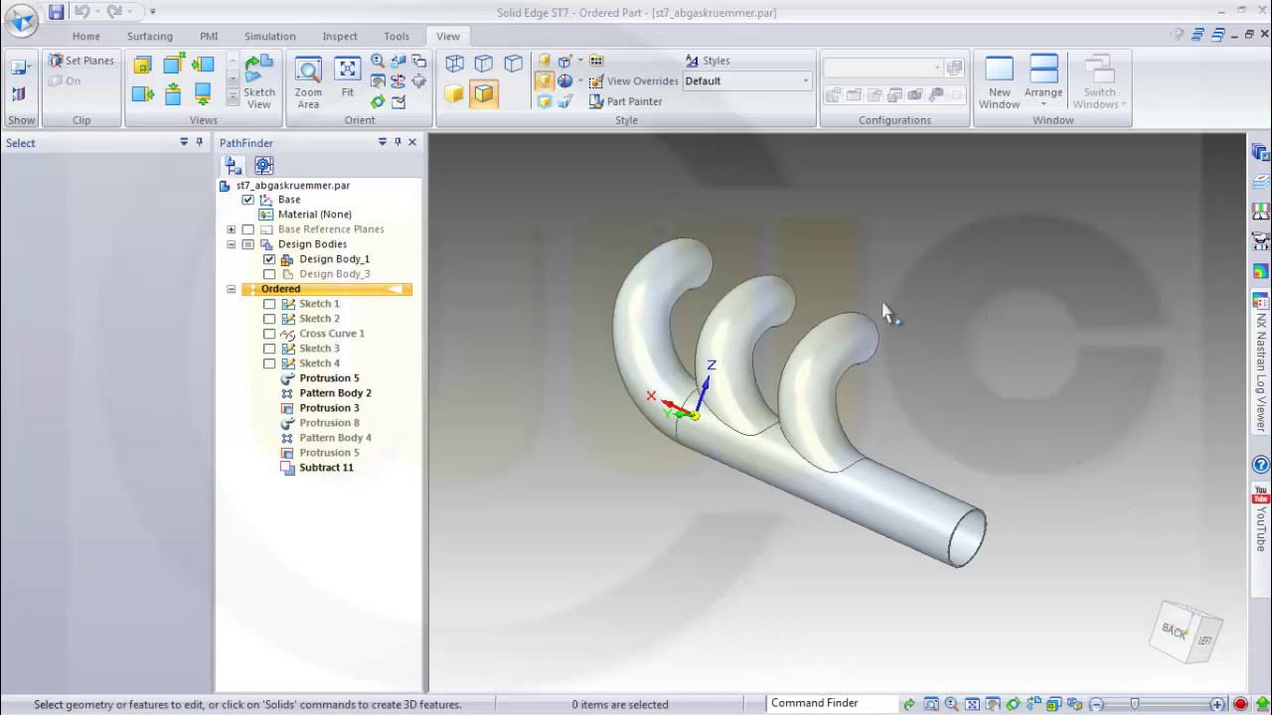
Show the base reference planes and create a parallel plane 55 mm from the front (xz) plane, towards the pipe openings
{"action": "left_click", "coordinate": [86, 38]}
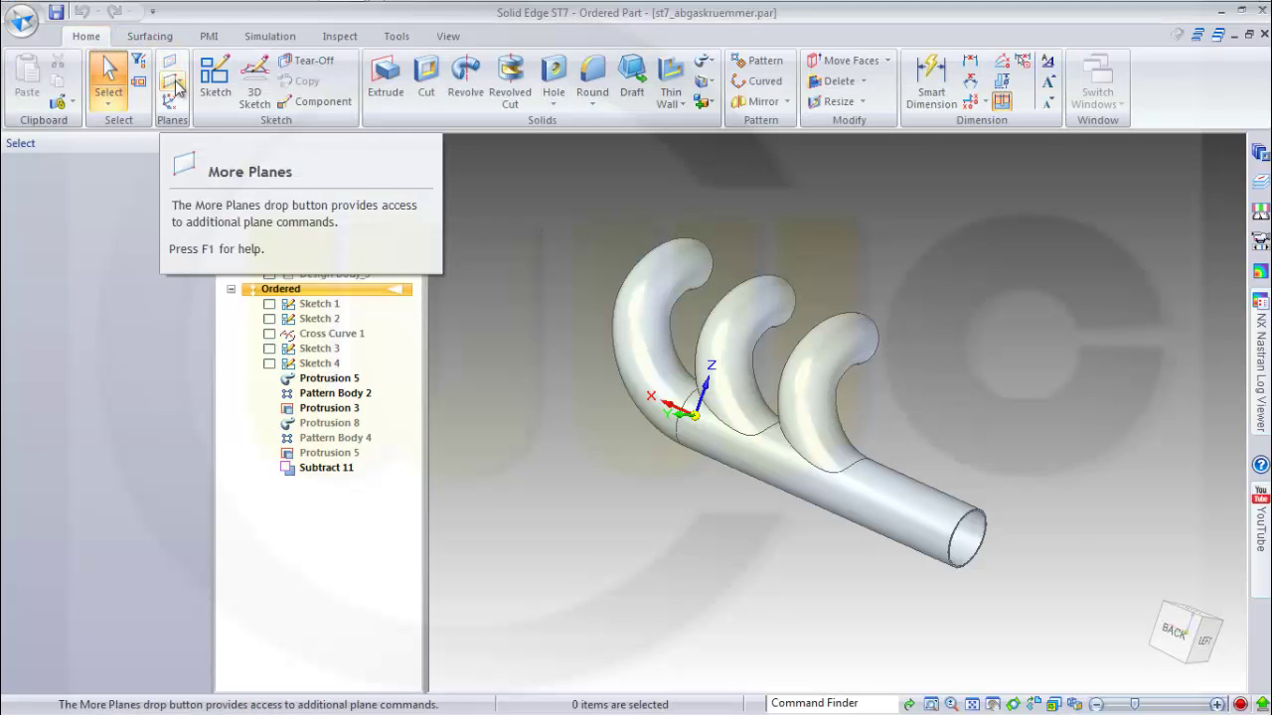
{"action": "left_click", "coordinate": [175, 87]}
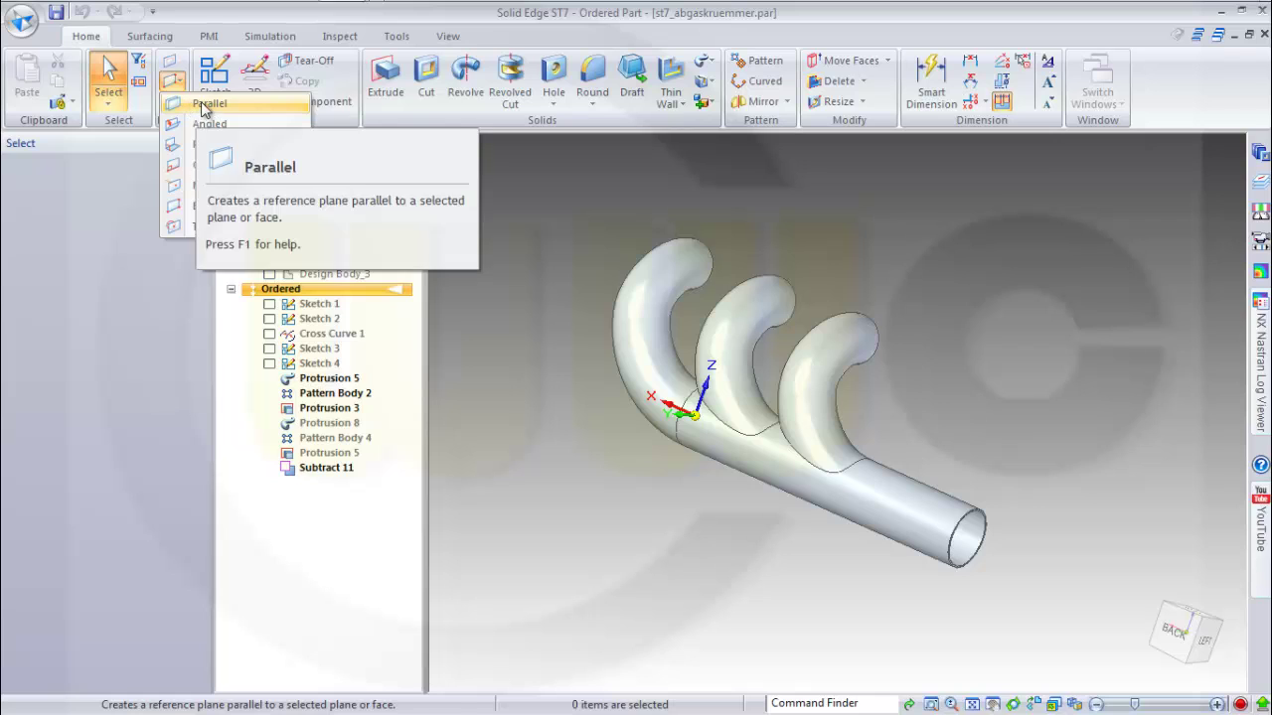
{"action": "left_click", "coordinate": [199, 105]}
{"action": "key", "text": "ctrl+l"}
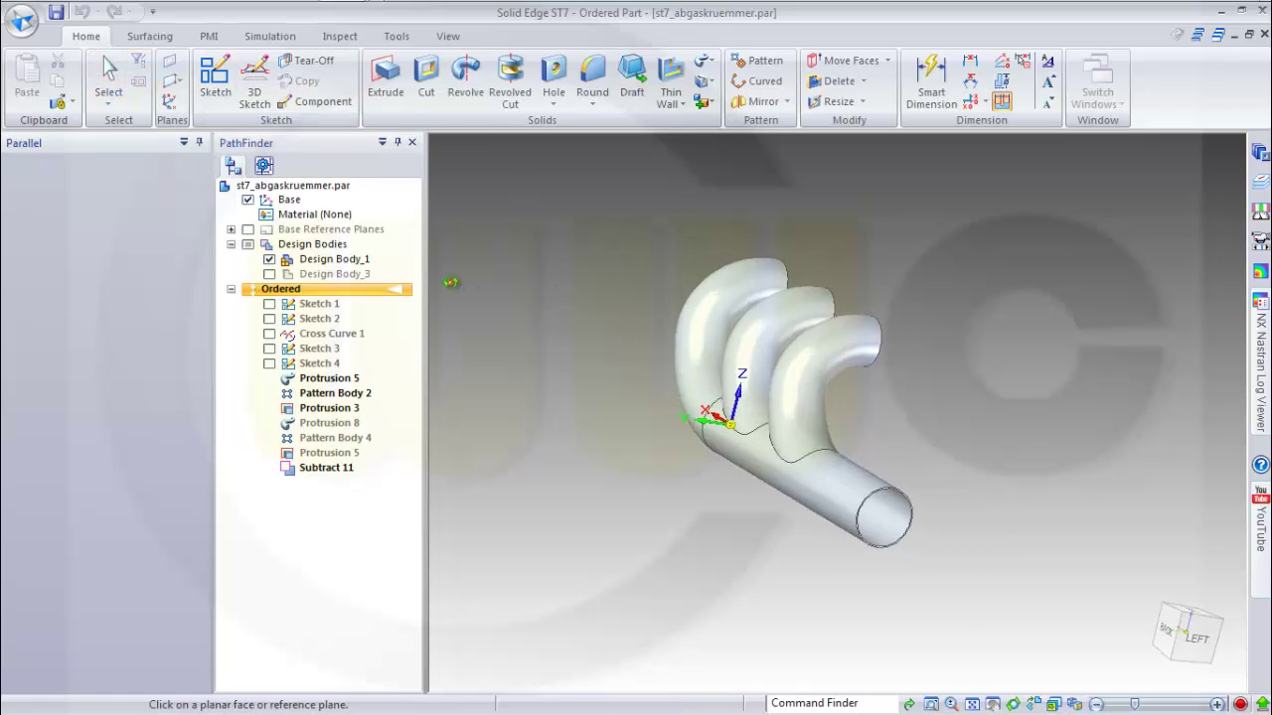
{"action": "left_click", "coordinate": [248, 231]}
{"action": "key", "text": "ctrl+j"}
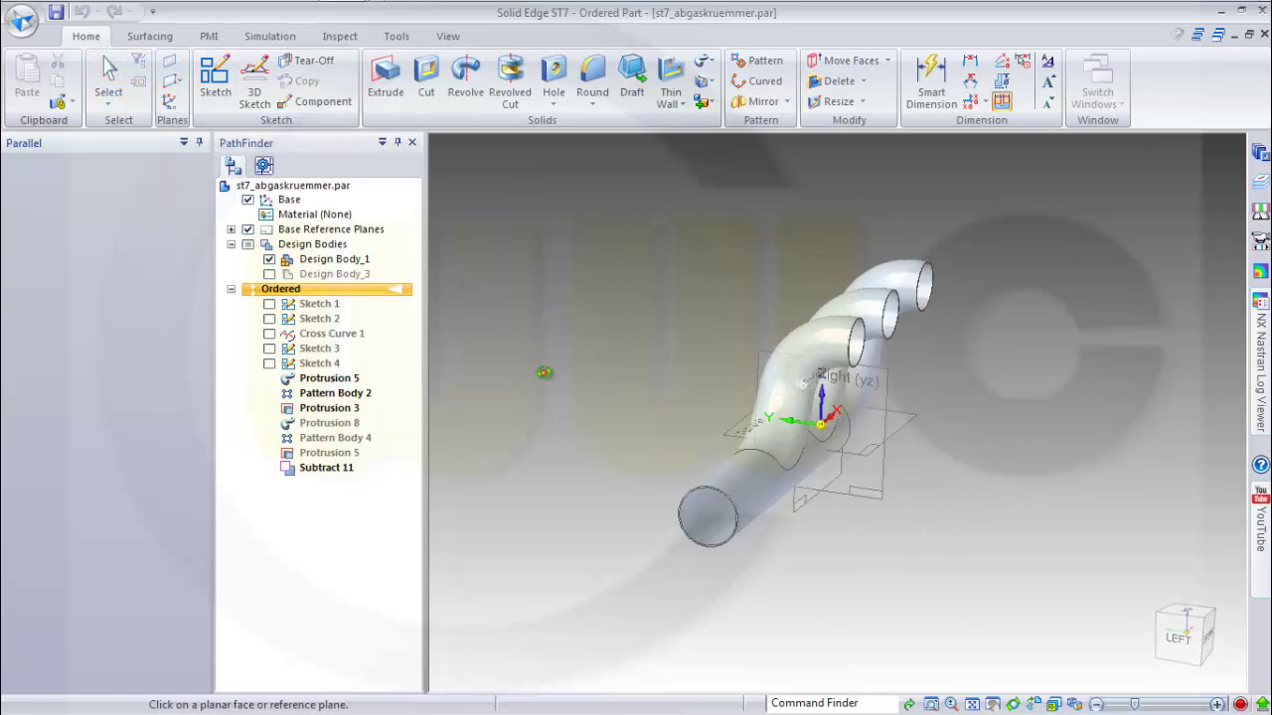
{"action": "left_click", "coordinate": [808, 495]}
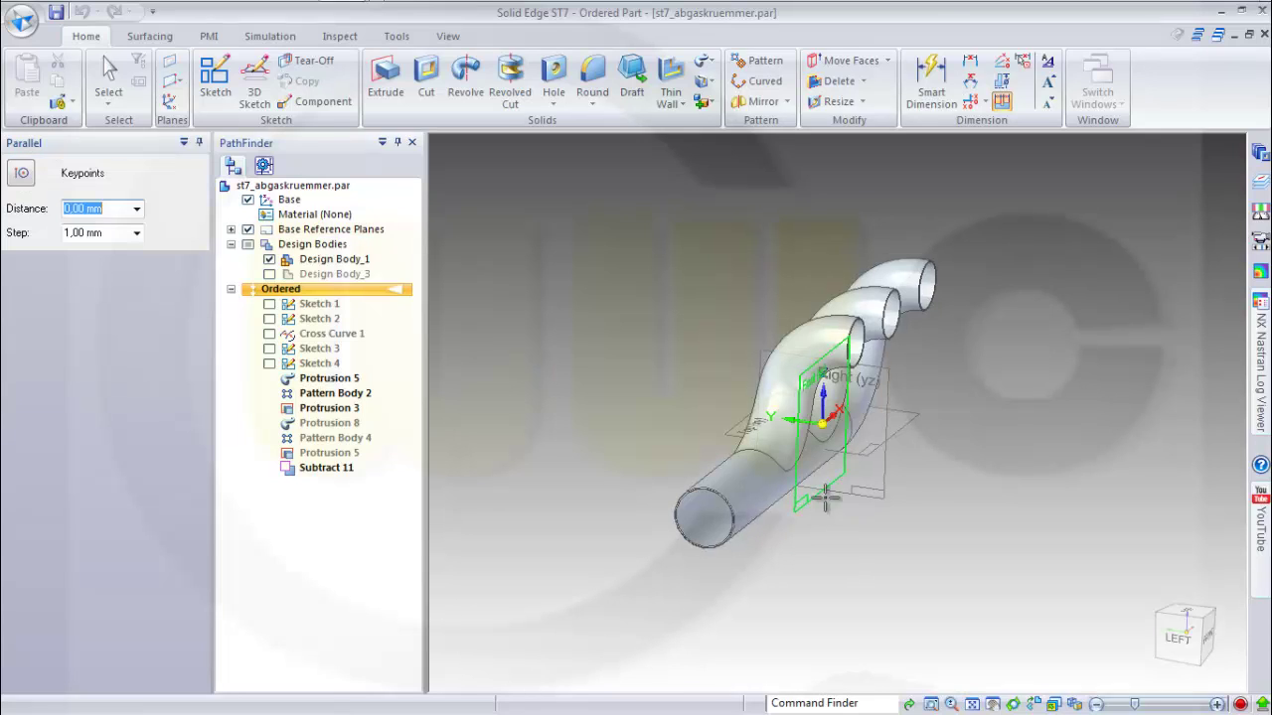
{"action": "type", "text": "55"}
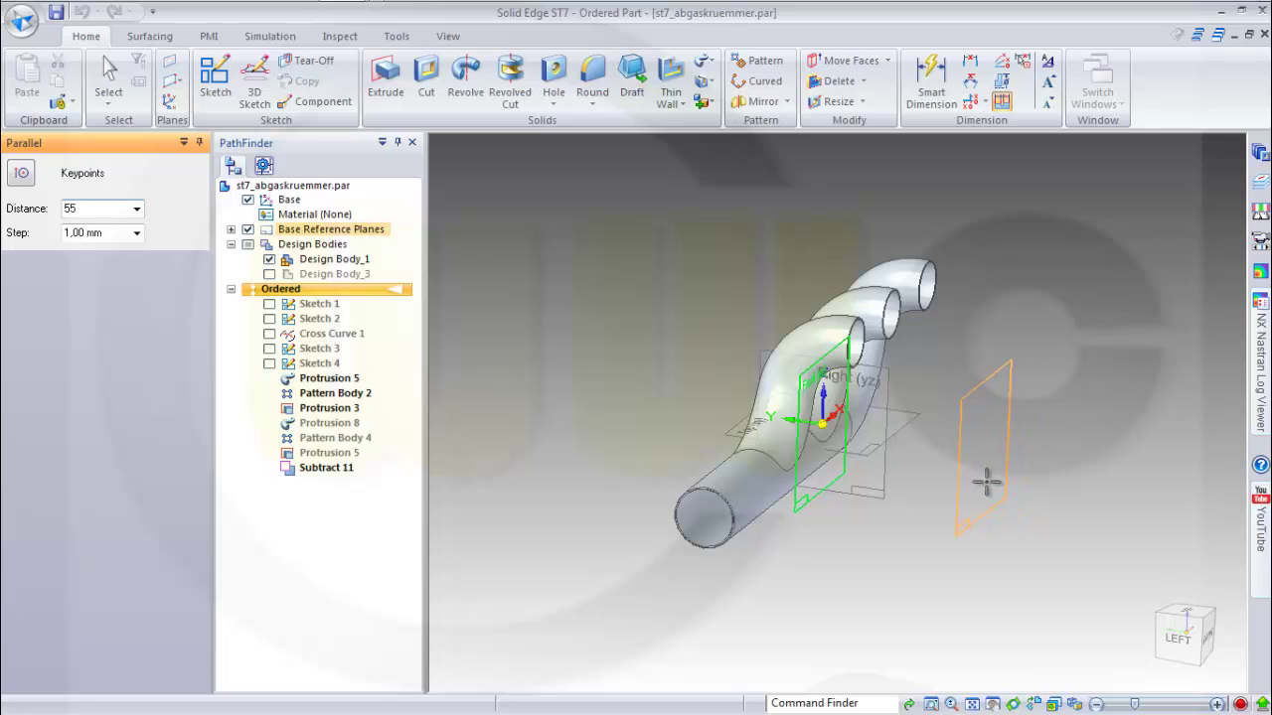
{"action": "key", "text": "Tab"}
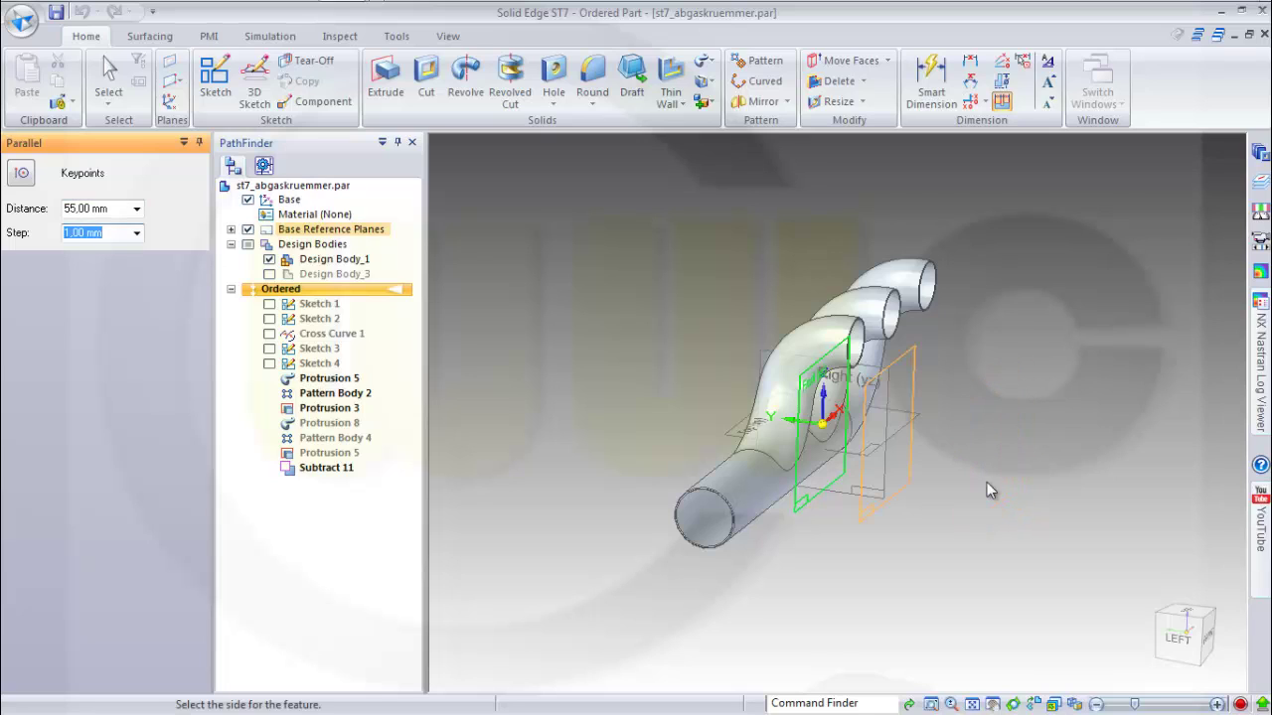
{"action": "left_click", "coordinate": [987, 482]}
Create a parallel plane 269 mm from the right (yz) plane, towards the open end of the collector pipe
{"action": "middle_click_drag", "start_coordinate": [980, 413], "coordinate": [768, 369]}
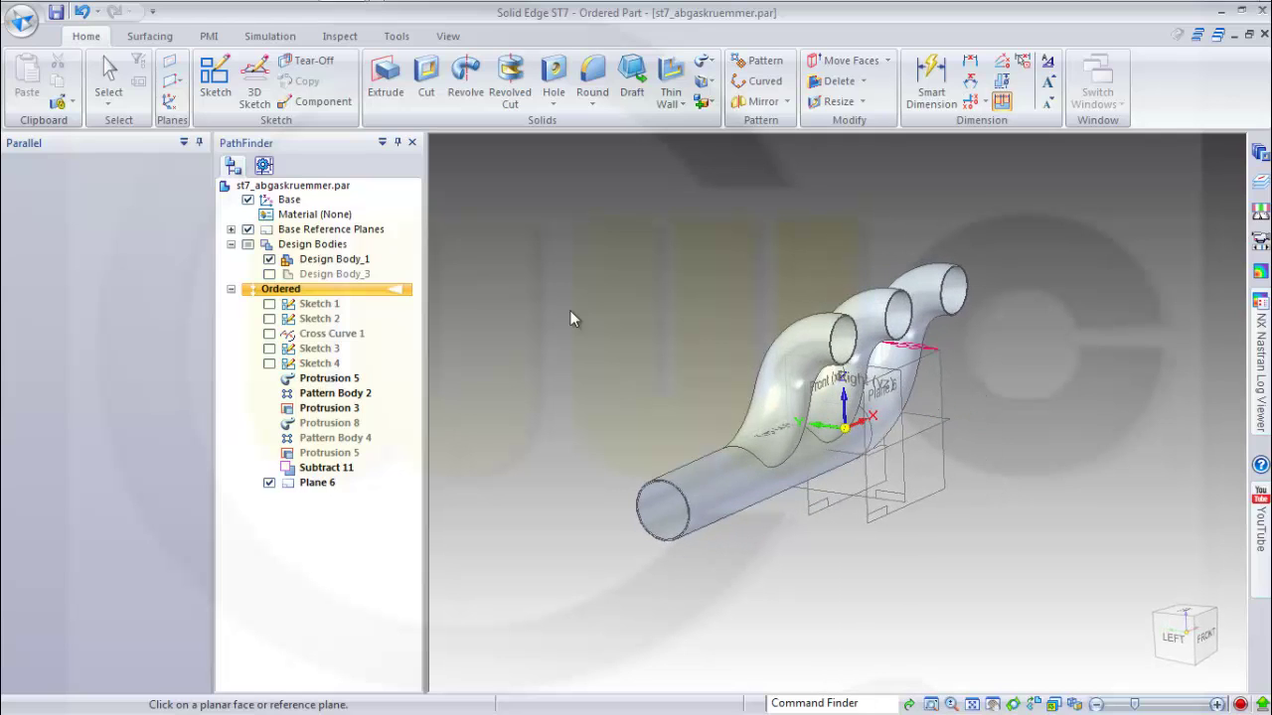
{"action": "left_click", "coordinate": [177, 84]}
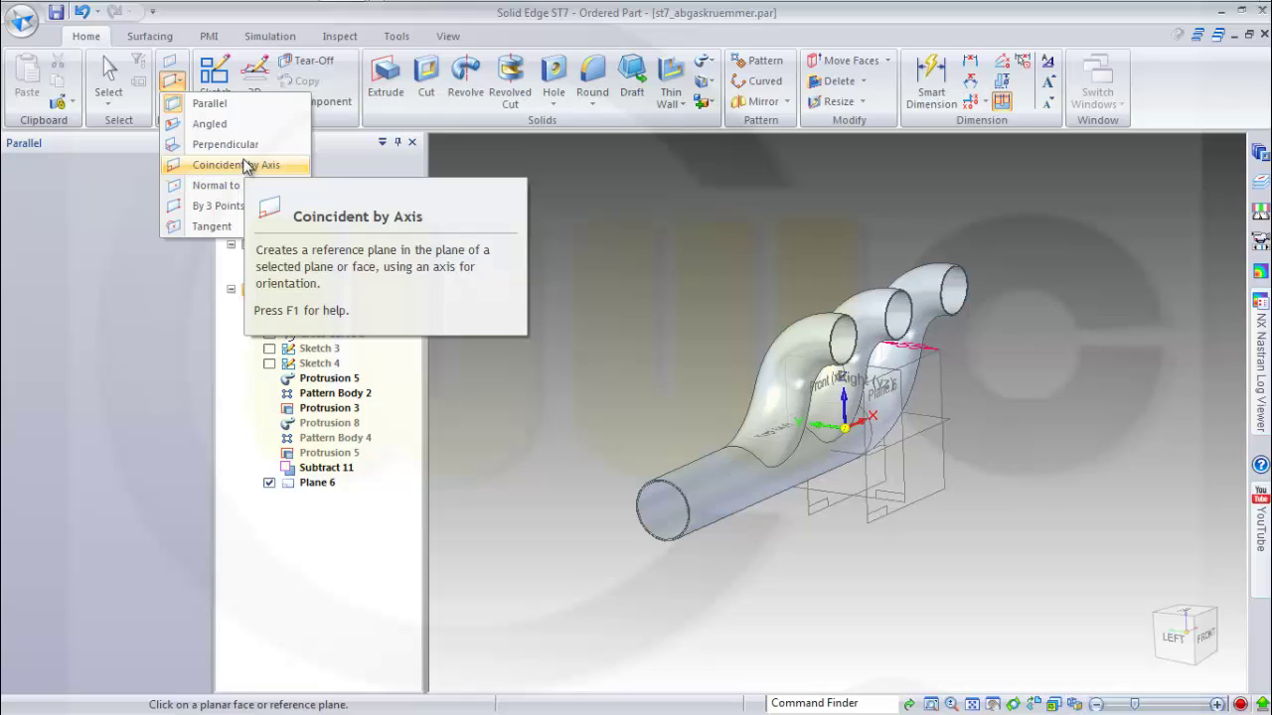
{"action": "left_click", "coordinate": [211, 104]}
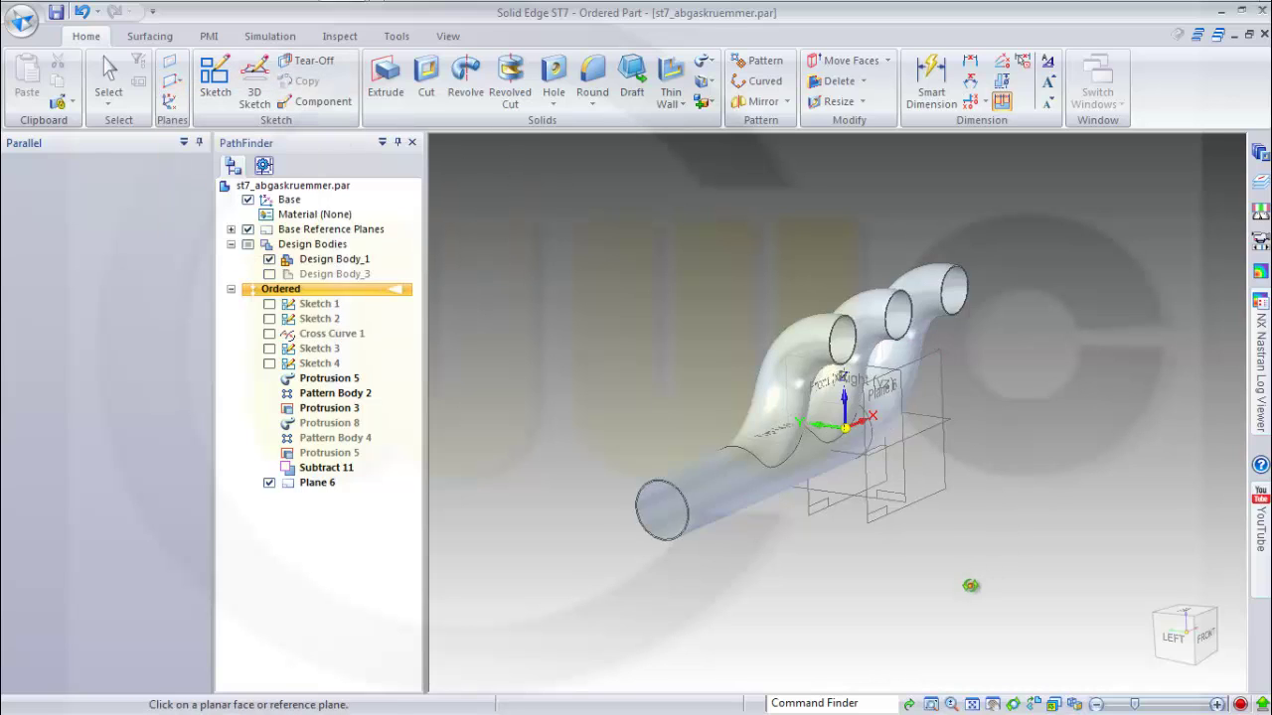
{"action": "middle_click_drag", "start_coordinate": [965, 587], "coordinate": [923, 520]}
{"action": "left_click", "coordinate": [918, 477]}
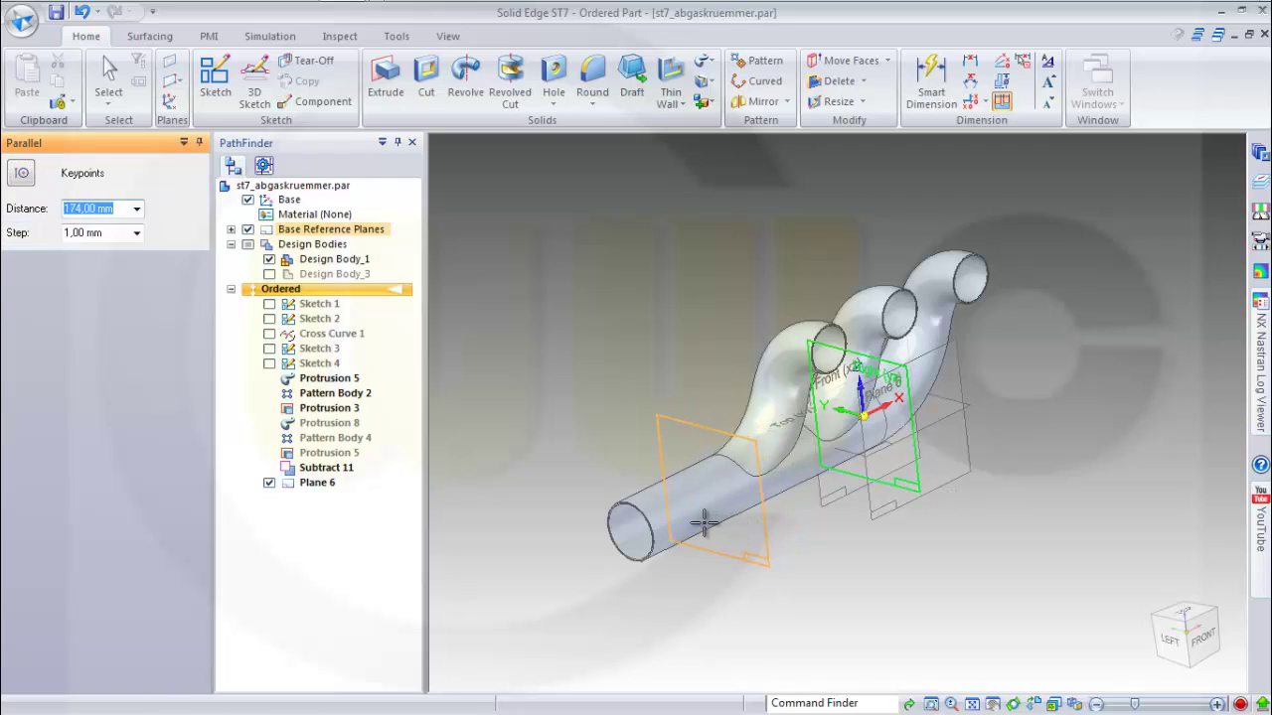
{"action": "type", "text": "269"}
{"action": "key", "text": "Tab"}
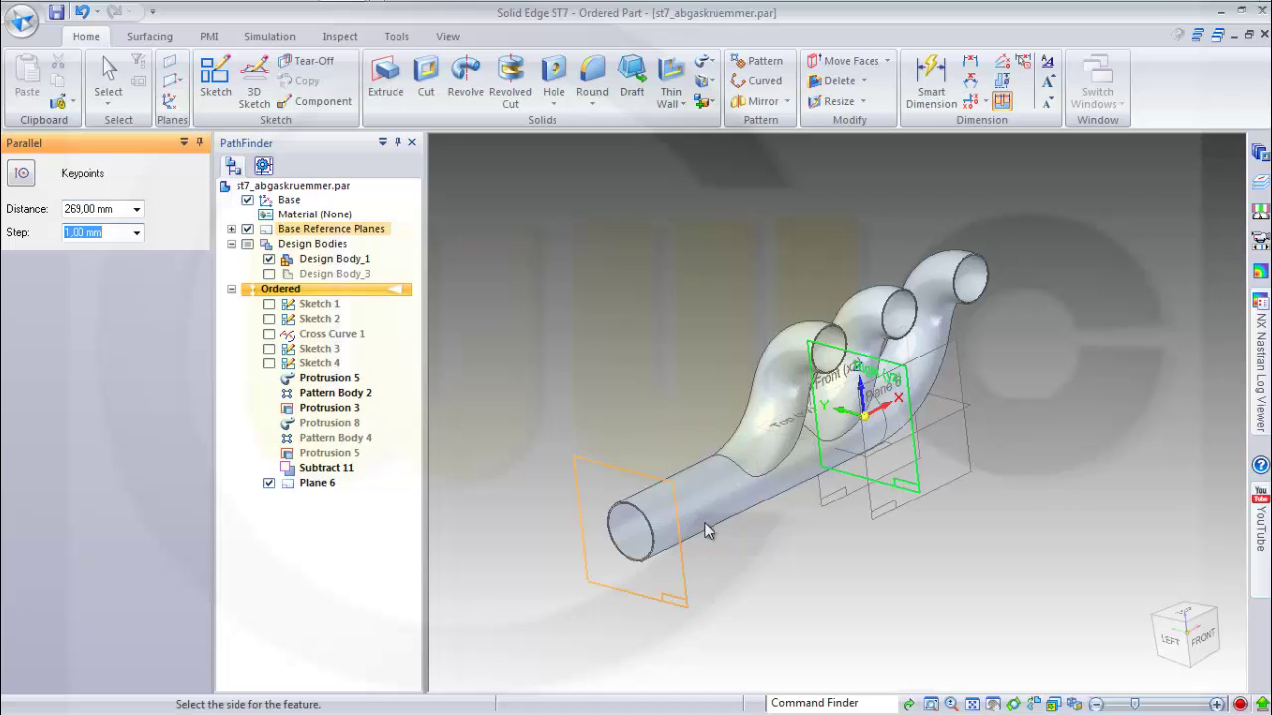
{"action": "left_click", "coordinate": [705, 532]}
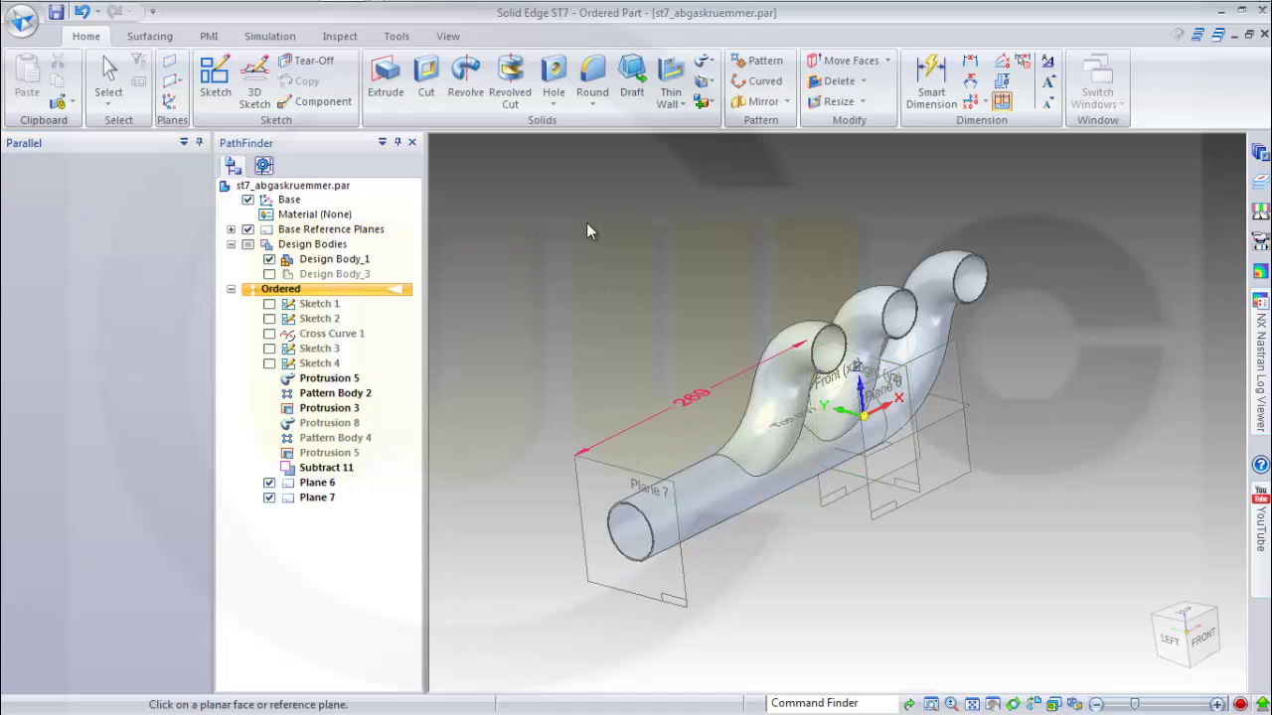
{"action": "key", "text": "Escape"}
Start a sketch on the plane offset 55 mm from the front plane
{"action": "mouse_move", "coordinate": [606, 308]}
{"action": "middle_mouse_down"}
{"action": "mouse_move", "coordinate": [571, 285]}
{"action": "mouse_move", "coordinate": [514, 283]}
{"action": "mouse_move", "coordinate": [525, 272]}
{"action": "middle_mouse_up"}
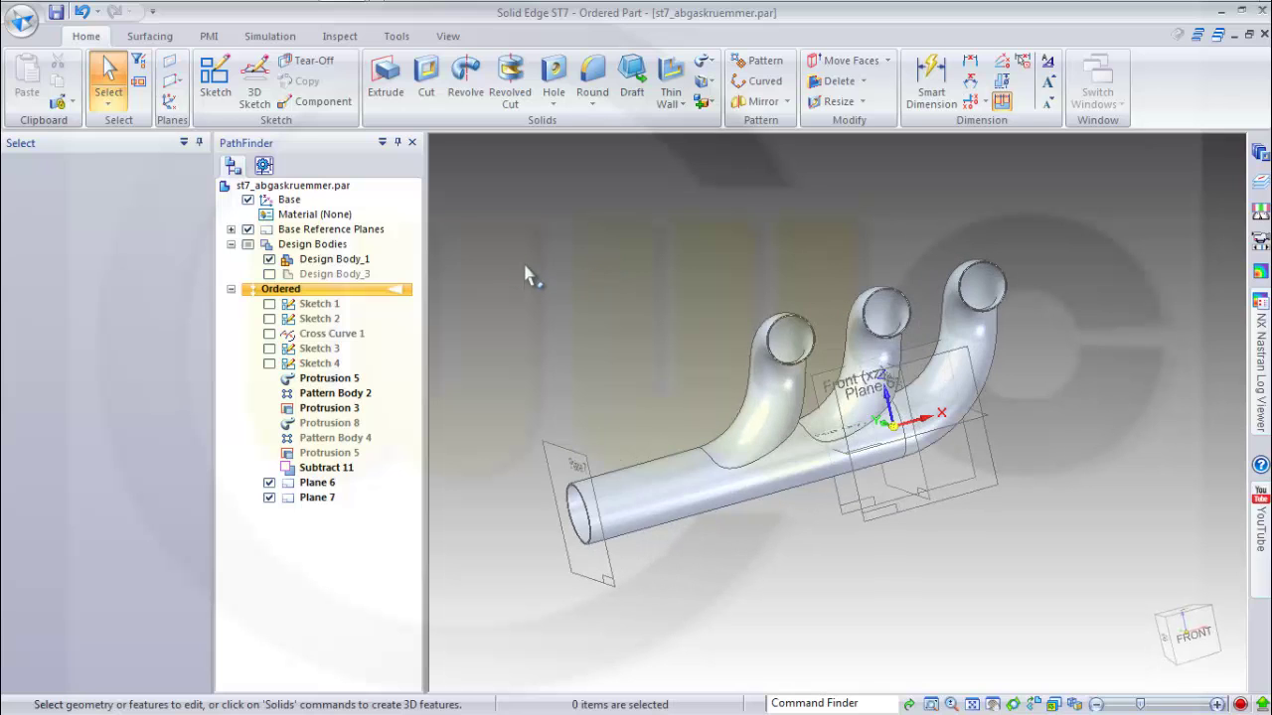
{"action": "left_click", "coordinate": [214, 79]}
{"action": "left_click", "coordinate": [946, 378]}
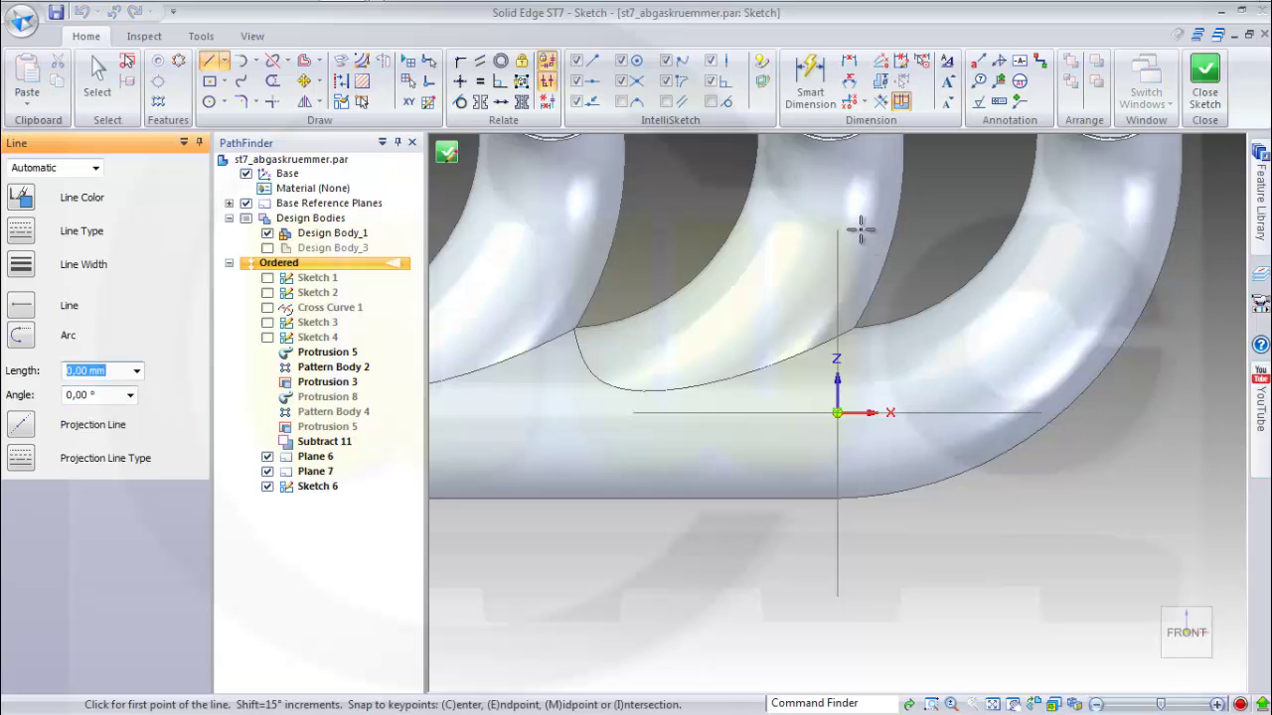
{"action": "middle_click_drag", "start_coordinate": [861, 226], "coordinate": [880, 454], "text": "shift"}
{"action": "scroll", "coordinate": [965, 388], "scroll_direction": "down", "scroll_amount": 1}
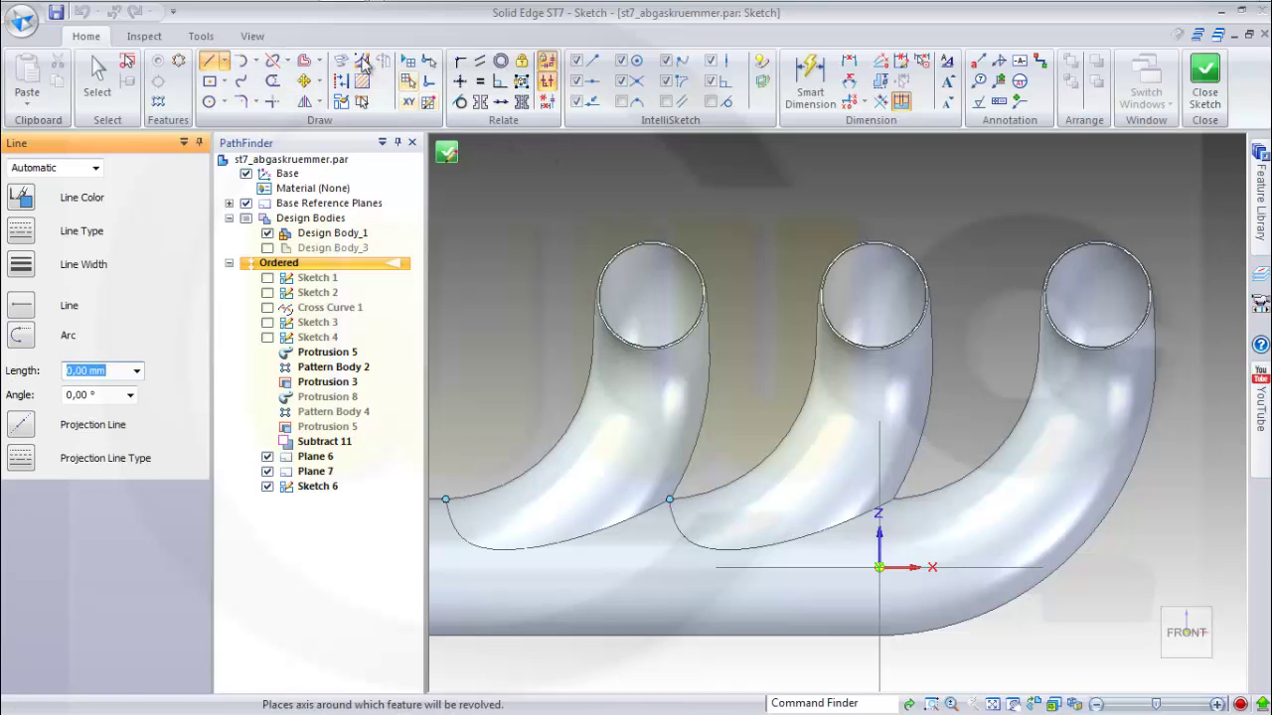
Include the circular edges of the three pipe openings in the sketch, using the default include options
{"action": "left_click", "coordinate": [341, 61]}
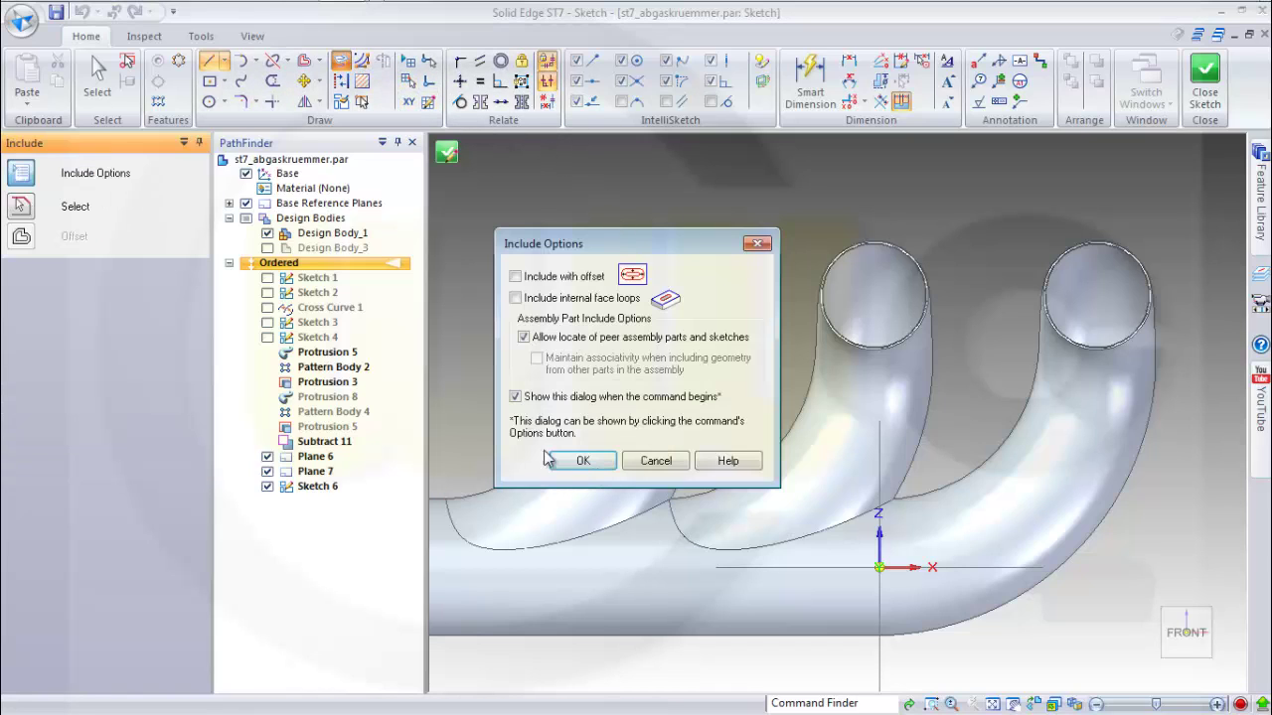
{"action": "left_click", "coordinate": [582, 462]}
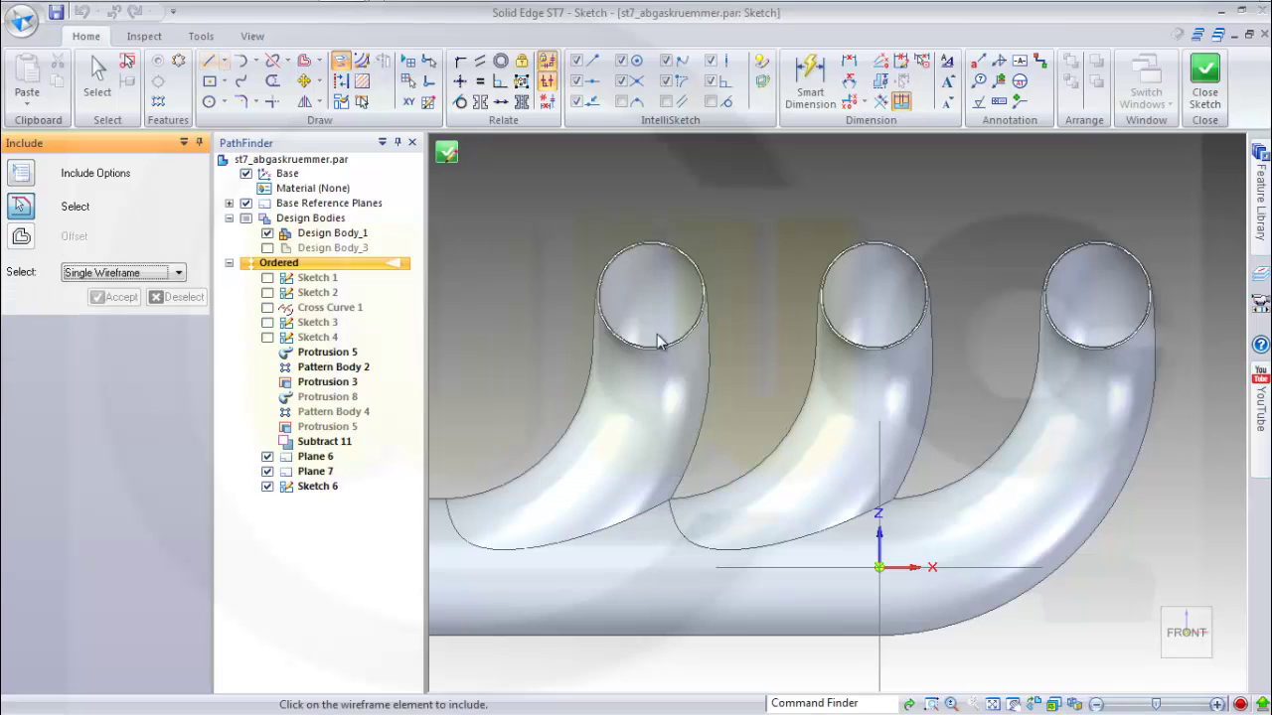
{"action": "left_click", "coordinate": [656, 256]}
{"action": "left_click", "coordinate": [892, 258]}
{"action": "left_click", "coordinate": [1118, 251]}
Sketch a closed trapezoid around the three circles, with an upper edge about 207 mm and a right slanted edge about 59 mm long
{"action": "left_click", "coordinate": [209, 60]}
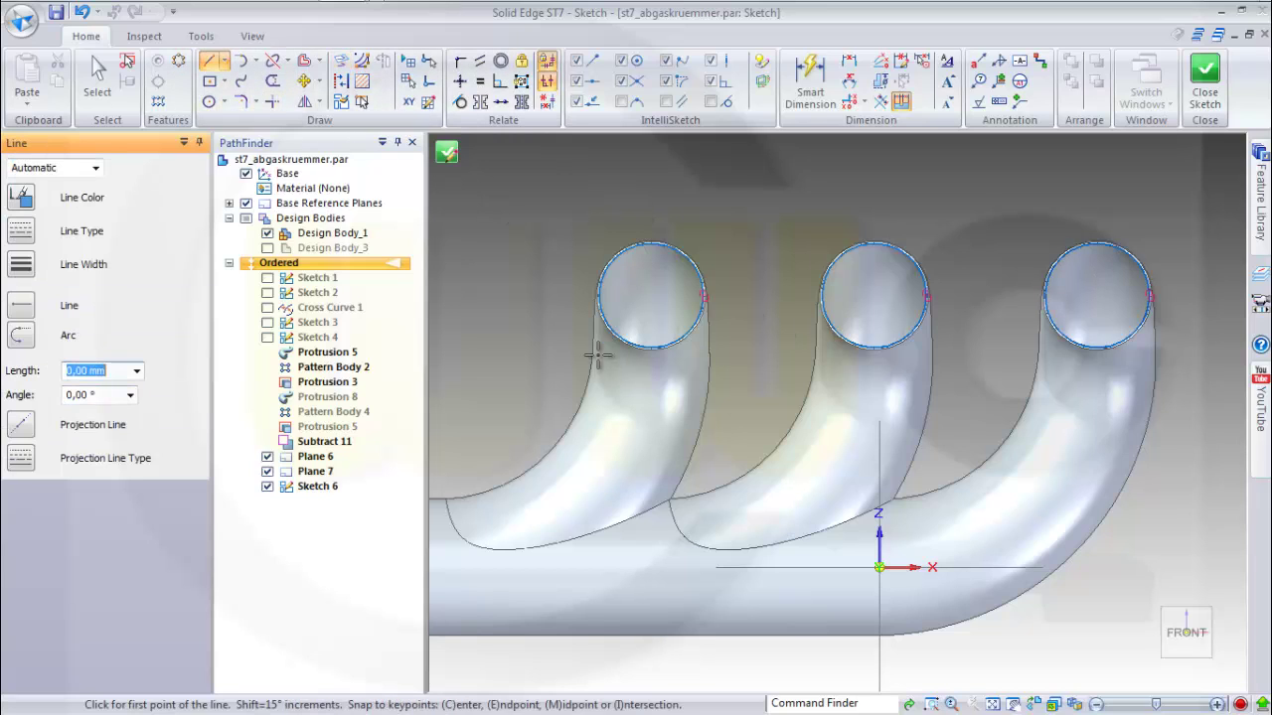
{"action": "left_click", "coordinate": [492, 359]}
{"action": "type", "text": "65"}
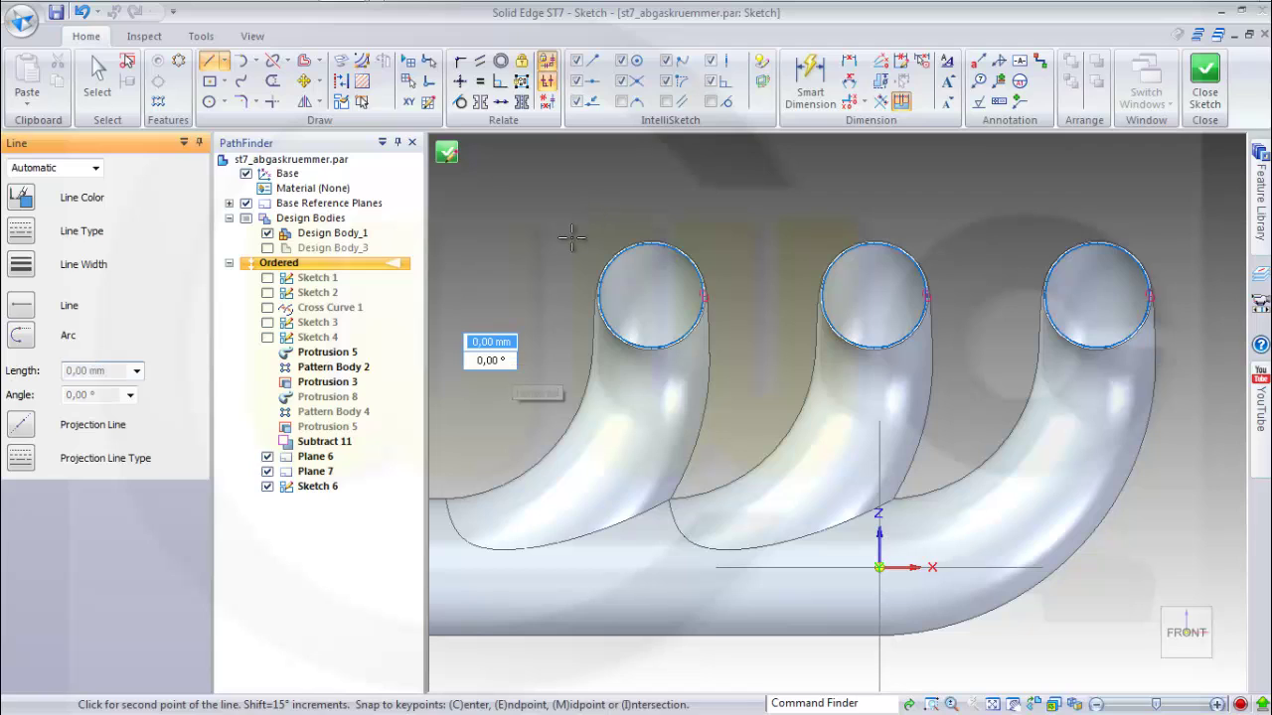
{"action": "key", "text": "Tab"}
{"action": "left_click", "coordinate": [596, 215]}
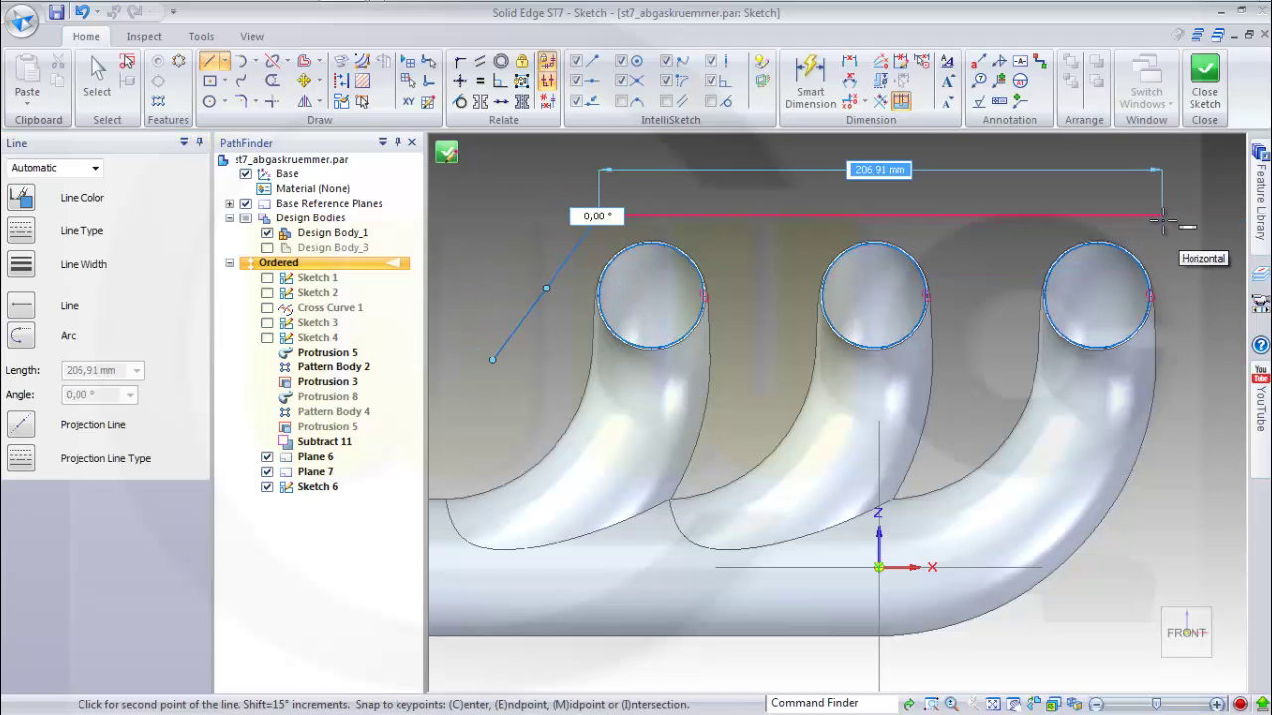
{"action": "left_click", "coordinate": [1162, 217]}
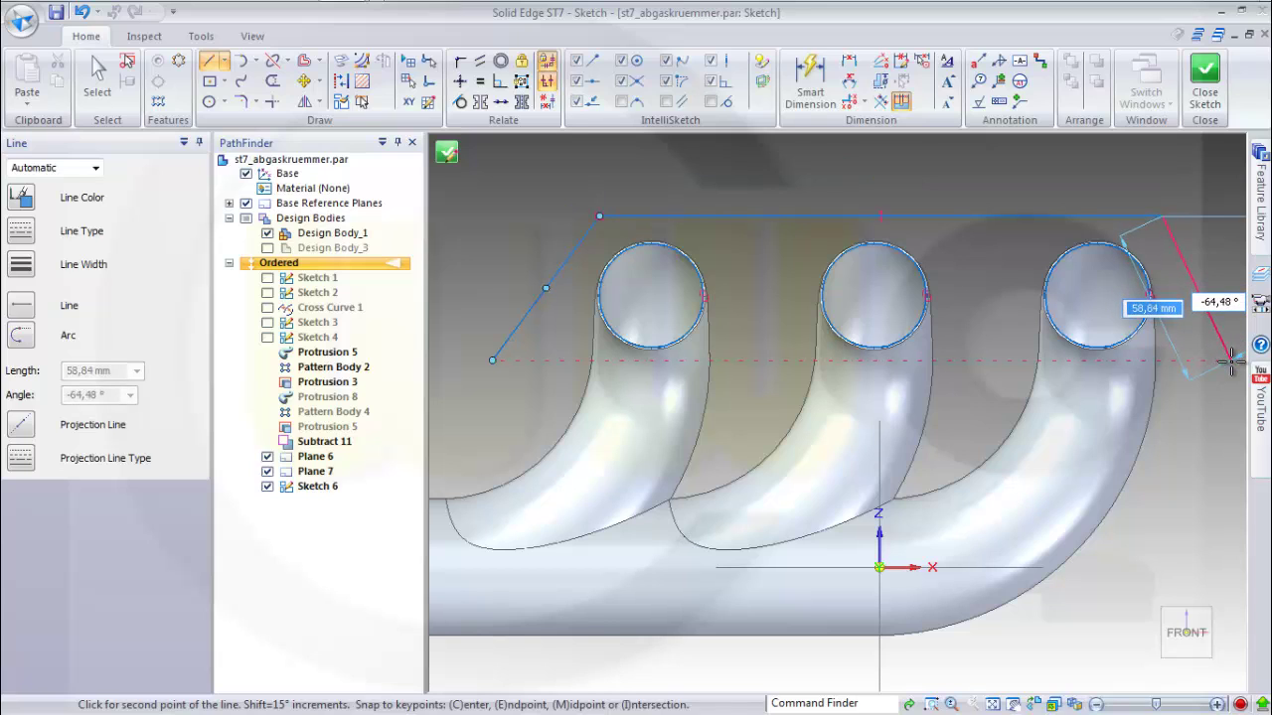
{"action": "left_click", "coordinate": [1230, 360]}
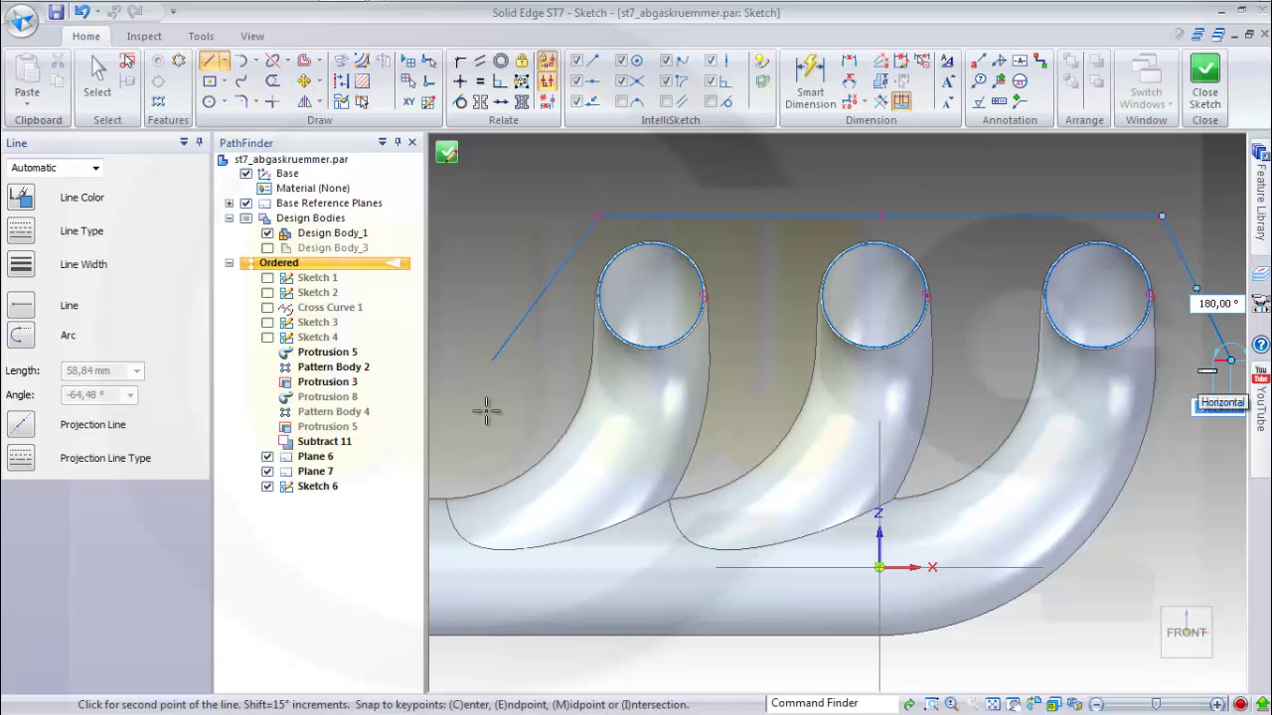
{"action": "left_click", "coordinate": [492, 360]}
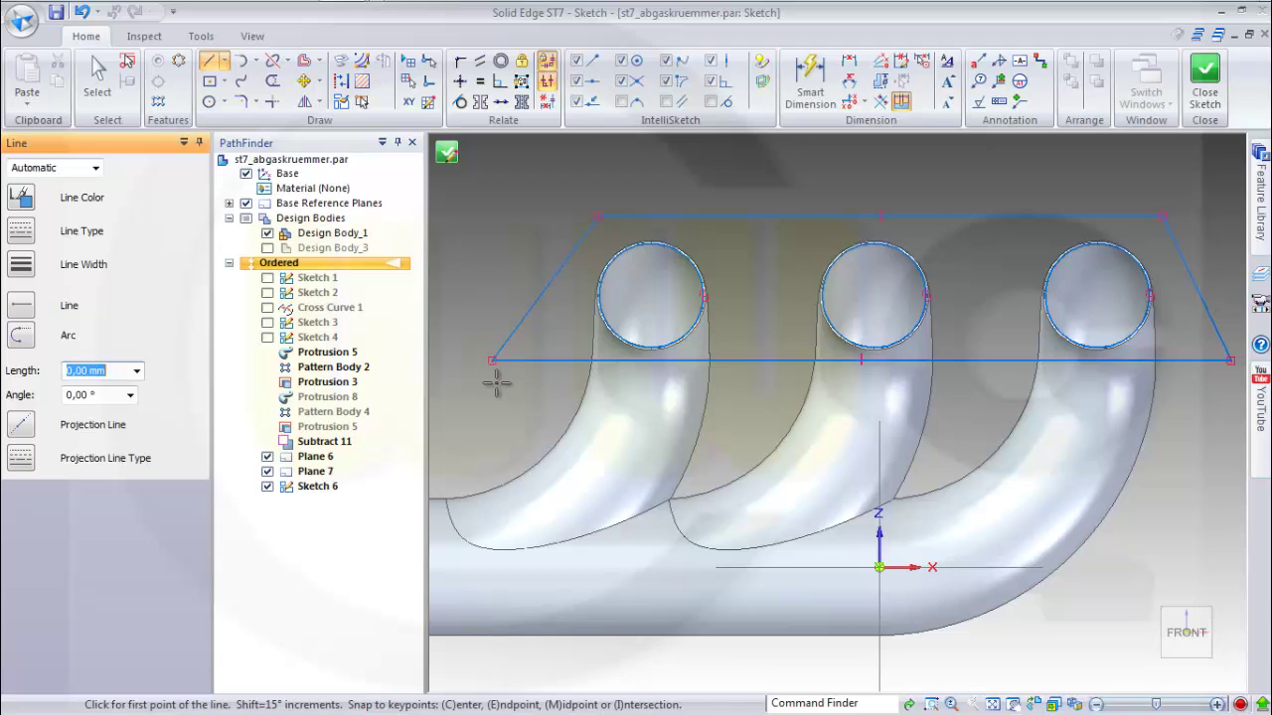
{"action": "key", "text": "Escape"}
Fillet all four corners of the trapezoid with a 10 mm radius
{"action": "scroll", "coordinate": [902, 418], "scroll_direction": "down", "scroll_amount": 1}
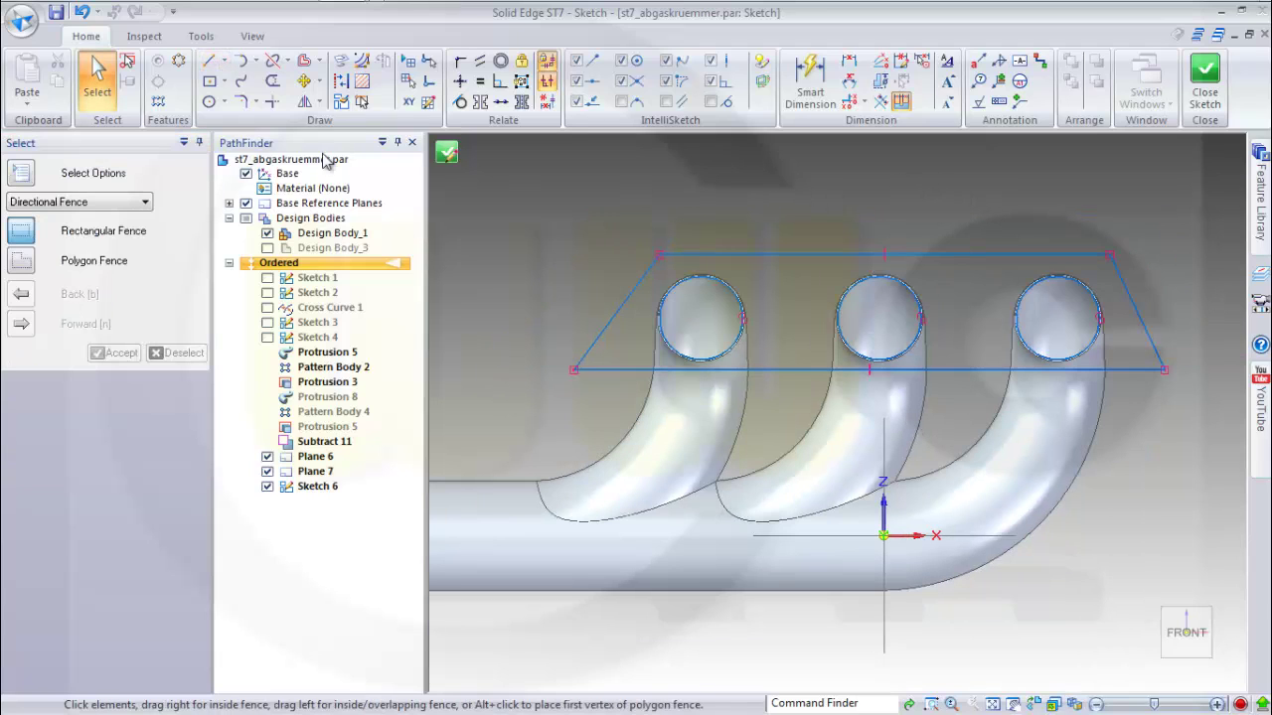
{"action": "left_click", "coordinate": [244, 103]}
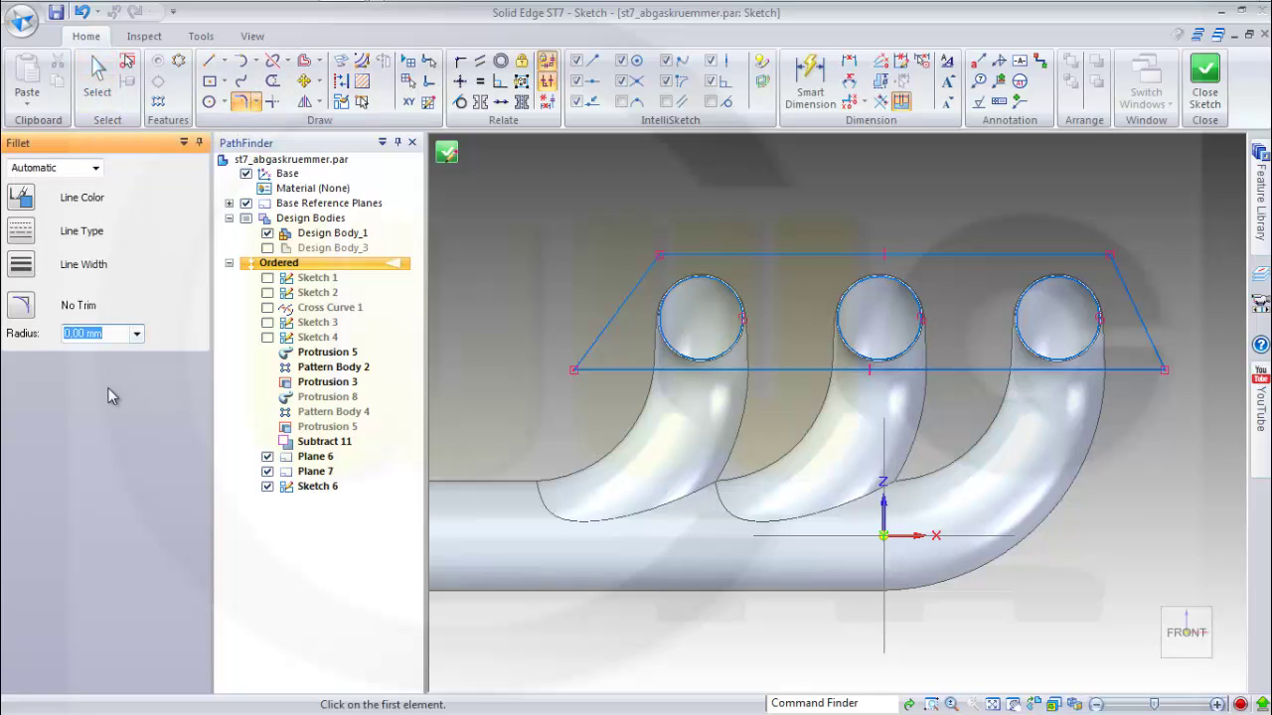
{"action": "type", "text": "10"}
{"action": "key", "text": "Return"}
{"action": "left_click", "coordinate": [600, 340]}
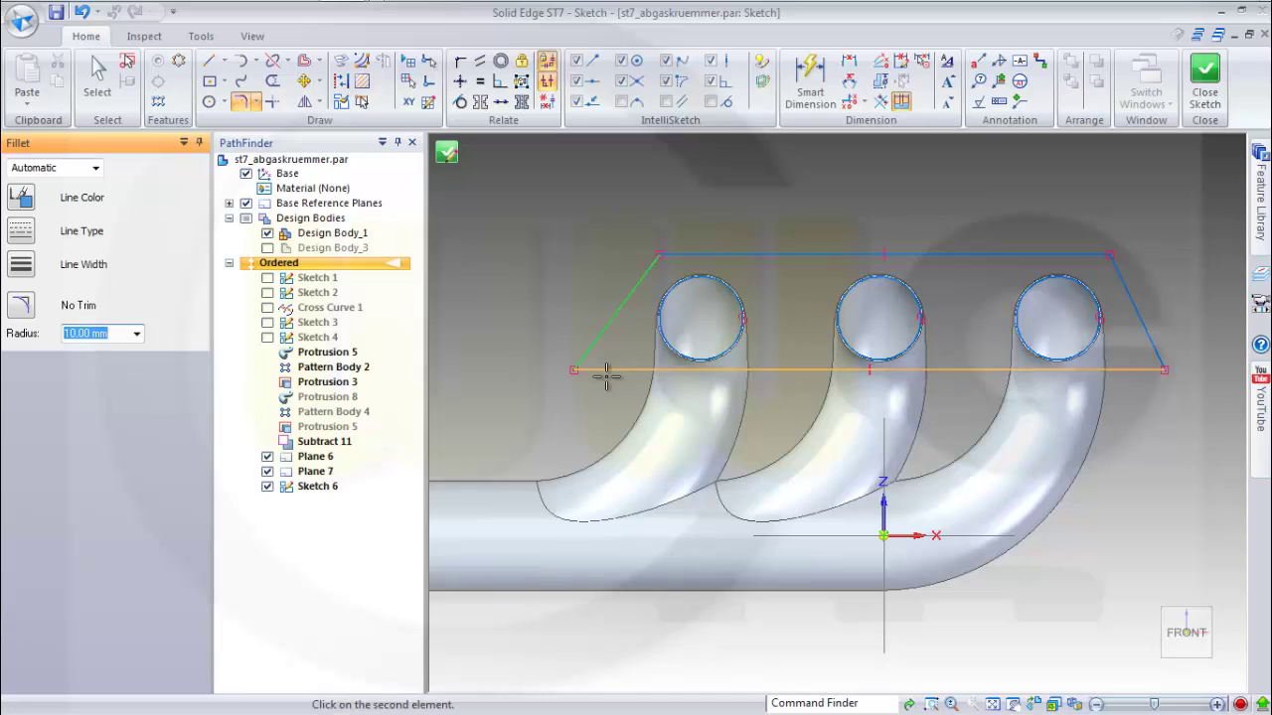
{"action": "left_click", "coordinate": [607, 371]}
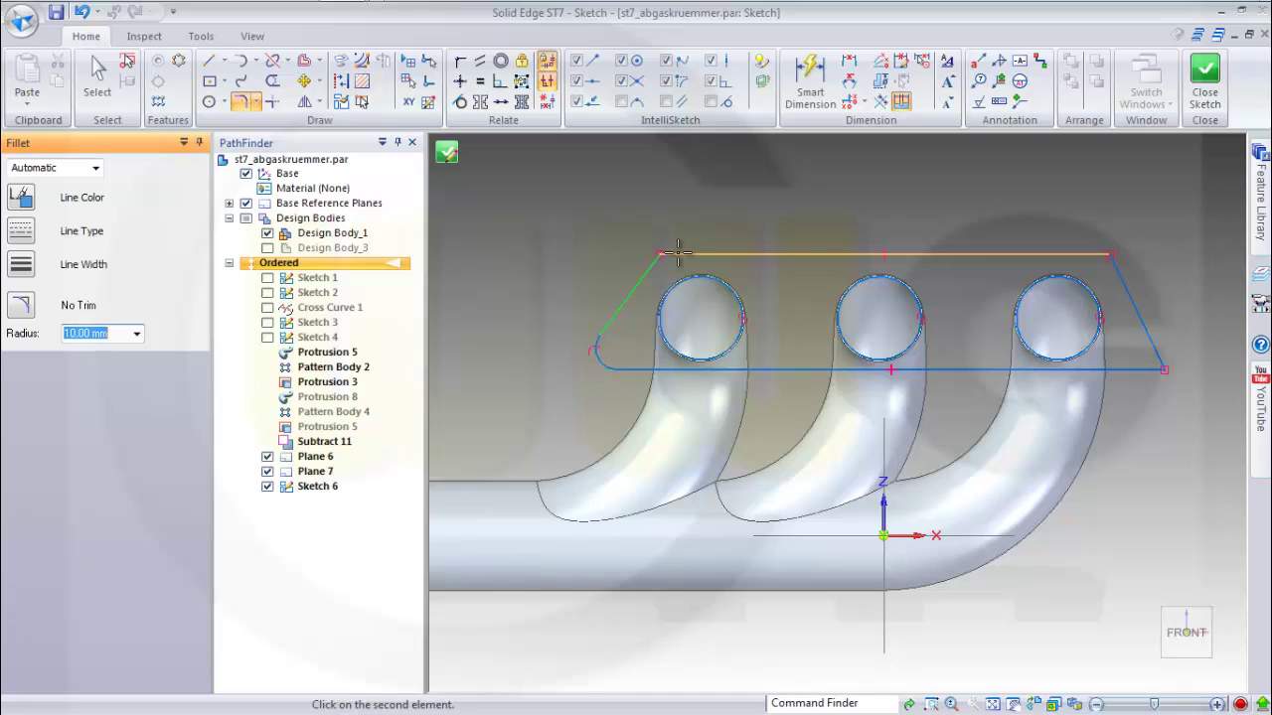
{"action": "left_click", "coordinate": [1093, 256]}
{"action": "left_click", "coordinate": [1153, 339]}
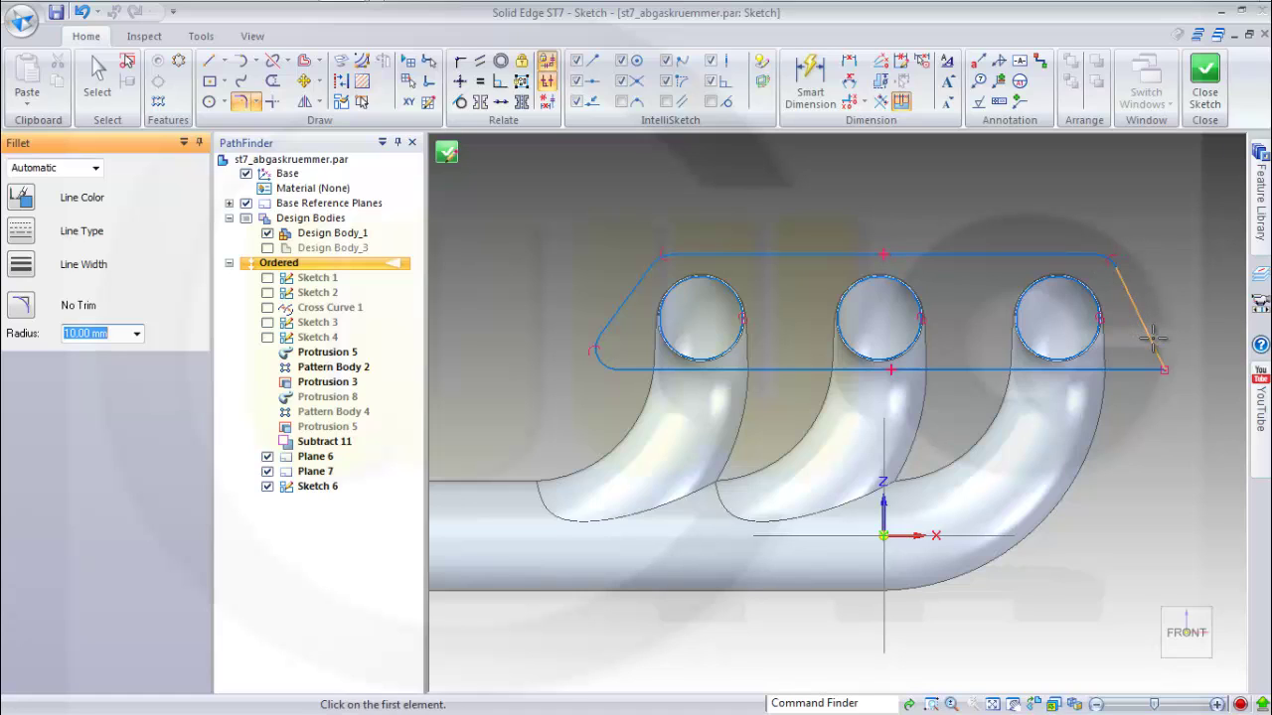
{"action": "left_click", "coordinate": [1152, 338]}
{"action": "left_click", "coordinate": [1145, 366]}
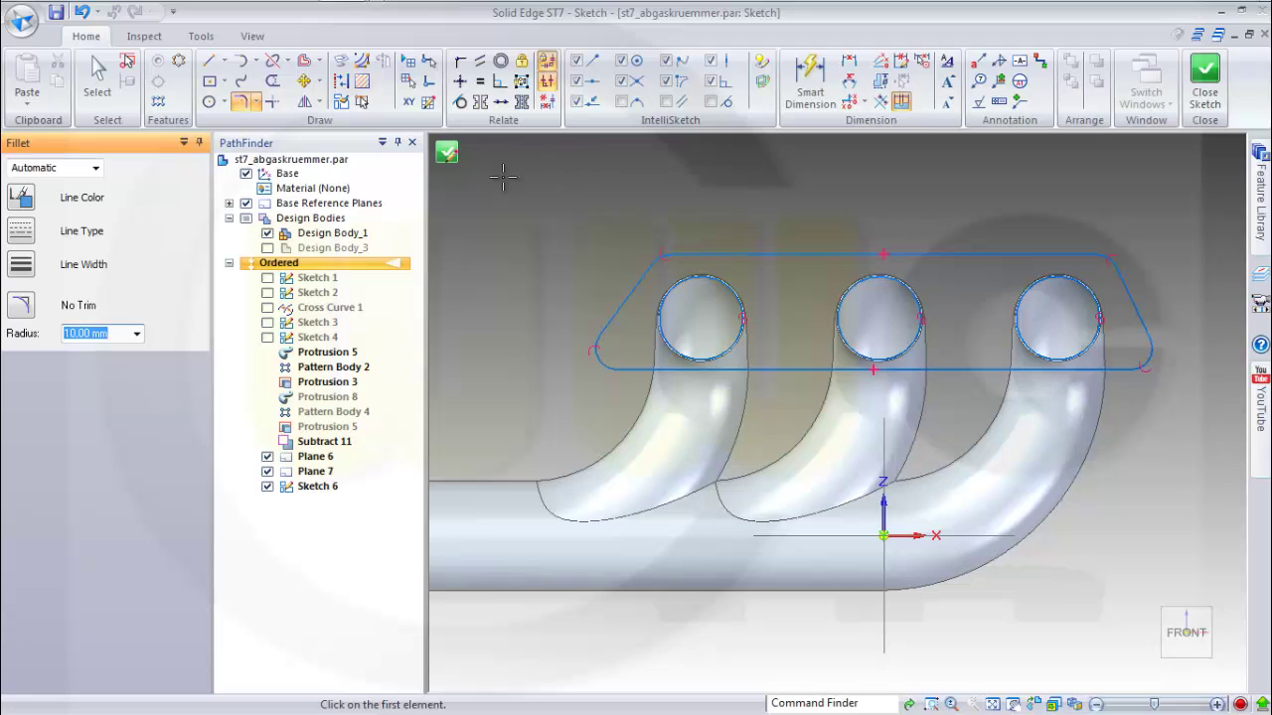
{"action": "key", "text": "Escape"}
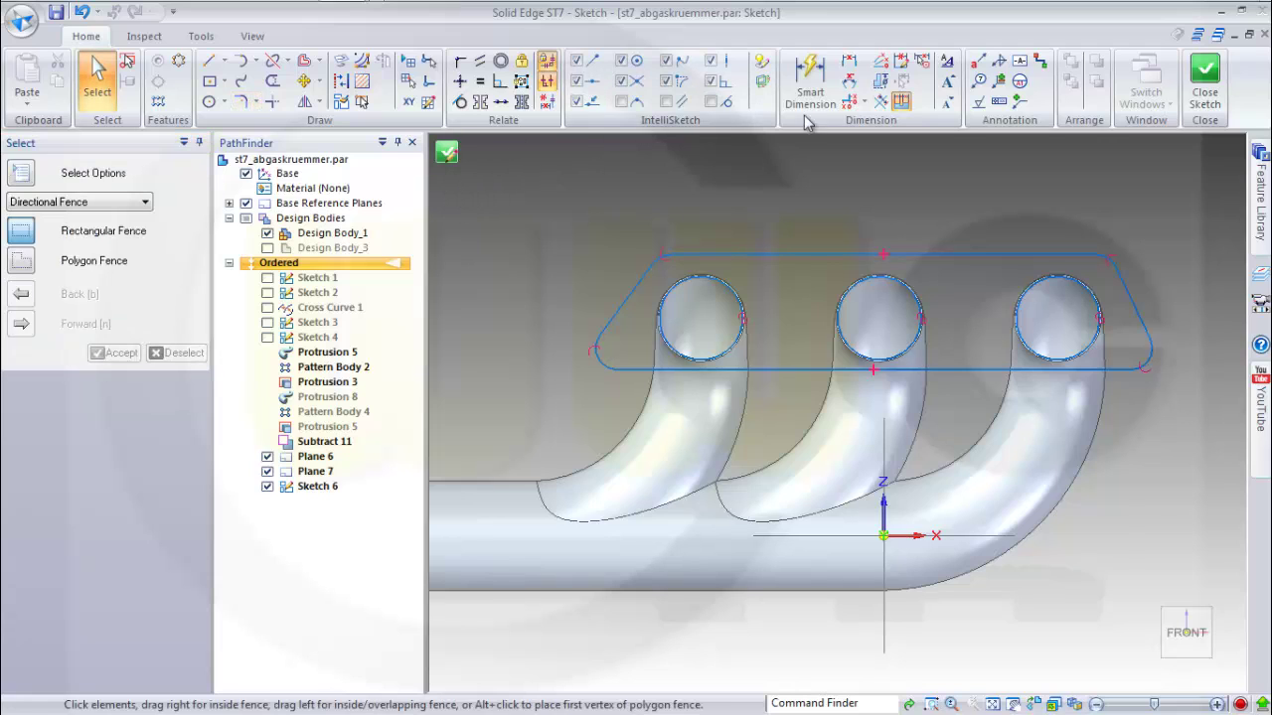
Dimension the radii of all four corner fillets of the trapezoid outline, keeping them at 10 mm
{"action": "left_click", "coordinate": [810, 77]}
{"action": "left_click", "coordinate": [593, 351]}
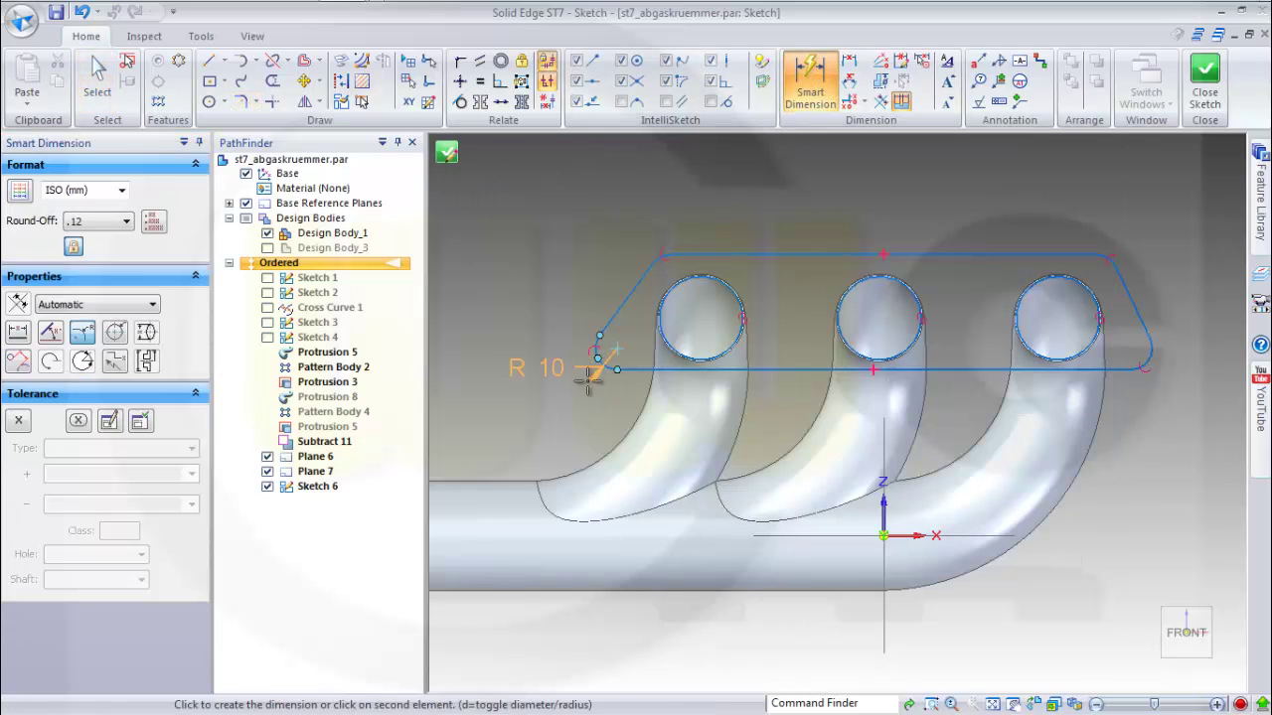
{"action": "left_click", "coordinate": [506, 386]}
{"action": "left_click", "coordinate": [659, 263]}
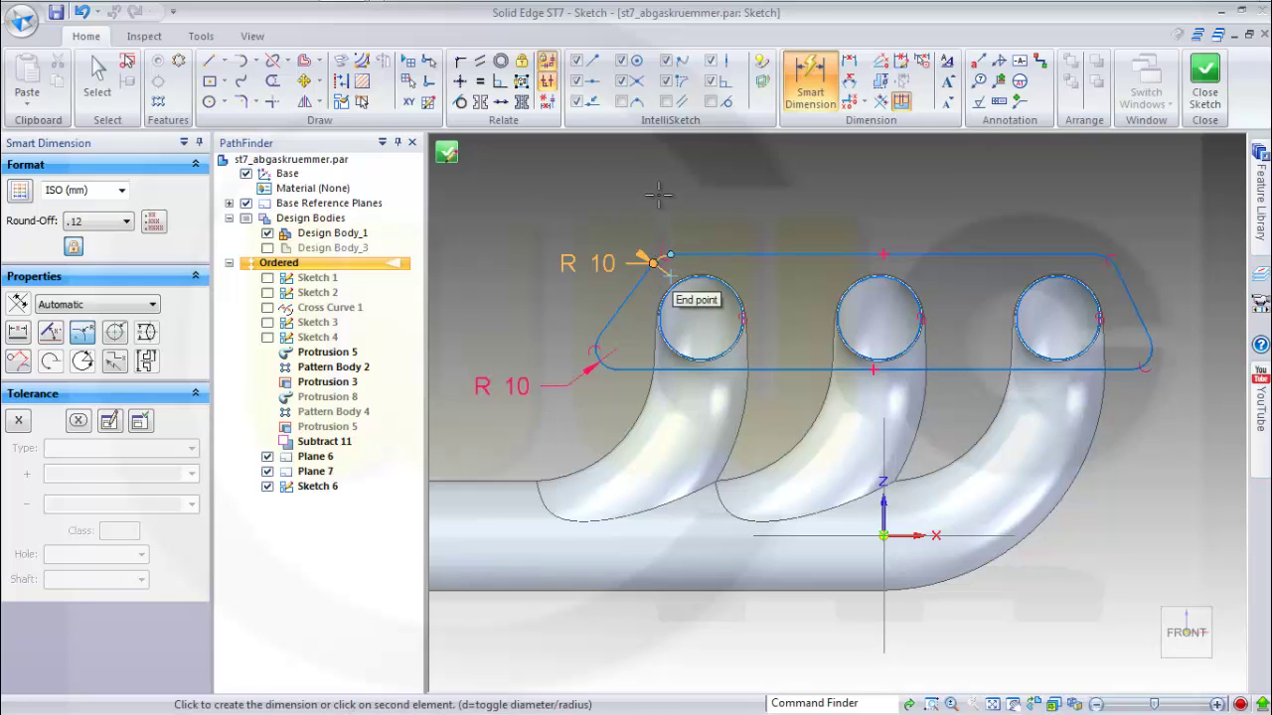
{"action": "left_click", "coordinate": [616, 197]}
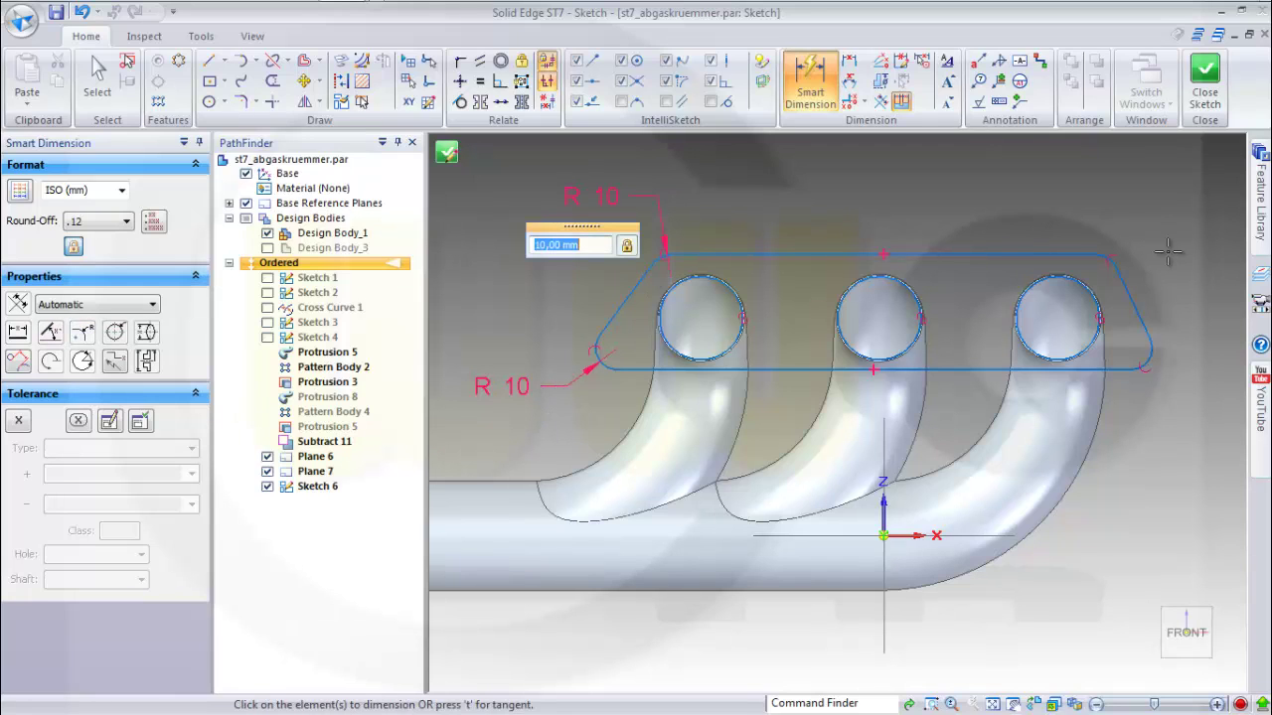
{"action": "left_click", "coordinate": [1114, 260]}
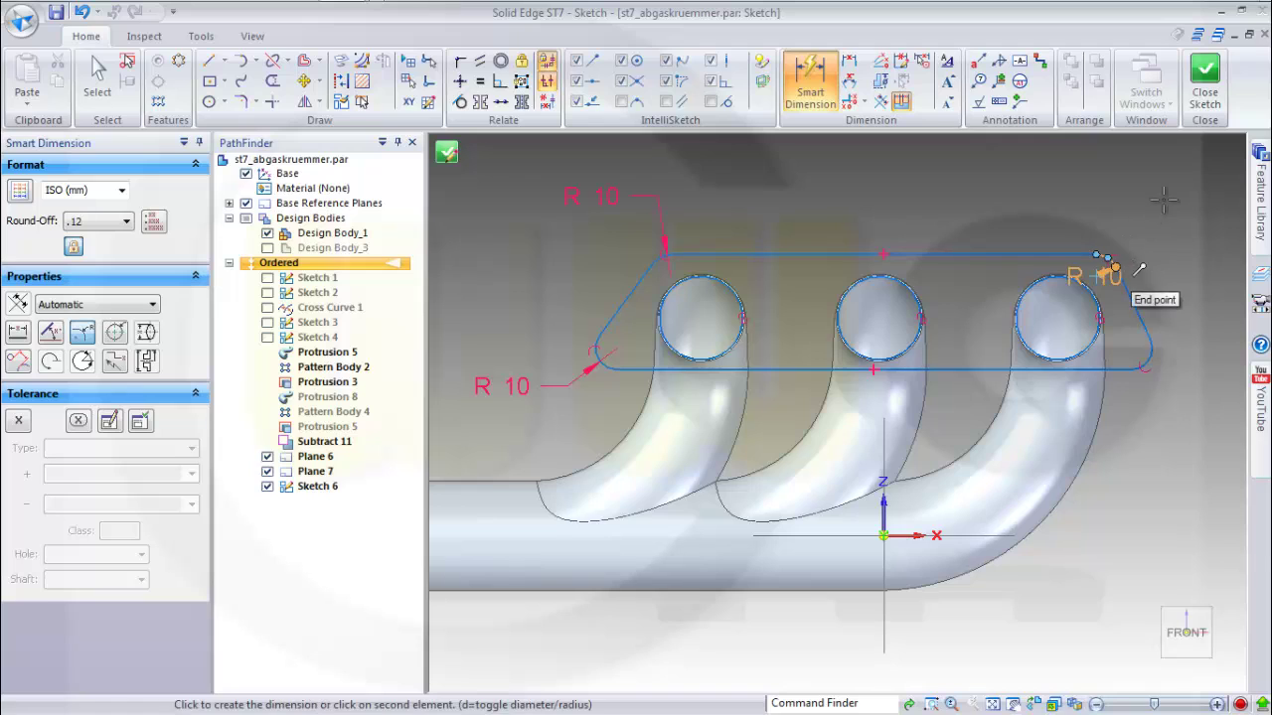
{"action": "left_click", "coordinate": [1204, 201]}
{"action": "left_click", "coordinate": [1149, 360]}
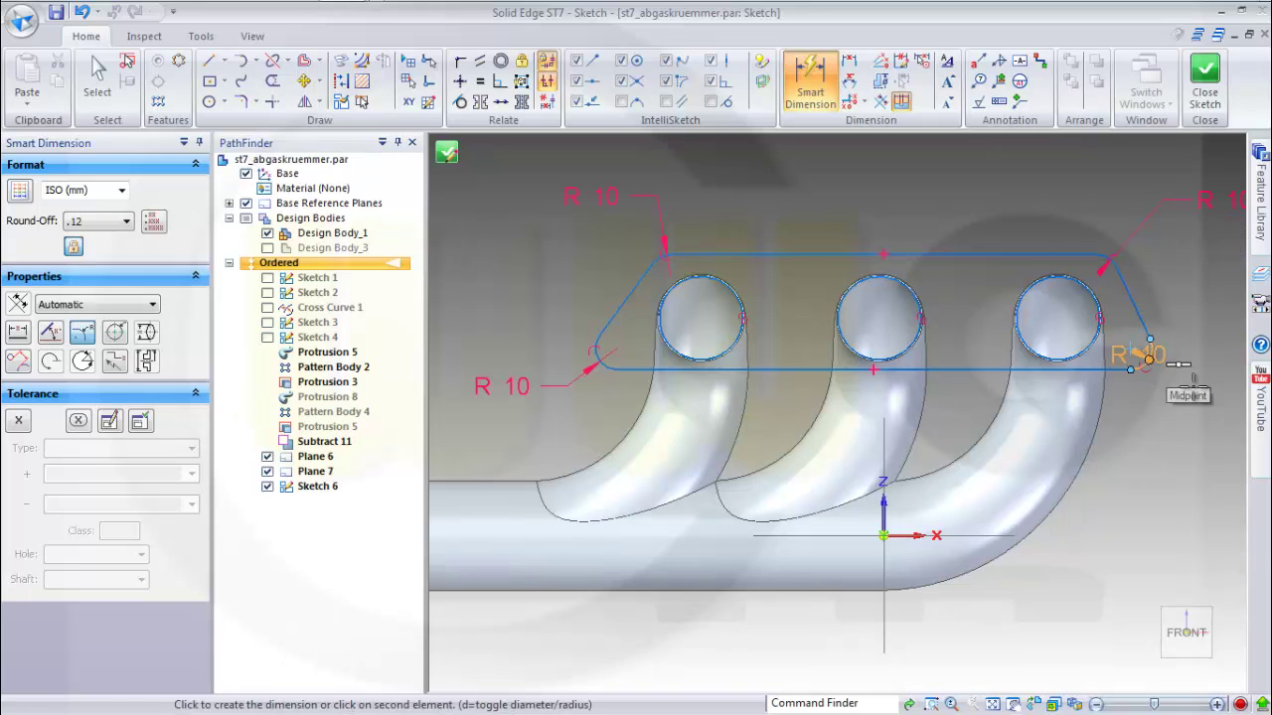
{"action": "left_click", "coordinate": [1205, 389]}
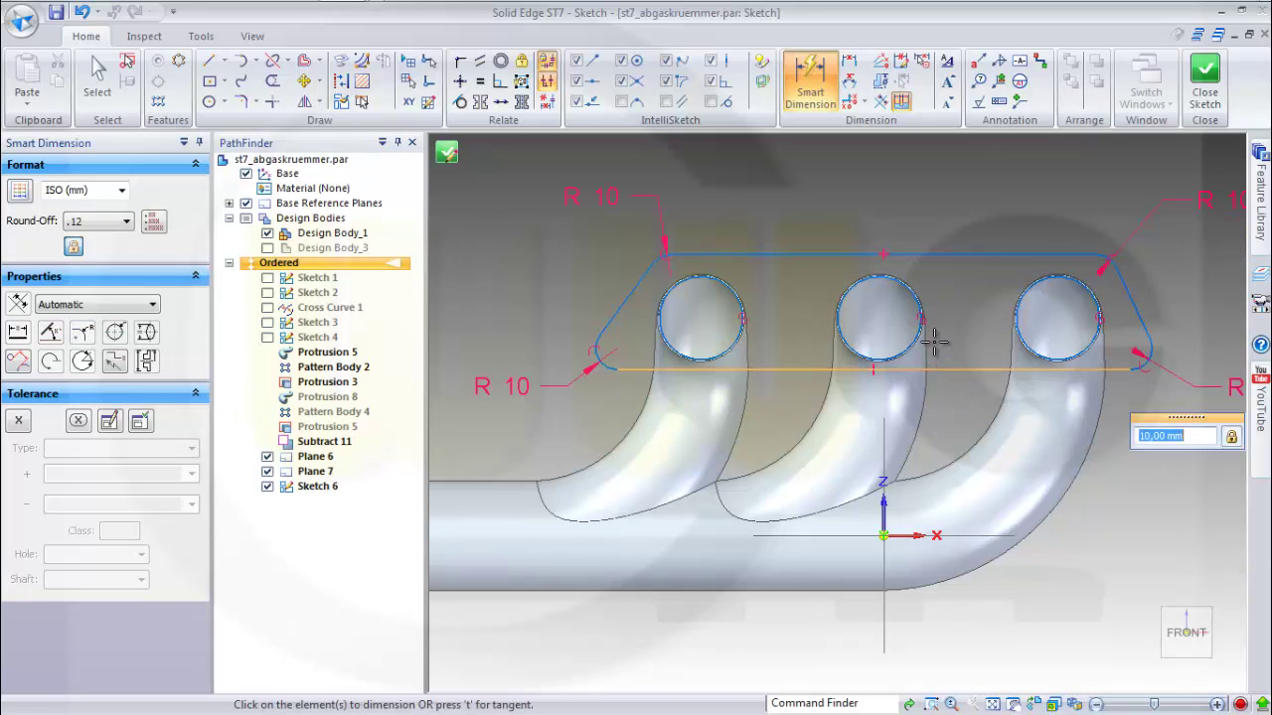
{"action": "key", "text": "Escape"}
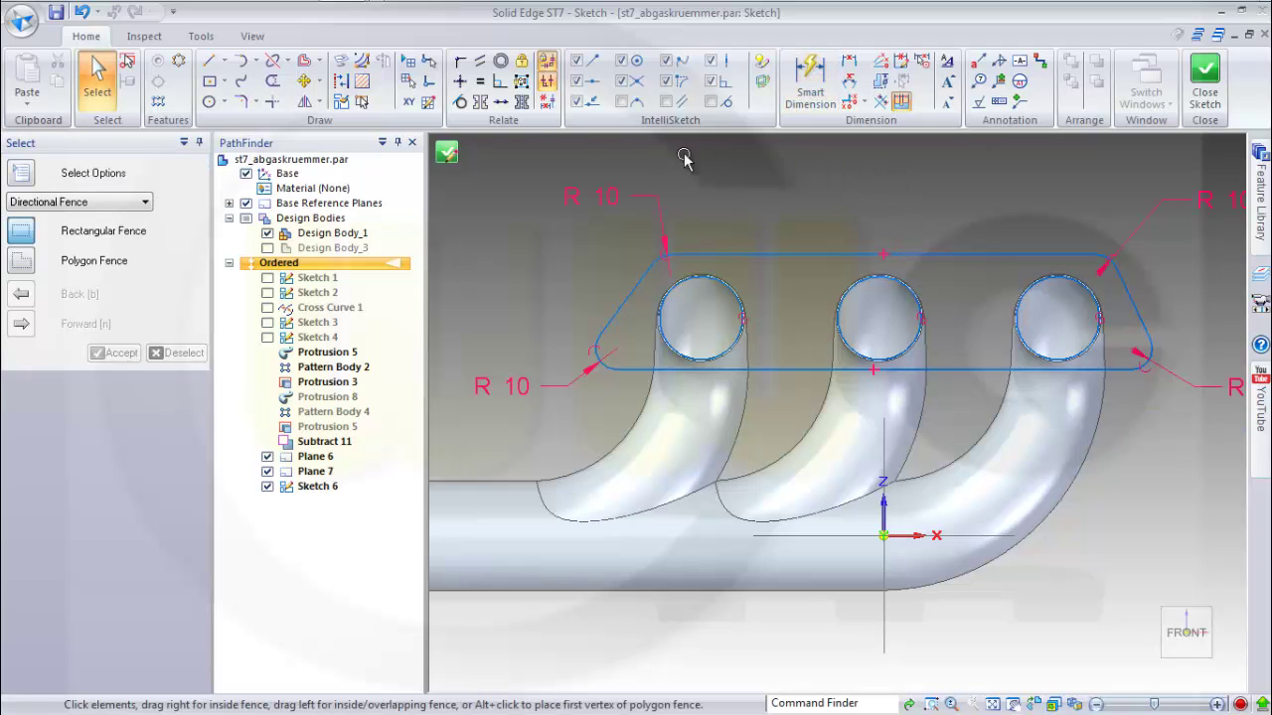
Draw a line about 53 mm long between the midpoints of the outline's upper and lower edges and convert it to construction geometry
{"action": "left_click", "coordinate": [209, 61]}
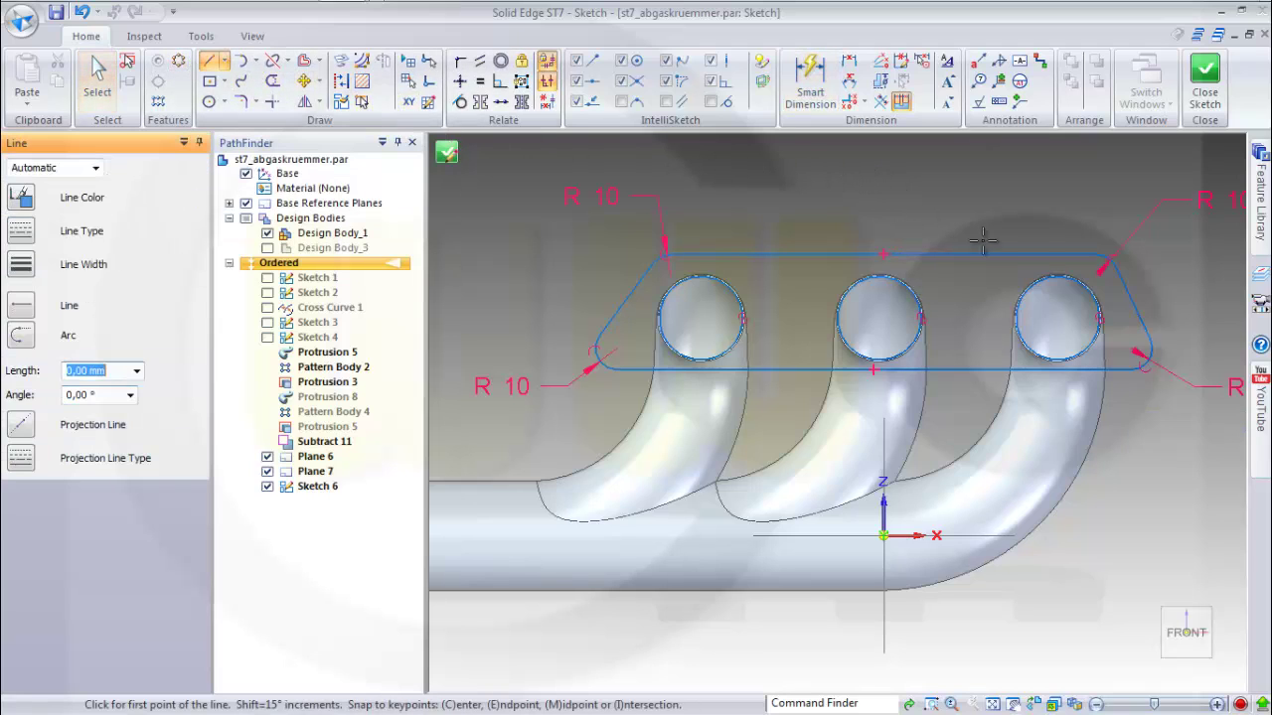
{"action": "left_click", "coordinate": [884, 255]}
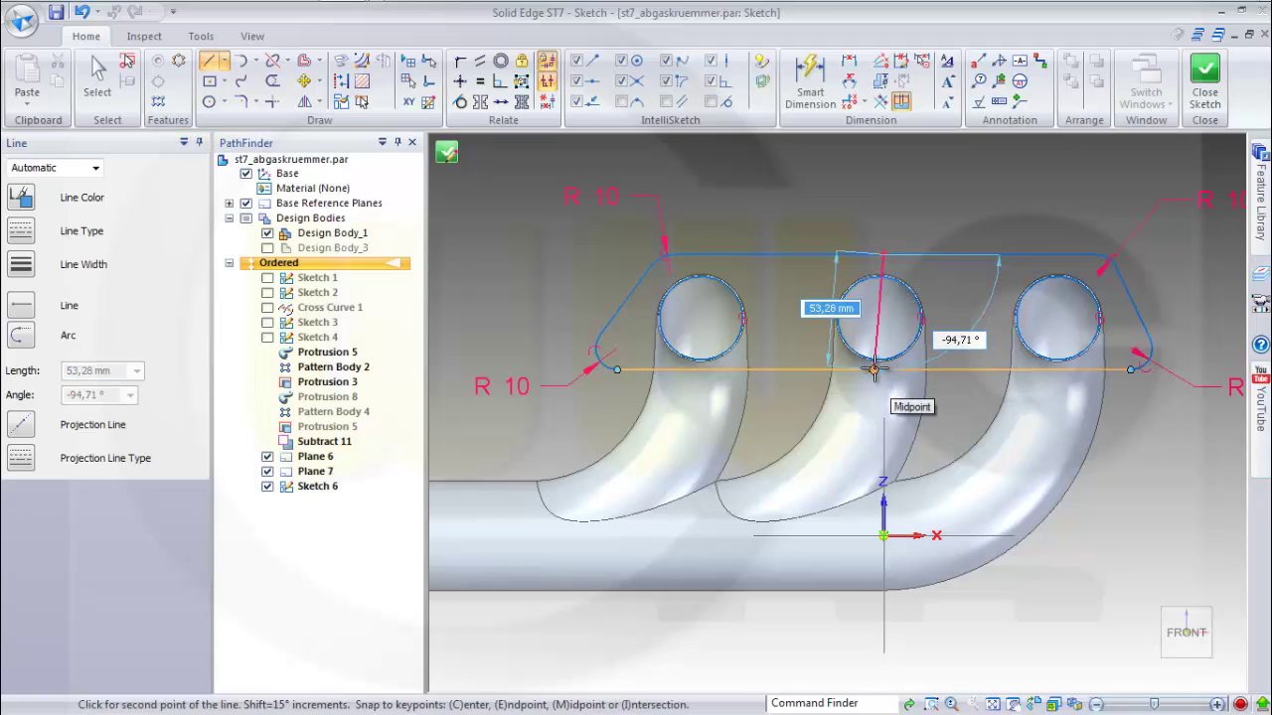
{"action": "left_click", "coordinate": [873, 370]}
{"action": "key", "text": "Escape"}
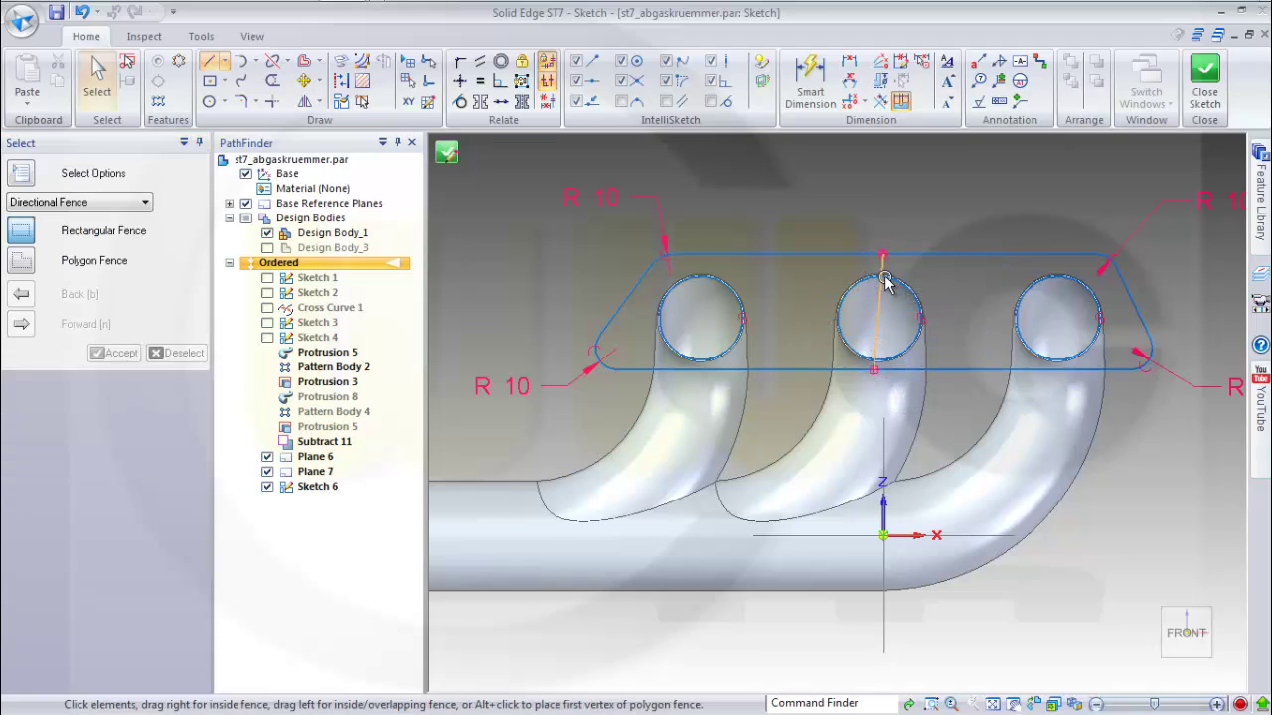
{"action": "left_click", "coordinate": [885, 278]}
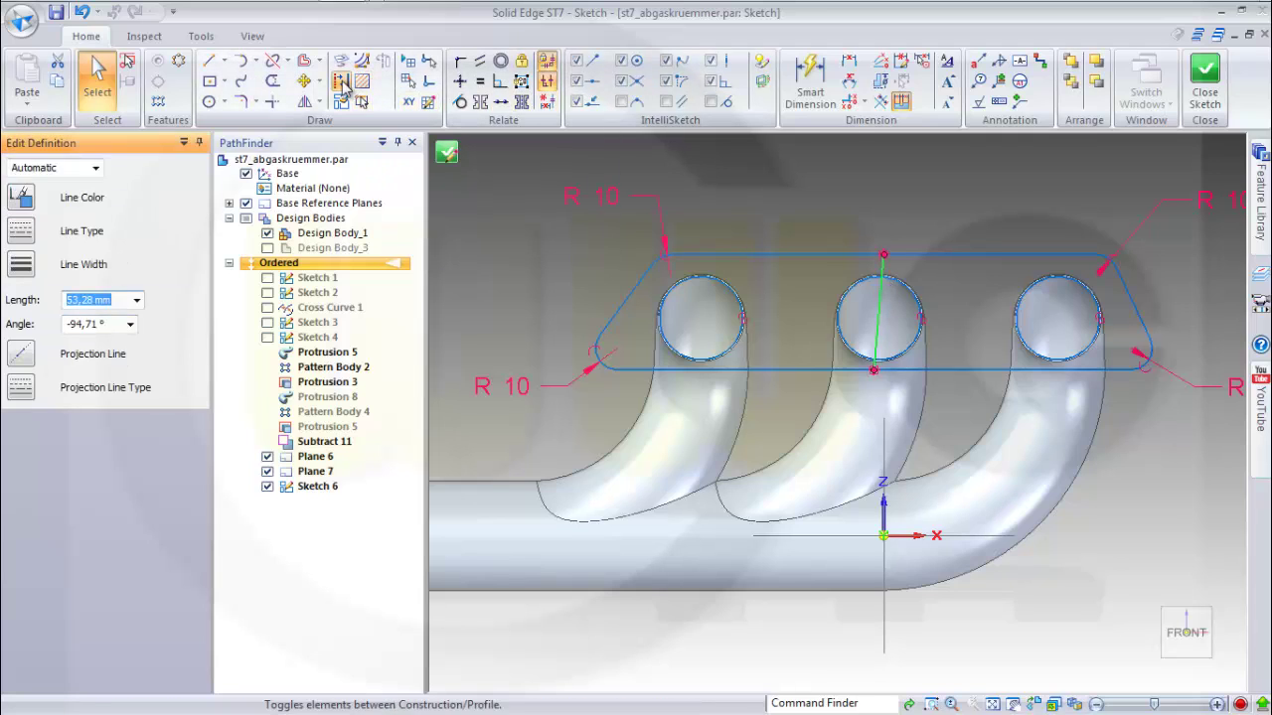
{"action": "left_click", "coordinate": [341, 81]}
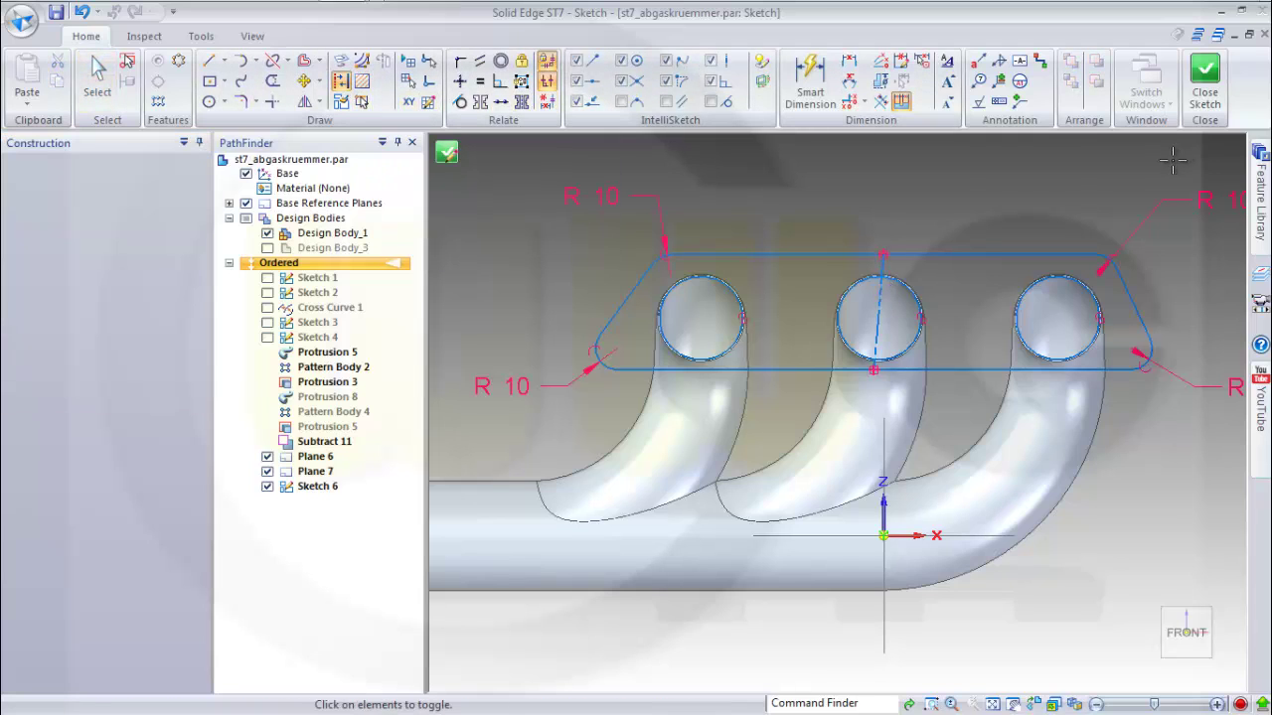
Make the construction centre line perpendicular to the outline's upper edge
{"action": "left_click", "coordinate": [500, 82]}
{"action": "left_click", "coordinate": [884, 269]}
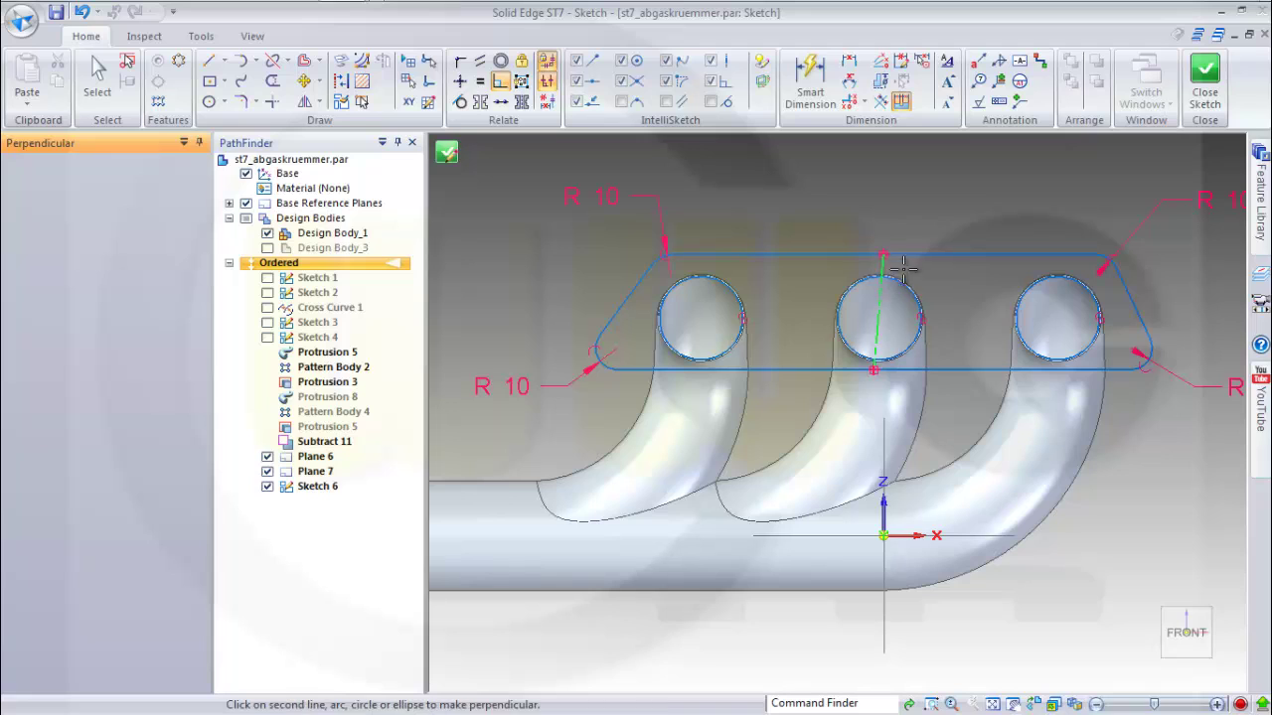
{"action": "left_click", "coordinate": [908, 257]}
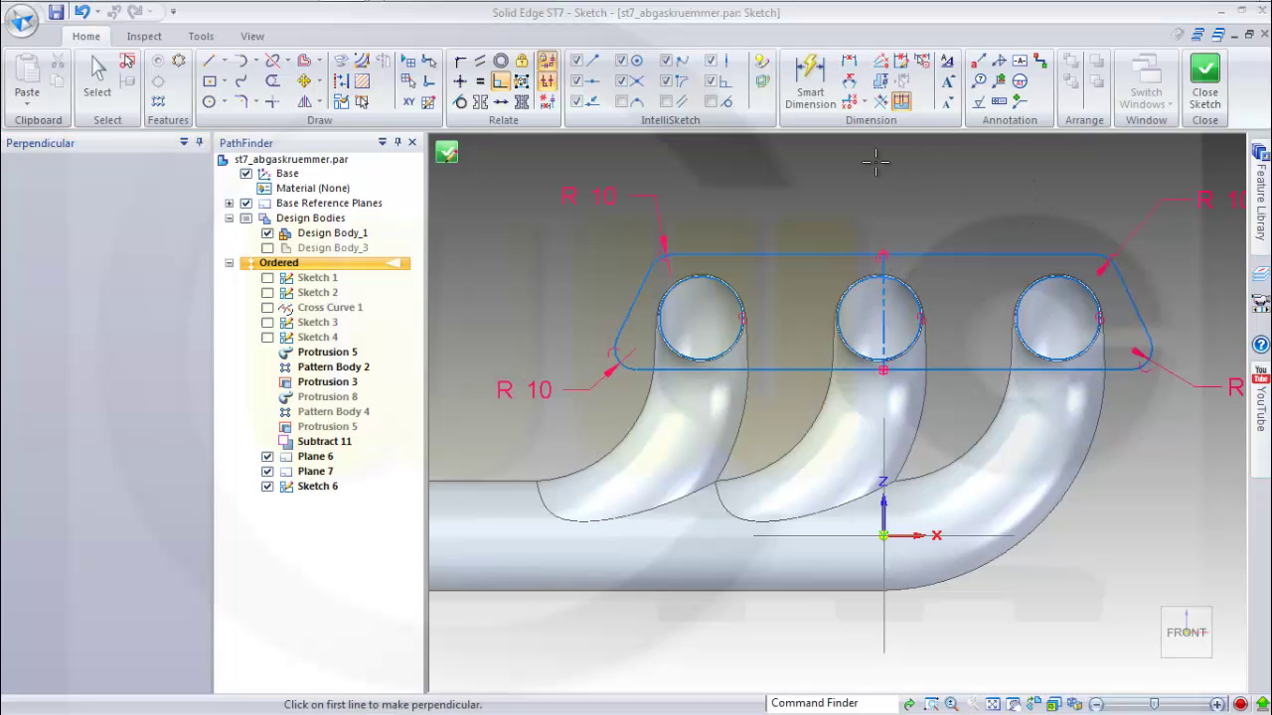
Dimension the horizontal distance from the construction line to the upper-right fillet centre as 41+64 mm
{"action": "left_click", "coordinate": [810, 78]}
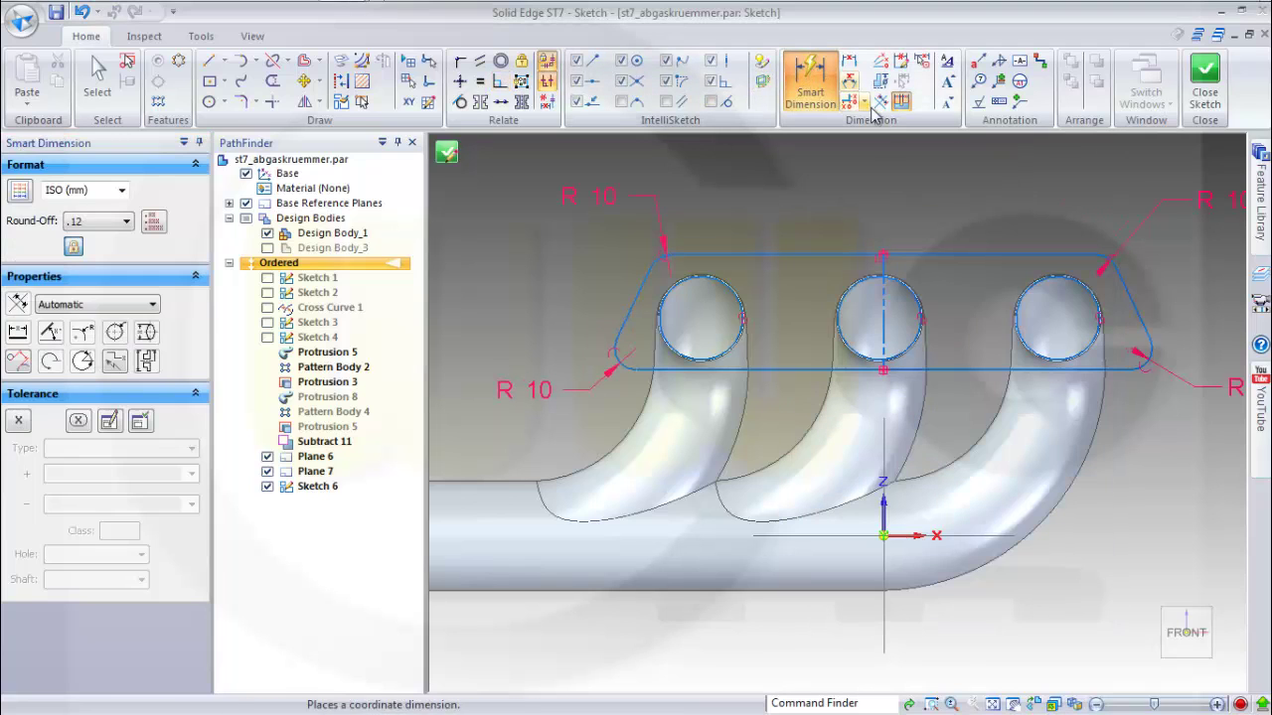
{"action": "left_click", "coordinate": [1111, 273]}
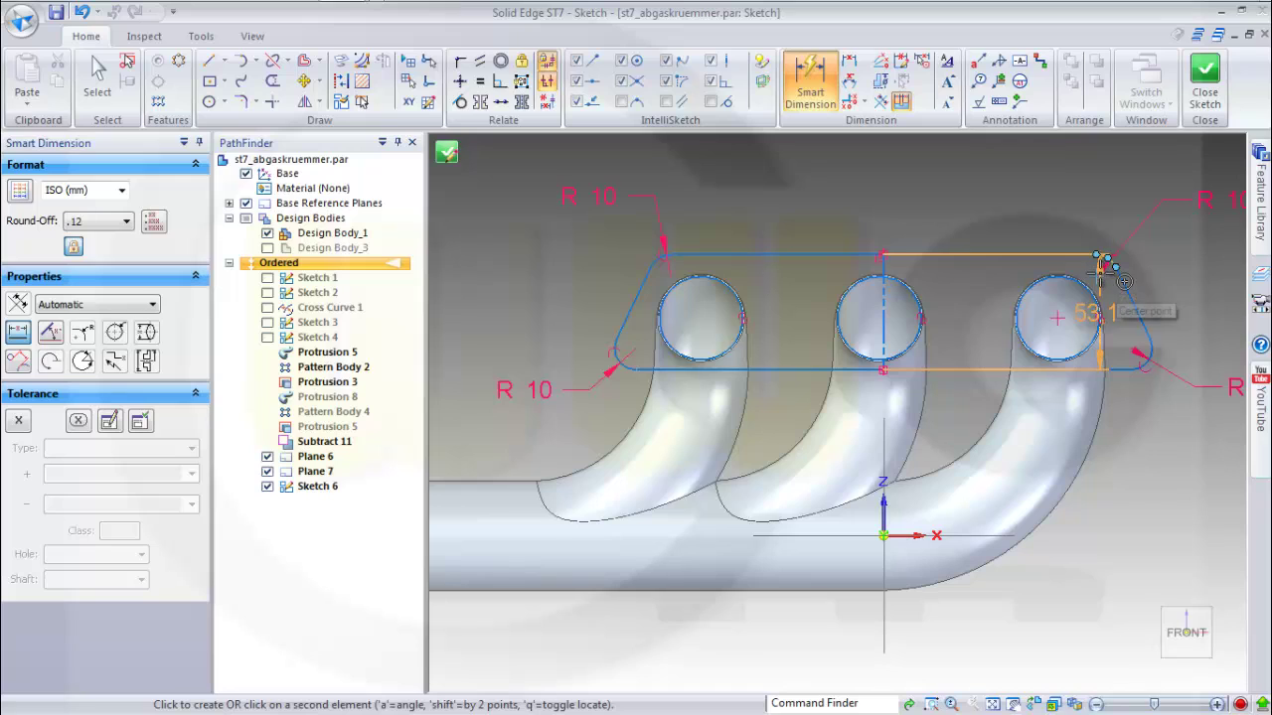
{"action": "left_click", "coordinate": [1099, 261]}
{"action": "left_click", "coordinate": [1036, 210]}
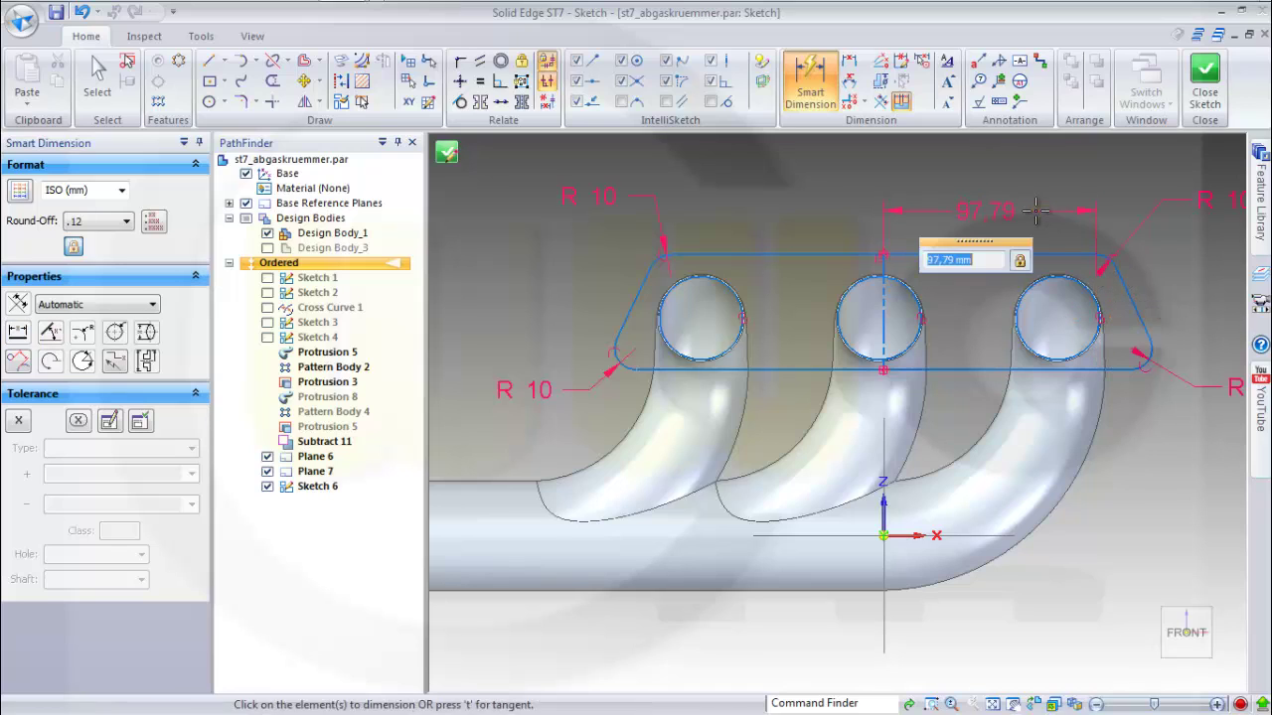
{"action": "type", "text": "41"}
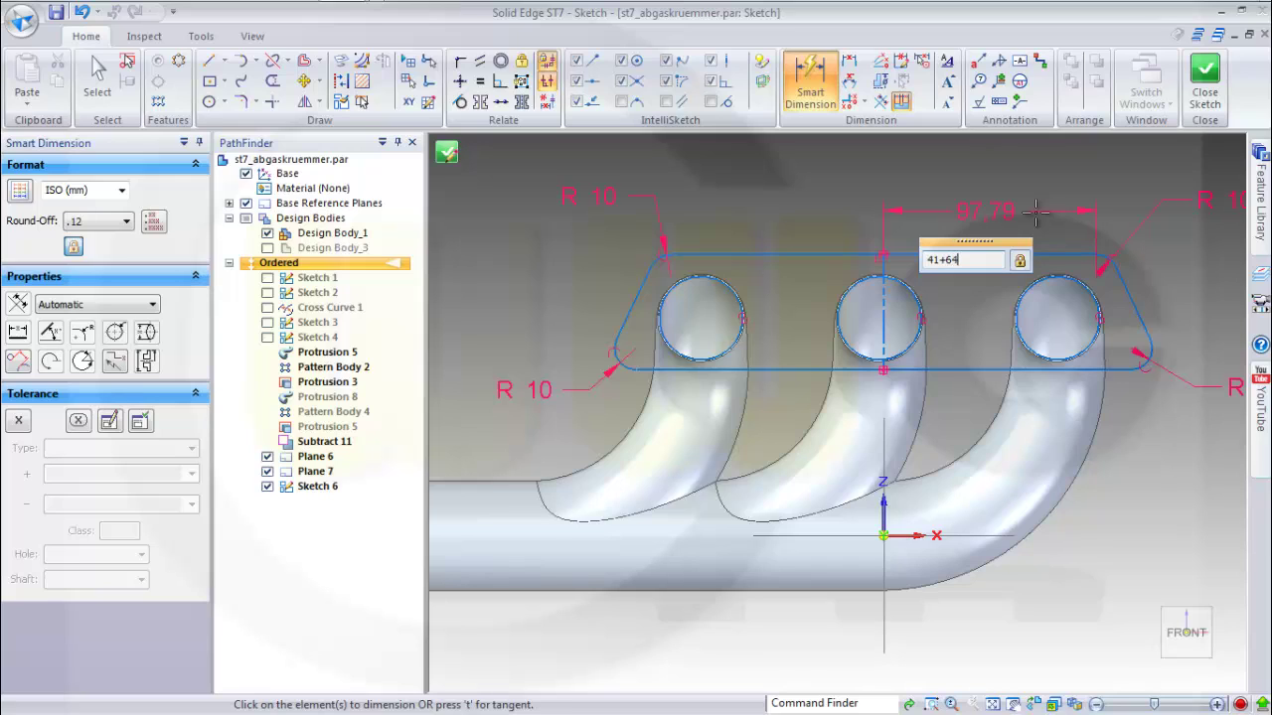
{"action": "type", "text": "+64"}
{"action": "key", "text": "Return"}
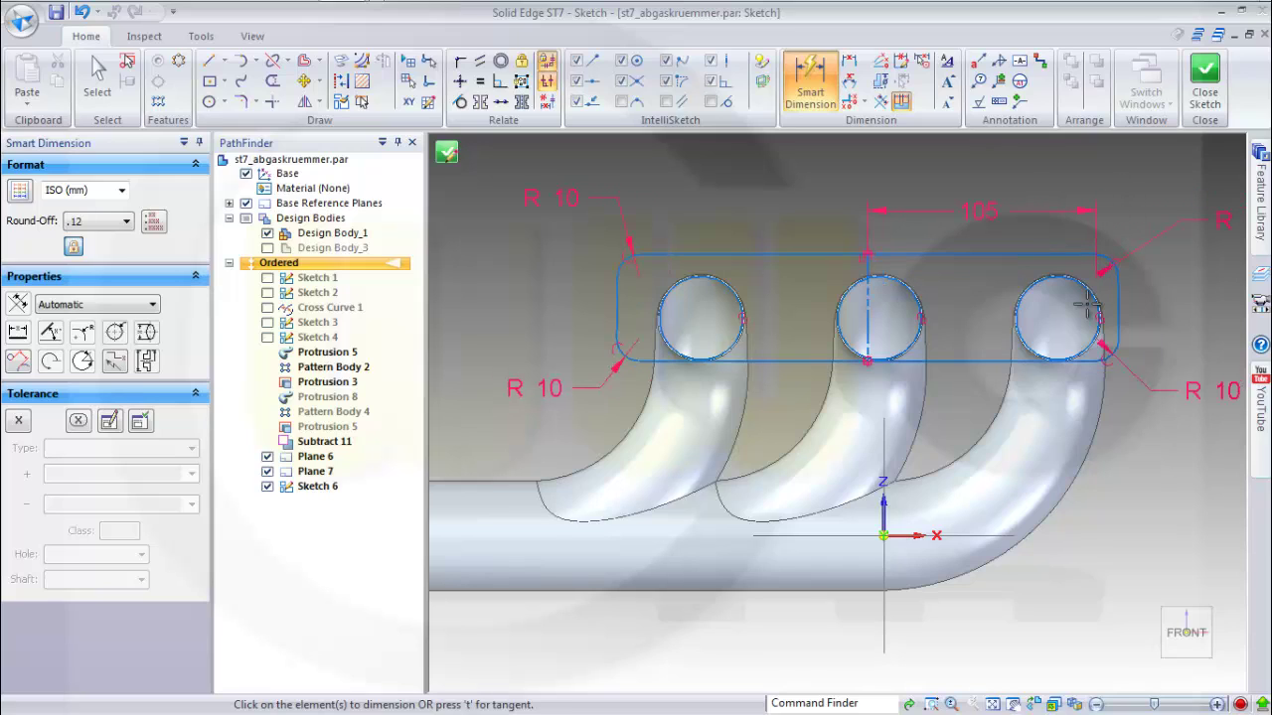
Dimension the horizontal distance from the construction line to the lower-right fillet centre as 41+84,5 mm
{"action": "left_click", "coordinate": [869, 327]}
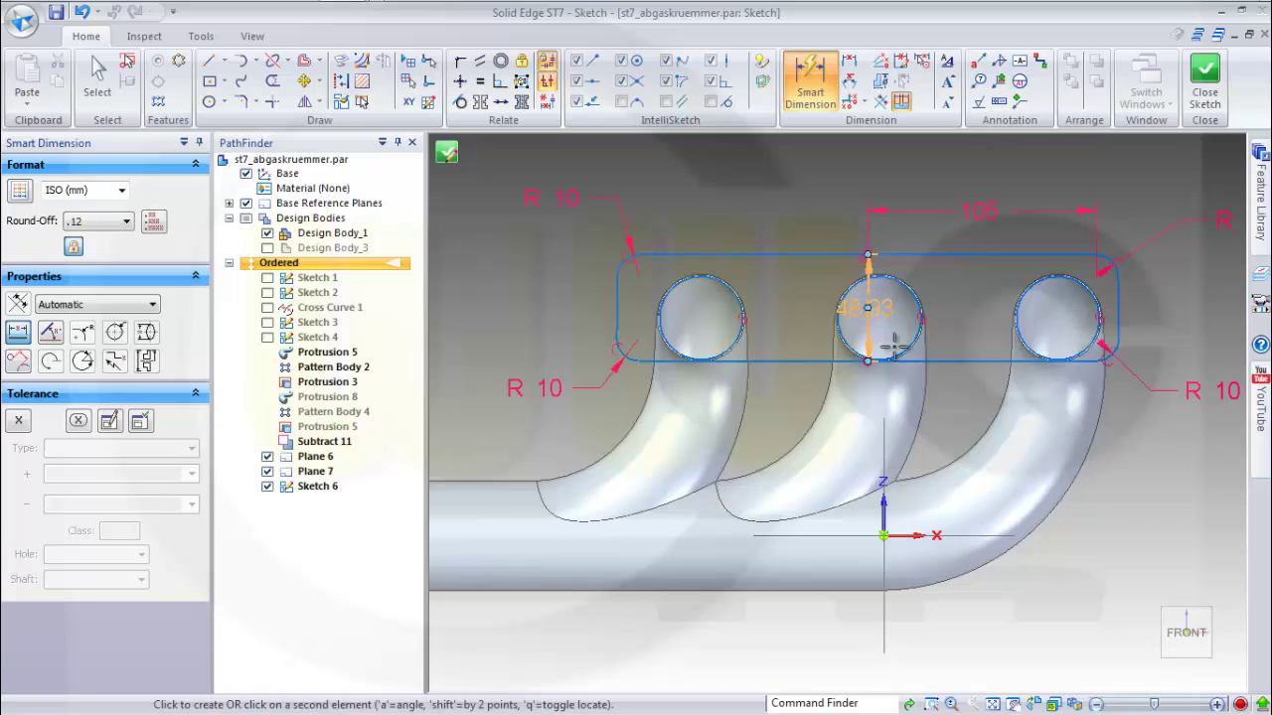
{"action": "left_click", "coordinate": [1078, 336]}
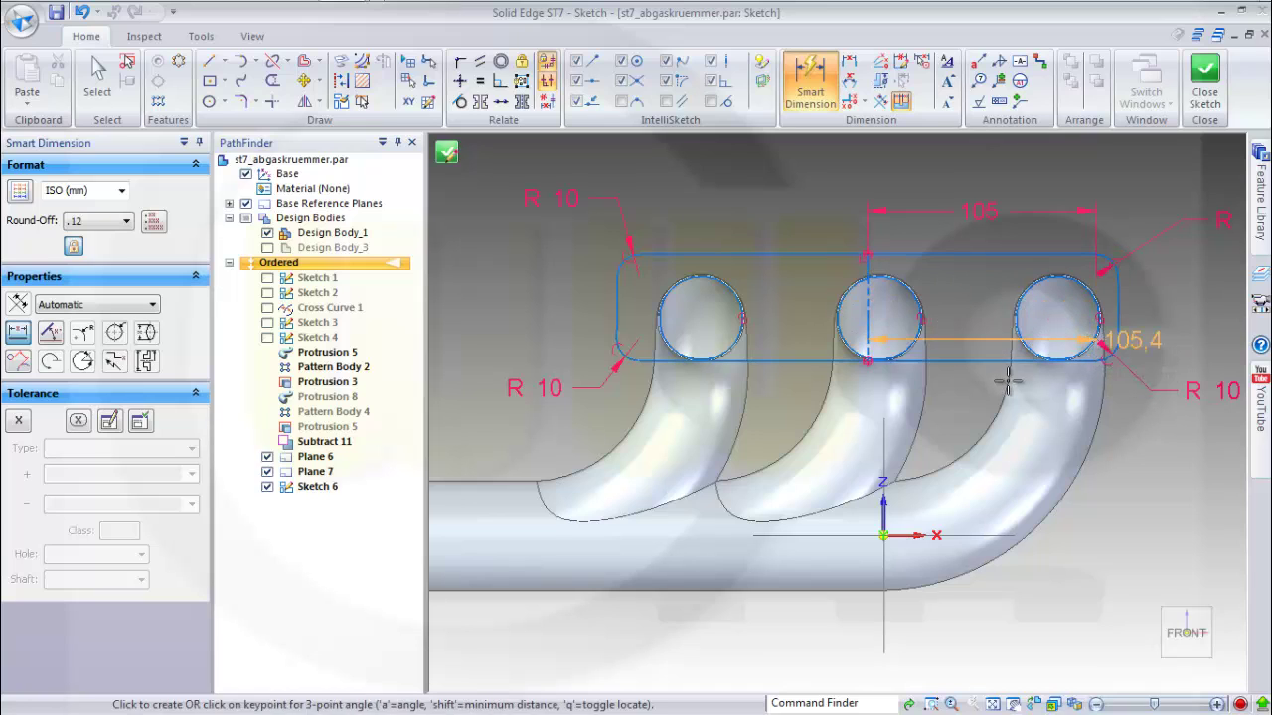
{"action": "left_click", "coordinate": [1005, 162]}
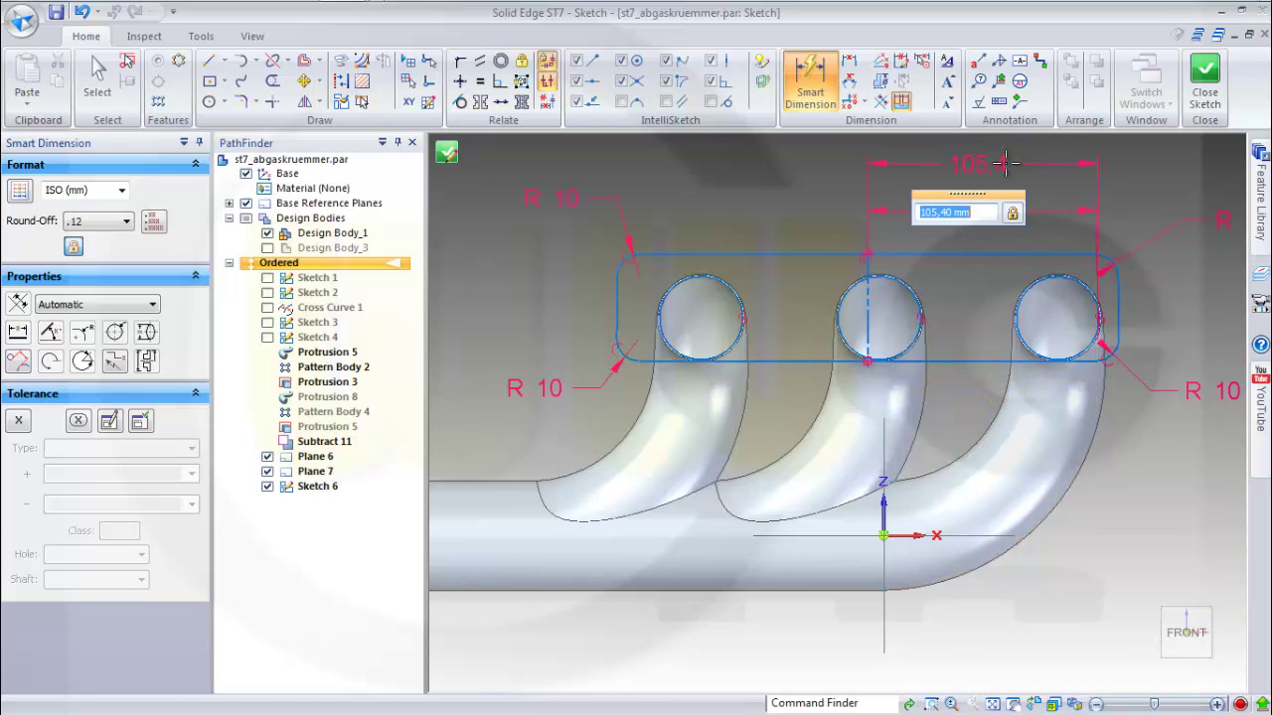
{"action": "type", "text": "41+84,5"}
{"action": "key", "text": "Return"}
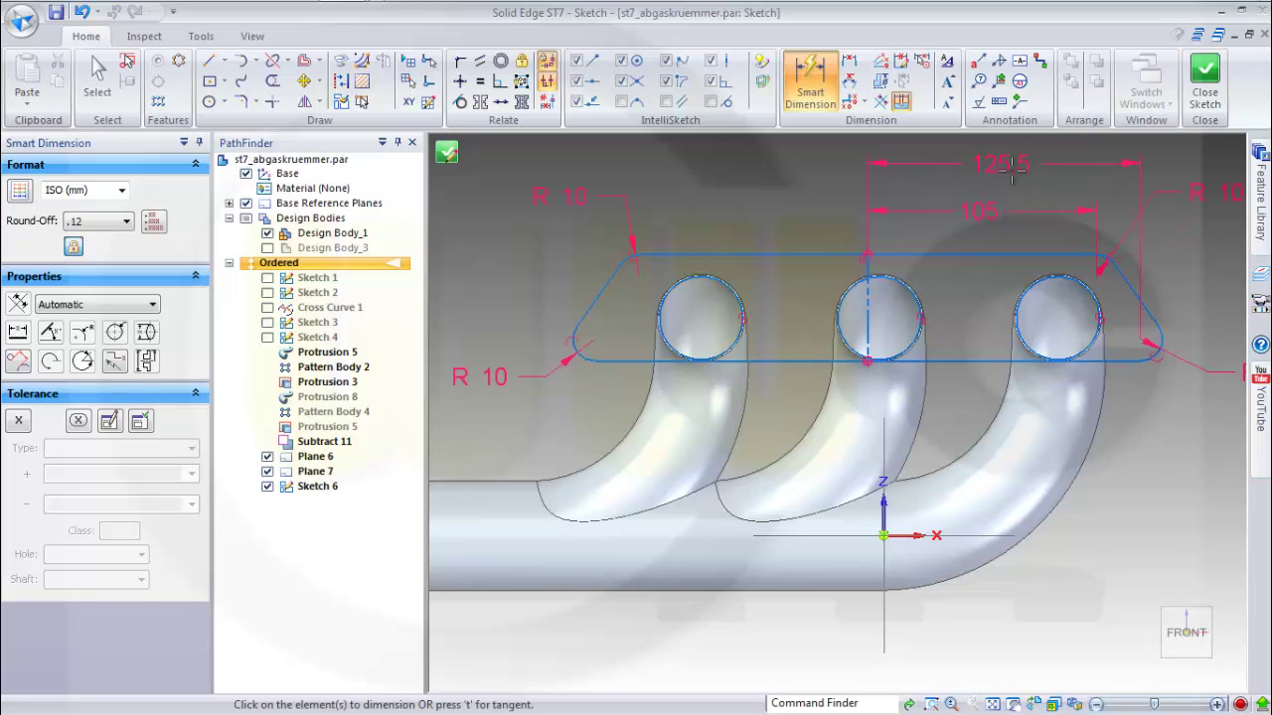
Dimension the outline's height between its upper and lower edges as 64,5 mm
{"action": "left_click", "coordinate": [773, 256]}
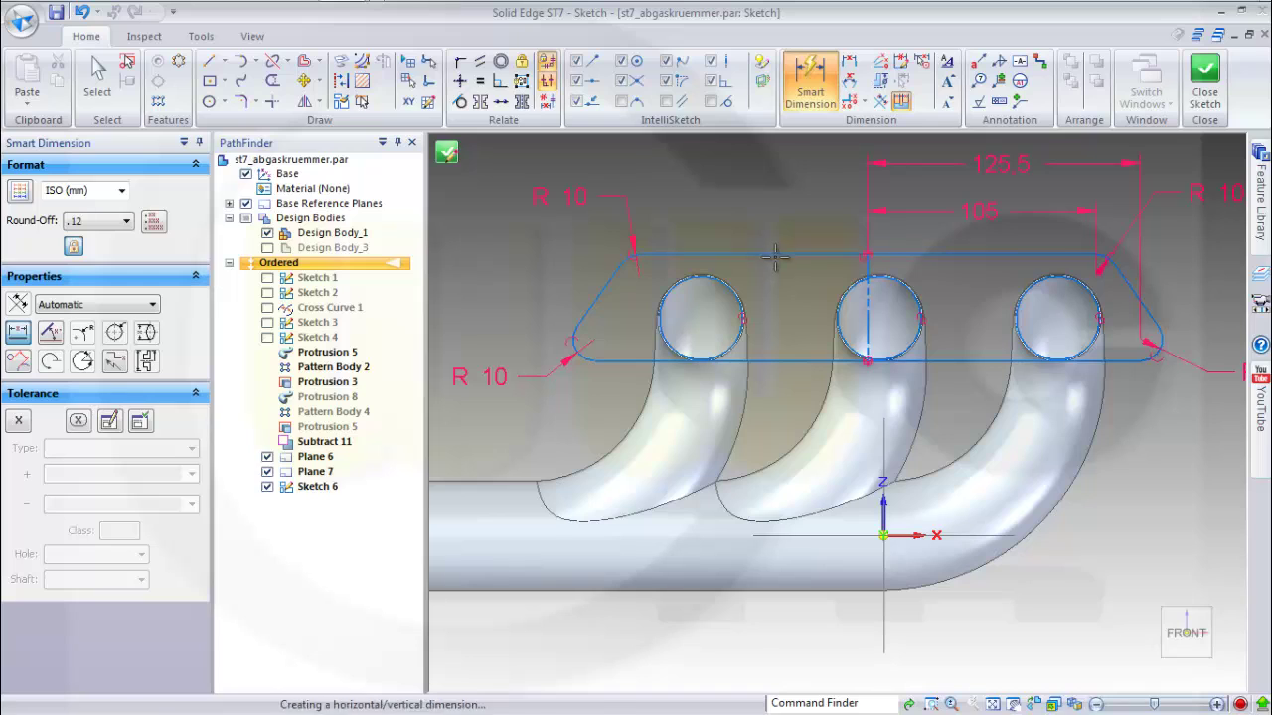
{"action": "left_click", "coordinate": [784, 361]}
{"action": "left_click", "coordinate": [815, 324]}
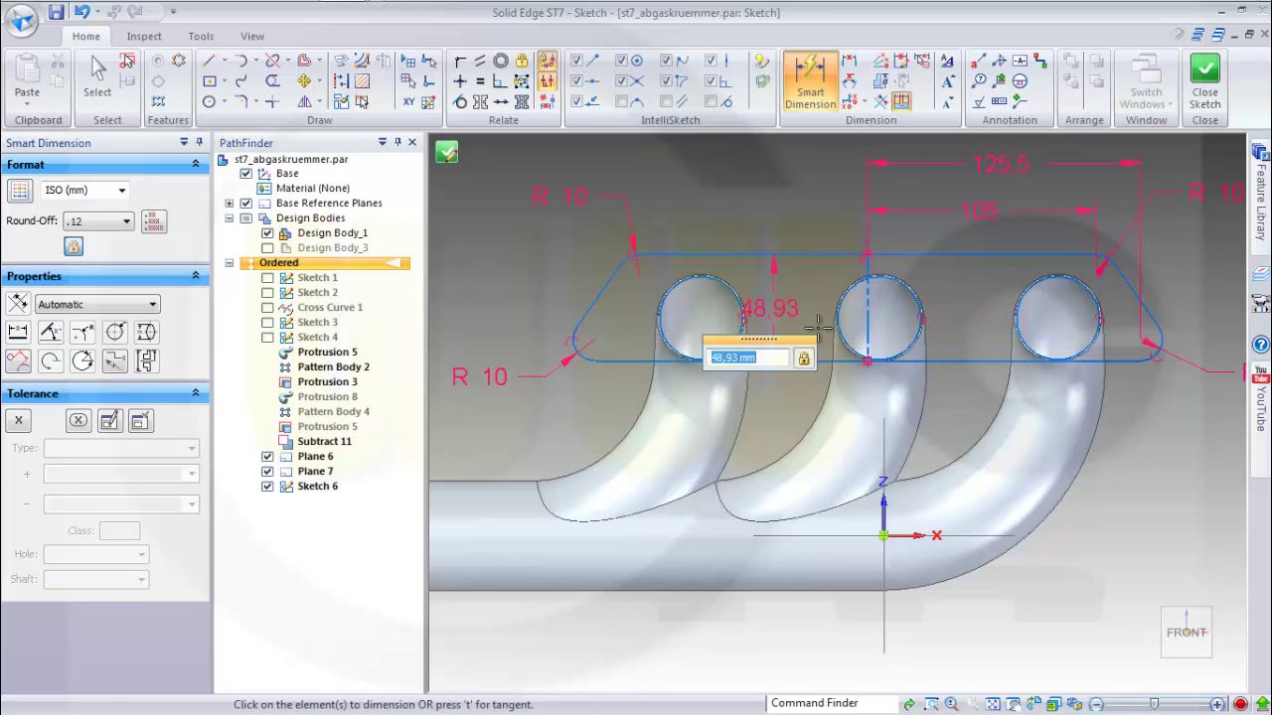
{"action": "type", "text": "64,5"}
{"action": "key", "text": "Return"}
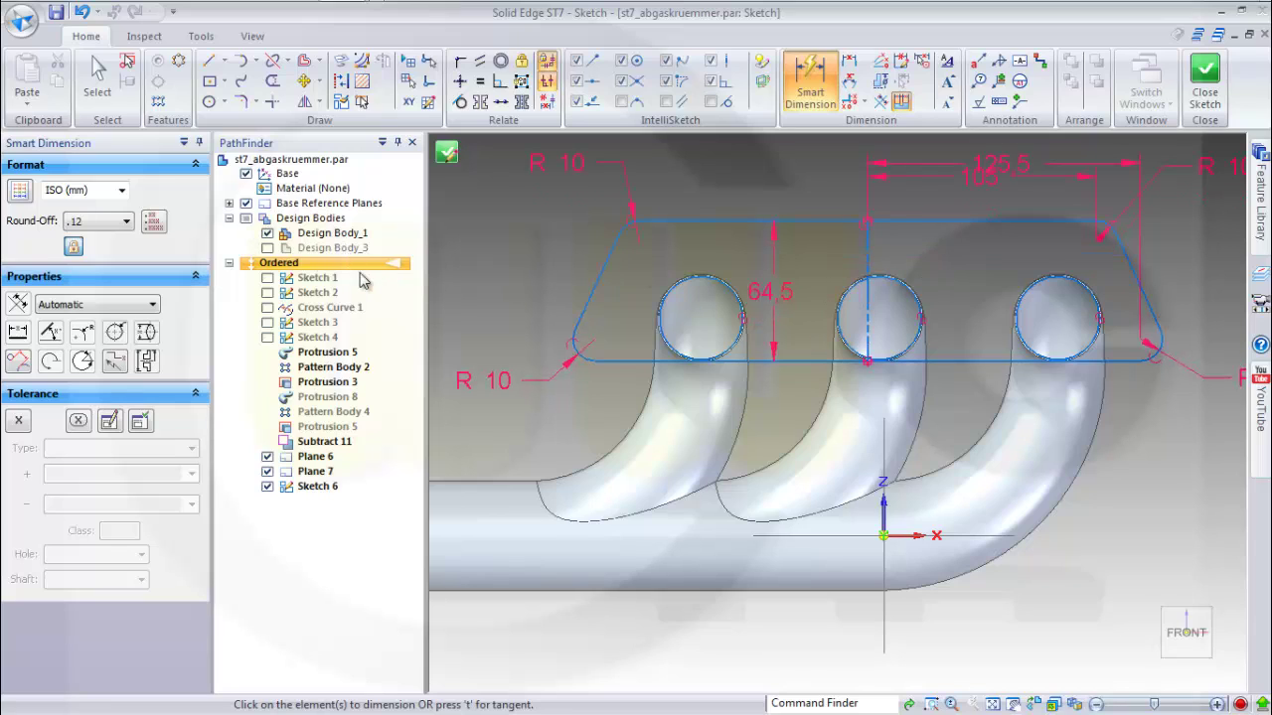
Show Cross Curve 1 and set the vertical distance from its end at the right opening's centre to the upper-right fillet centre to 22,25 mm
{"action": "left_click", "coordinate": [268, 308]}
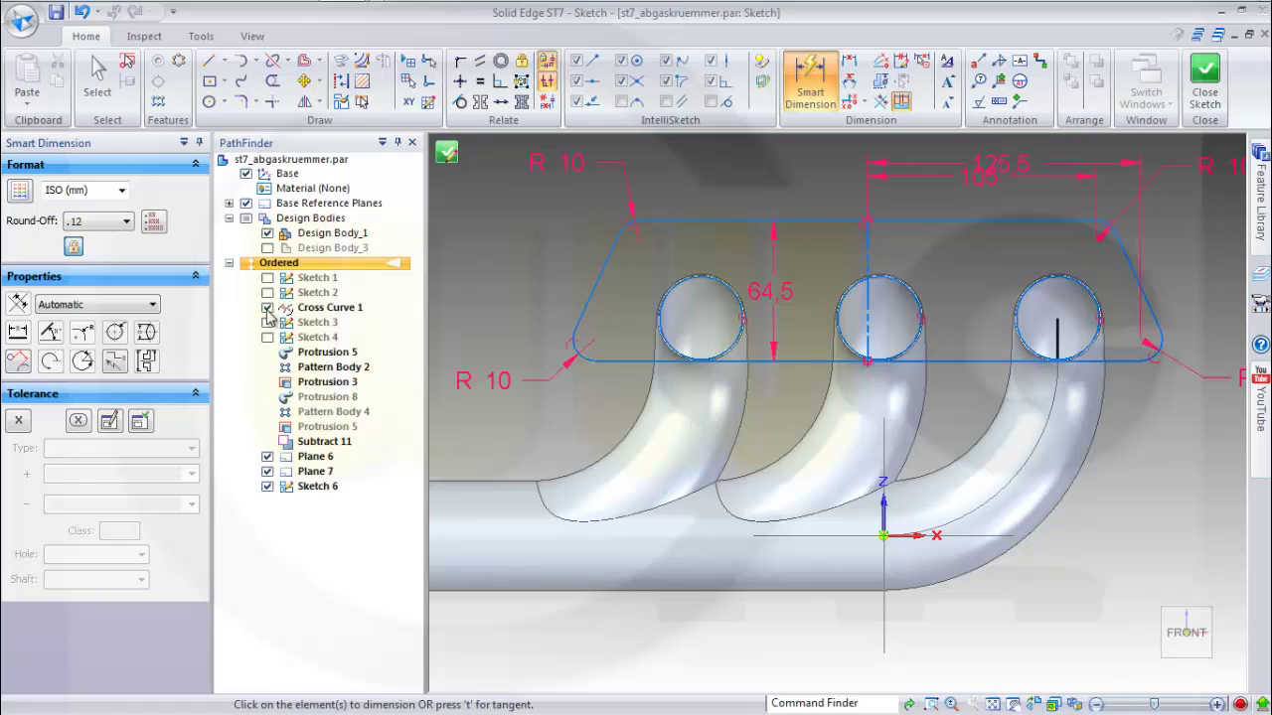
{"action": "left_click", "coordinate": [1057, 316]}
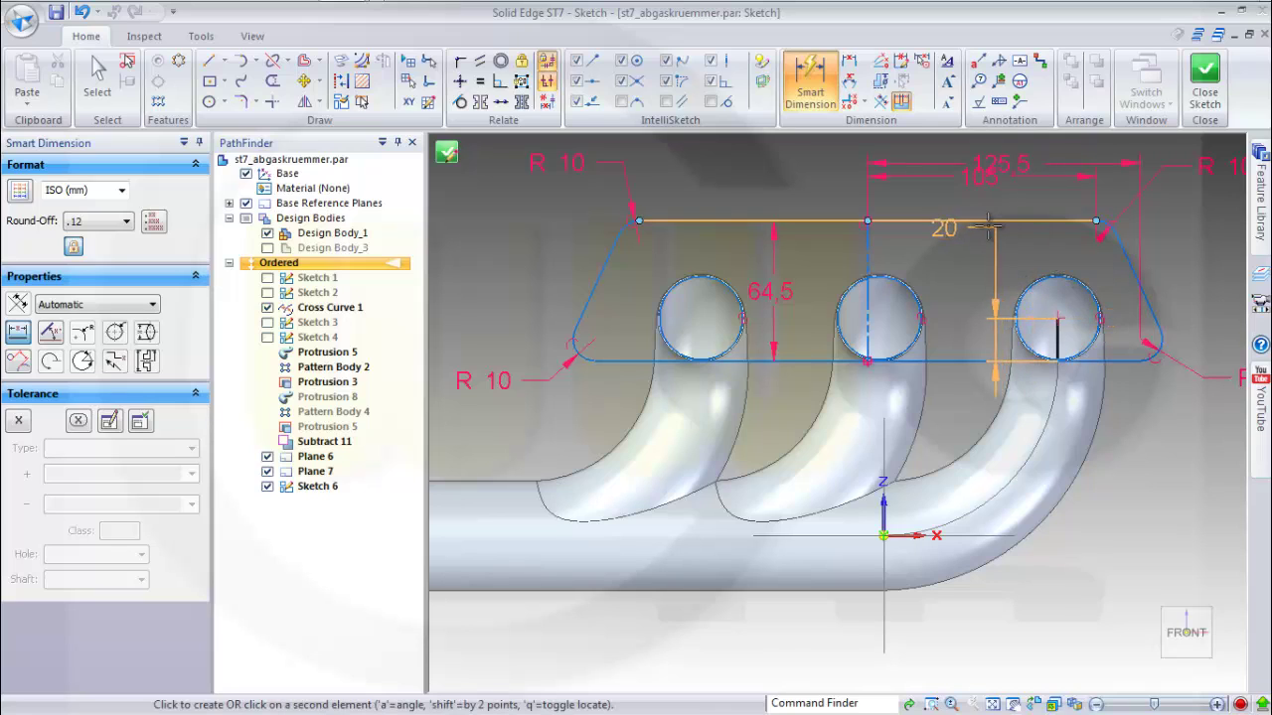
{"action": "left_click", "coordinate": [1097, 243]}
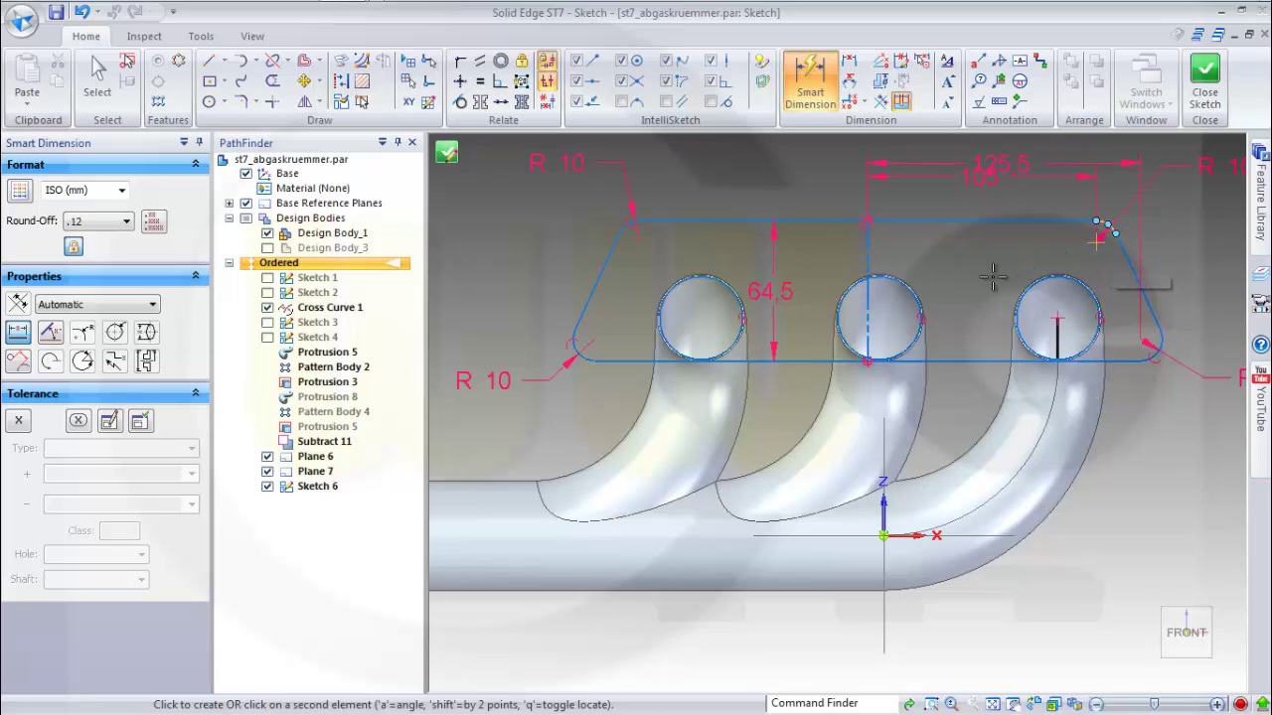
{"action": "left_click", "coordinate": [984, 281]}
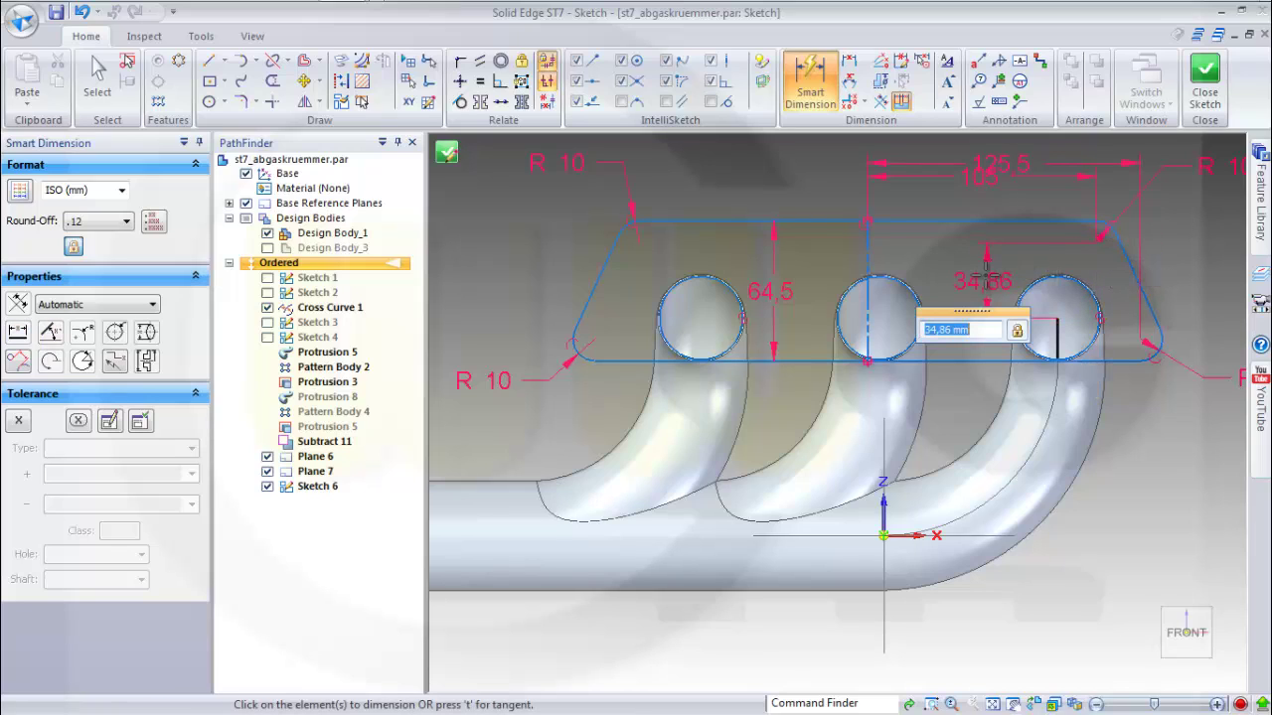
{"action": "type", "text": "22,25"}
{"action": "key", "text": "Return"}
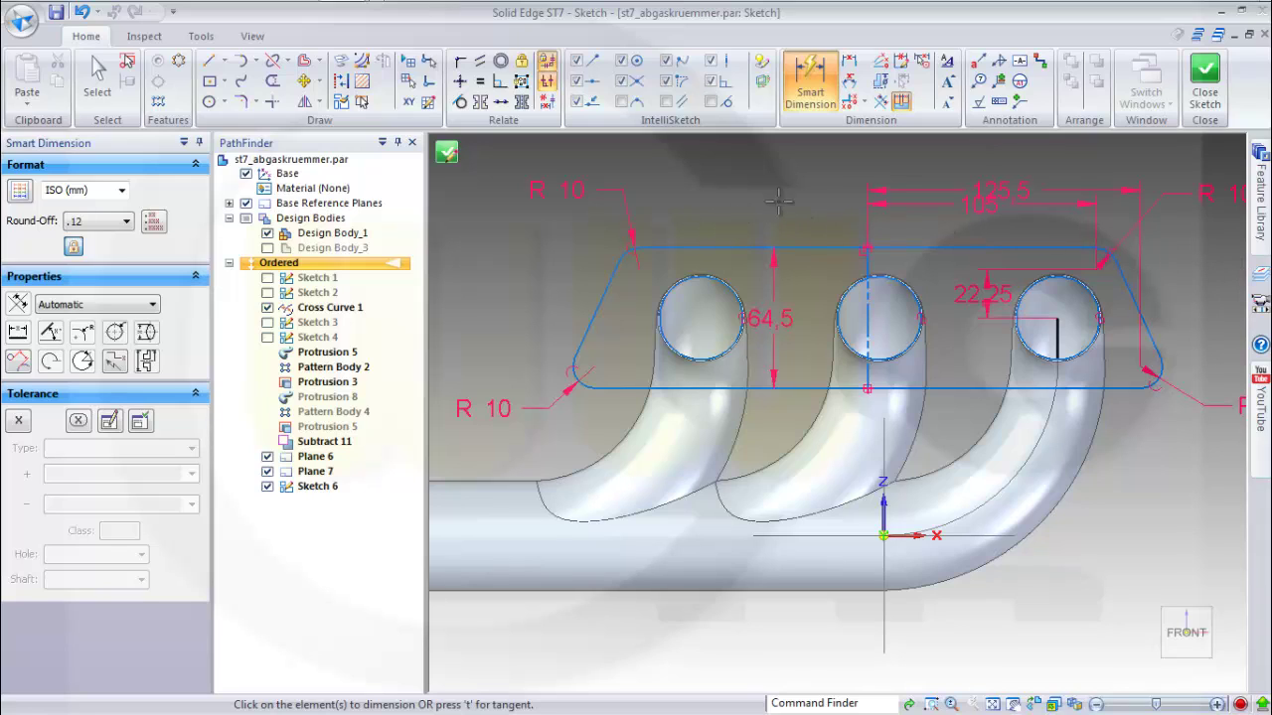
Finish the flange sketch and extrude its outline with the three pipe openings by 10 mm to form the mounting flange
{"action": "left_click", "coordinate": [1207, 83]}
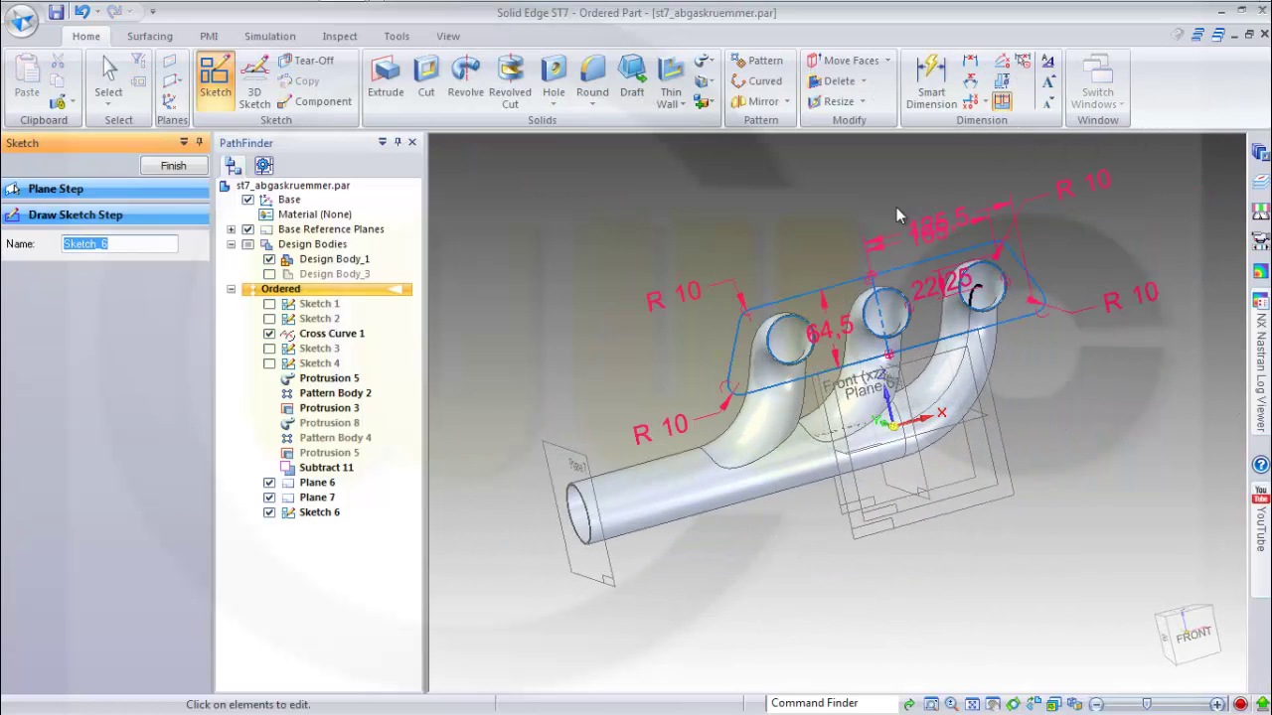
{"action": "left_click", "coordinate": [171, 166]}
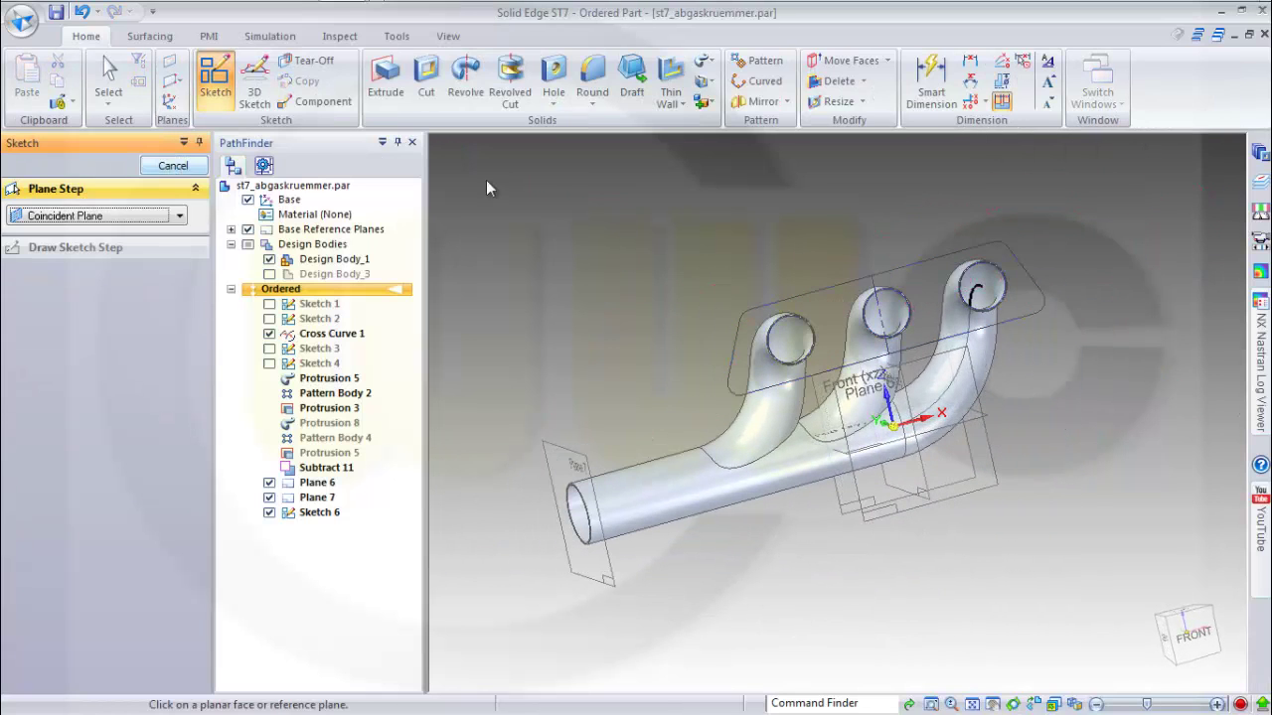
{"action": "left_click", "coordinate": [385, 80]}
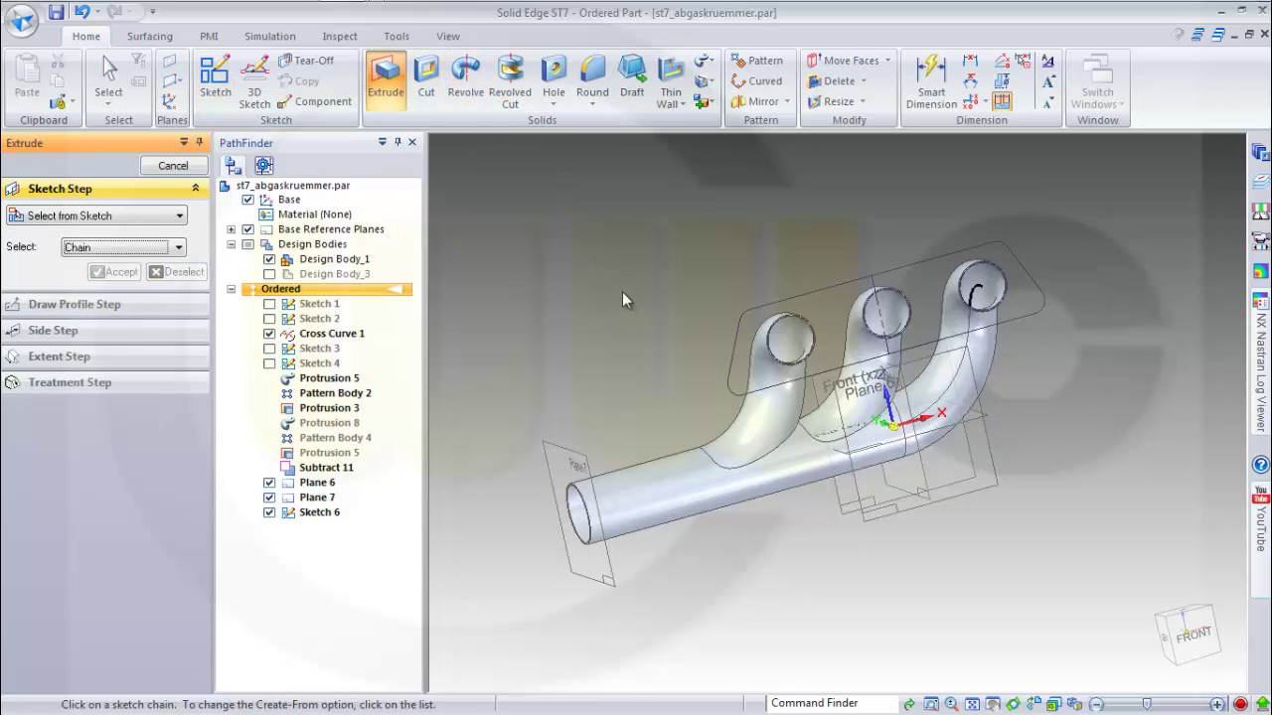
{"action": "left_click", "coordinate": [768, 318]}
{"action": "left_click", "coordinate": [902, 312]}
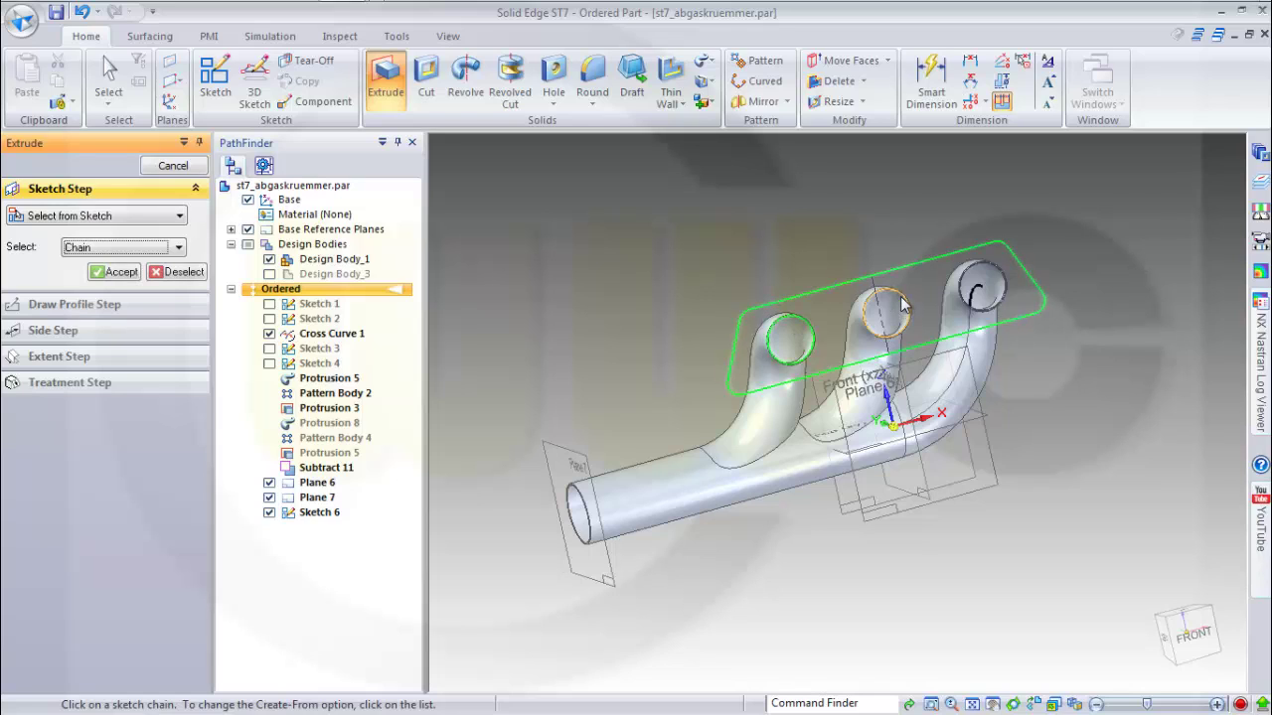
{"action": "left_click", "coordinate": [1005, 278]}
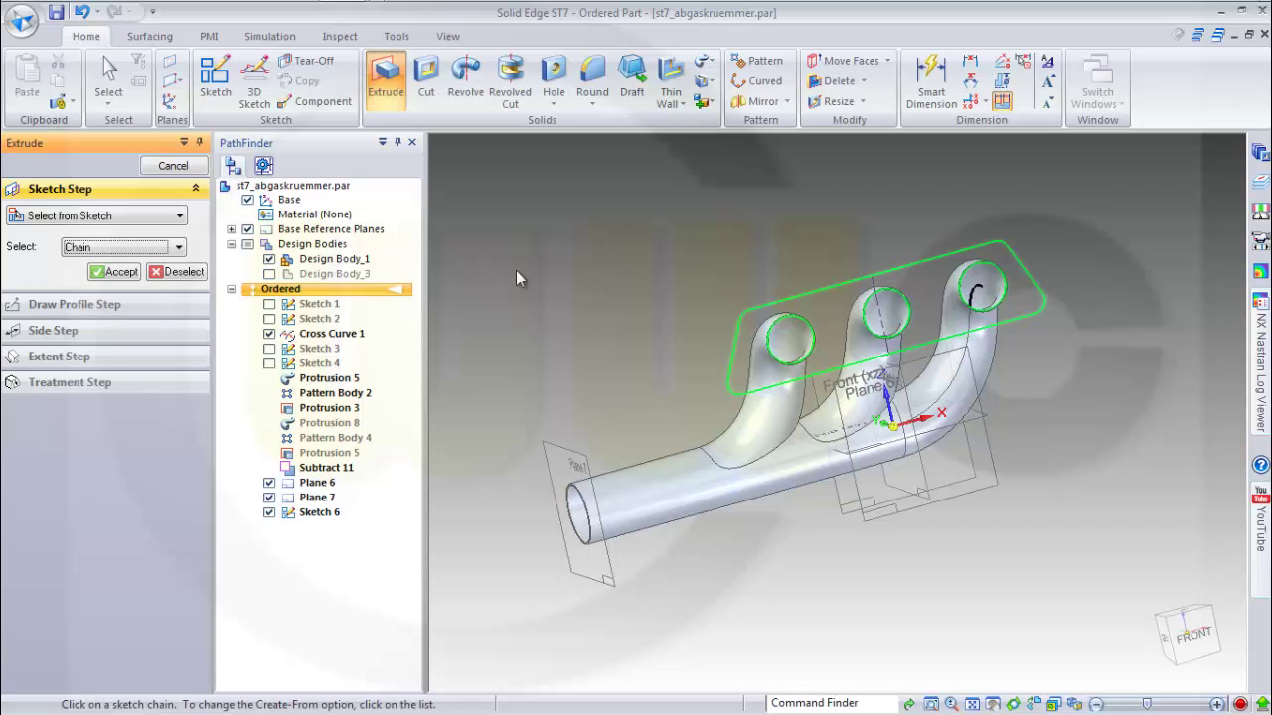
{"action": "left_click", "coordinate": [117, 272]}
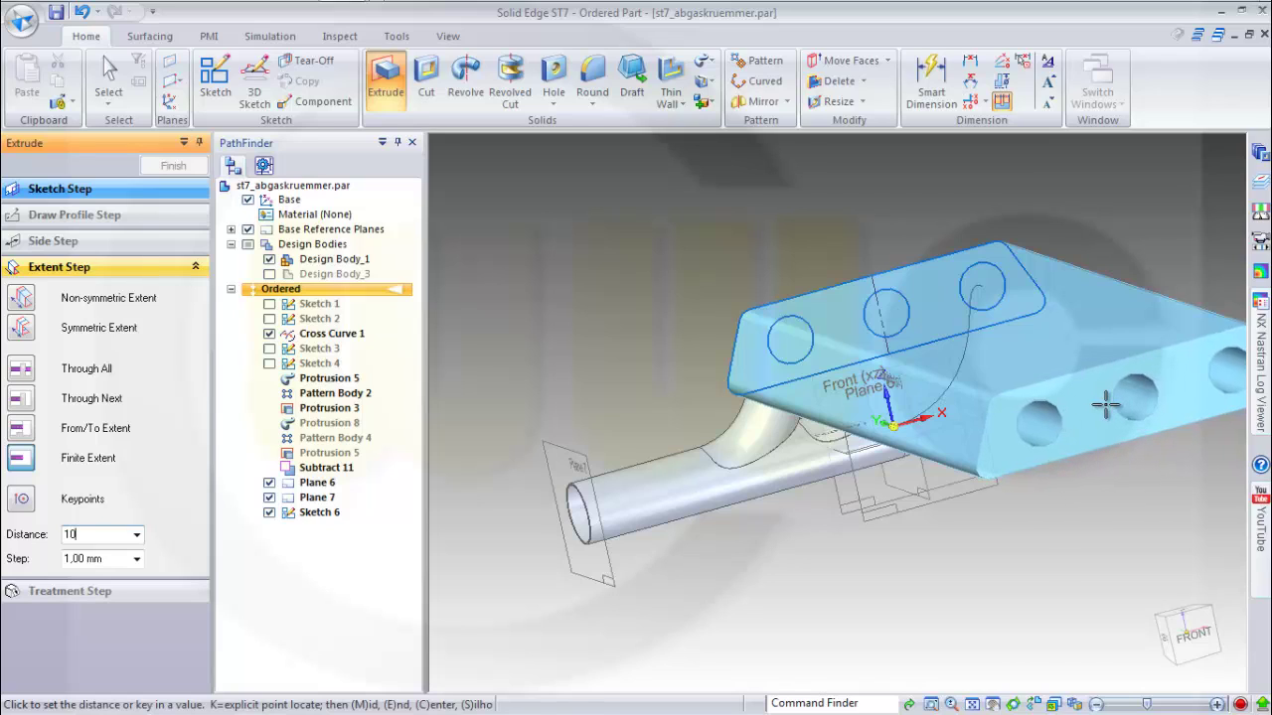
{"action": "type", "text": "10"}
{"action": "key", "text": "Tab"}
{"action": "left_click", "coordinate": [1106, 404]}
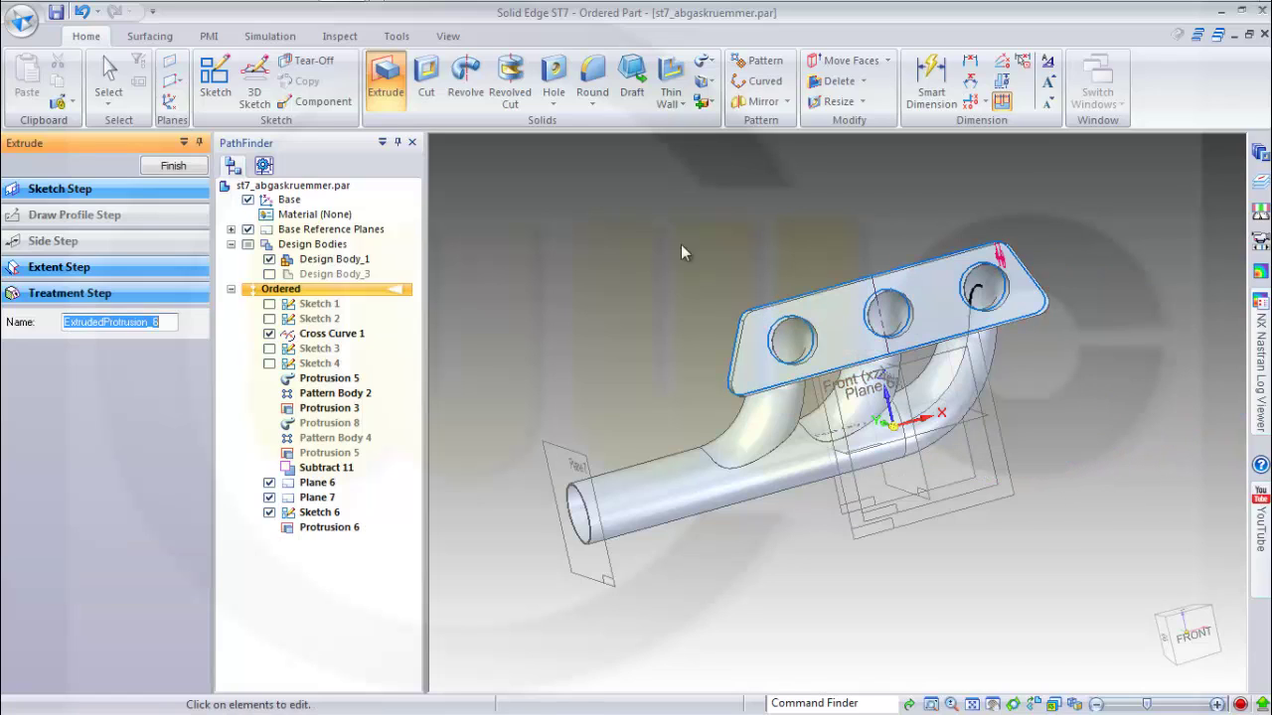
{"action": "left_click", "coordinate": [198, 168]}
Hide Sketch 6 and leave the Extrude command
{"action": "mouse_move", "coordinate": [550, 243]}
{"action": "middle_mouse_down"}
{"action": "mouse_move", "coordinate": [746, 222]}
{"action": "mouse_move", "coordinate": [842, 272]}
{"action": "mouse_move", "coordinate": [412, 426]}
{"action": "middle_mouse_up"}
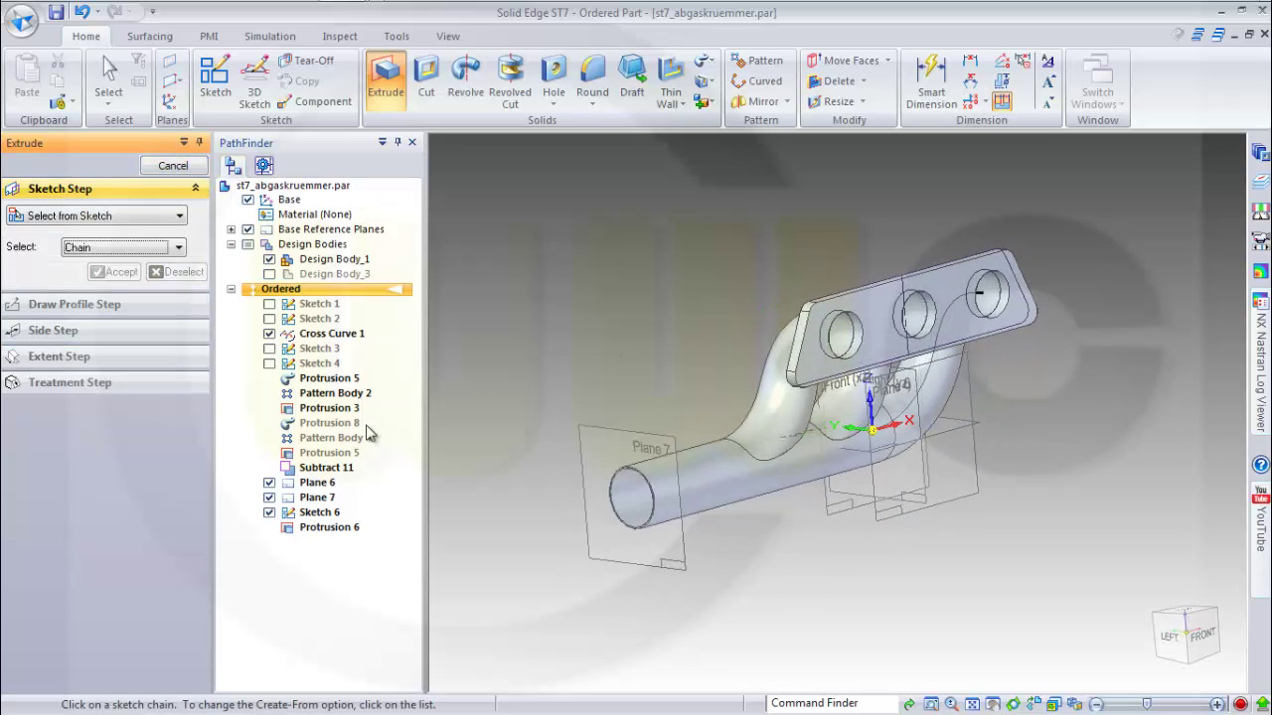
{"action": "left_click", "coordinate": [270, 514]}
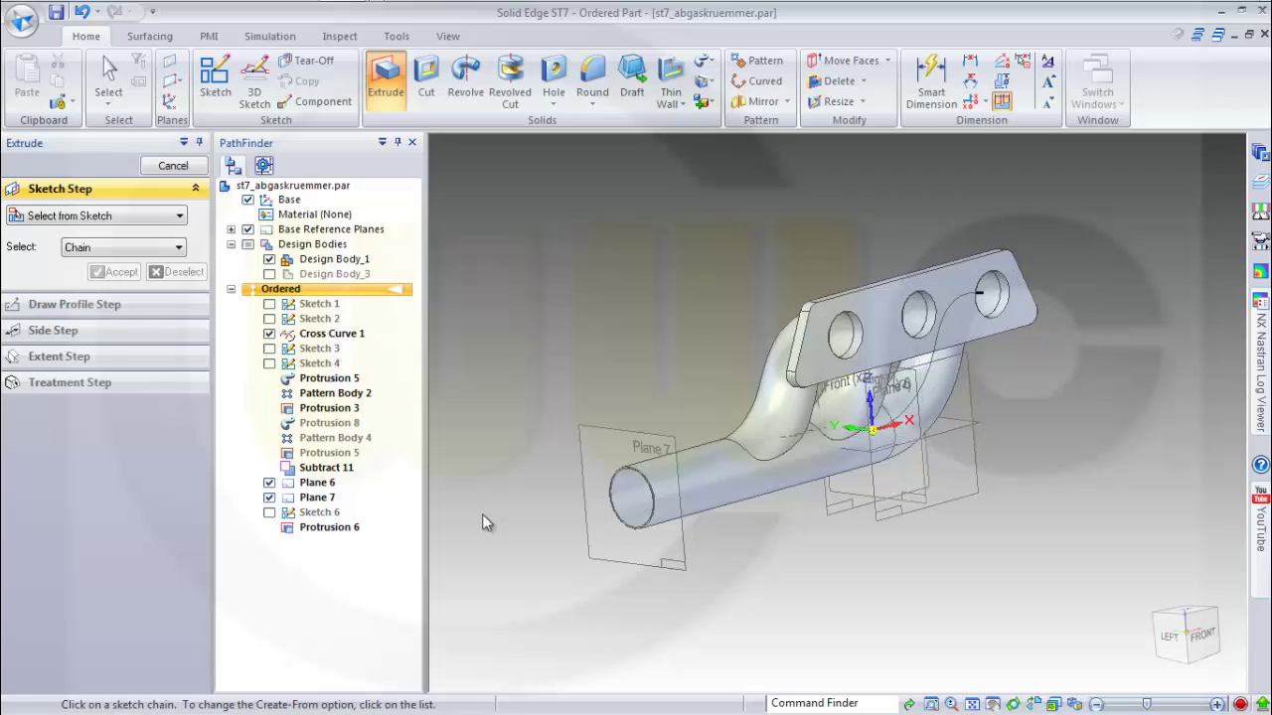
{"action": "middle_click_drag", "start_coordinate": [1096, 460], "coordinate": [1095, 455]}
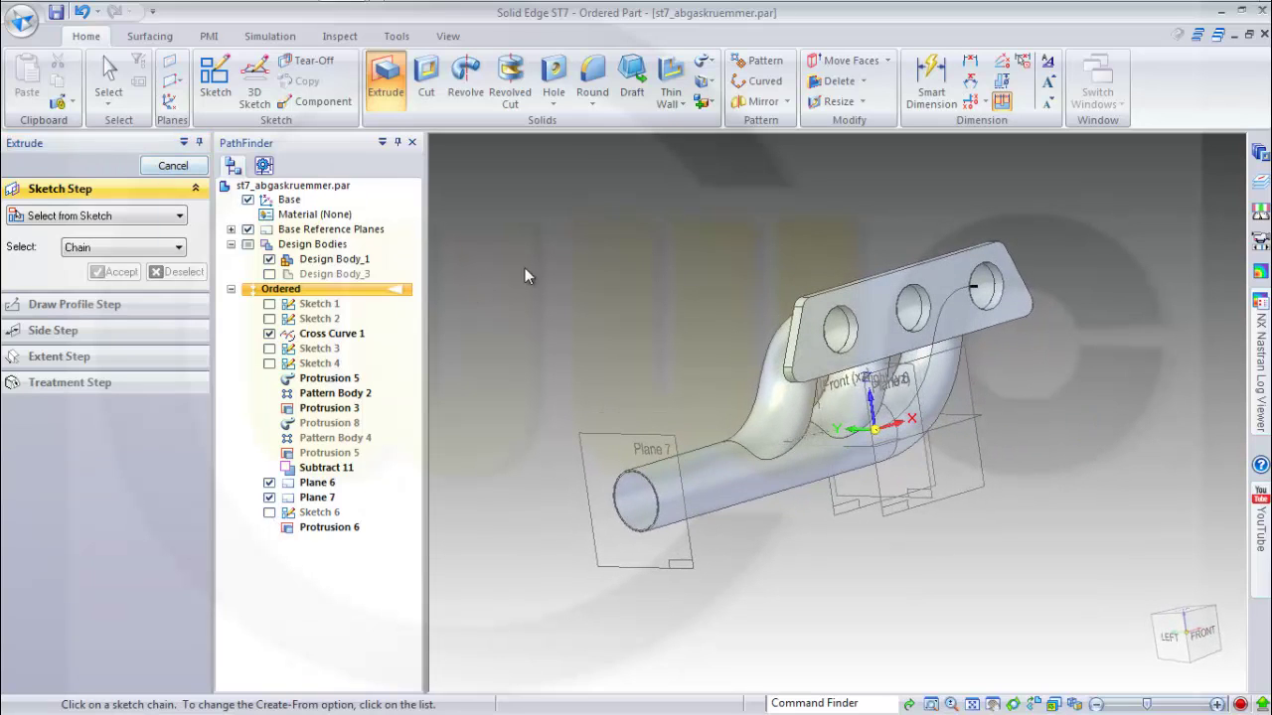
{"action": "left_click", "coordinate": [173, 166]}
Start a sketch on Plane 7 and draw a closed triangle around the pipe end, with two sides about 81 and 86 mm long
{"action": "middle_click_drag", "start_coordinate": [716, 397], "coordinate": [709, 387]}
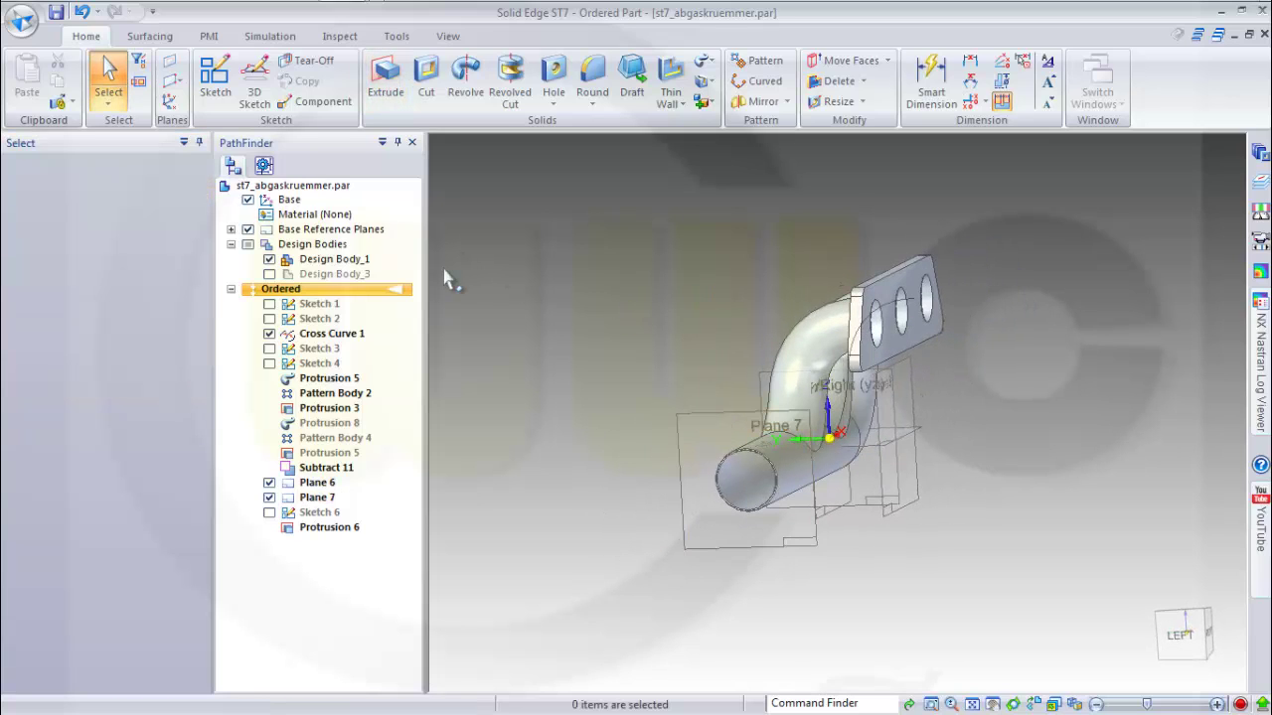
{"action": "left_click", "coordinate": [212, 97]}
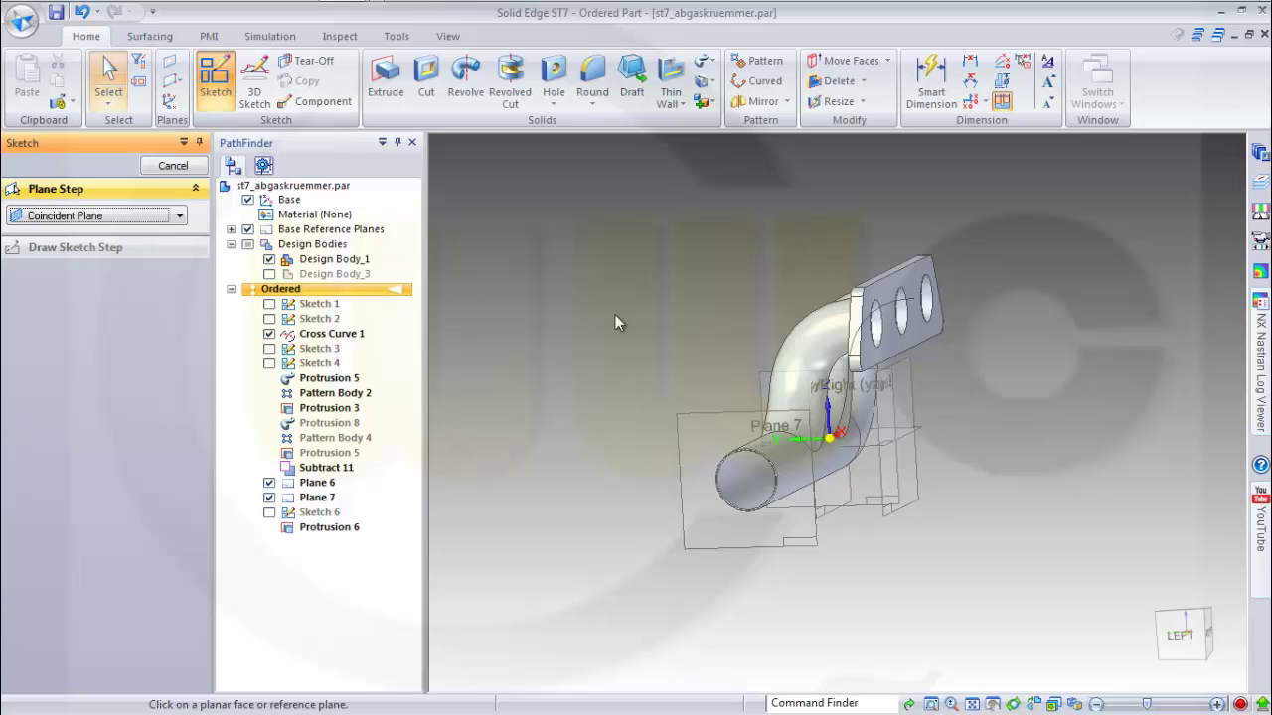
{"action": "left_click", "coordinate": [709, 416]}
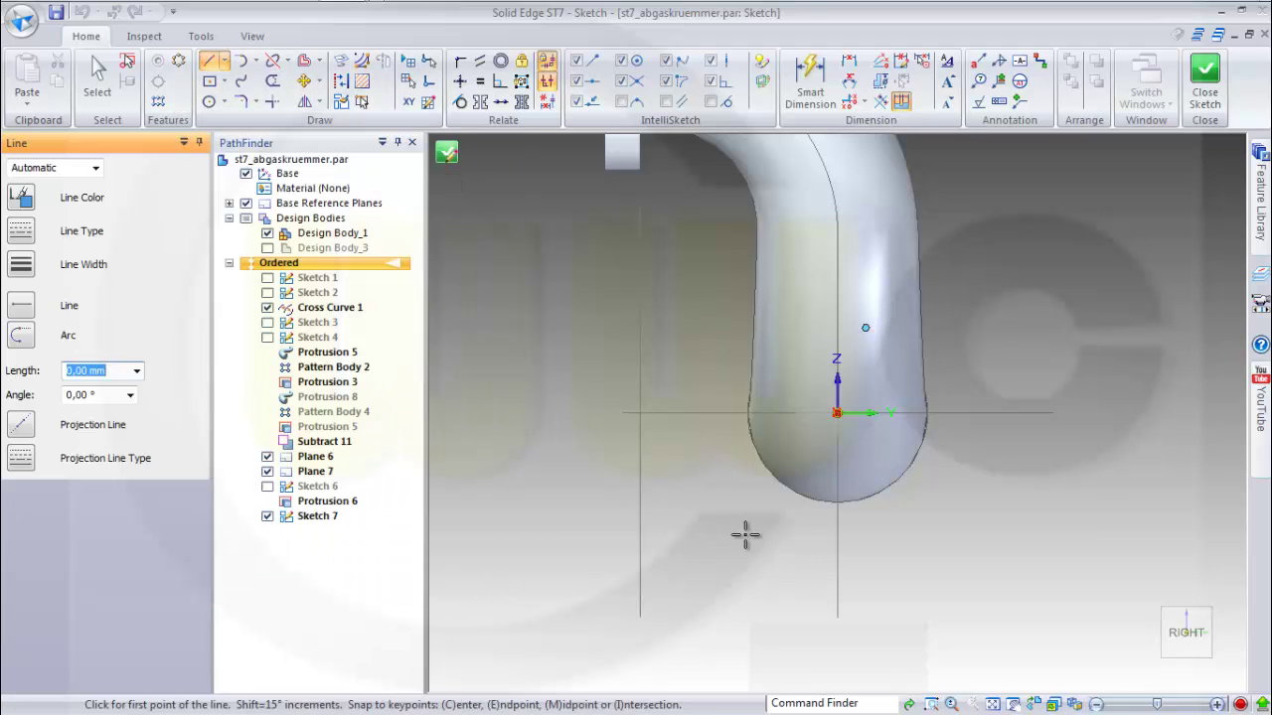
{"action": "left_click", "coordinate": [801, 564]}
{"action": "left_click", "coordinate": [1011, 367]}
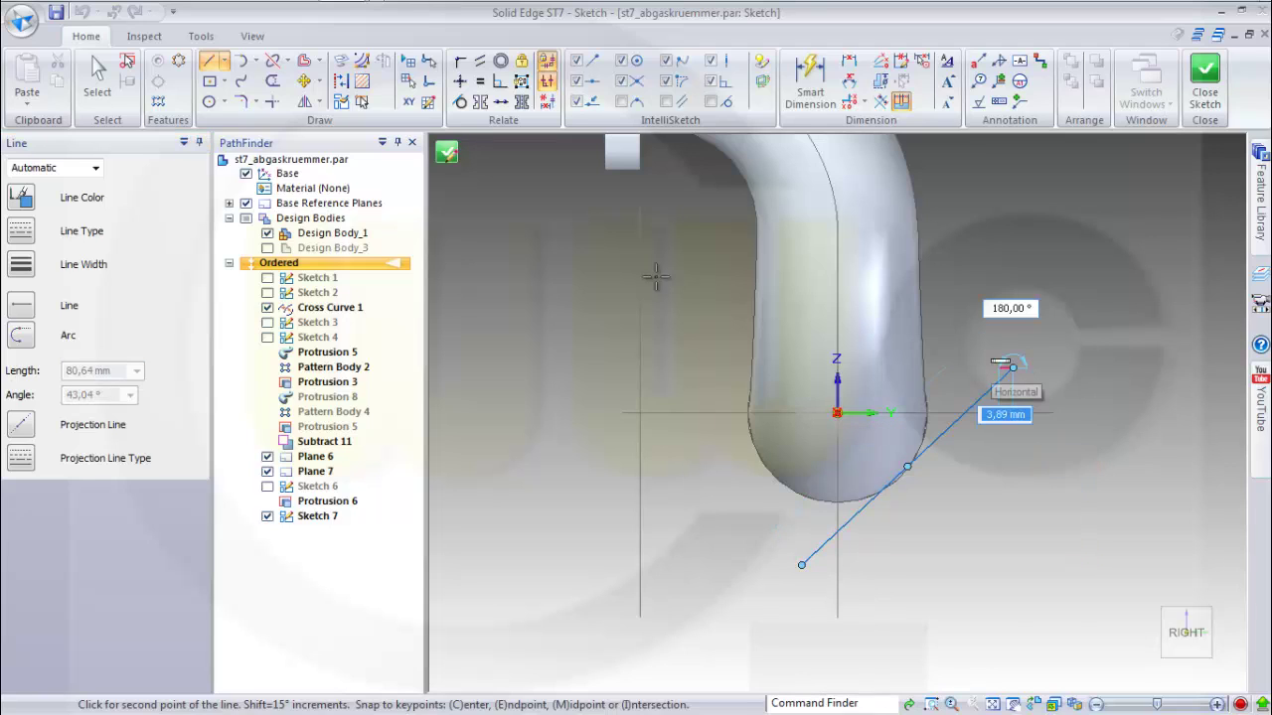
{"action": "left_click", "coordinate": [725, 295]}
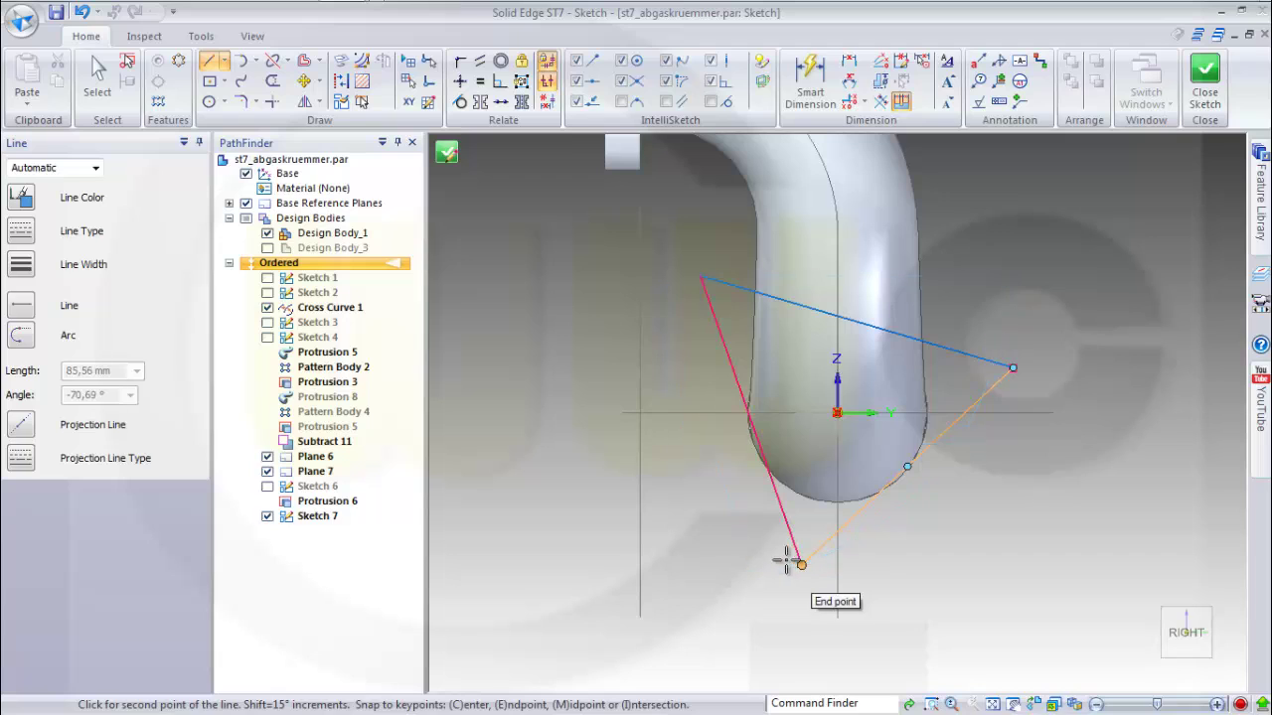
{"action": "left_click", "coordinate": [788, 563]}
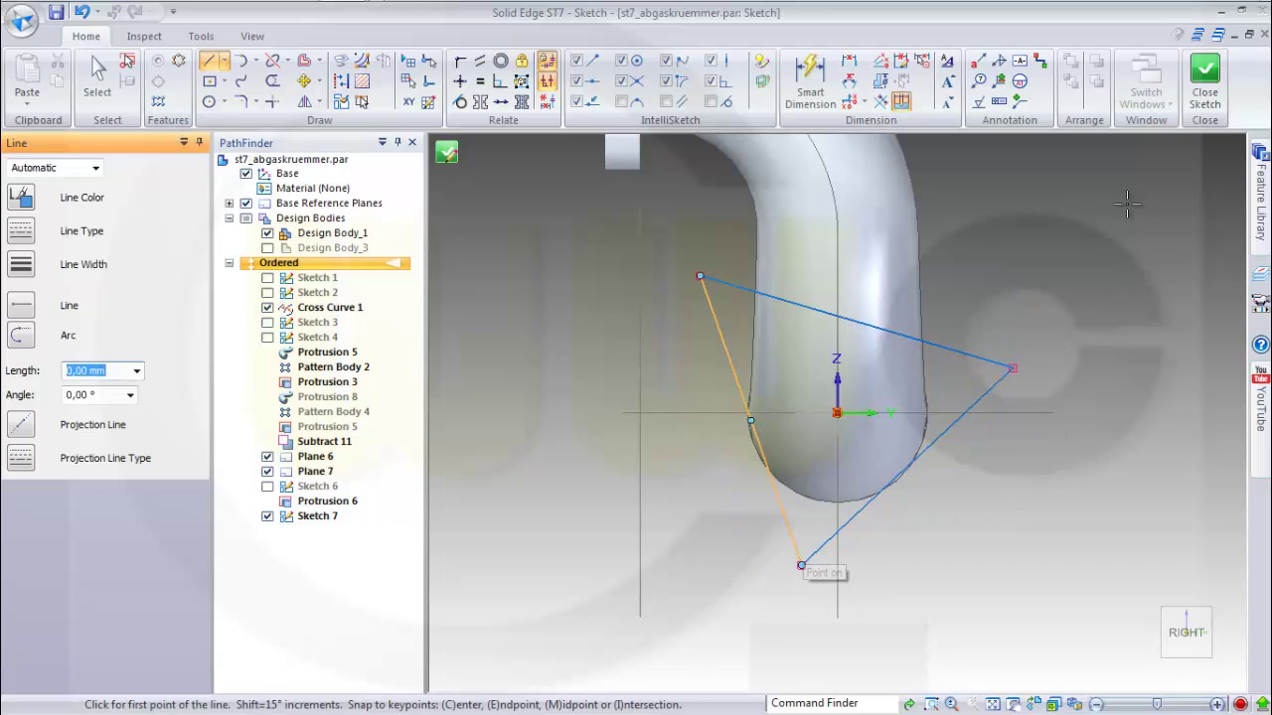
{"action": "key", "text": "Escape"}
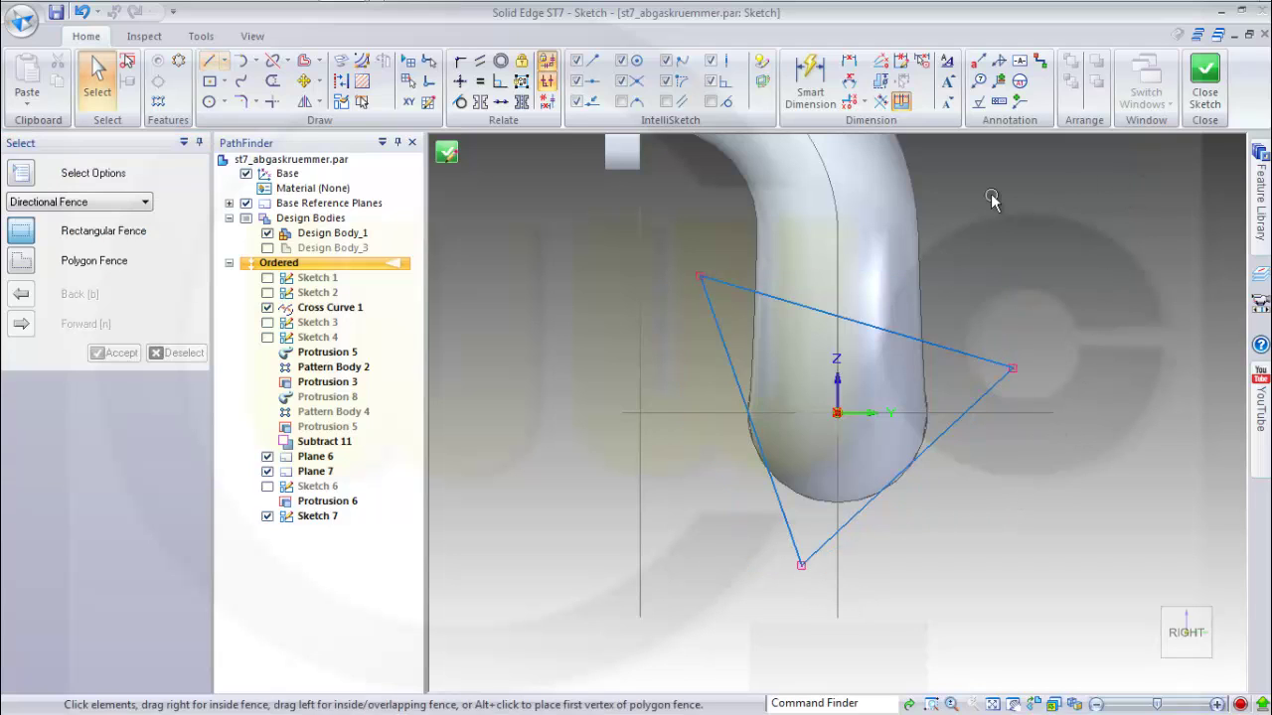
Fillet all three corners of the triangle with a 10 mm radius
{"action": "left_click", "coordinate": [240, 104]}
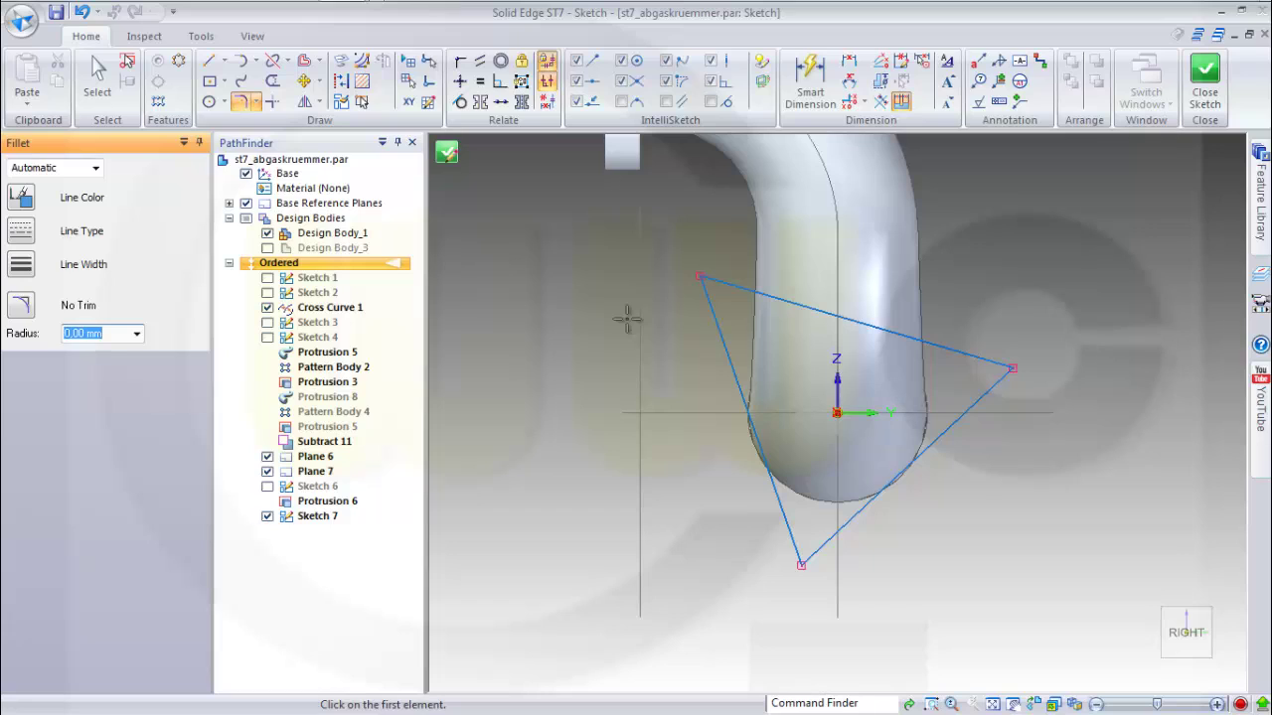
{"action": "type", "text": "1"}
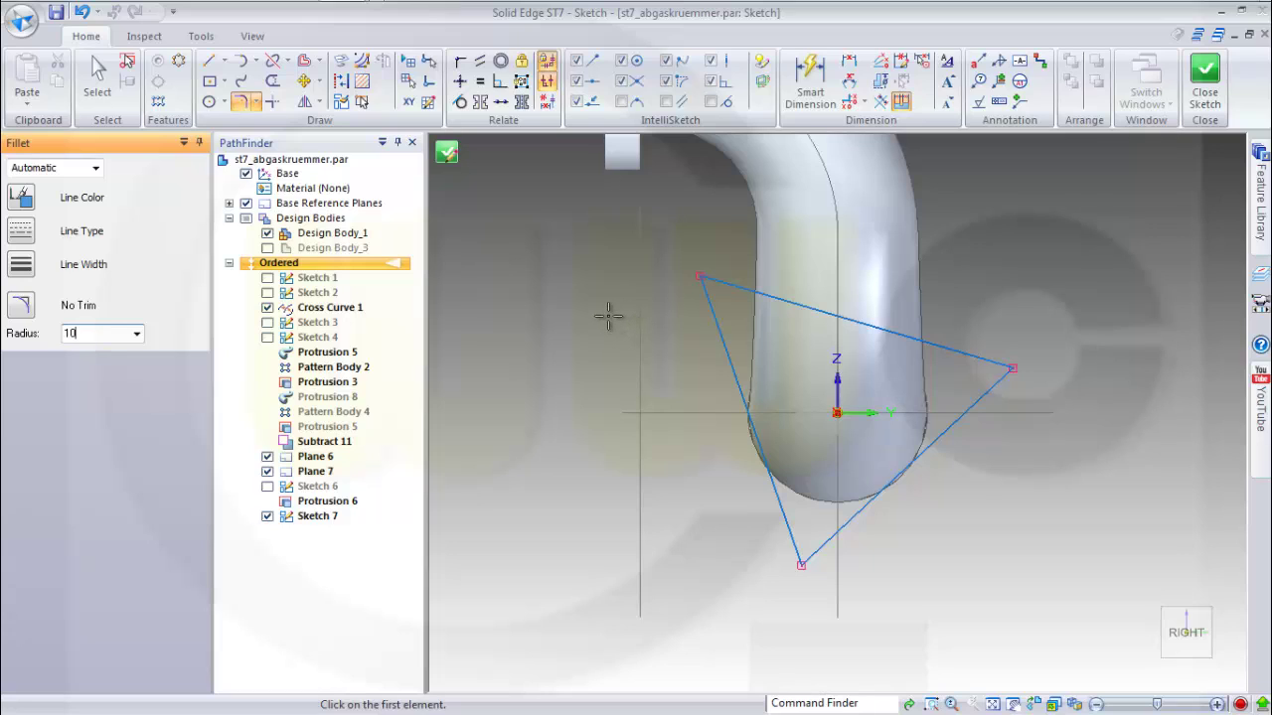
{"action": "left_click", "coordinate": [714, 316]}
{"action": "left_click", "coordinate": [731, 287]}
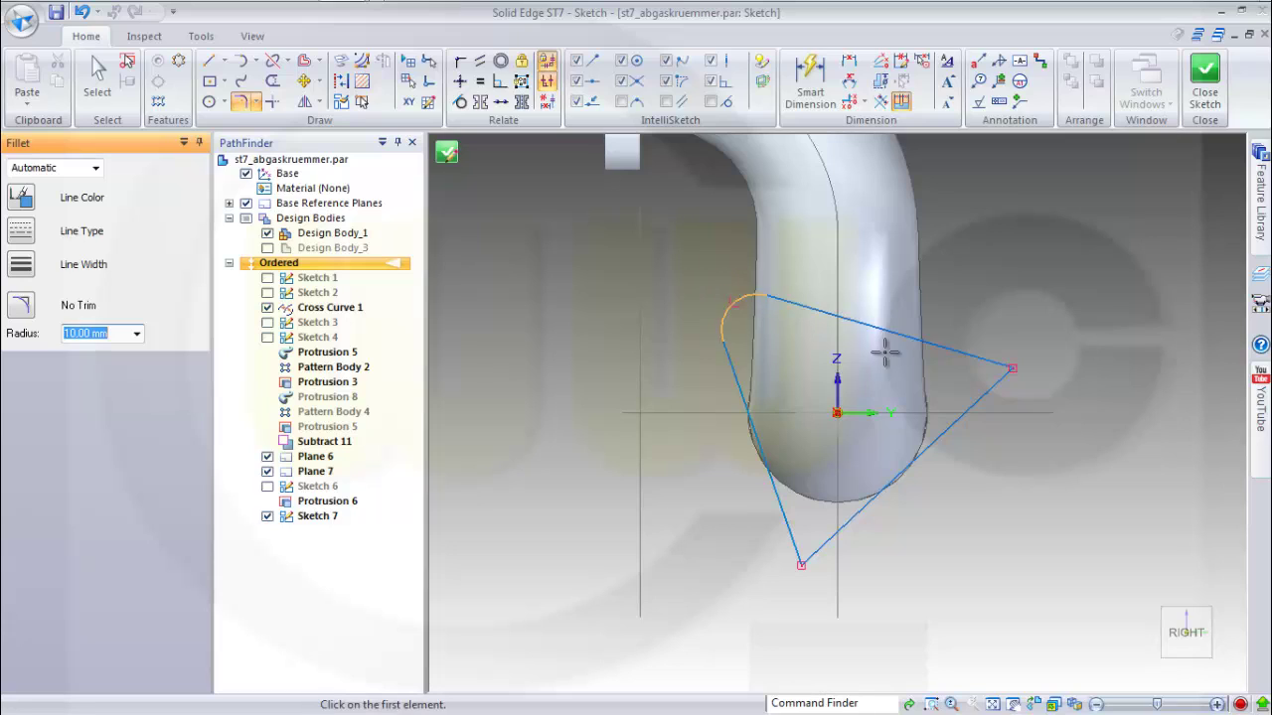
{"action": "left_click", "coordinate": [972, 355]}
{"action": "left_click", "coordinate": [979, 394]}
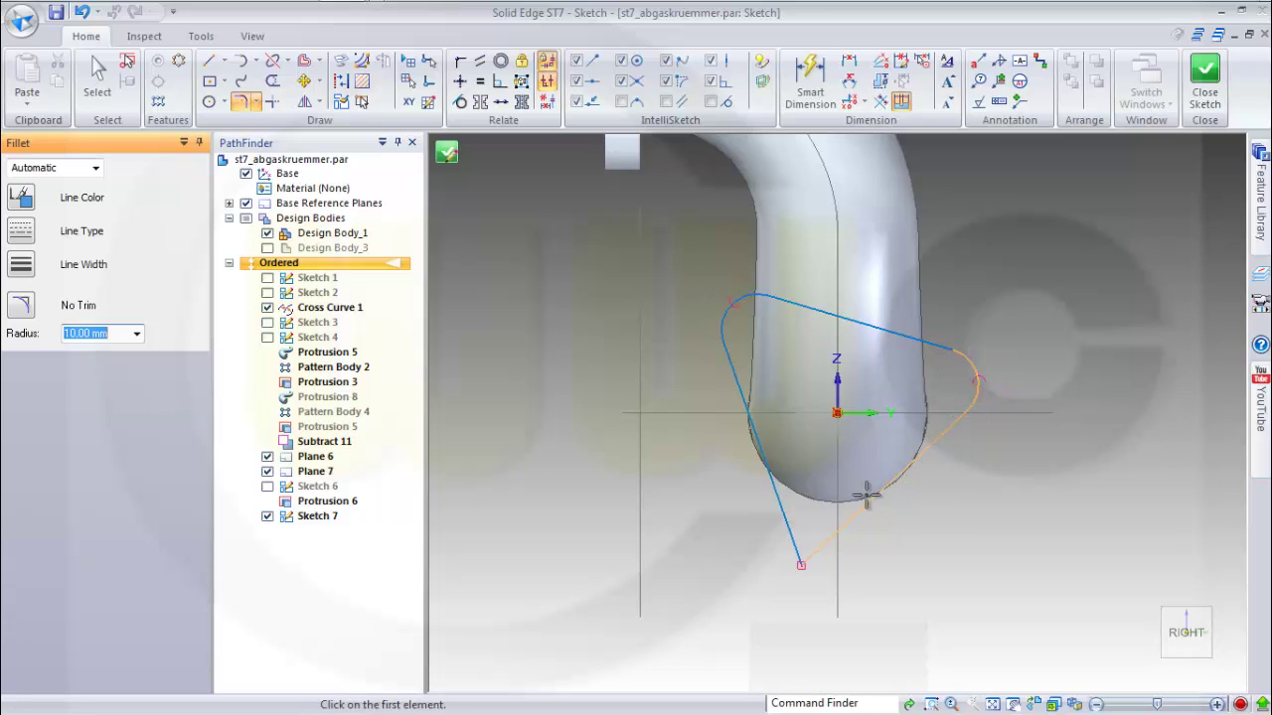
{"action": "left_click", "coordinate": [810, 551]}
{"action": "left_click", "coordinate": [787, 532]}
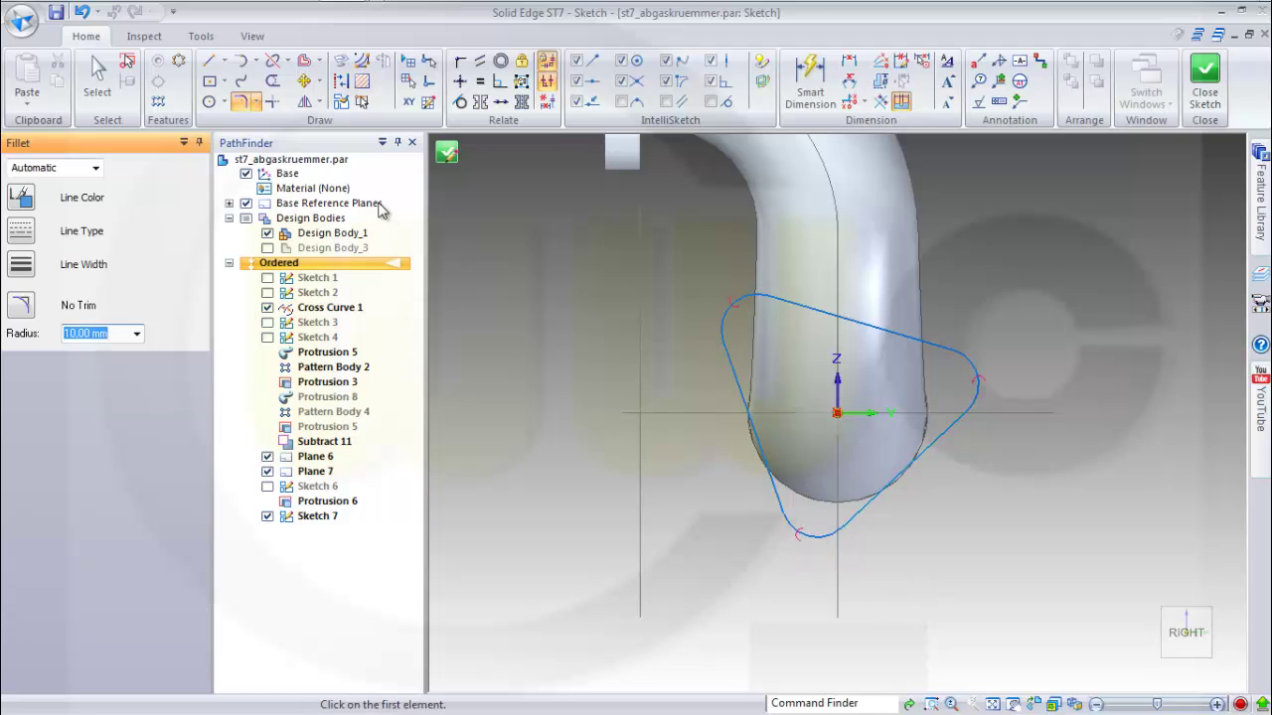
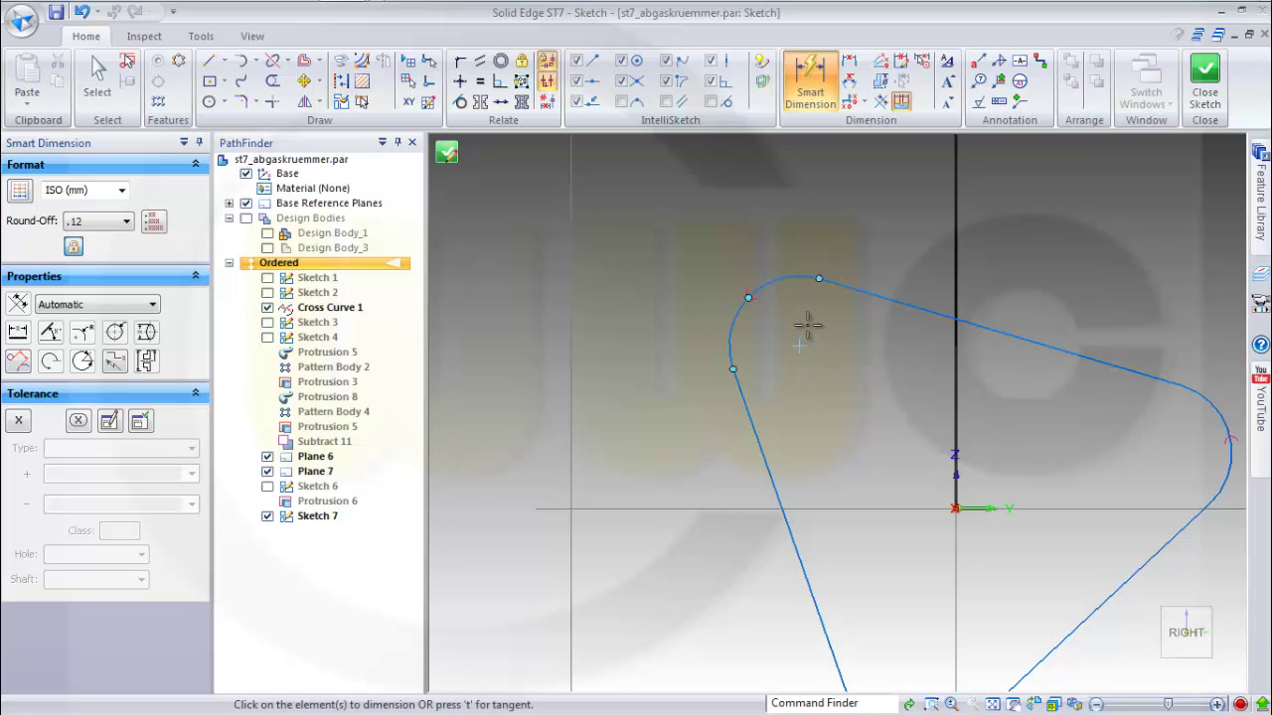
Dimension the straight upper side of the rounded triangle as 90 mm
{"action": "scroll", "coordinate": [807, 324], "scroll_direction": "up", "scroll_amount": 1}
{"action": "scroll", "coordinate": [826, 328], "scroll_direction": "down", "scroll_amount": 4}
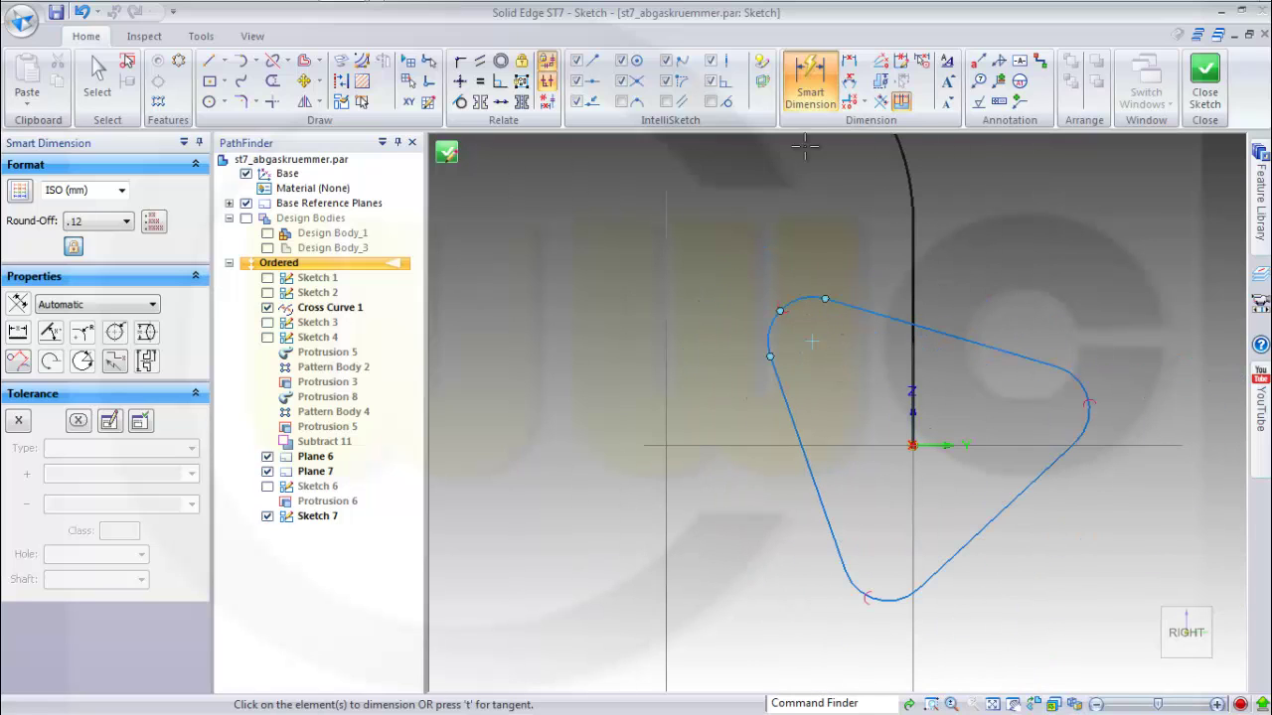
{"action": "left_click", "coordinate": [900, 319]}
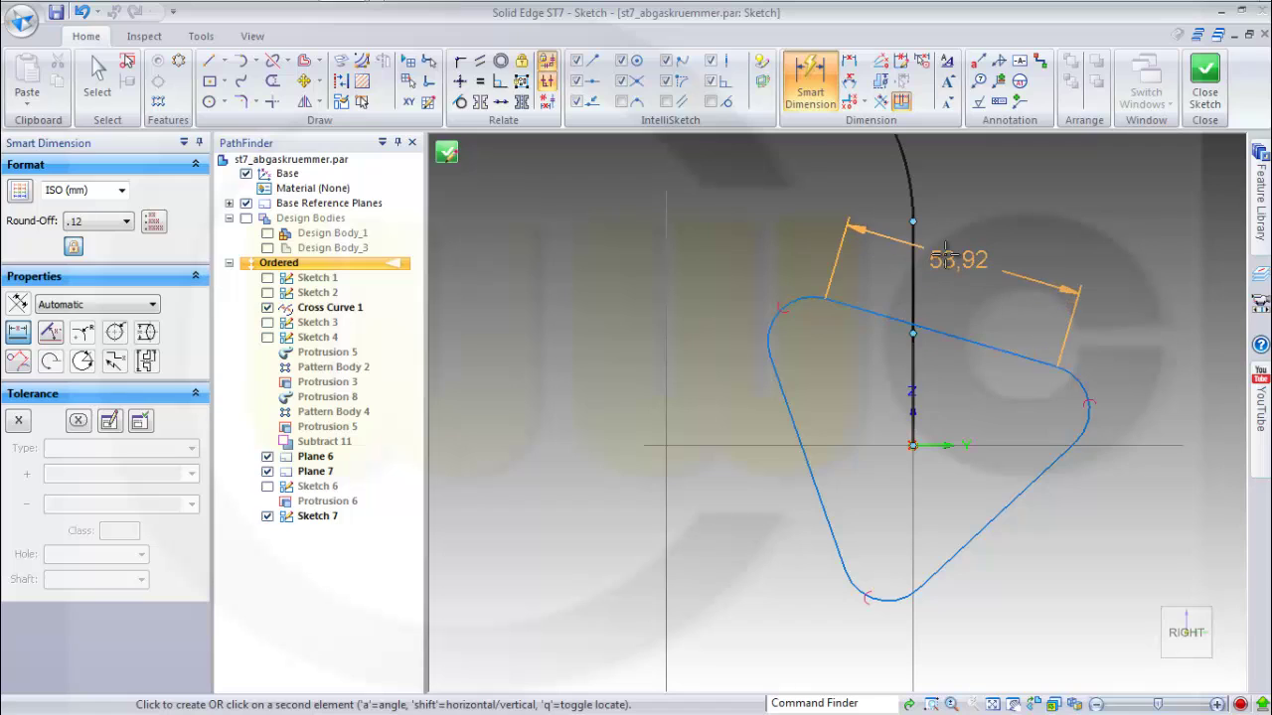
{"action": "left_click", "coordinate": [948, 245]}
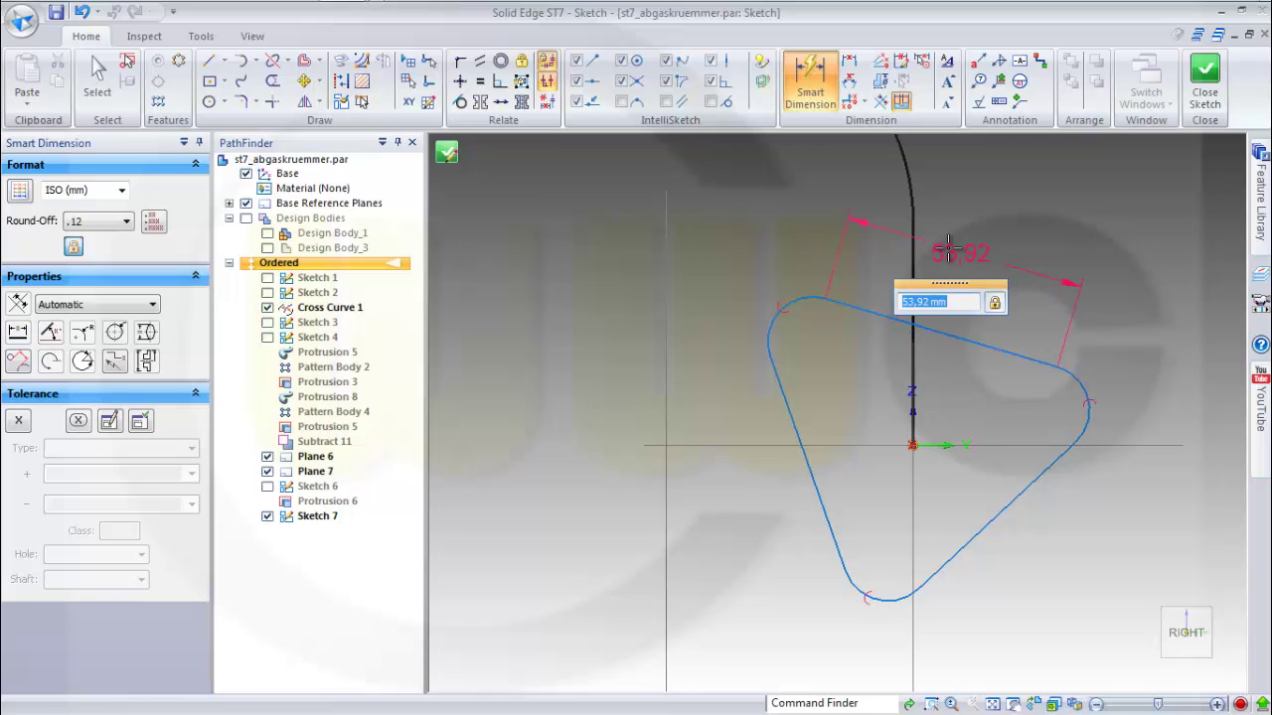
{"action": "type", "text": "90"}
{"action": "key", "text": "Return"}
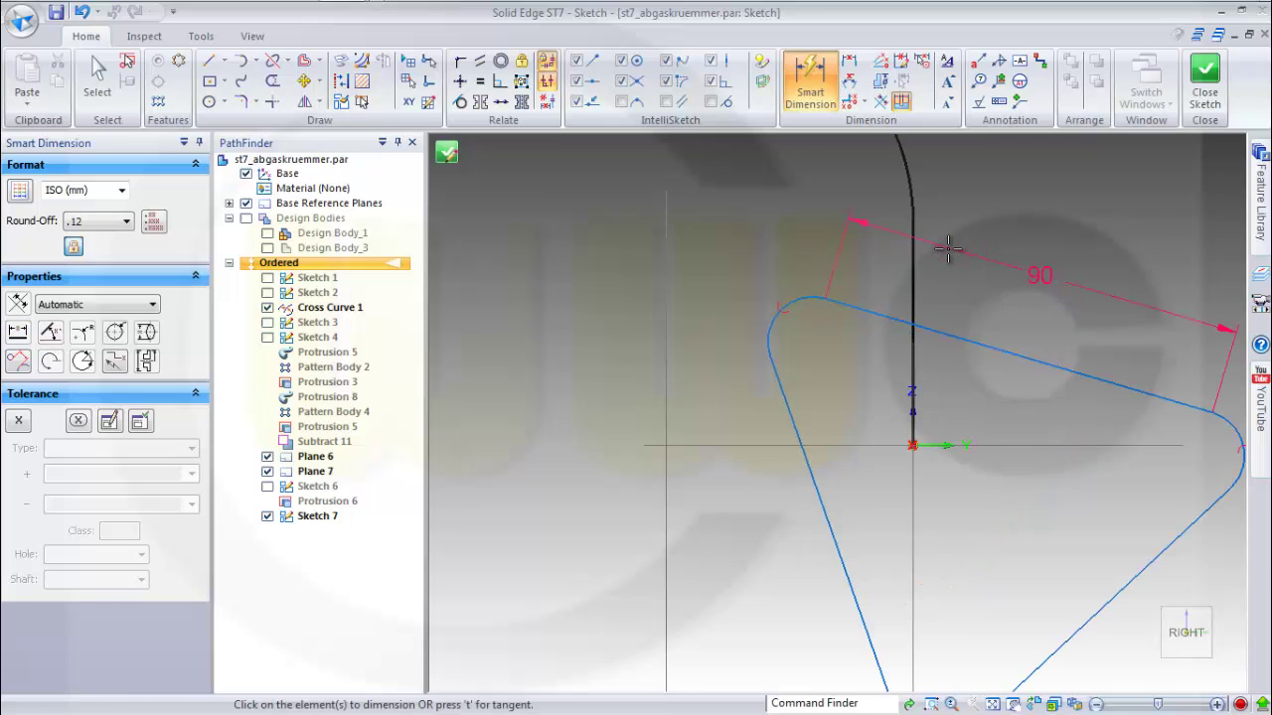
Dimension the straight left side of the rounded triangle as 90 mm
{"action": "left_click", "coordinate": [824, 510]}
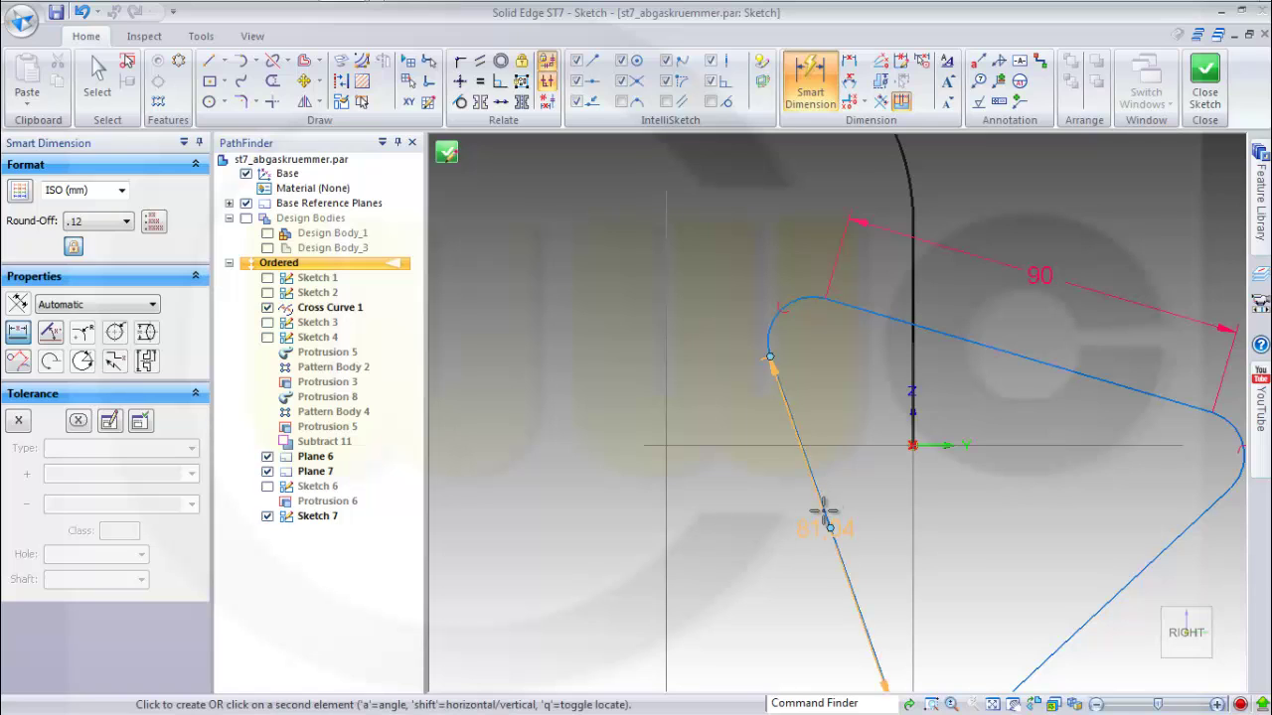
{"action": "left_click", "coordinate": [725, 541]}
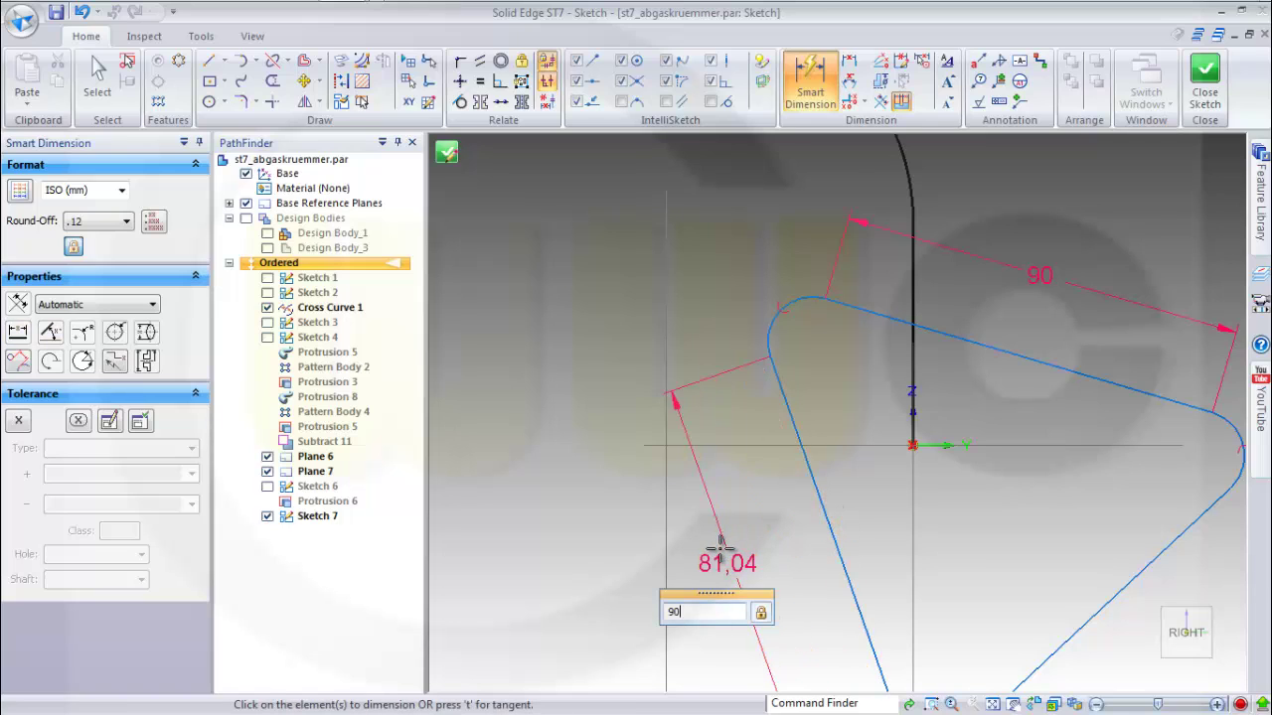
{"action": "type", "text": "90"}
{"action": "key", "text": "Return"}
Dimension the straight lower-right side of the rounded triangle as 90 mm and end dimensioning
{"action": "scroll", "coordinate": [1162, 606], "scroll_direction": "down", "scroll_amount": 3}
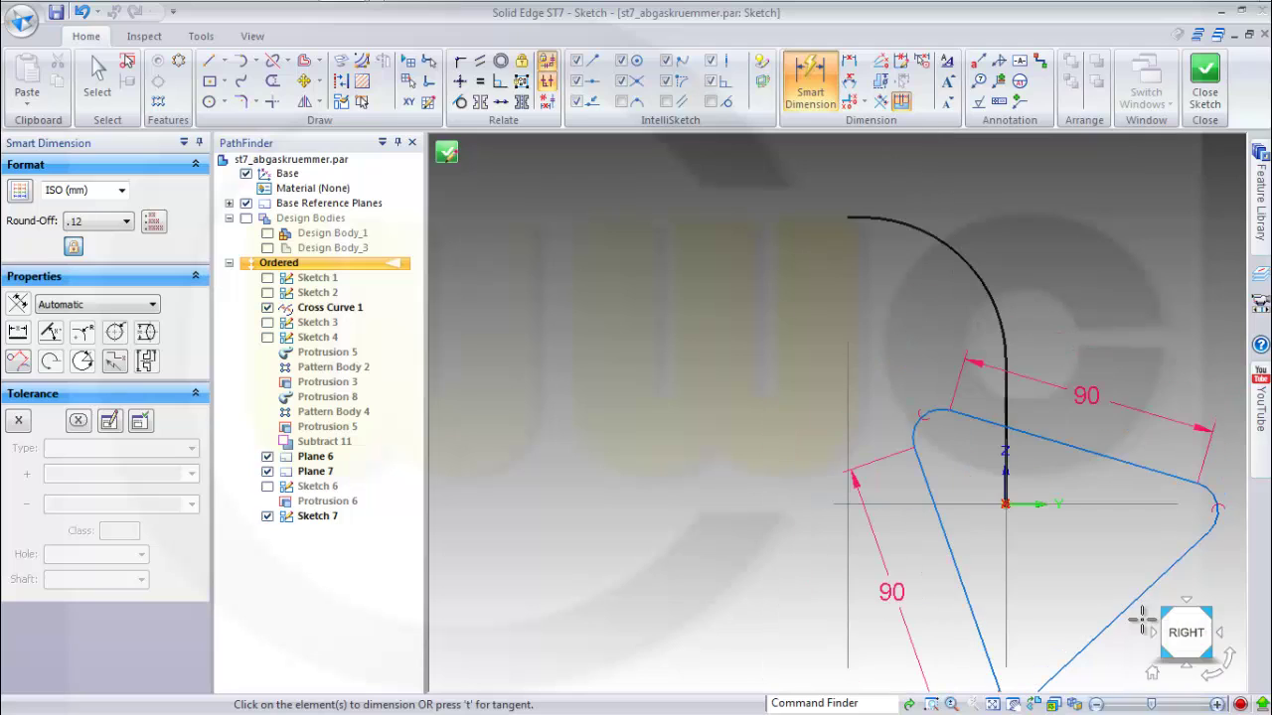
{"action": "left_click", "coordinate": [1126, 614]}
{"action": "left_click", "coordinate": [1160, 648]}
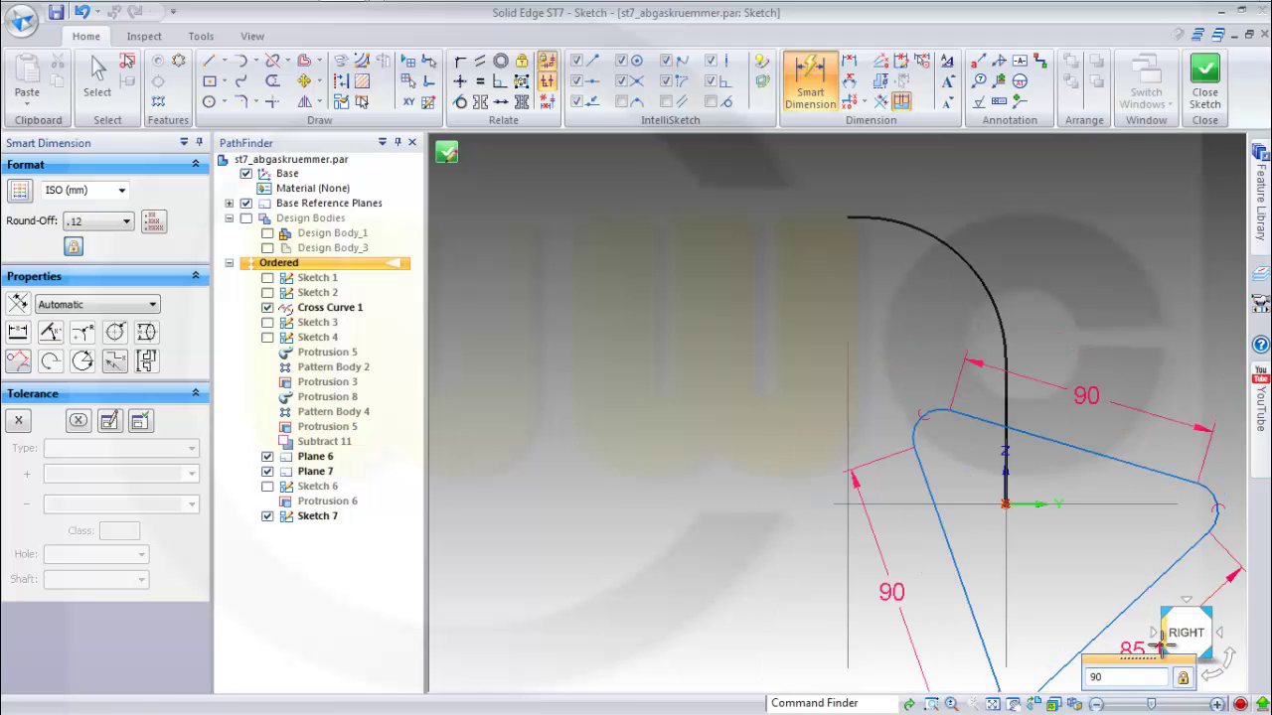
{"action": "type", "text": "90"}
{"action": "key", "text": "Return"}
{"action": "key", "text": "Escape"}
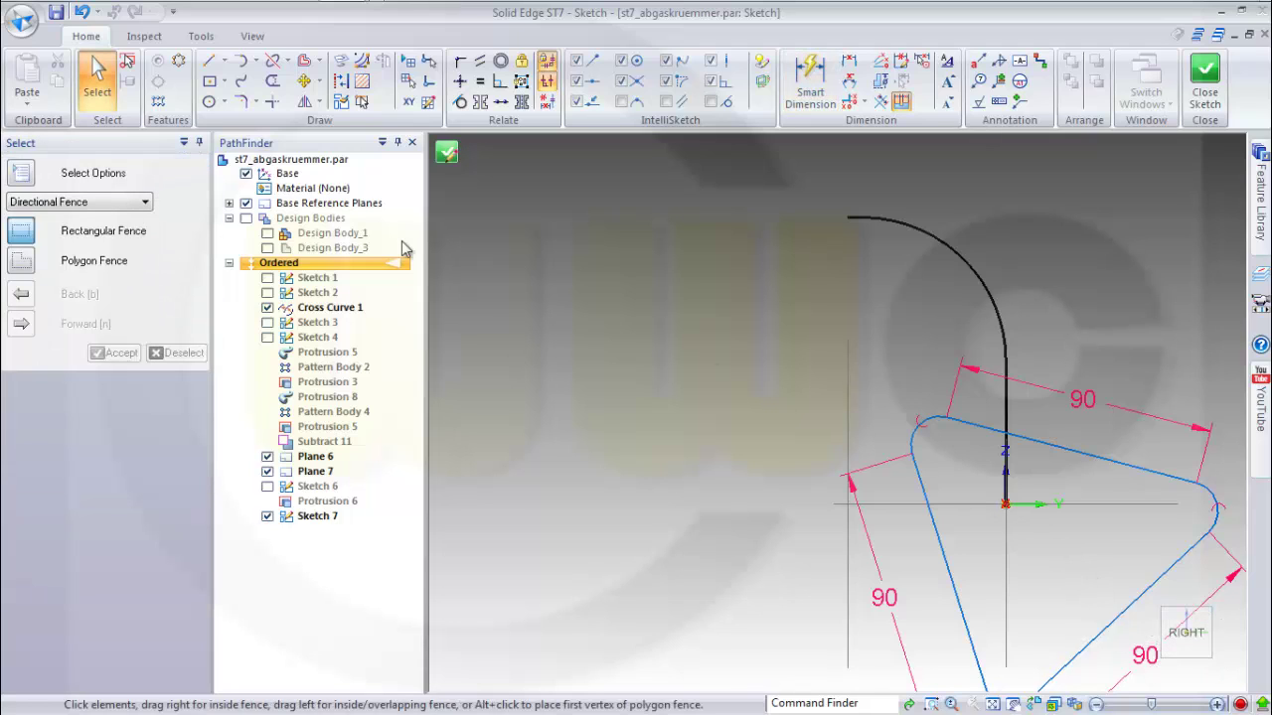
{"action": "left_click", "coordinate": [226, 103]}
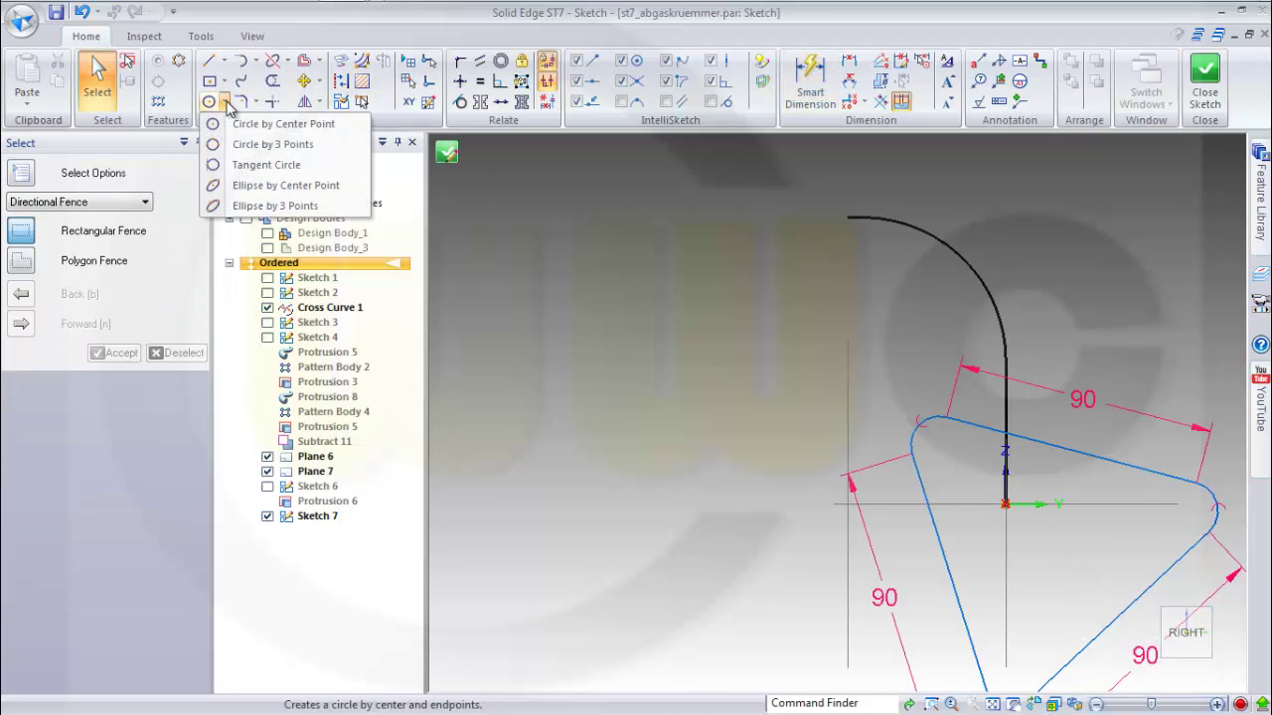
{"action": "left_click", "coordinate": [256, 144]}
{"action": "scroll", "coordinate": [984, 519], "scroll_direction": "up", "scroll_amount": 2}
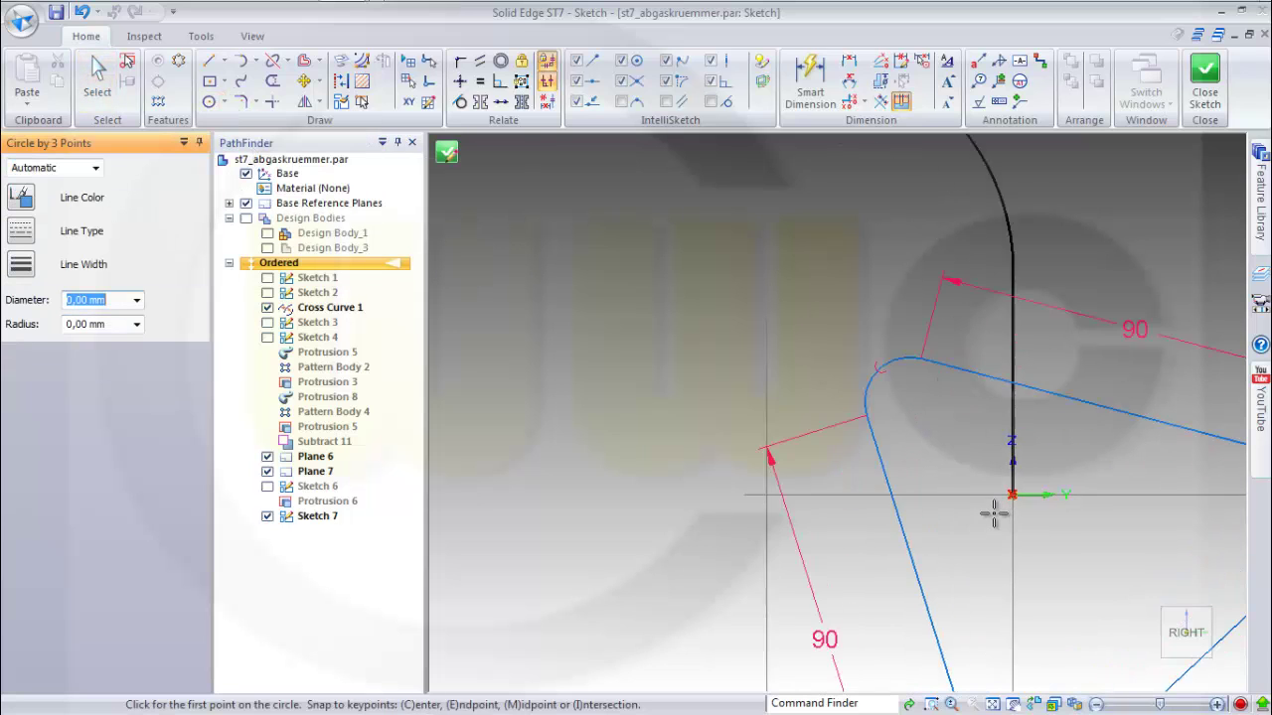
{"action": "scroll", "coordinate": [997, 517], "scroll_direction": "down", "scroll_amount": 4}
{"action": "scroll", "coordinate": [1022, 568], "scroll_direction": "up", "scroll_amount": 3}
{"action": "scroll", "coordinate": [1018, 559], "scroll_direction": "down", "scroll_amount": 3}
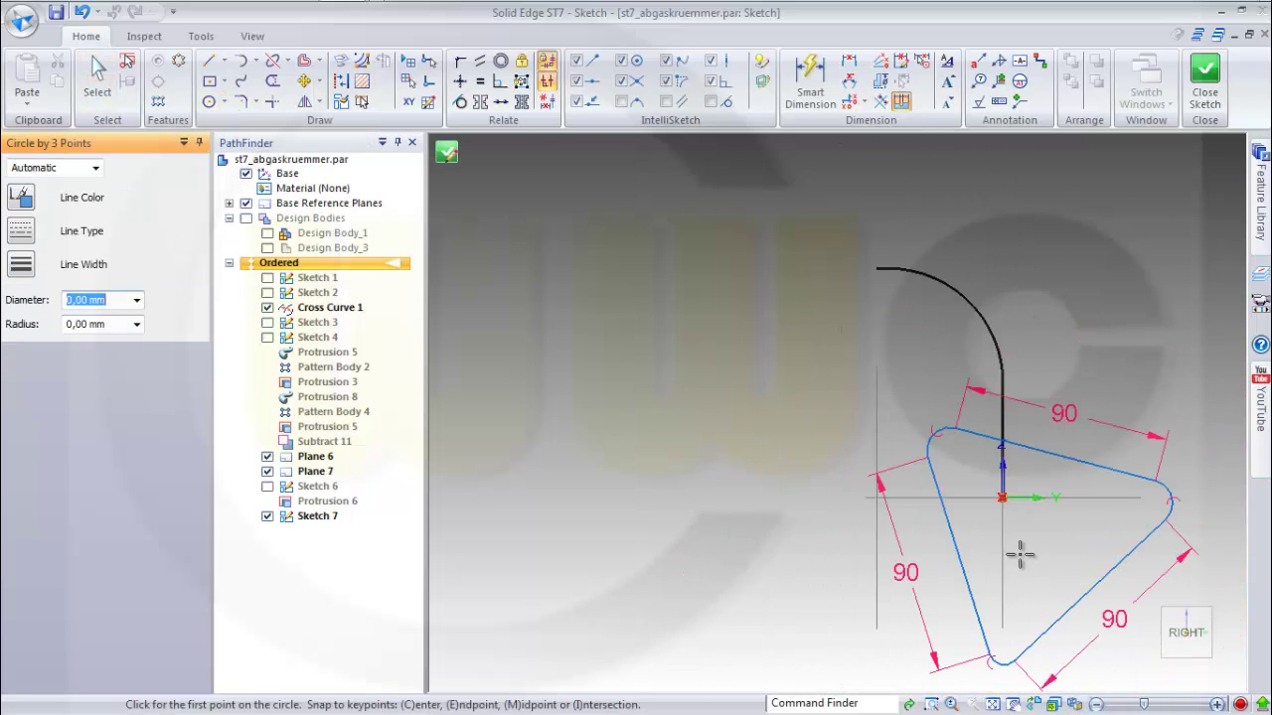
Draw a center-point circle about 98 mm in diameter, centred on the end point of the curve at the origin
{"action": "left_click", "coordinate": [208, 102]}
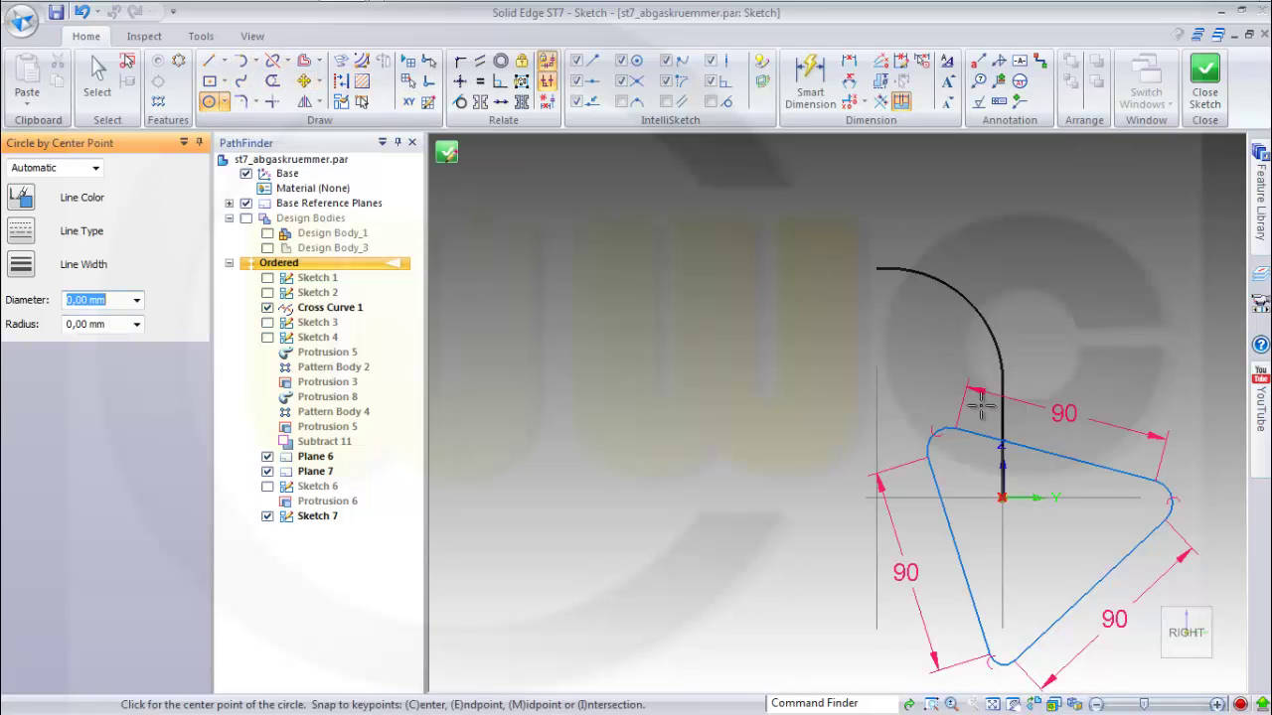
{"action": "left_click", "coordinate": [1002, 497]}
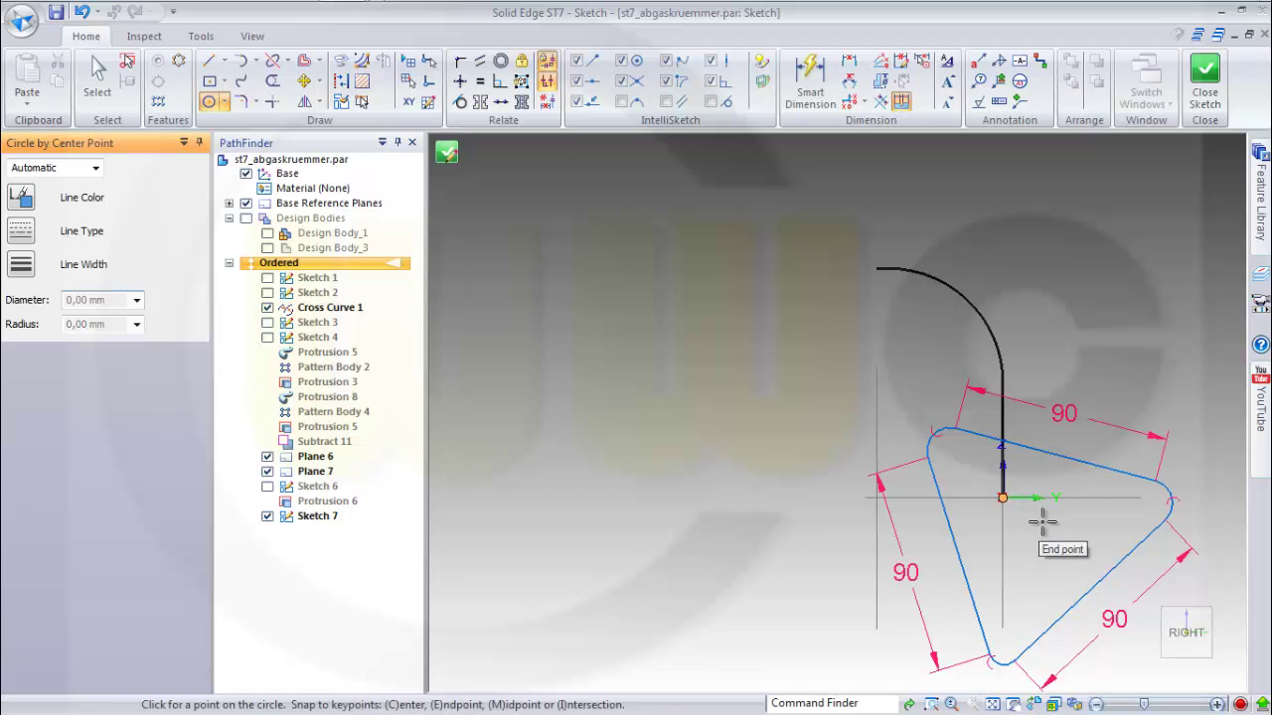
{"action": "left_click", "coordinate": [1115, 527]}
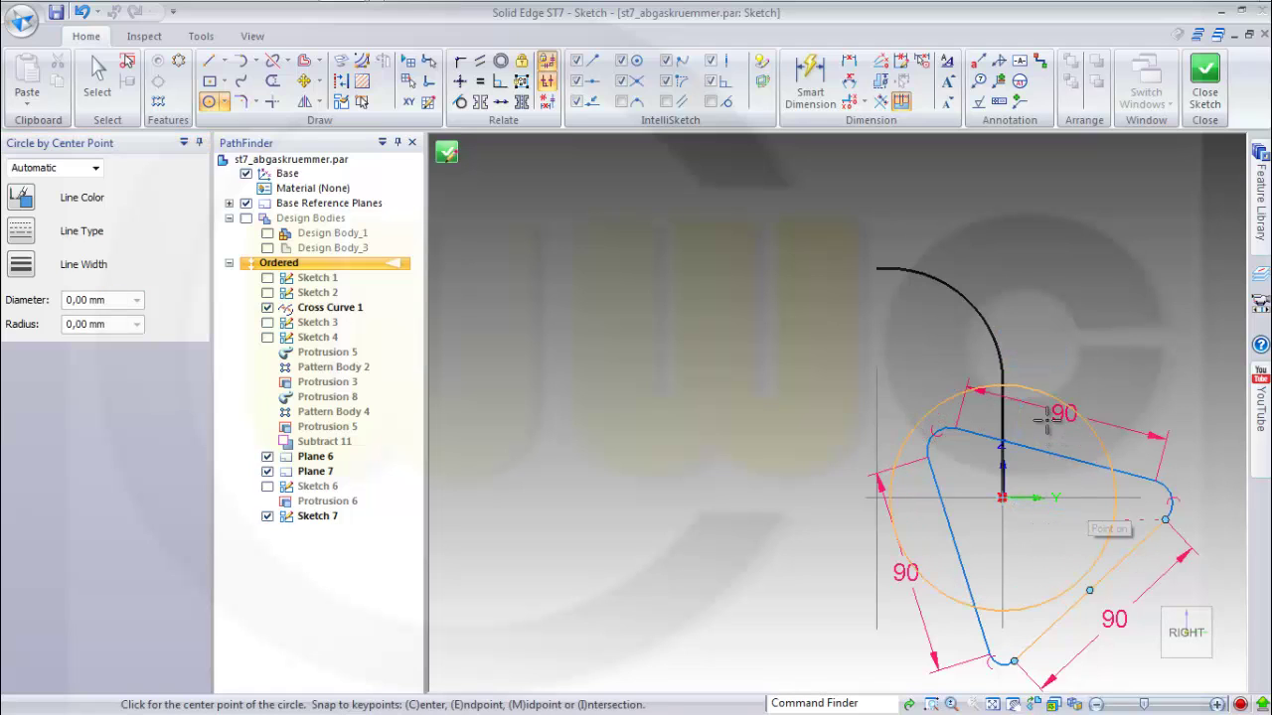
{"action": "key", "text": "Escape"}
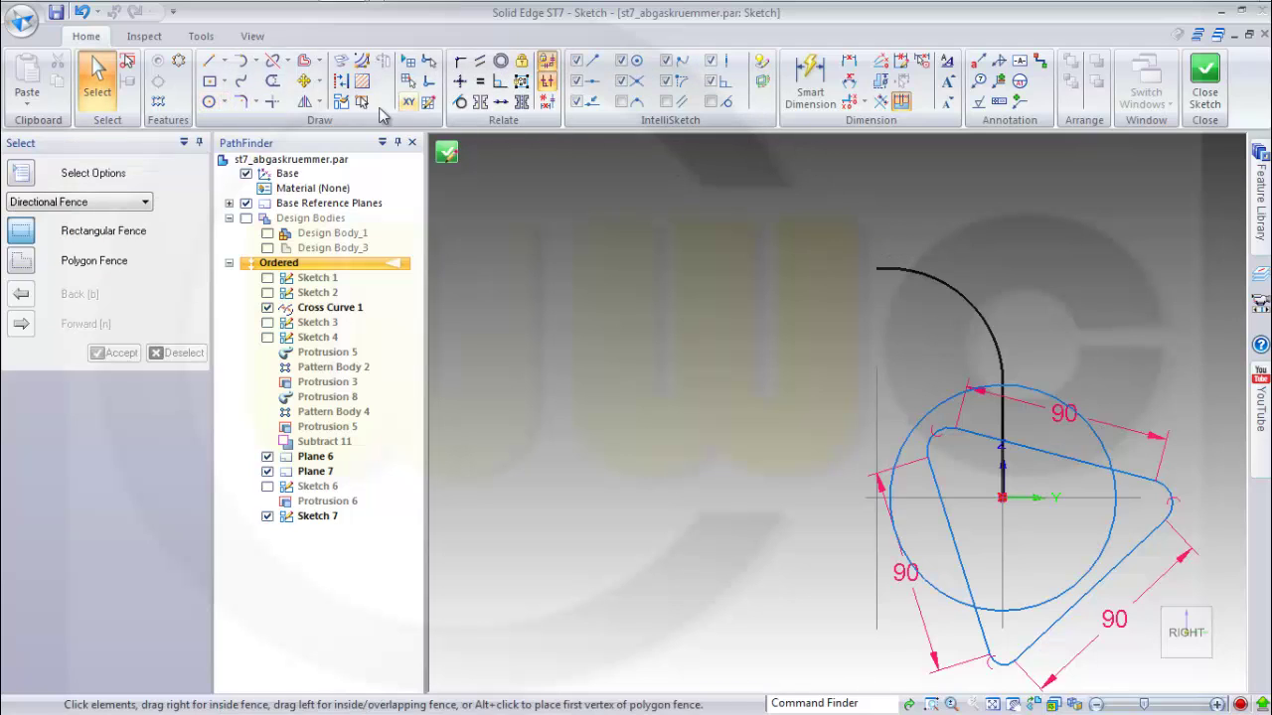
Convert the circle to construction geometry
{"action": "left_click", "coordinate": [931, 412]}
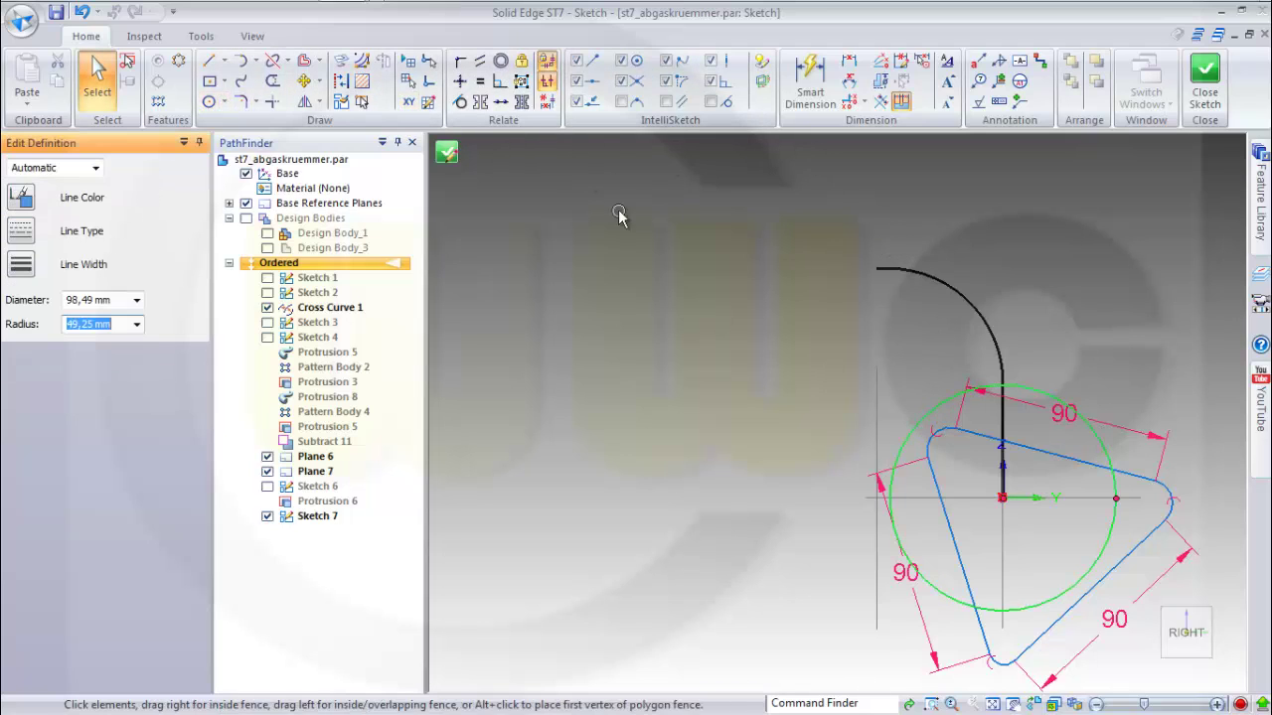
{"action": "left_click", "coordinate": [341, 80]}
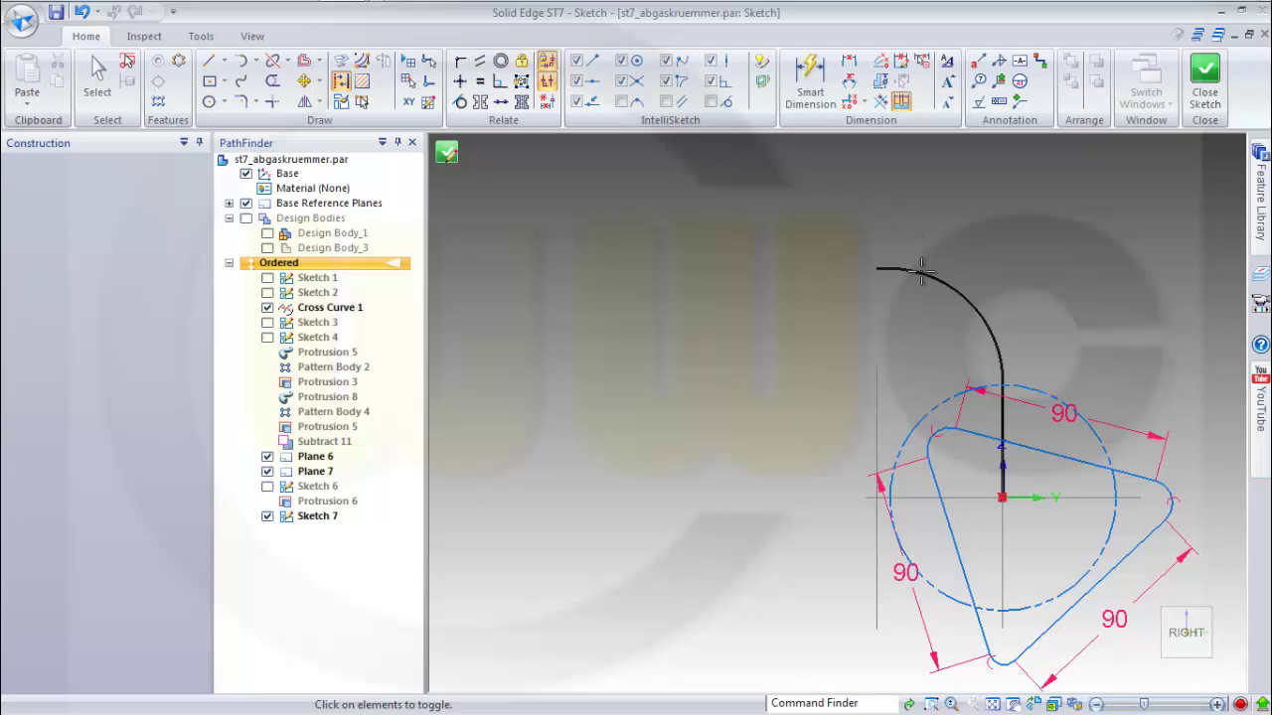
{"action": "key", "text": "Escape"}
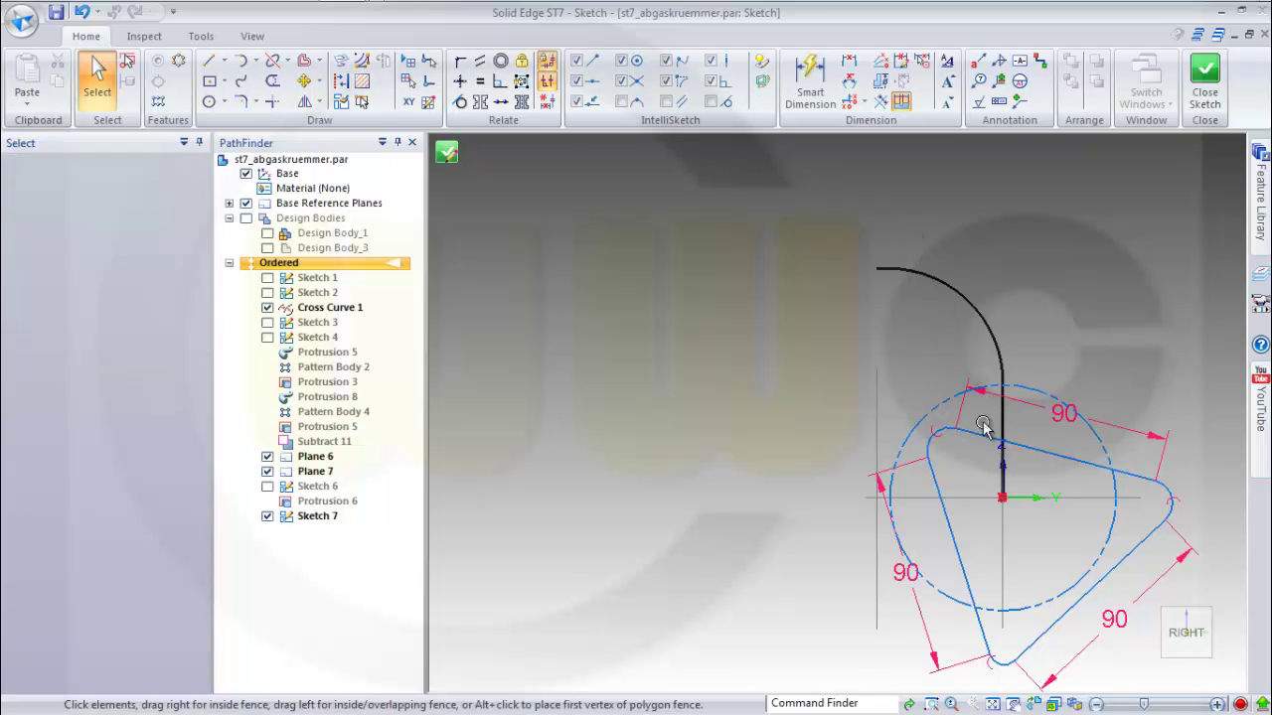
Move the rounded triangle up and to the left so that it lies roughly centred around the construction circle
{"action": "left_click_drag", "start_coordinate": [982, 425], "coordinate": [983, 363]}
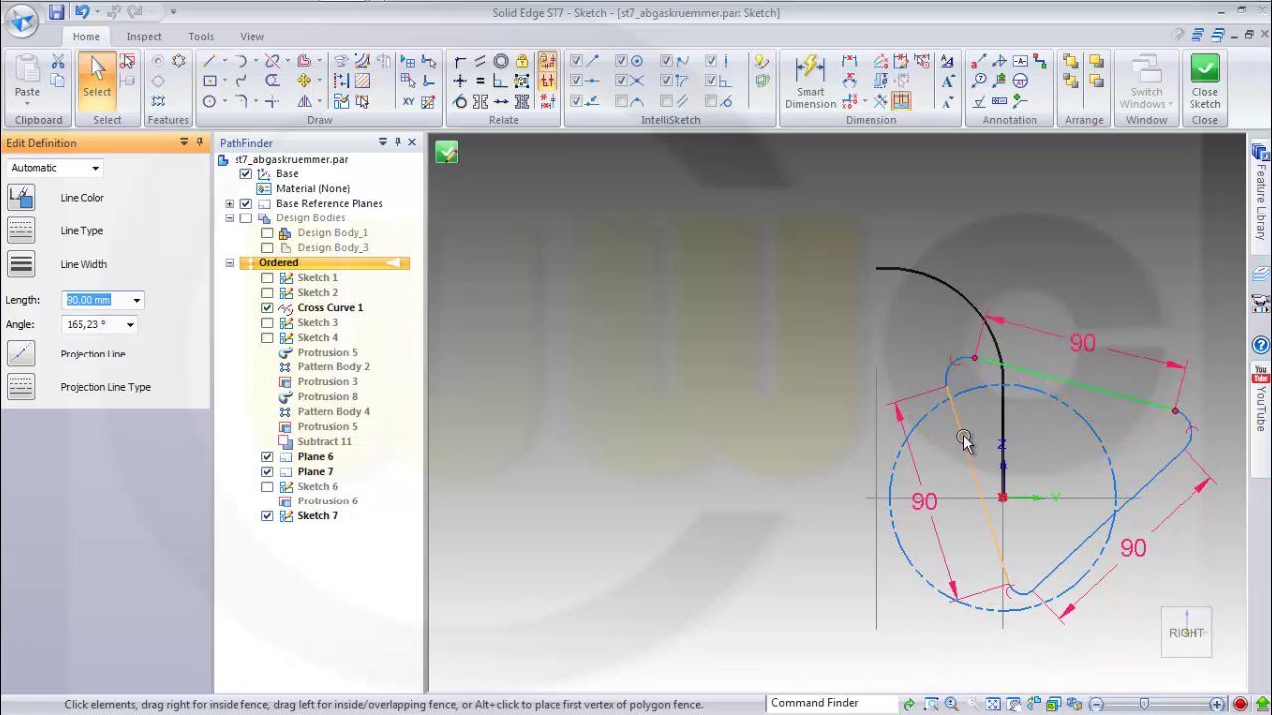
{"action": "mouse_move", "coordinate": [964, 441]}
{"action": "left_mouse_down"}
{"action": "mouse_move", "coordinate": [885, 417]}
{"action": "mouse_move", "coordinate": [900, 427]}
{"action": "left_mouse_up"}
{"action": "left_click", "coordinate": [1038, 263]}
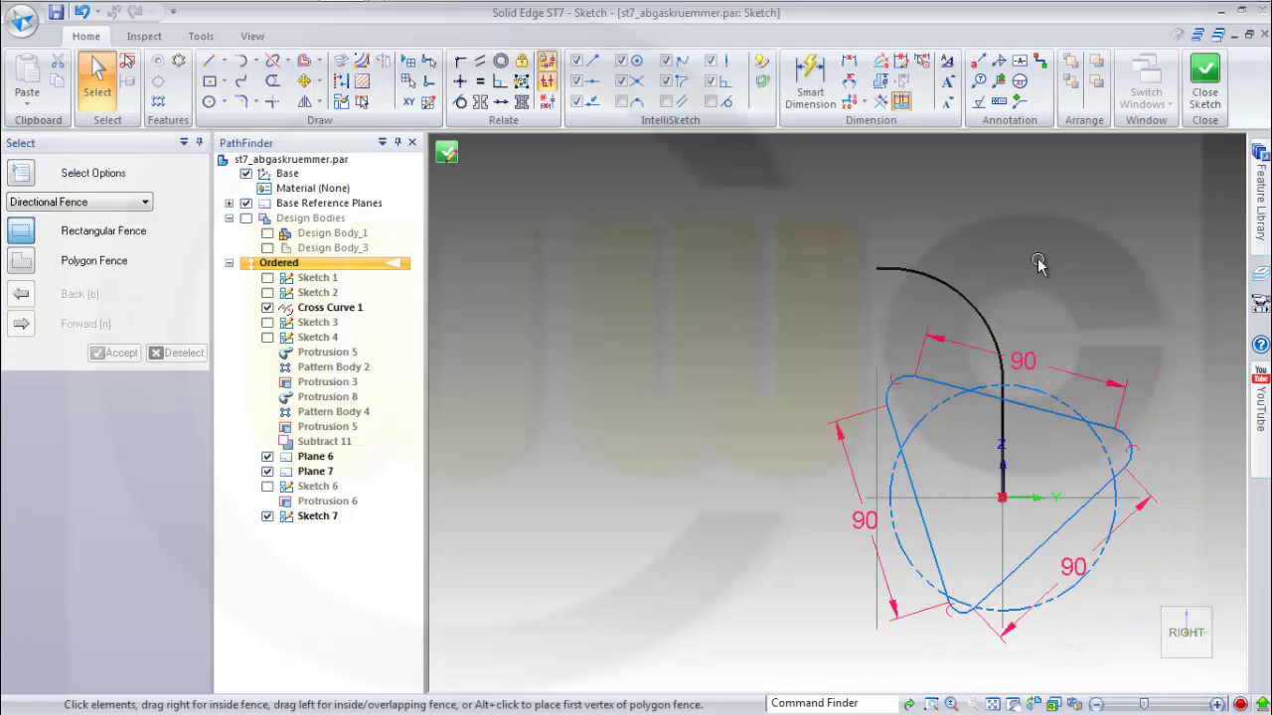
Make all three straight sides of the rounded triangle tangent to the construction circle
{"action": "left_click", "coordinate": [460, 102]}
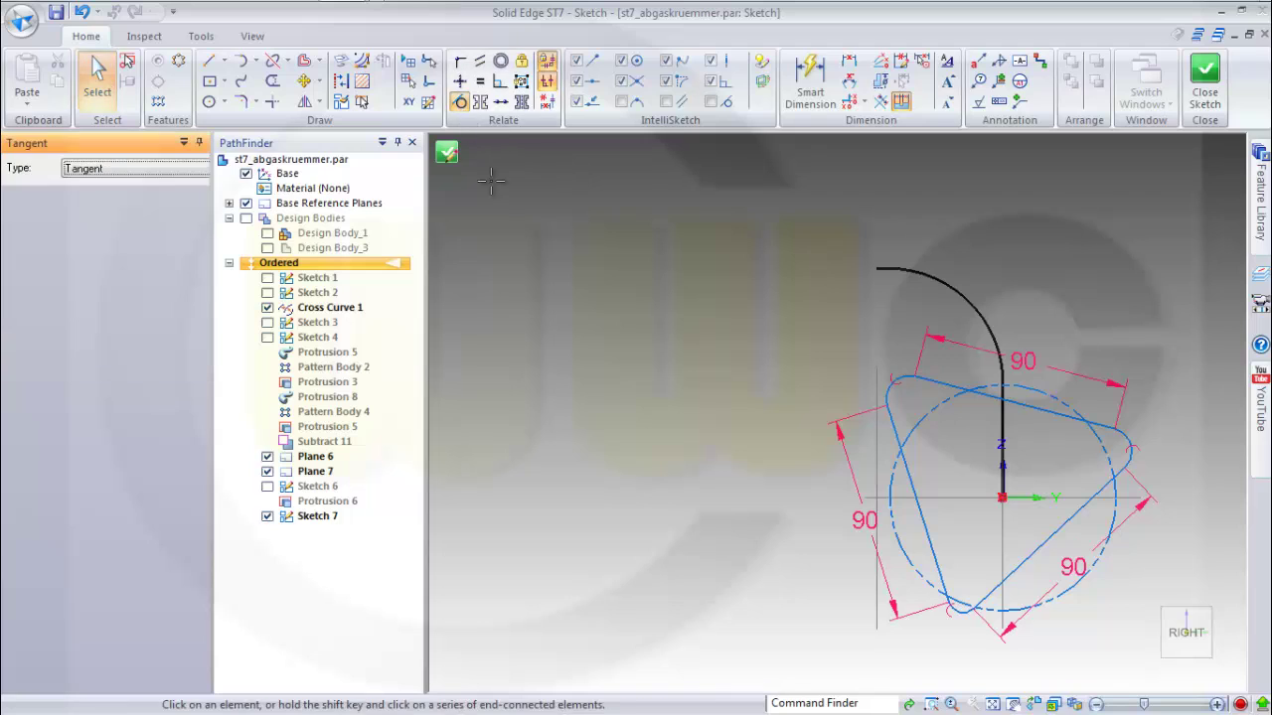
{"action": "left_click", "coordinate": [923, 522]}
{"action": "left_click", "coordinate": [1038, 425]}
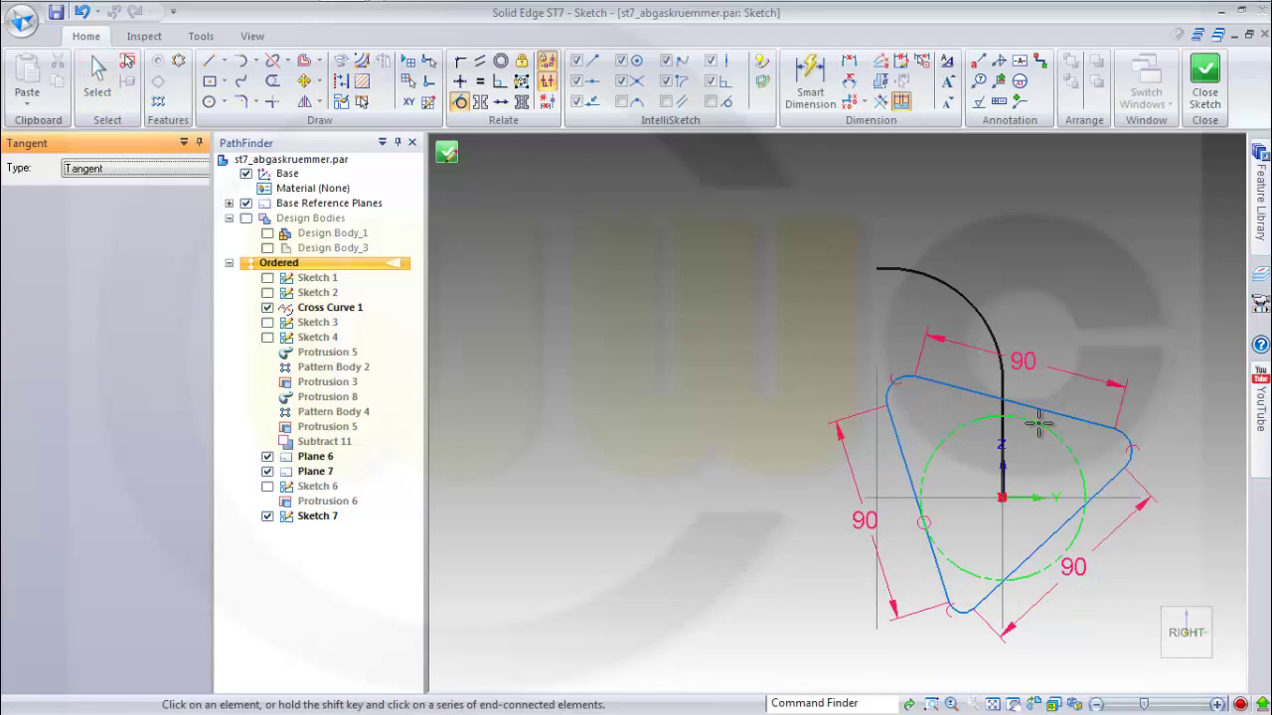
{"action": "left_click", "coordinate": [1041, 412]}
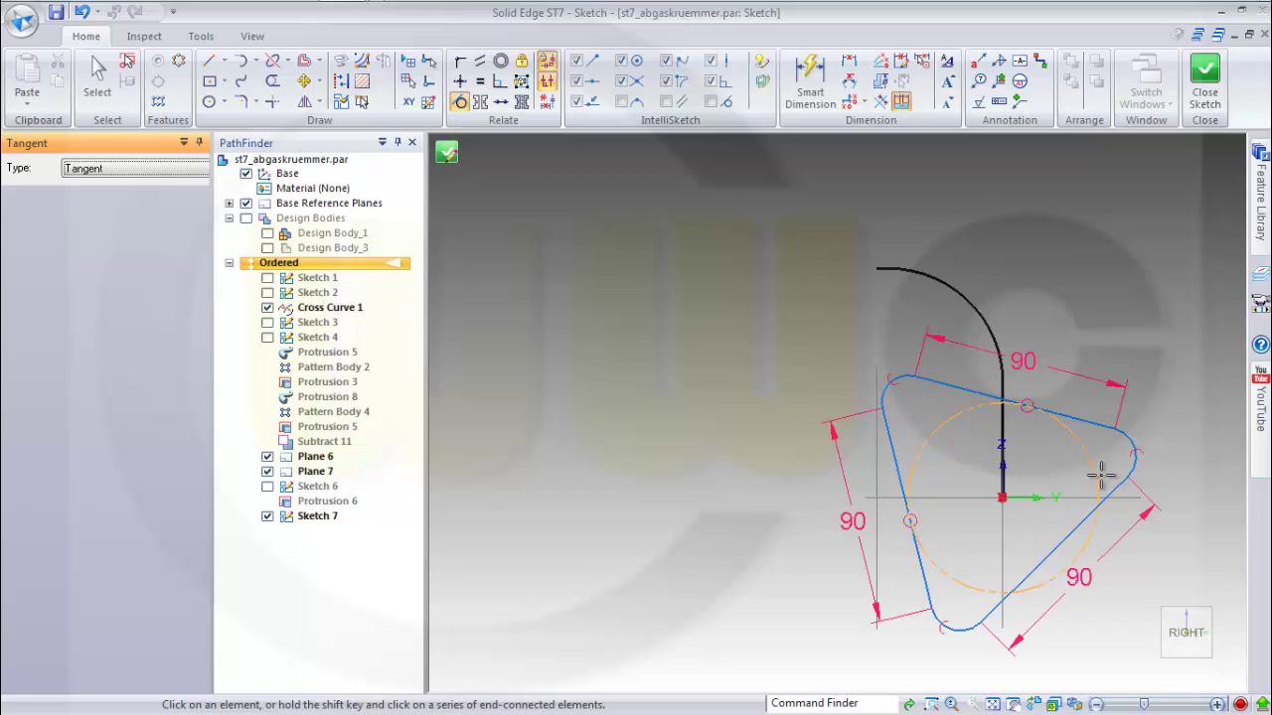
{"action": "left_click", "coordinate": [1078, 555]}
{"action": "left_click", "coordinate": [1053, 544]}
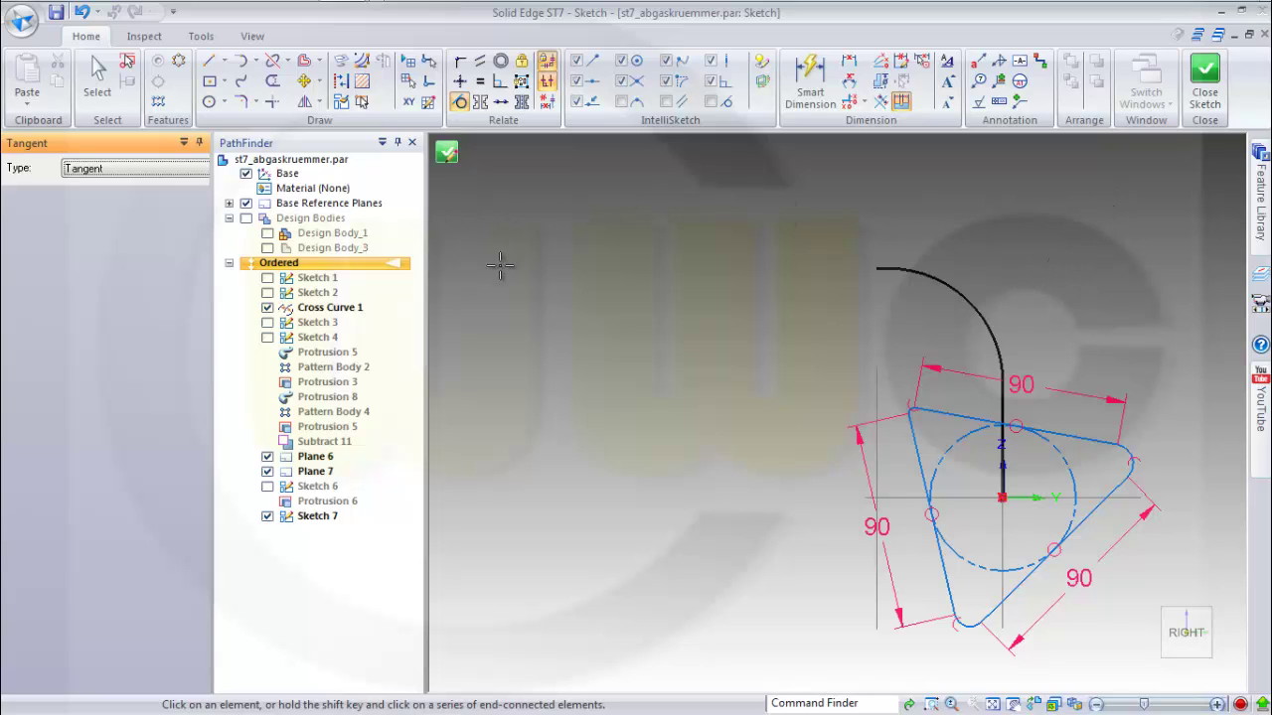
{"action": "scroll", "coordinate": [541, 300], "scroll_direction": "down", "scroll_amount": 1}
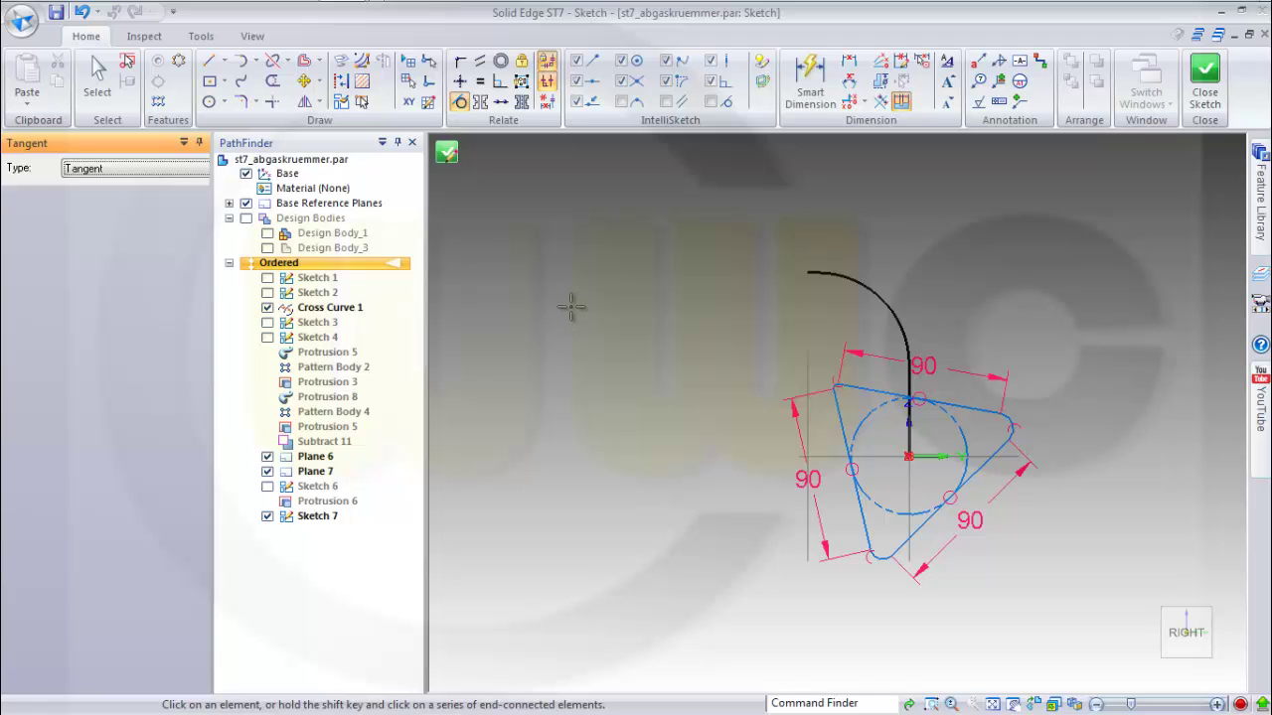
{"action": "mouse_move", "coordinate": [613, 325]}
{"action": "middle_mouse_down"}
{"action": "mouse_move", "coordinate": [582, 329]}
{"action": "mouse_move", "coordinate": [597, 352]}
{"action": "mouse_move", "coordinate": [614, 334]}
{"action": "middle_mouse_up"}
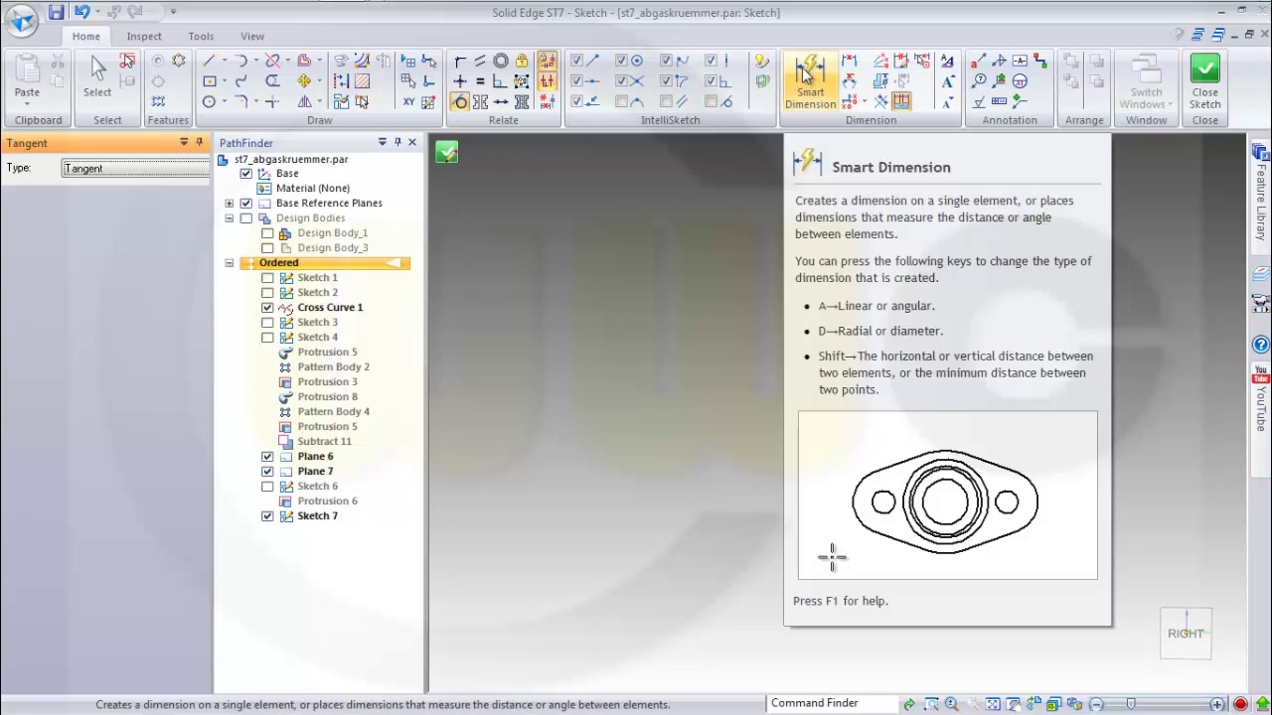
{"action": "left_click", "coordinate": [806, 74]}
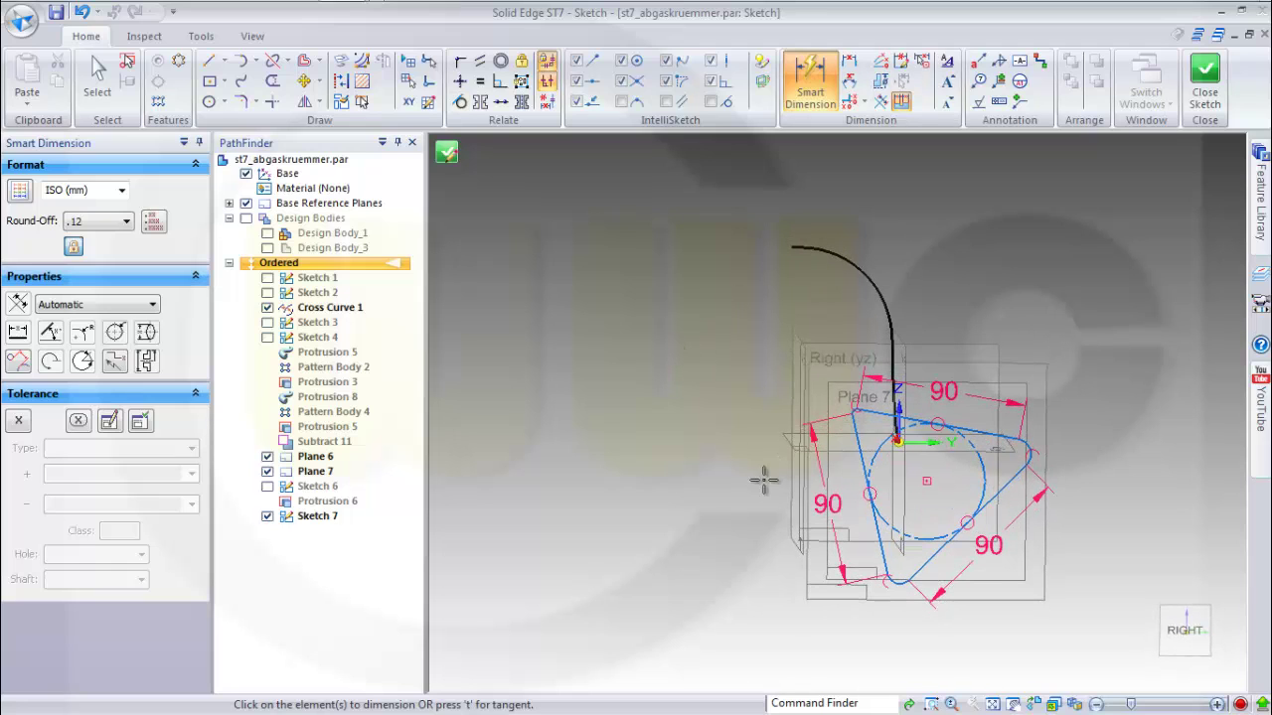
{"action": "left_click", "coordinate": [894, 486]}
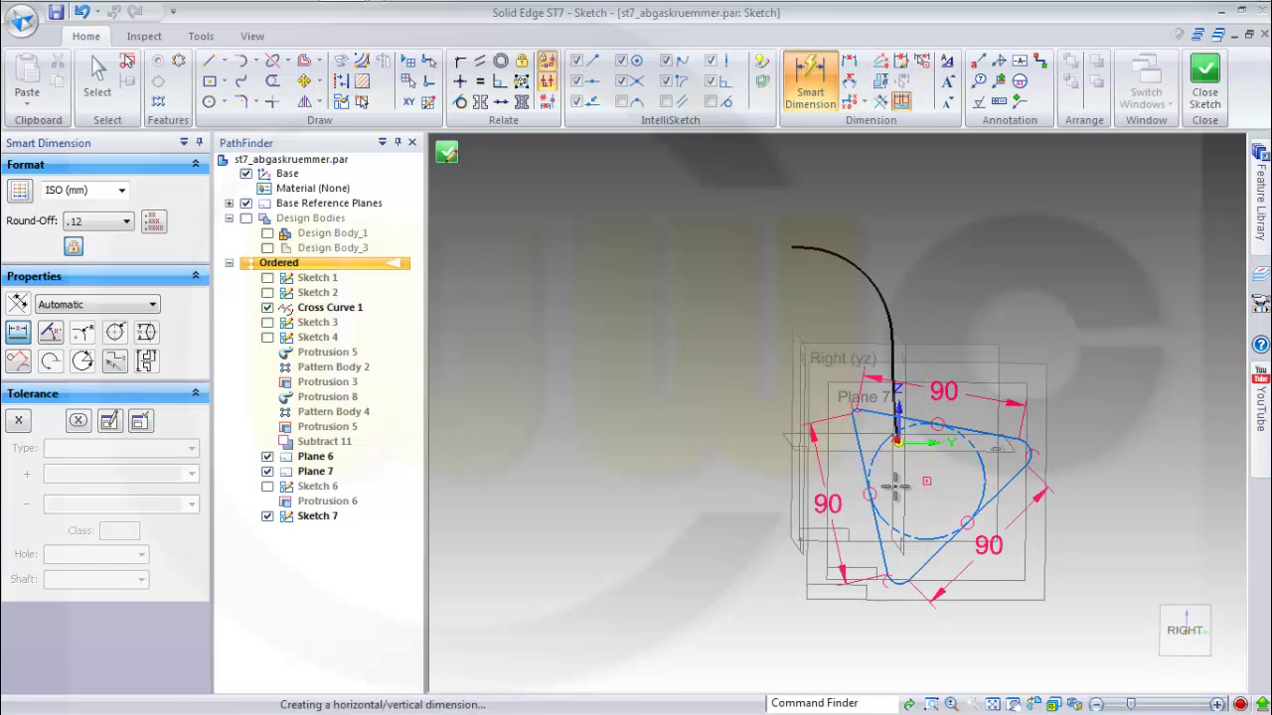
{"action": "middle_click_drag", "start_coordinate": [942, 303], "coordinate": [899, 258]}
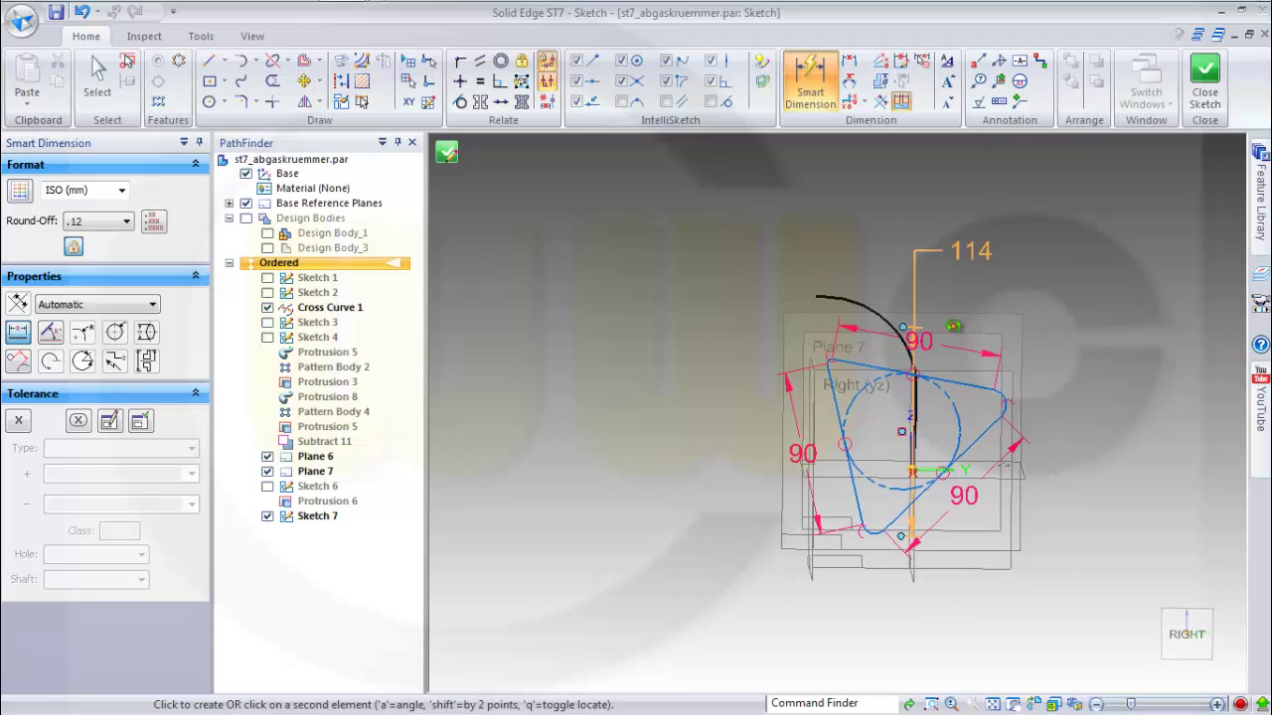
{"action": "left_click", "coordinate": [994, 390]}
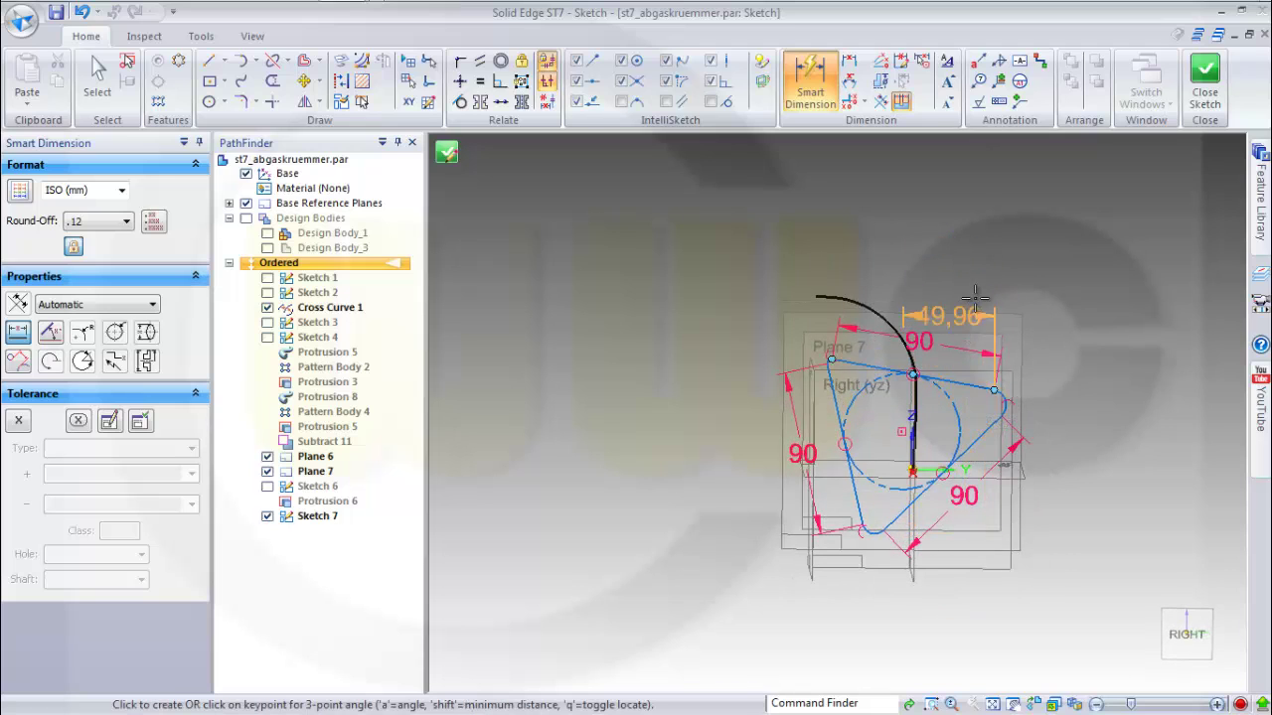
Add an angle dimension of 105° between the triangle's upper side and the vertical axis through the circle's centre
{"action": "left_click", "coordinate": [850, 80]}
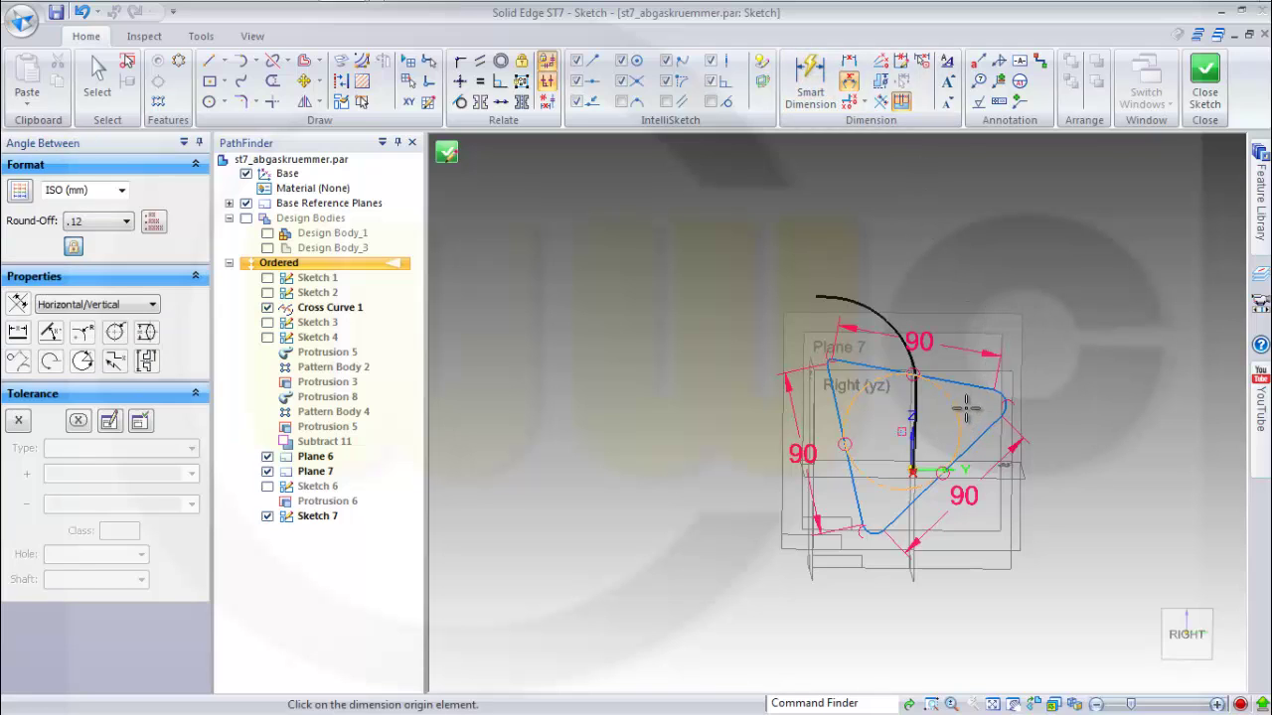
{"action": "left_click", "coordinate": [992, 399]}
{"action": "key", "text": "ctrl+h"}
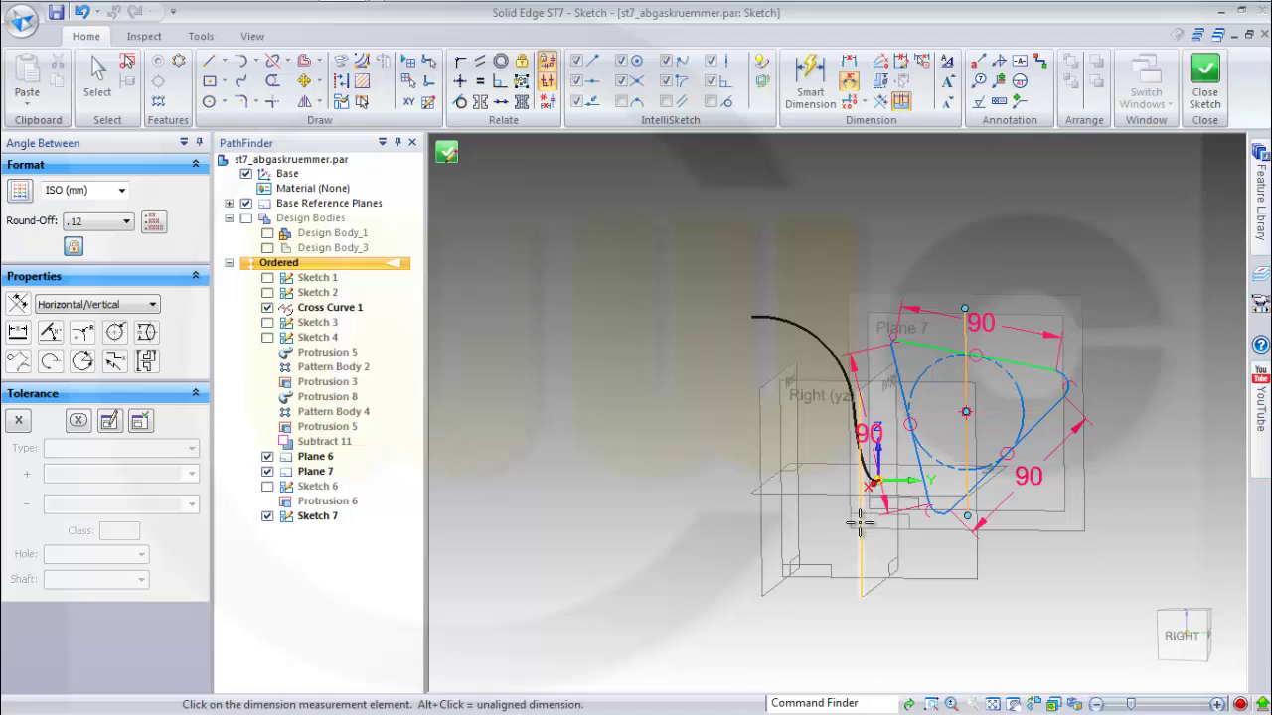
{"action": "left_click", "coordinate": [877, 481]}
{"action": "key", "text": "ctrl+h"}
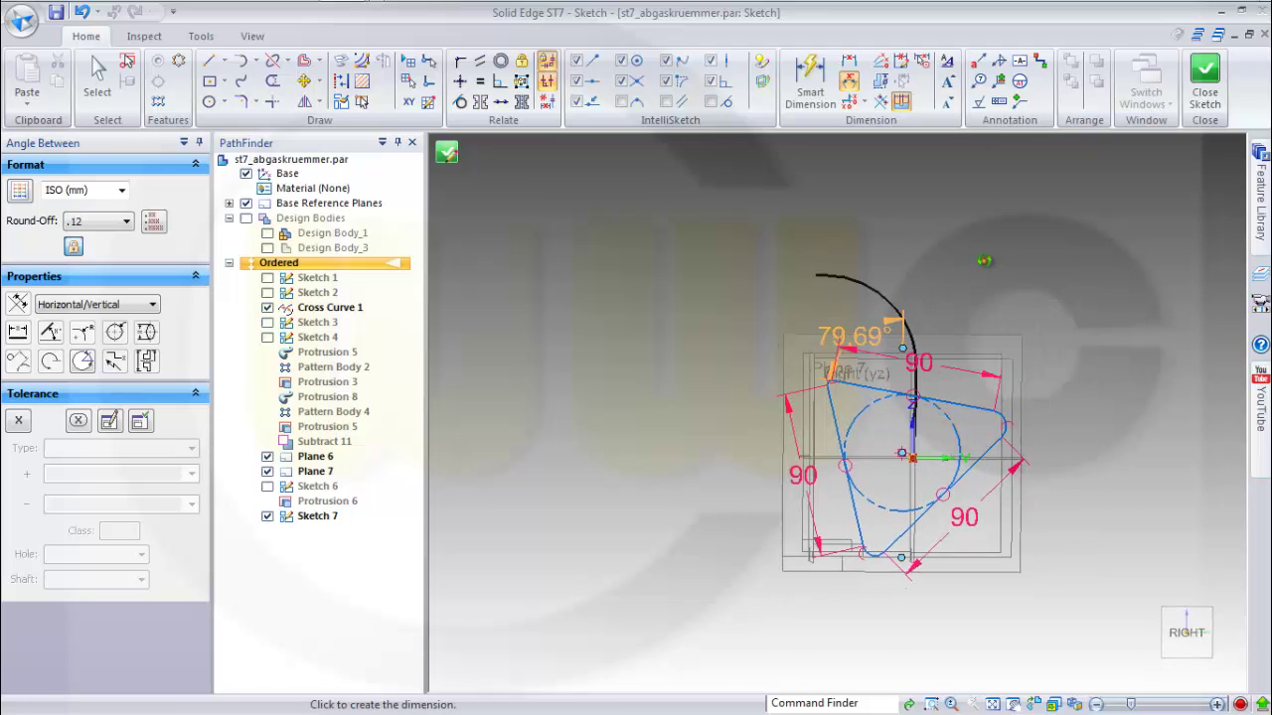
{"action": "left_click", "coordinate": [1001, 291]}
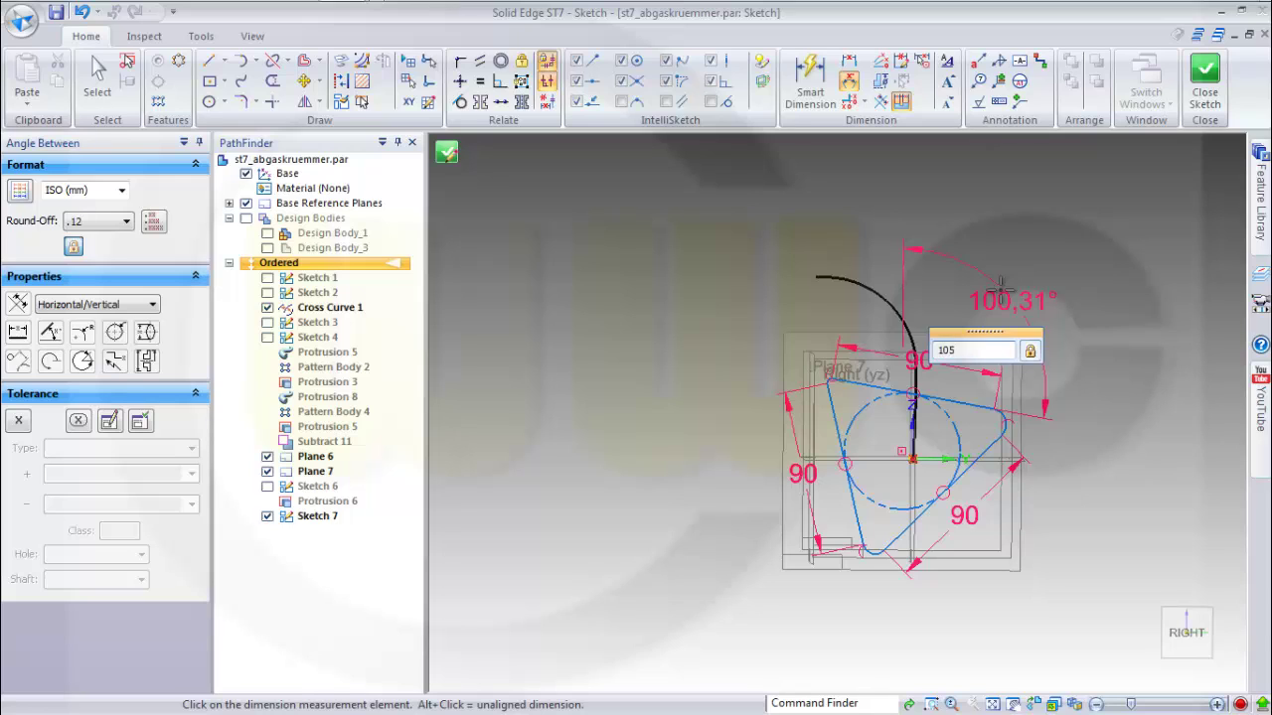
{"action": "key", "text": "Return"}
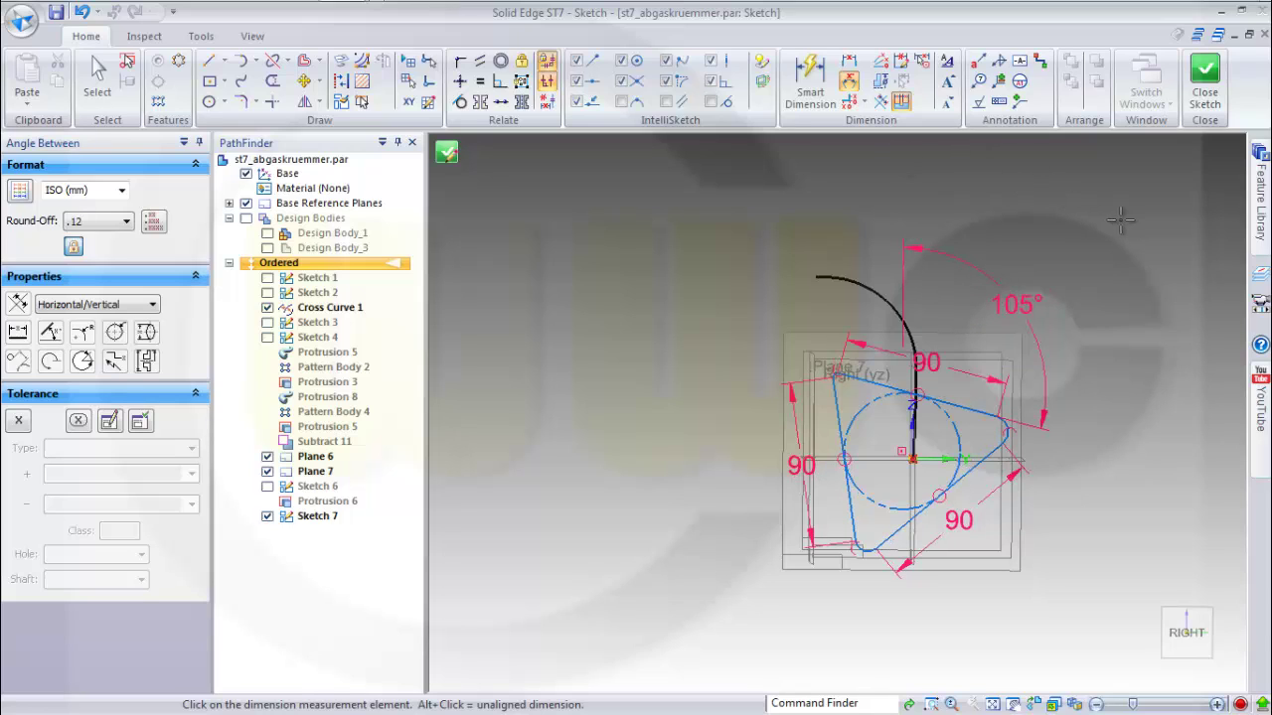
Close and finish the triangular flange sketch and leave the Sketch command
{"action": "left_click", "coordinate": [1203, 75]}
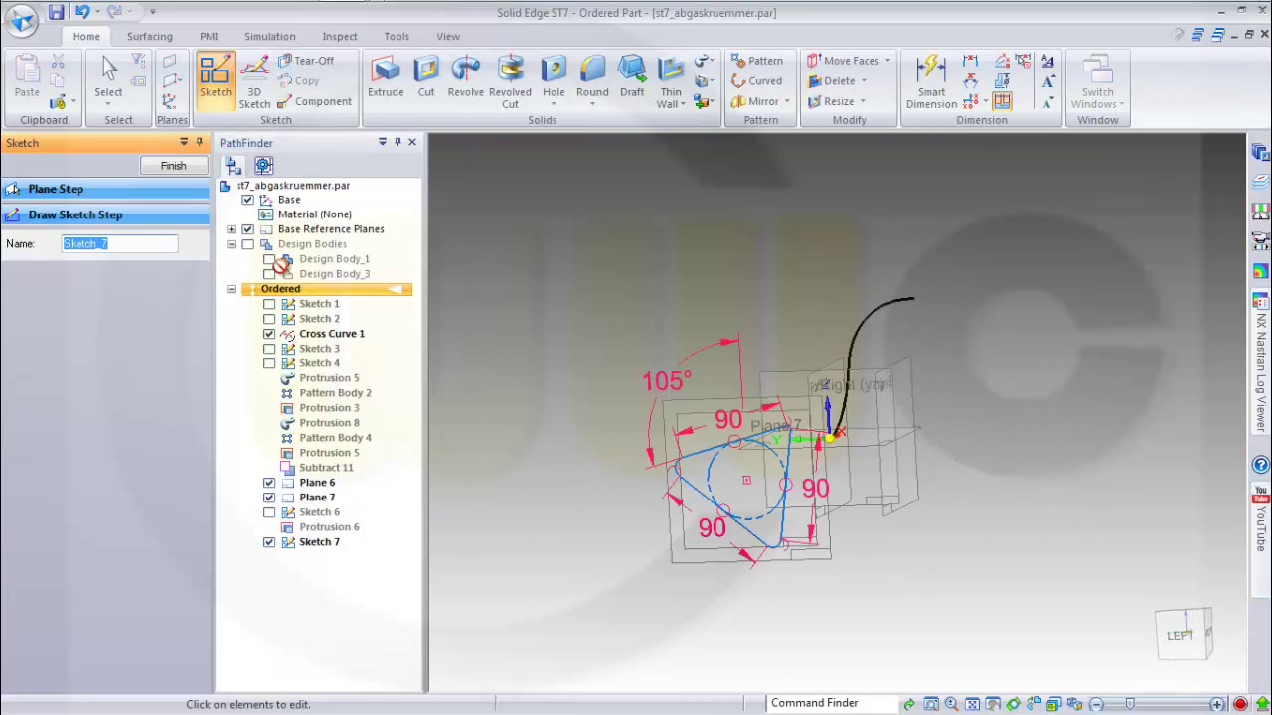
{"action": "left_click", "coordinate": [169, 186]}
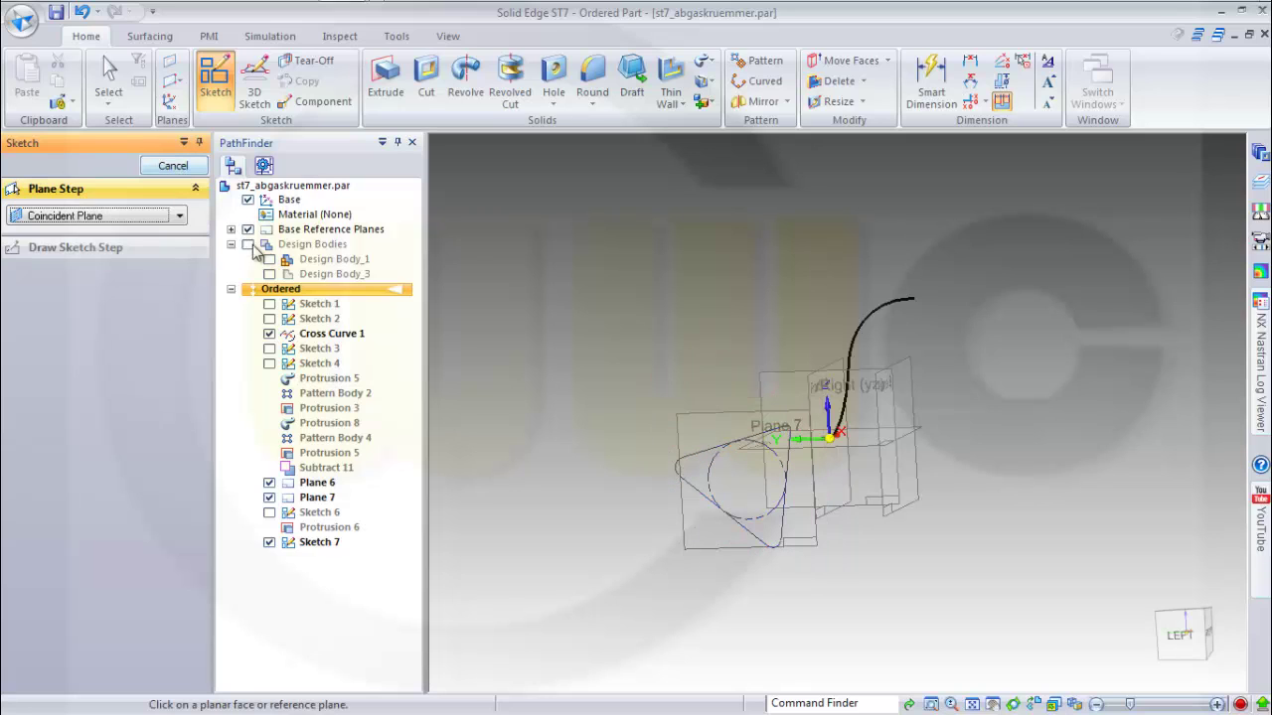
{"action": "left_click", "coordinate": [173, 166]}
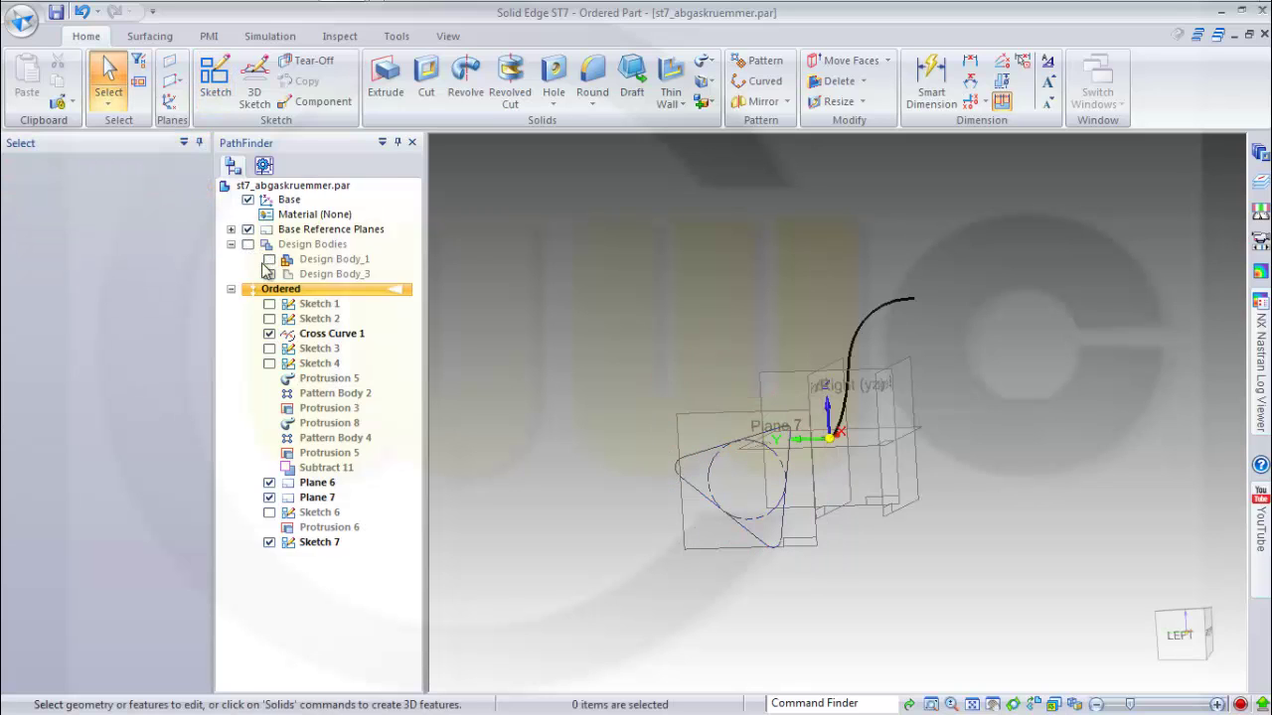
Show Design Body_1 to view the triangular flange sketch against the manifold pipe
{"action": "left_click", "coordinate": [269, 260]}
{"action": "middle_click_drag", "start_coordinate": [1089, 426], "coordinate": [1057, 389]}
{"action": "scroll", "coordinate": [780, 501], "scroll_direction": "up", "scroll_amount": 2}
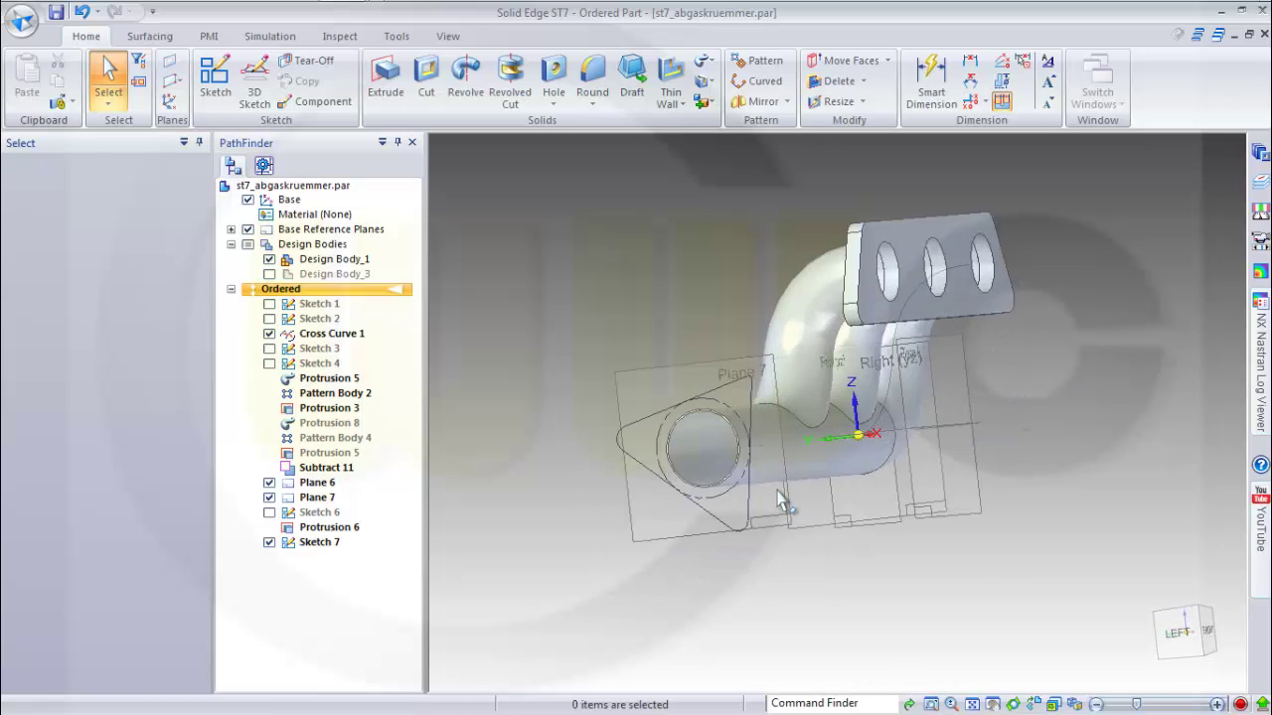
{"action": "scroll", "coordinate": [780, 502], "scroll_direction": "up", "scroll_amount": 1}
{"action": "scroll", "coordinate": [597, 286], "scroll_direction": "down", "scroll_amount": 1}
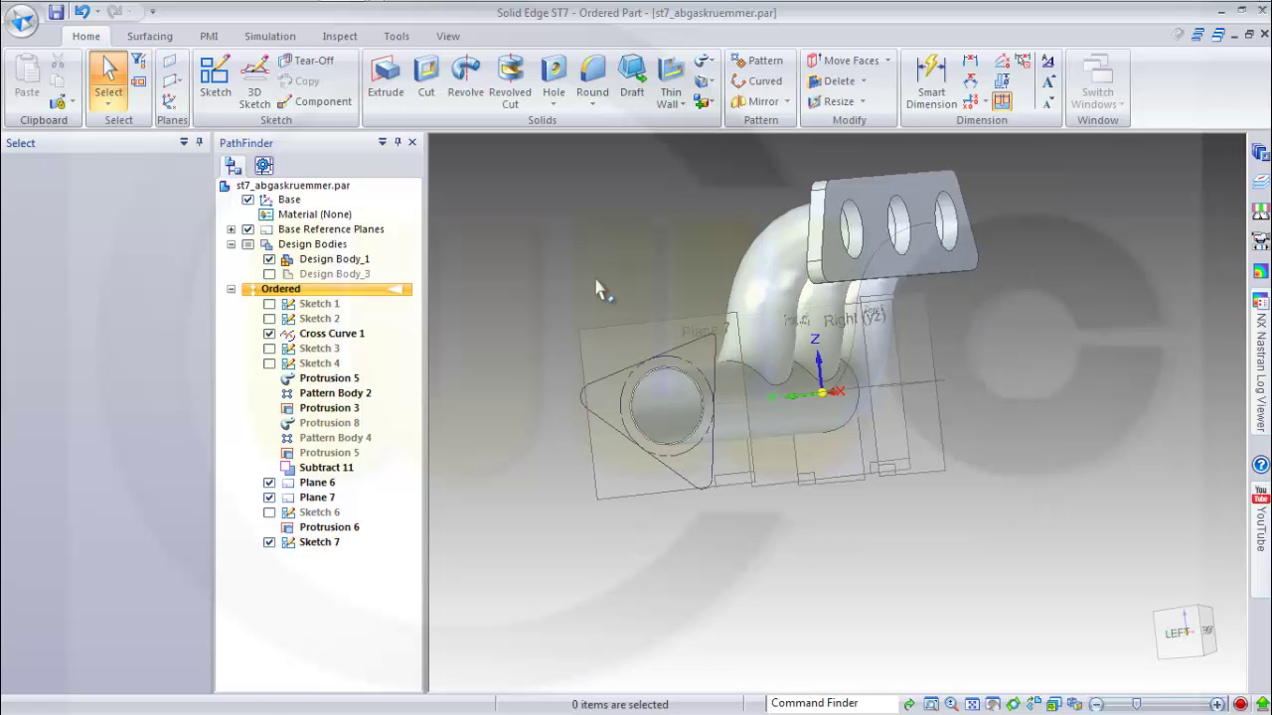
{"action": "double_click", "coordinate": [309, 545]}
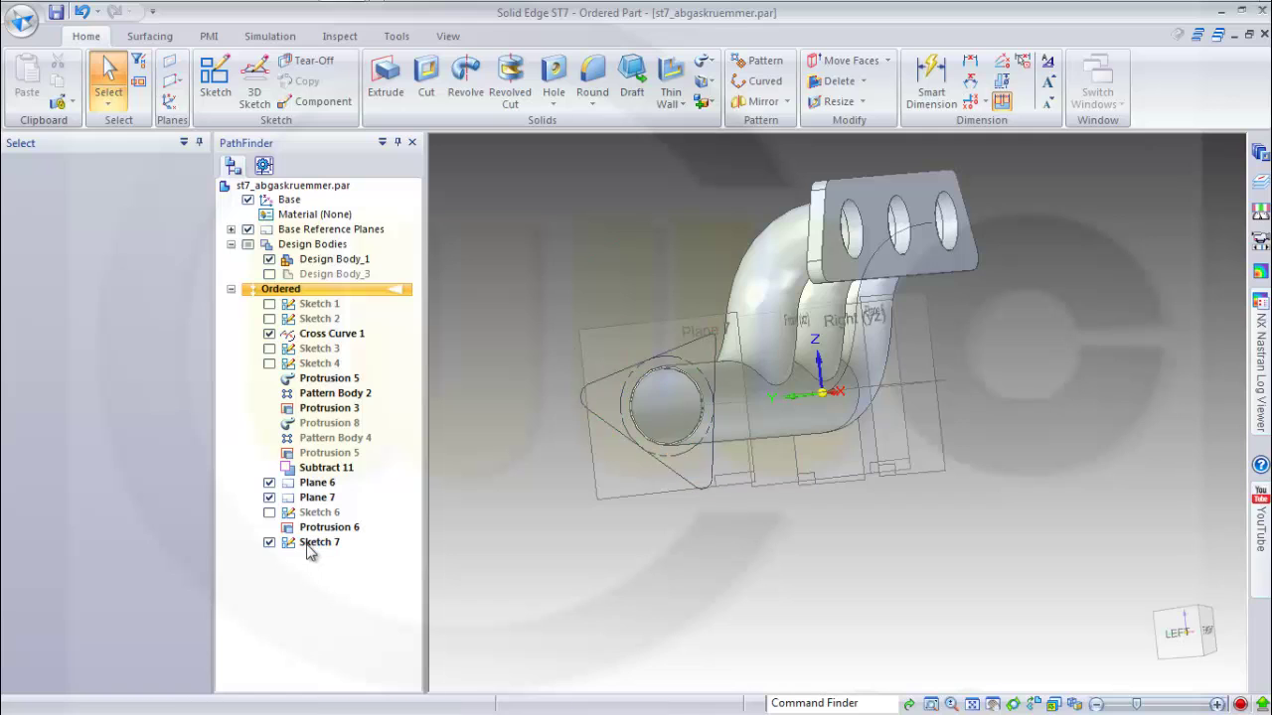
{"action": "middle_click_drag", "start_coordinate": [535, 450], "coordinate": [536, 345]}
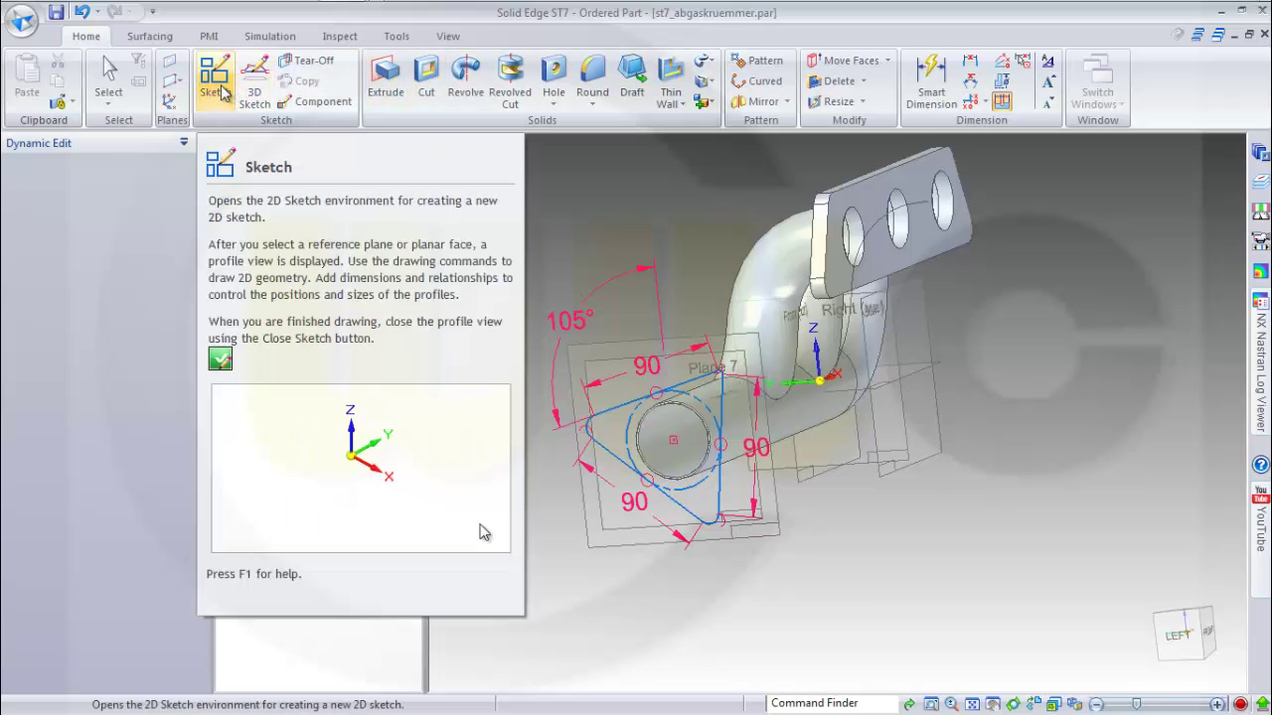
{"action": "left_click", "coordinate": [216, 81]}
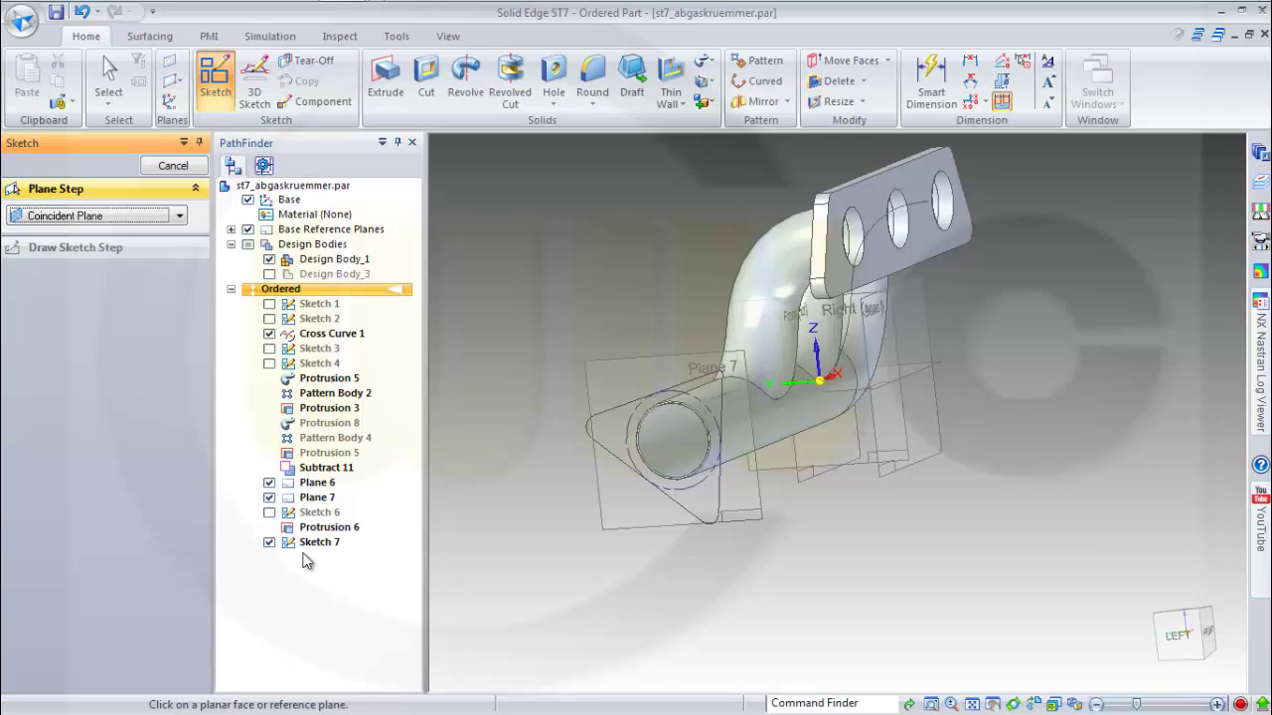
{"action": "key", "text": "Escape"}
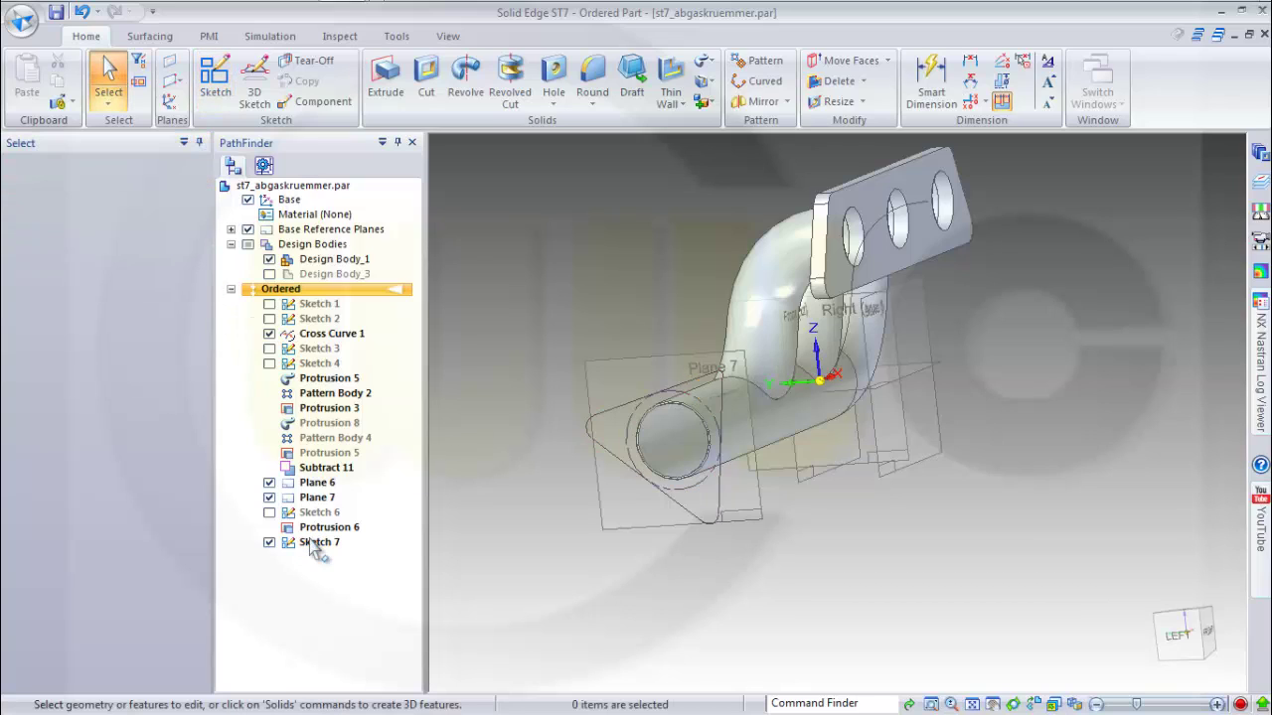
Edit the profile of Sketch 7 and draw a circle about 173 mm in diameter concentric with the construction circle
{"action": "left_click", "coordinate": [308, 542]}
{"action": "right_click", "coordinate": [308, 542]}
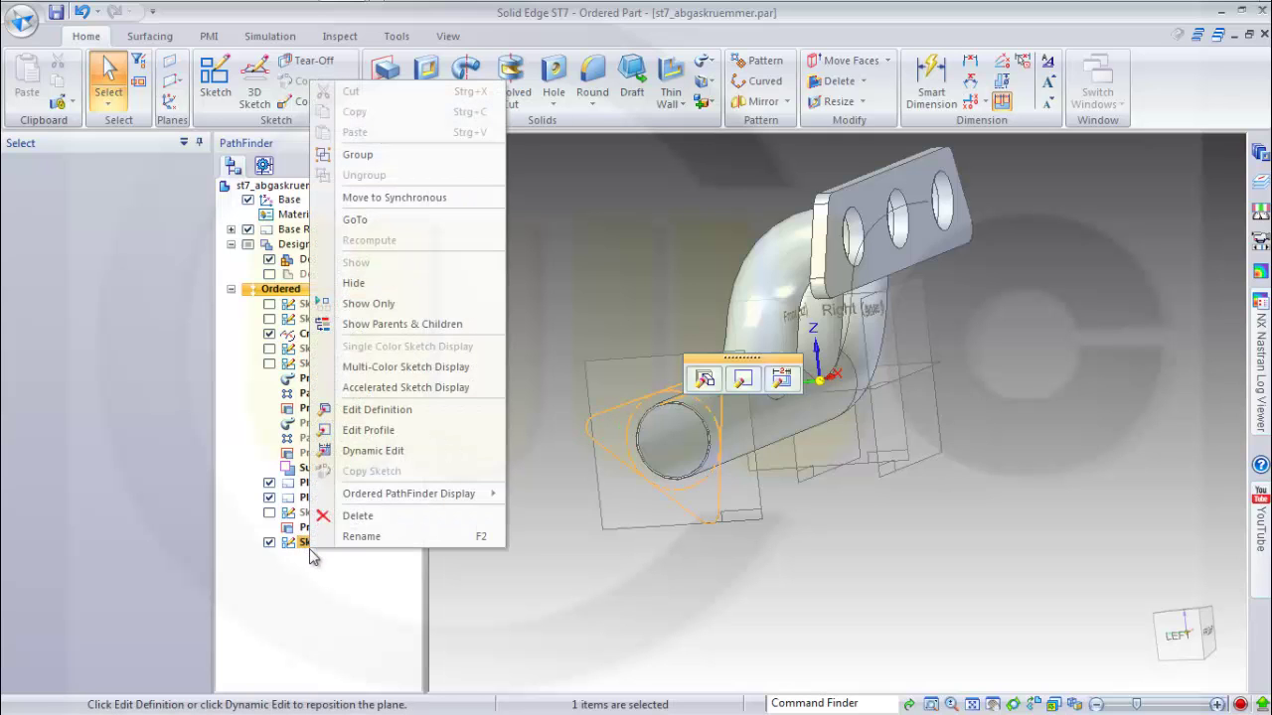
{"action": "left_click", "coordinate": [396, 430]}
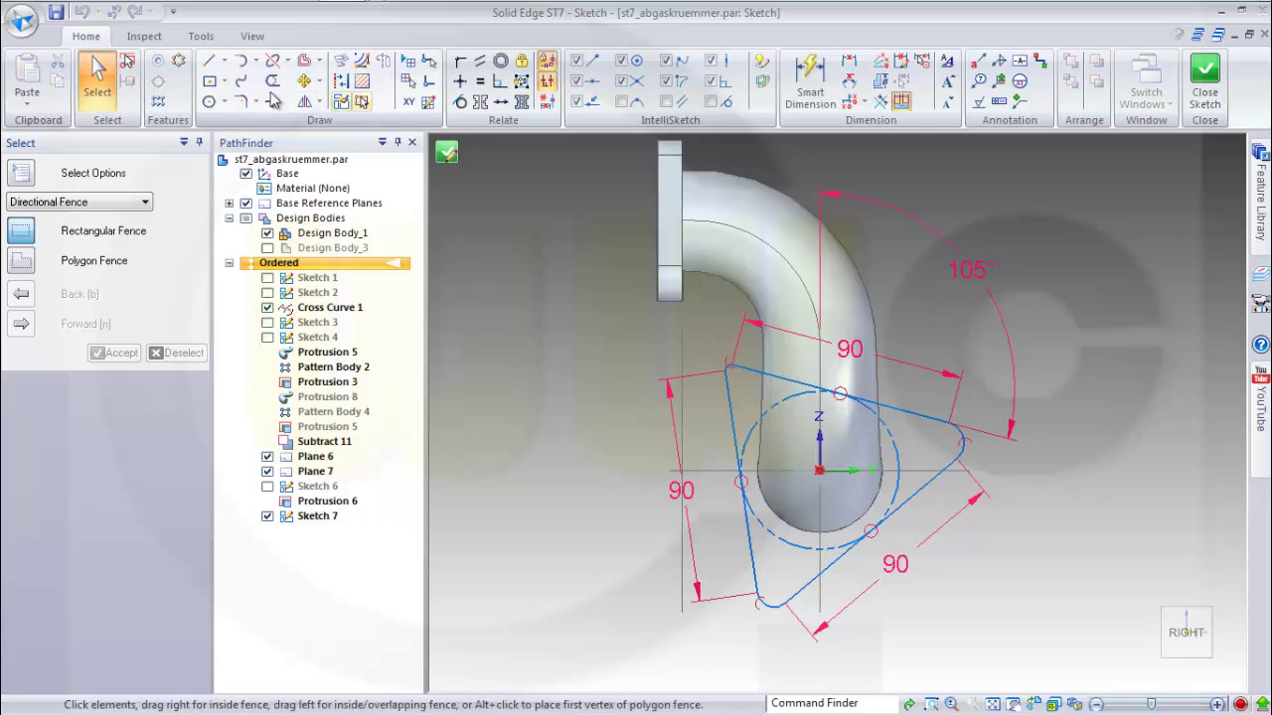
{"action": "left_click", "coordinate": [209, 103]}
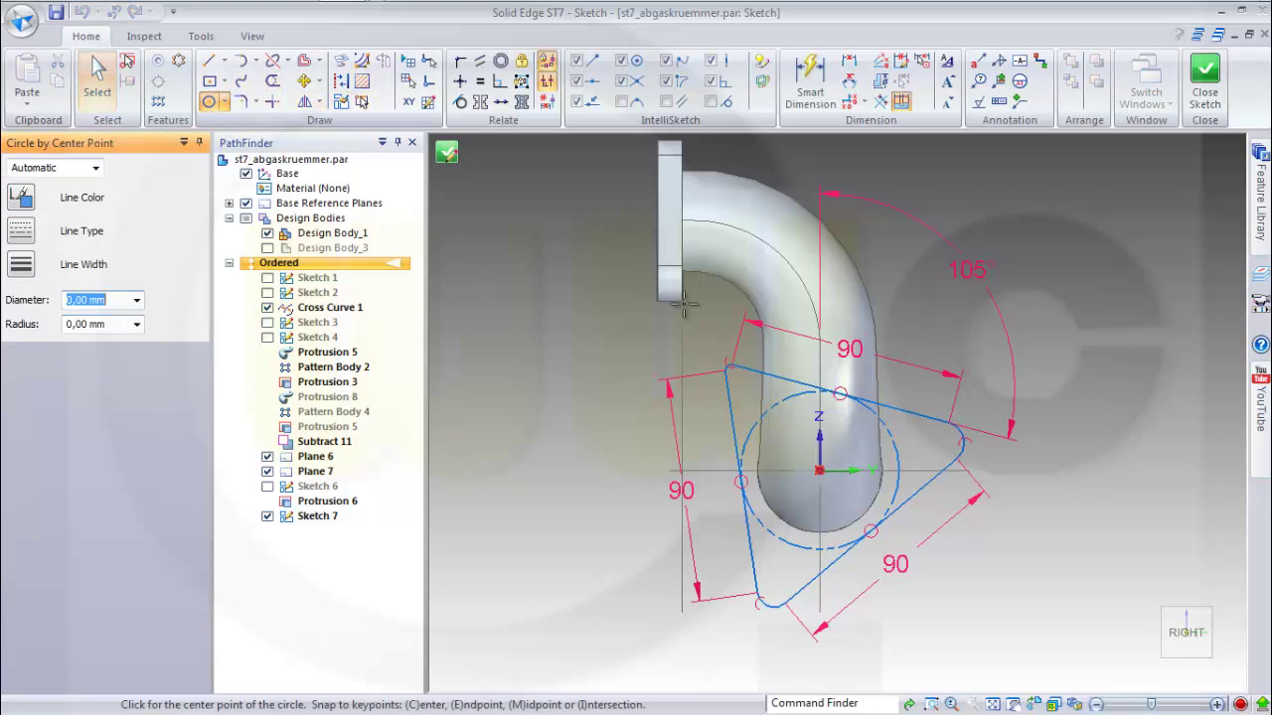
{"action": "left_click", "coordinate": [819, 470]}
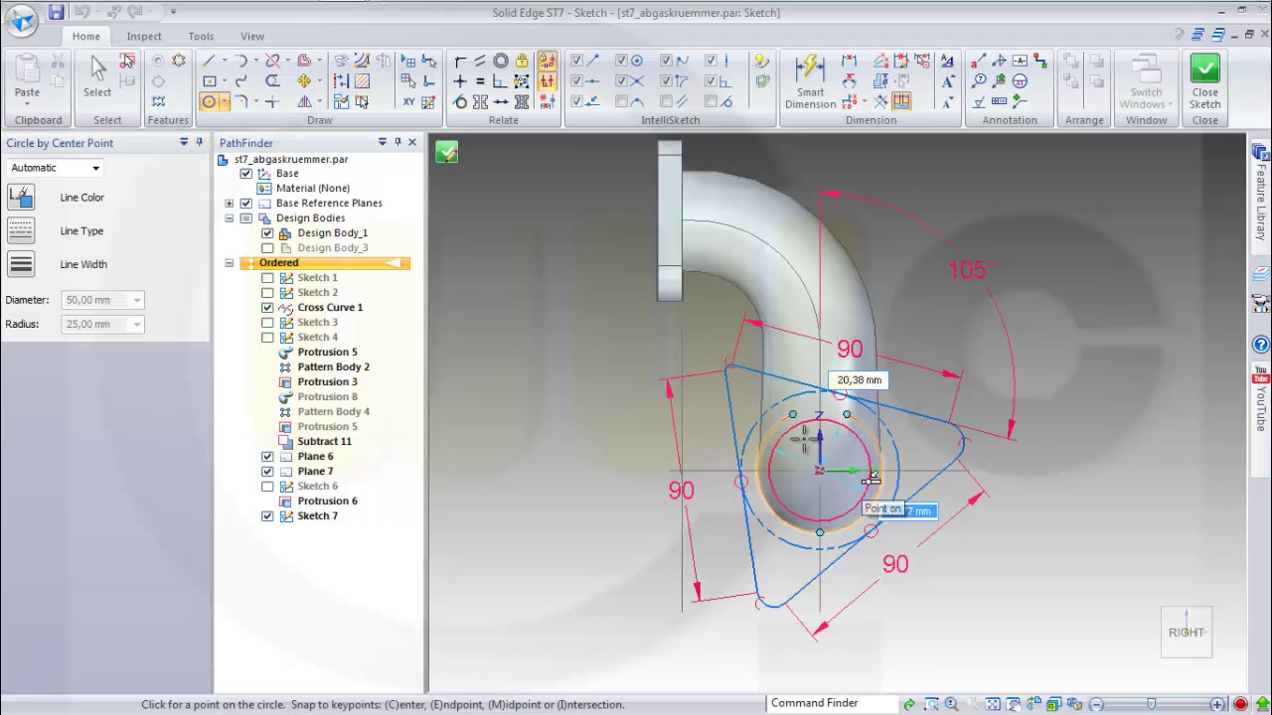
{"action": "left_click", "coordinate": [1027, 527]}
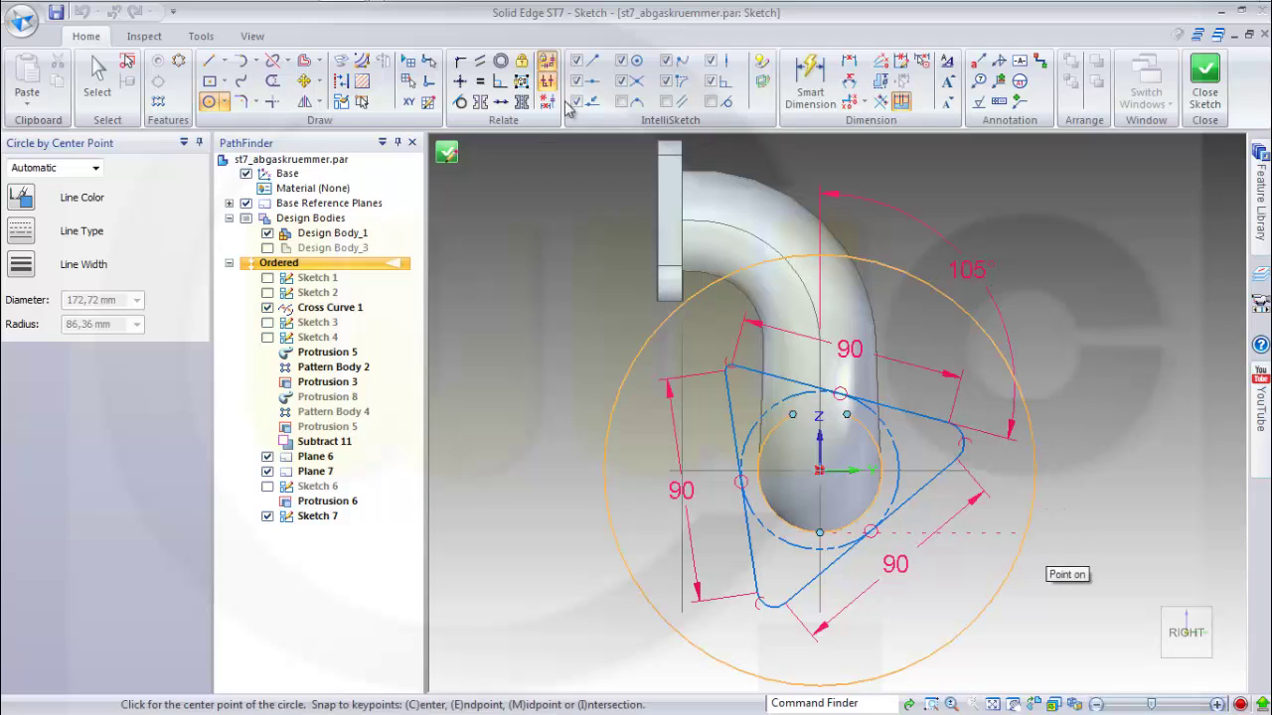
Set the new circle's diameter to 48 mm with a Smart Dimension, and close and finish the sketch
{"action": "left_click", "coordinate": [809, 79]}
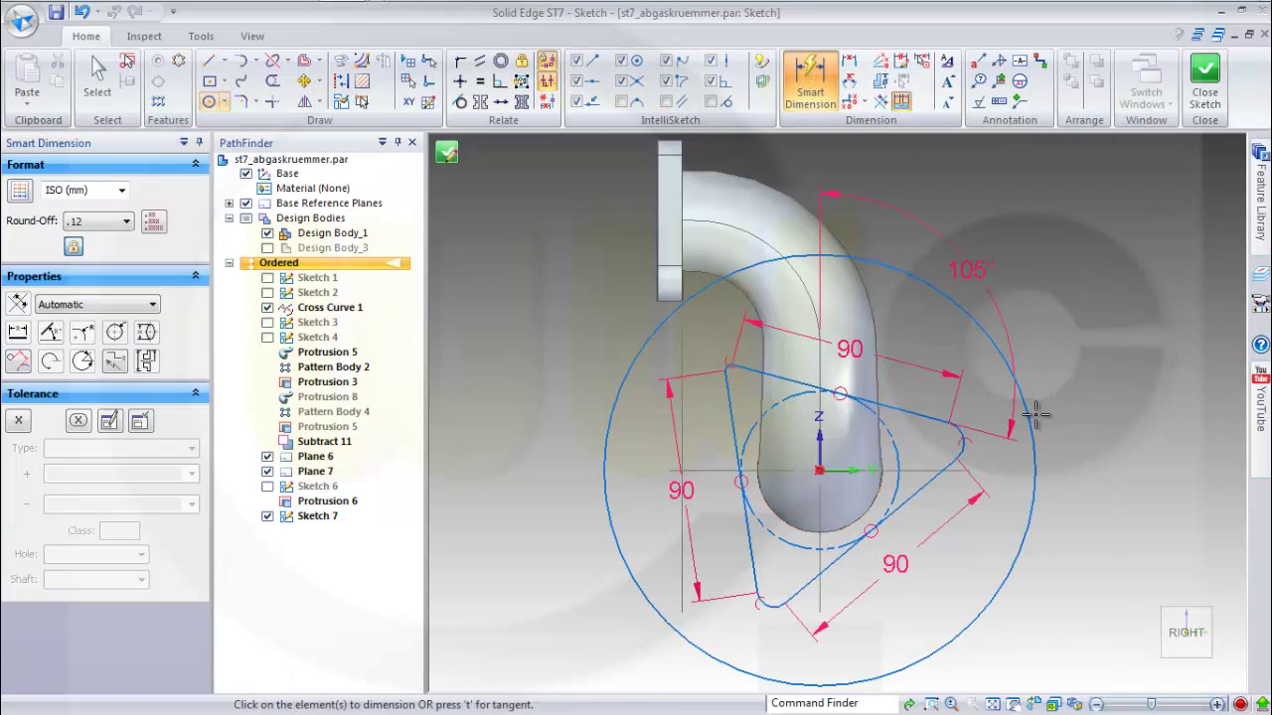
{"action": "left_click", "coordinate": [1031, 423]}
{"action": "left_click", "coordinate": [1117, 379]}
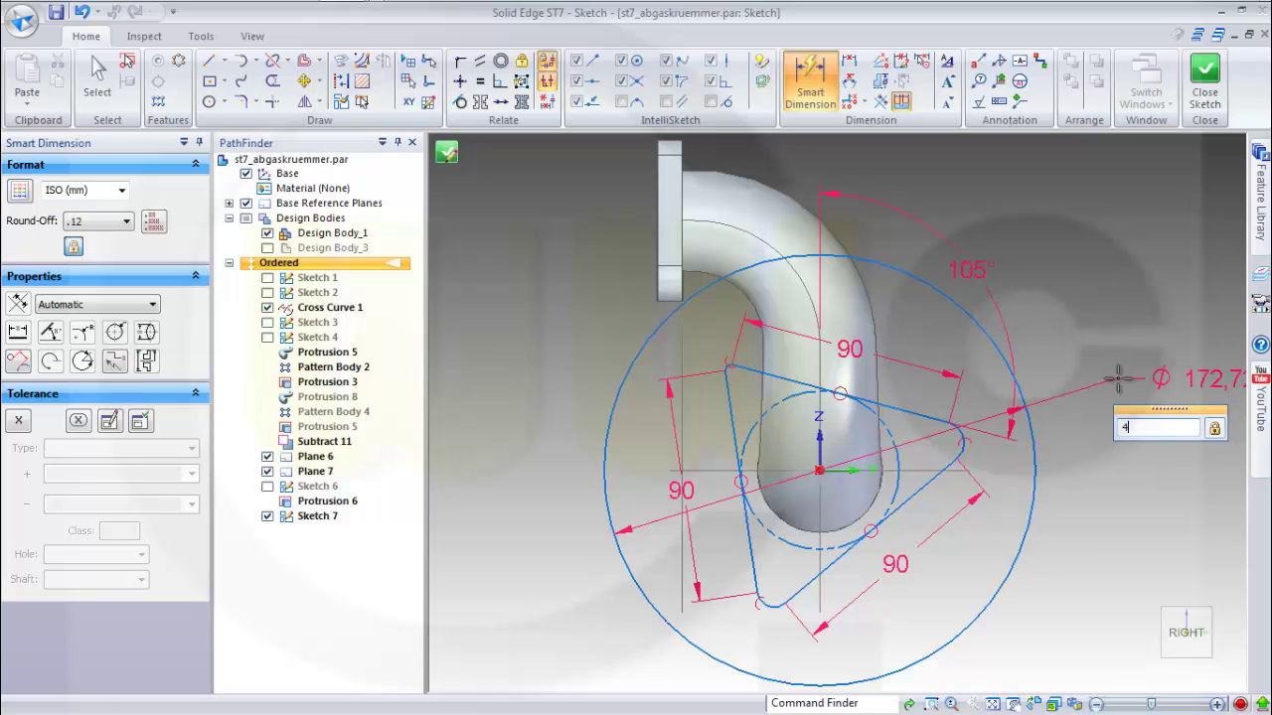
{"action": "key", "text": "Return"}
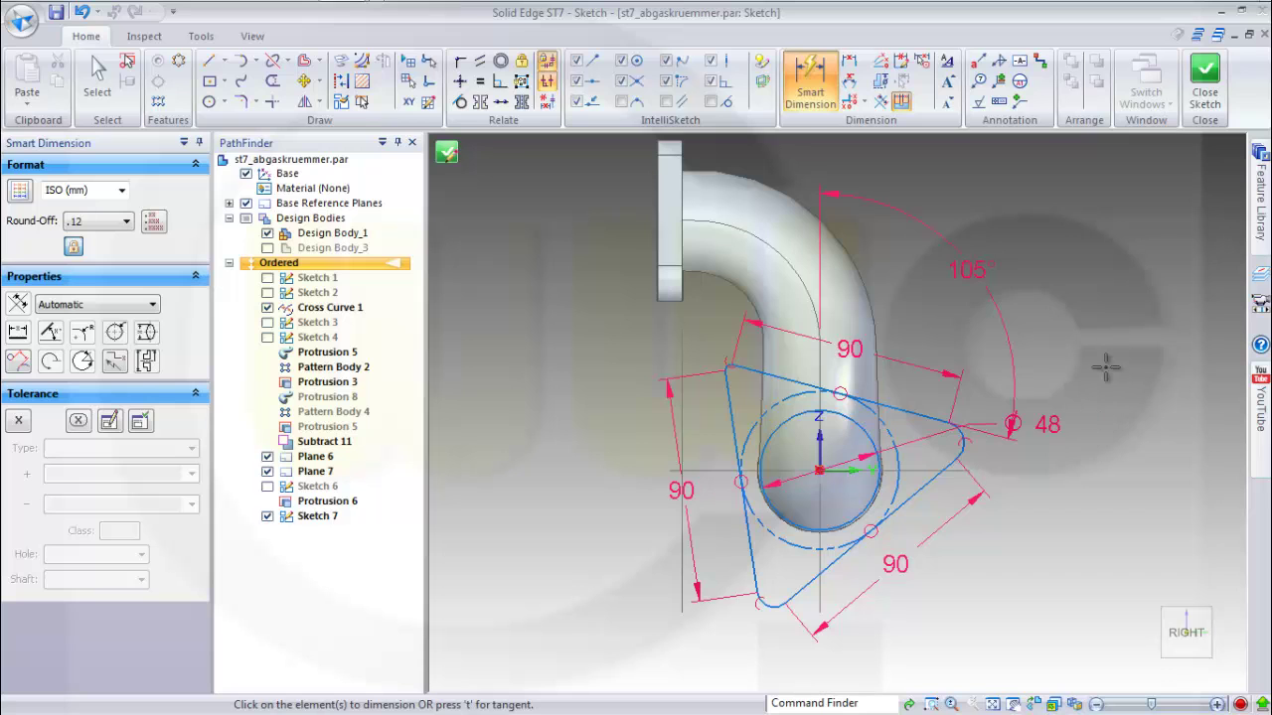
{"action": "left_click", "coordinate": [1204, 92]}
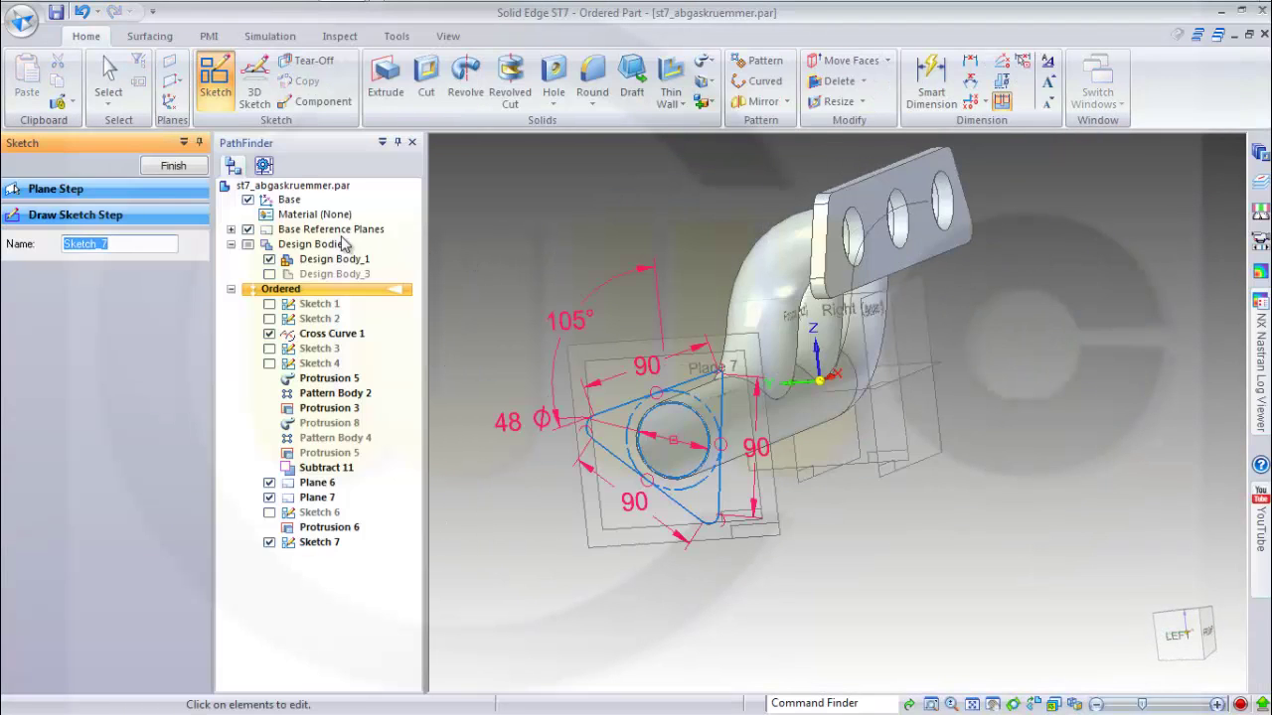
{"action": "left_click", "coordinate": [171, 164]}
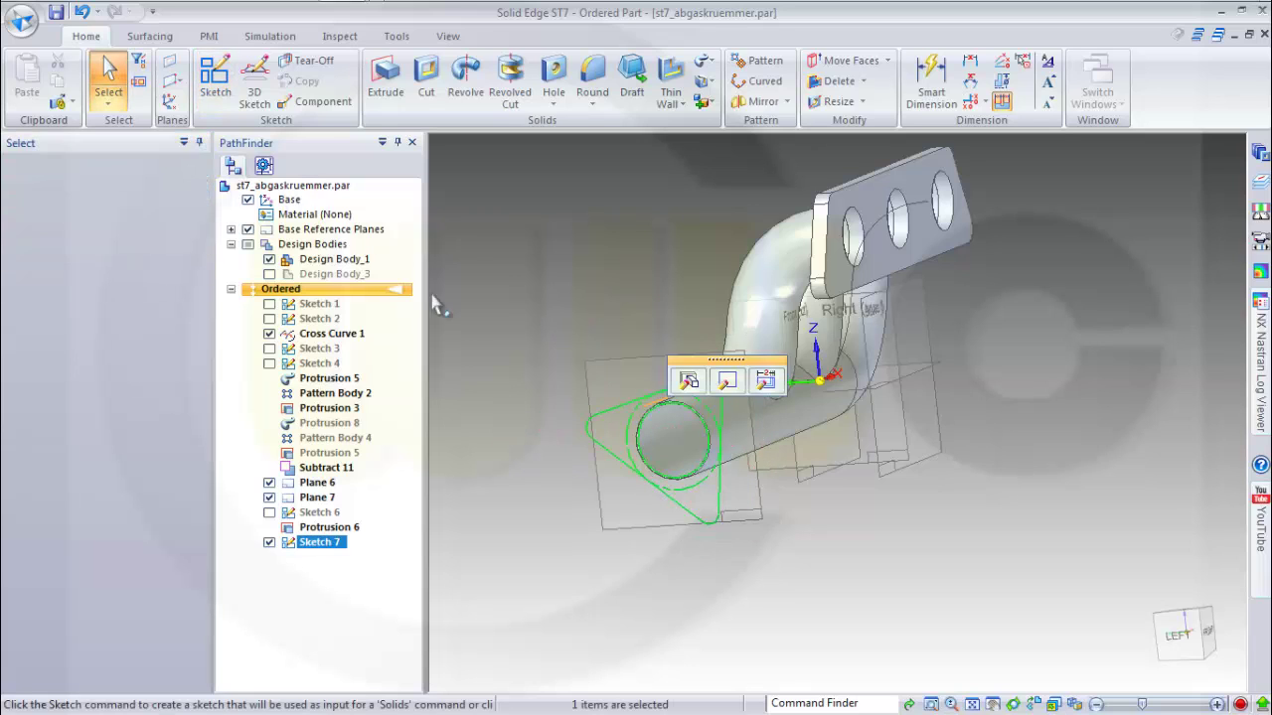
Extrude the rounded triangle with its circular opening 10 mm outward from the pipe end and leave the Extrude command
{"action": "left_click", "coordinate": [385, 74]}
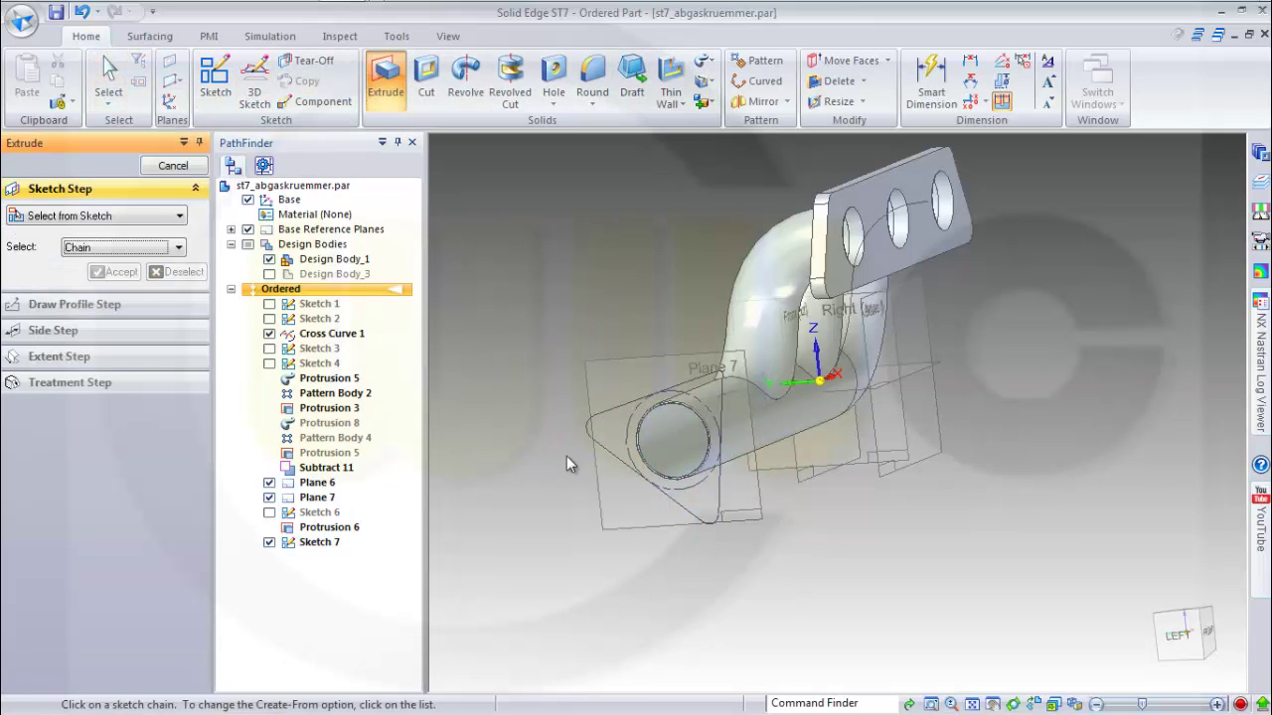
{"action": "left_click", "coordinate": [599, 448]}
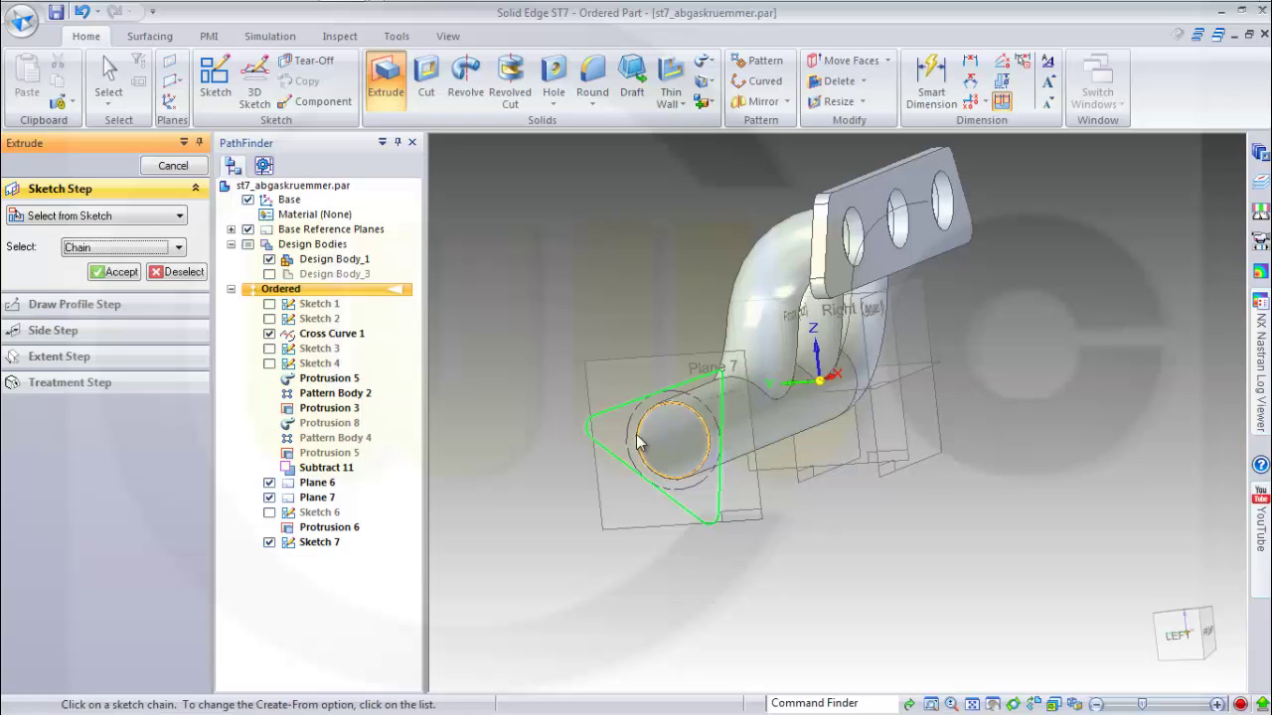
{"action": "left_click", "coordinate": [637, 443]}
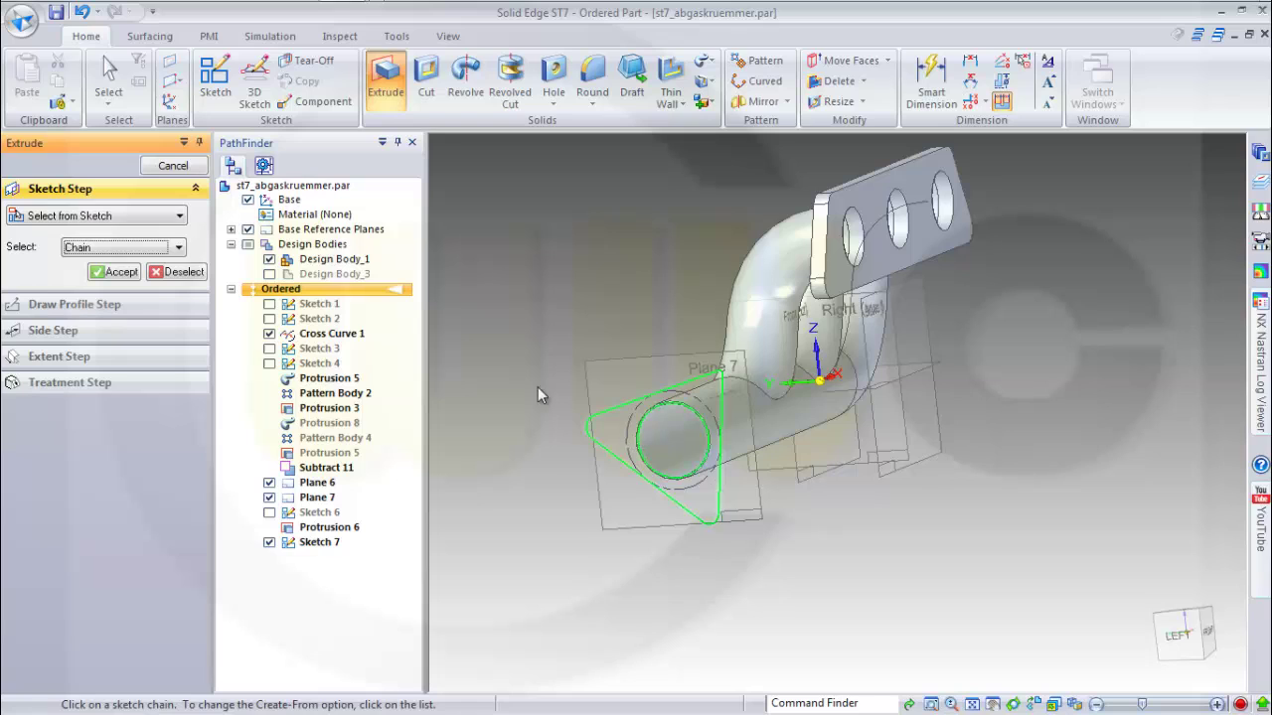
{"action": "left_click", "coordinate": [117, 272]}
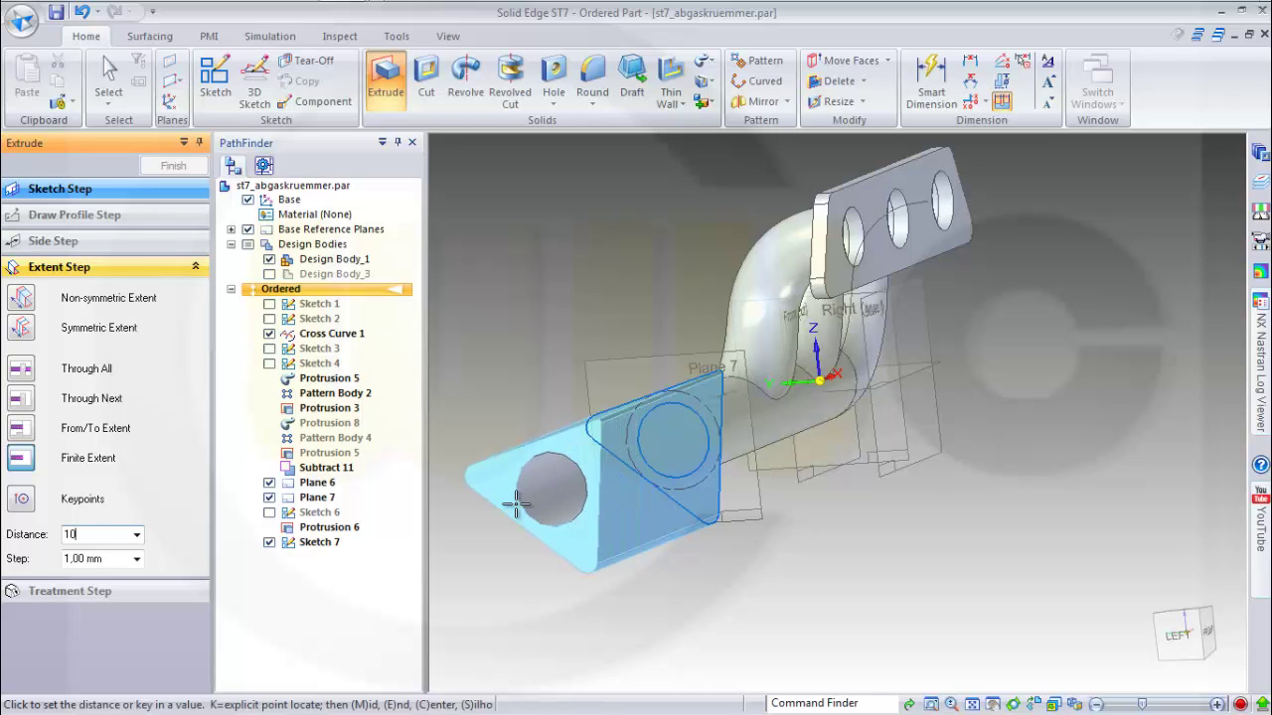
{"action": "type", "text": "10"}
{"action": "key", "text": "Return"}
{"action": "left_click", "coordinate": [516, 505]}
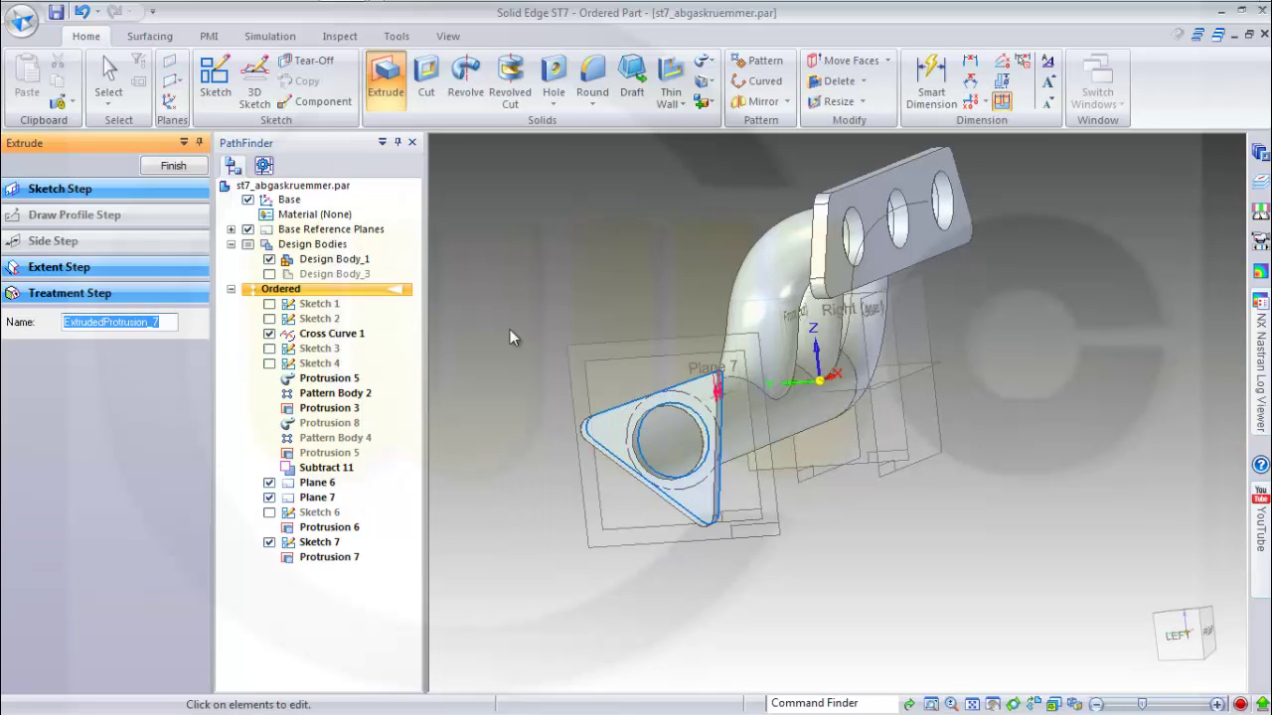
{"action": "left_click", "coordinate": [172, 164]}
{"action": "mouse_move", "coordinate": [1023, 571]}
{"action": "middle_mouse_down"}
{"action": "mouse_move", "coordinate": [860, 542]}
{"action": "mouse_move", "coordinate": [897, 520]}
{"action": "mouse_move", "coordinate": [606, 360]}
{"action": "middle_mouse_up"}
{"action": "scroll", "coordinate": [567, 343], "scroll_direction": "up", "scroll_amount": 3}
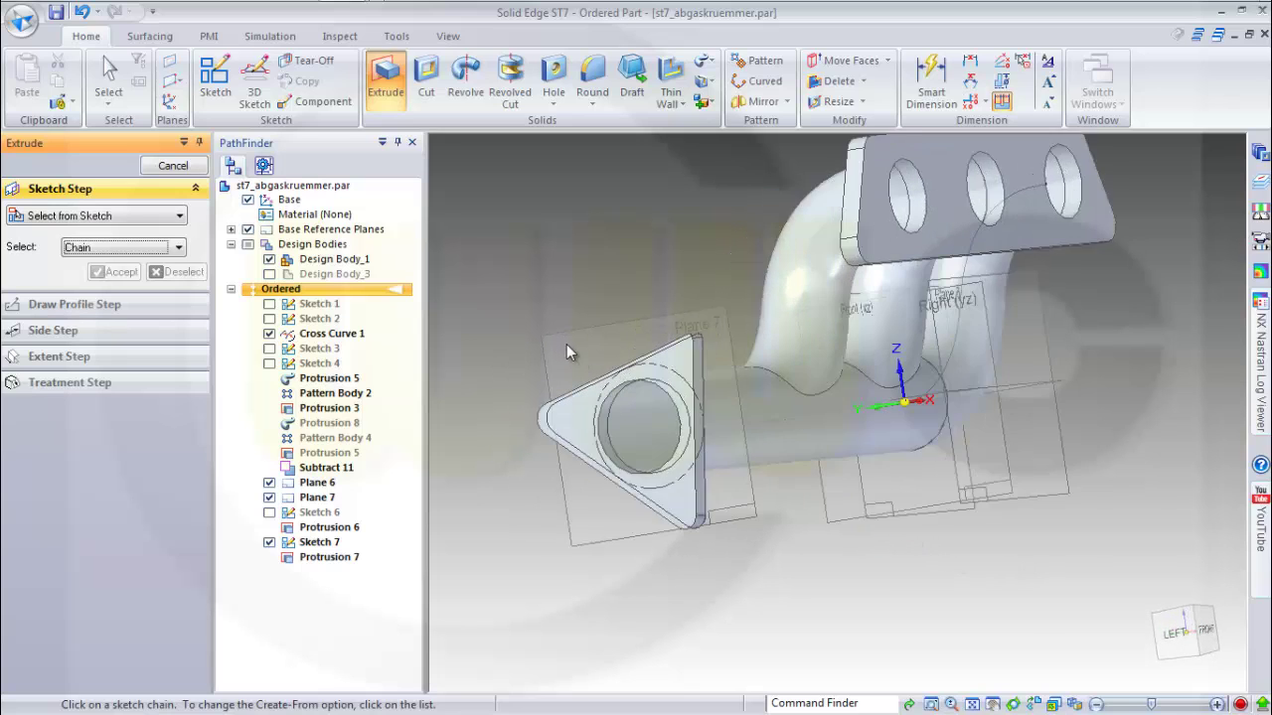
{"action": "middle_click_drag", "start_coordinate": [698, 366], "coordinate": [717, 342]}
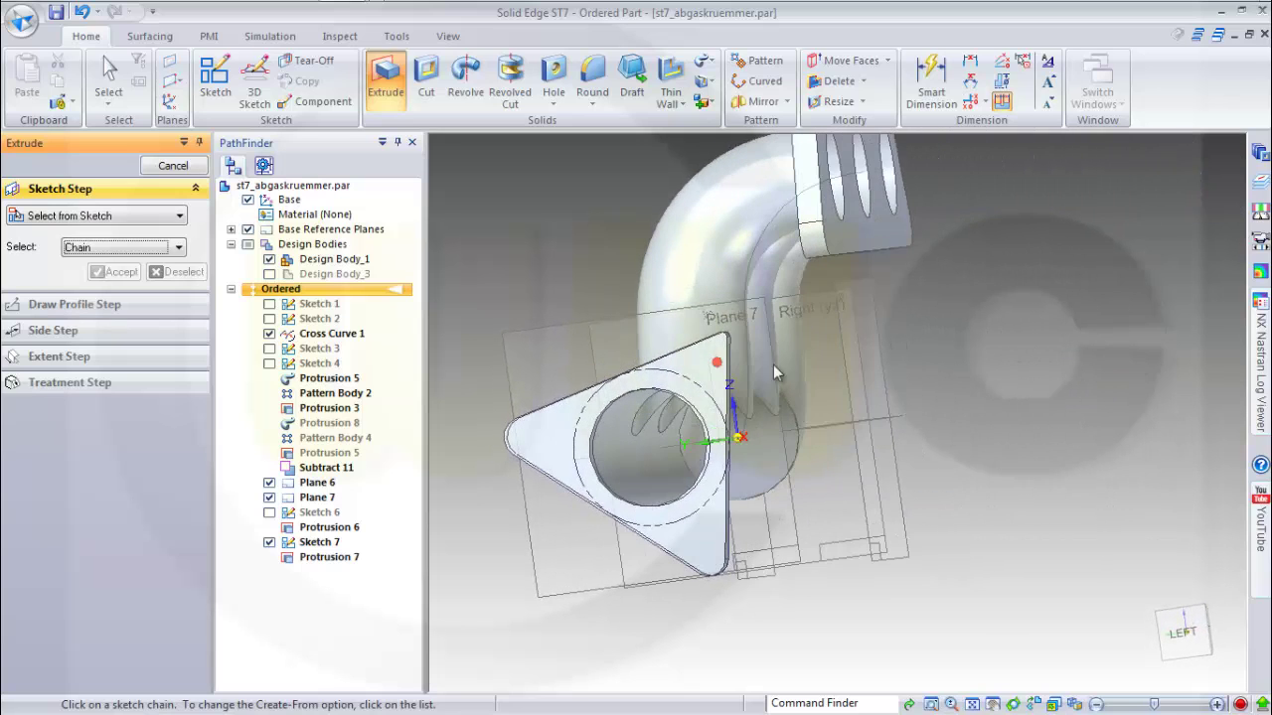
{"action": "left_click", "coordinate": [171, 166]}
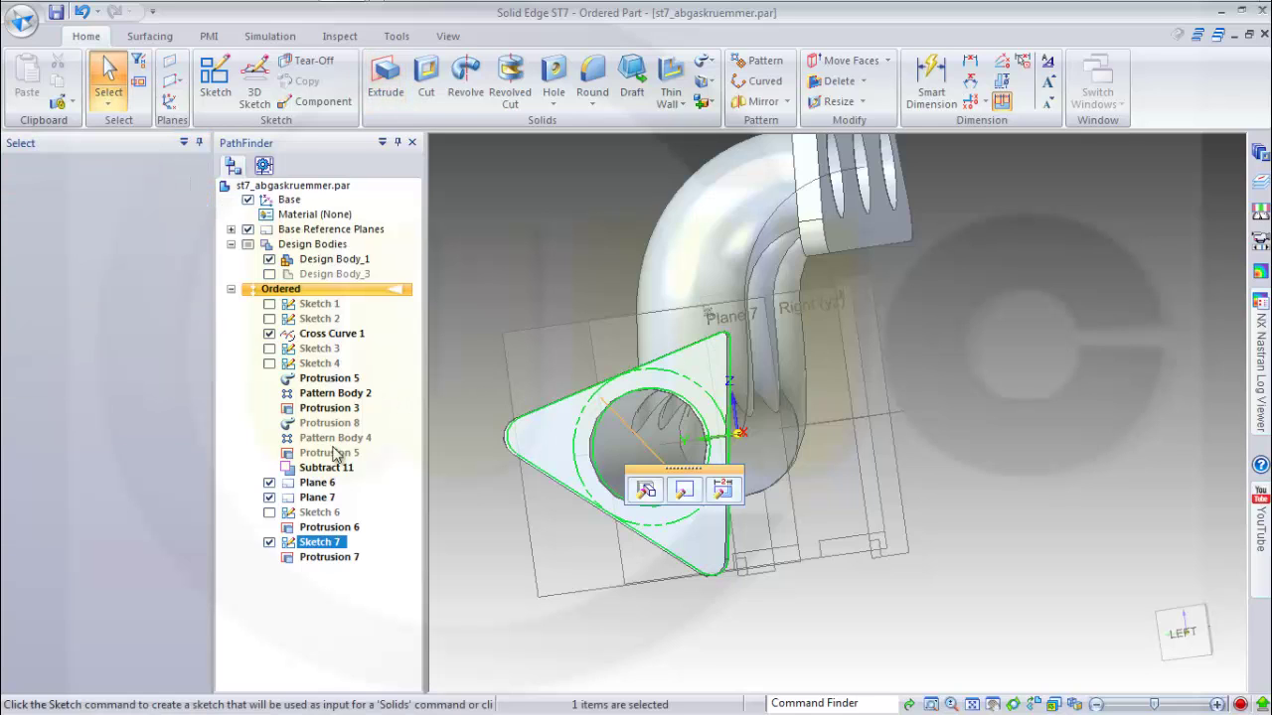
Edit the profile of Sketch 7 again and dimension the triangle's right corner arc with a 10 mm radius
{"action": "right_click", "coordinate": [324, 546]}
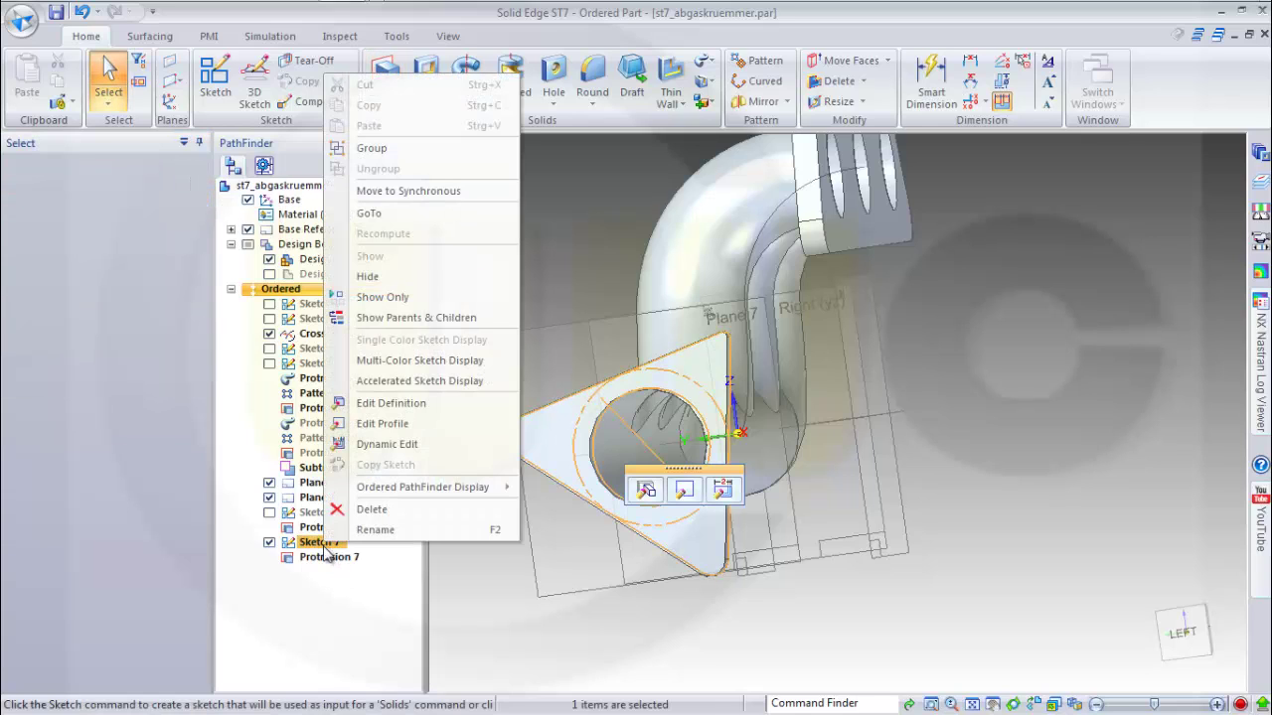
{"action": "left_click", "coordinate": [378, 424]}
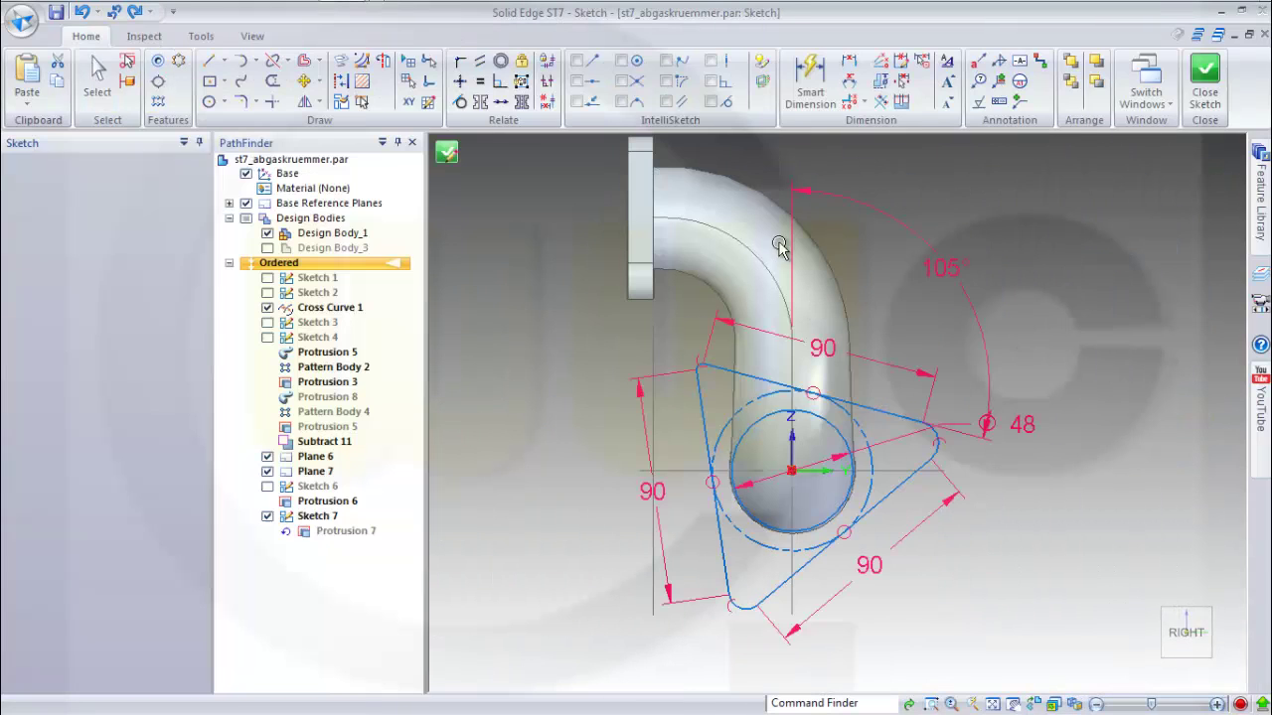
{"action": "left_click", "coordinate": [810, 94]}
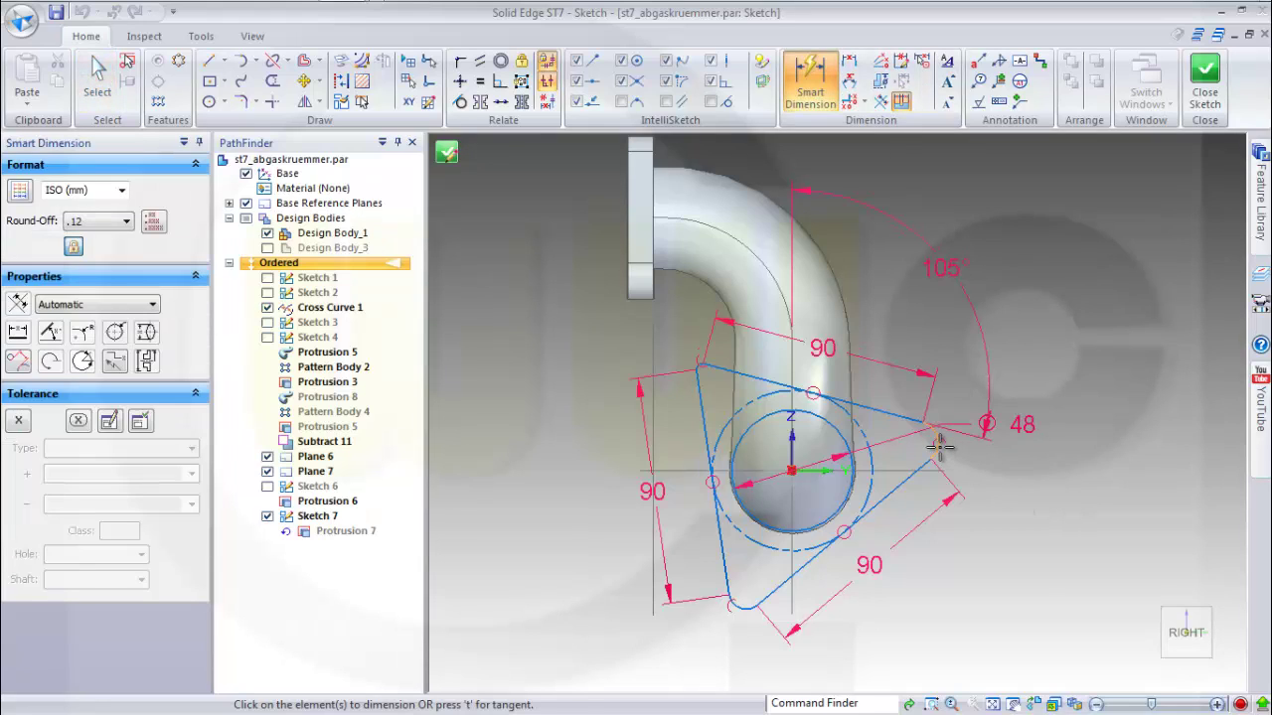
{"action": "left_click", "coordinate": [939, 447]}
{"action": "left_click", "coordinate": [1057, 471]}
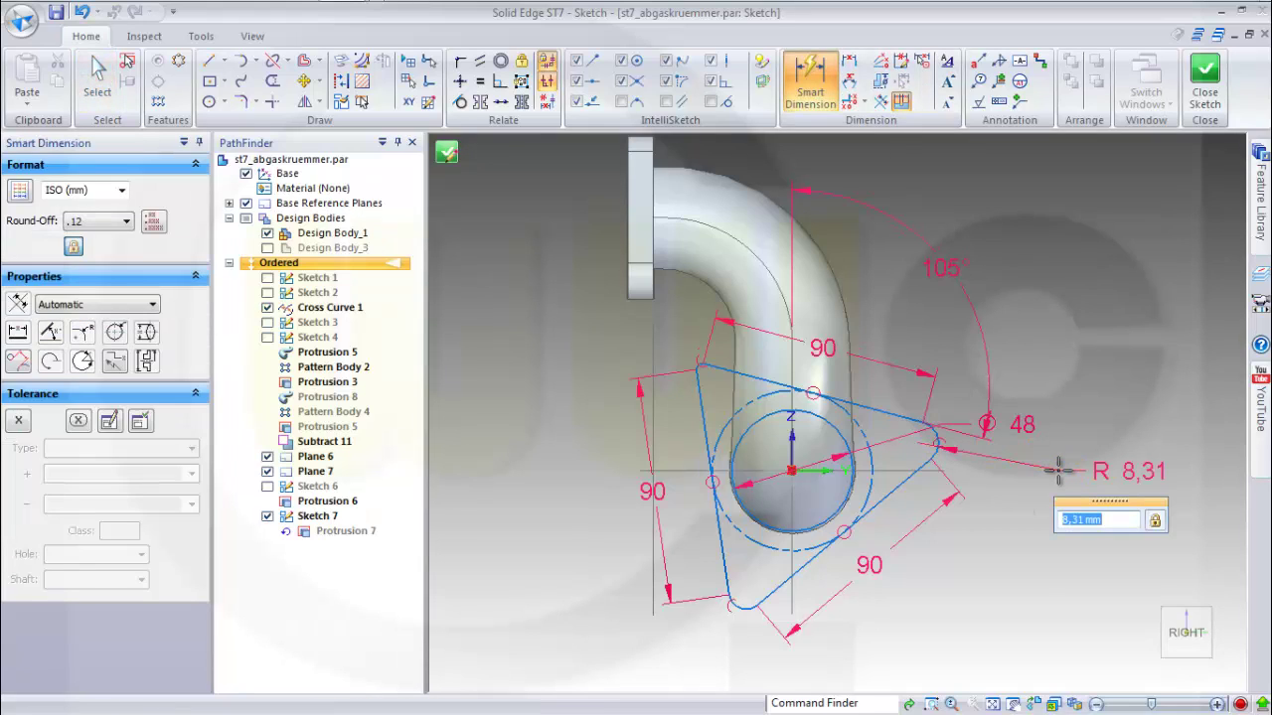
{"action": "type", "text": "10"}
{"action": "key", "text": "Return"}
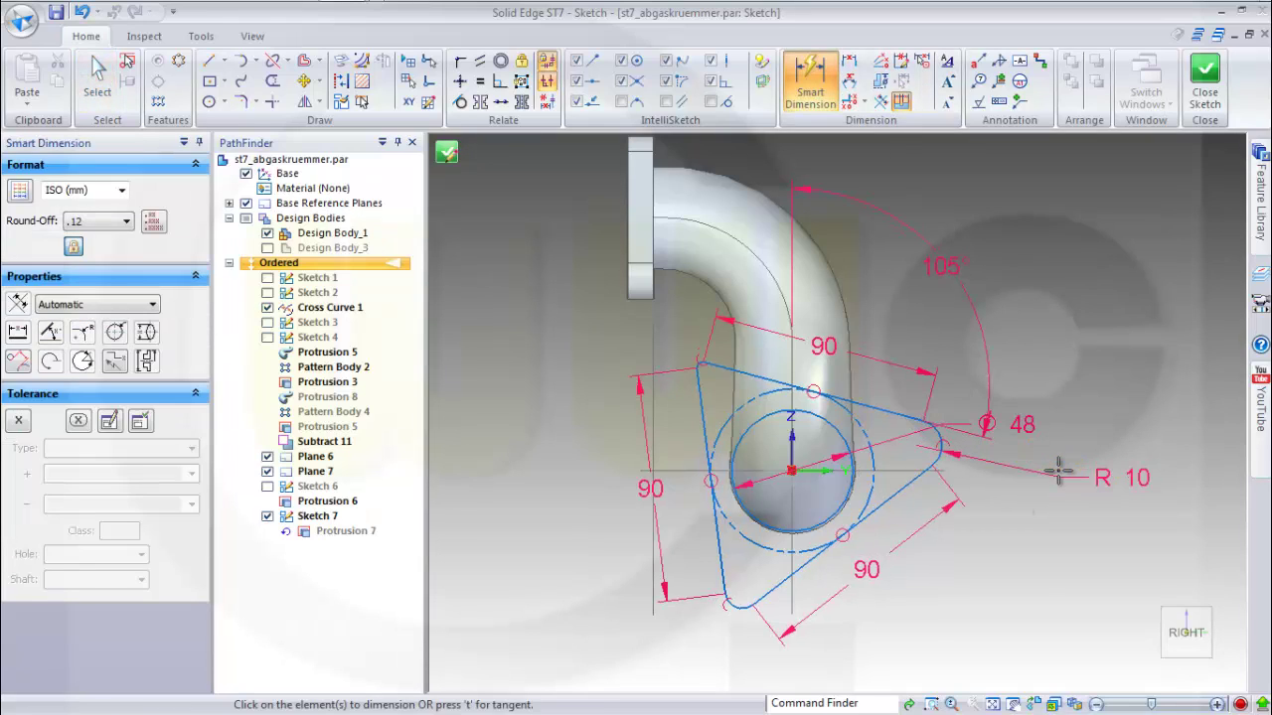
Dimension the triangle's lower and upper-left corner arcs with a radius of 10 mm each
{"action": "left_click", "coordinate": [740, 608]}
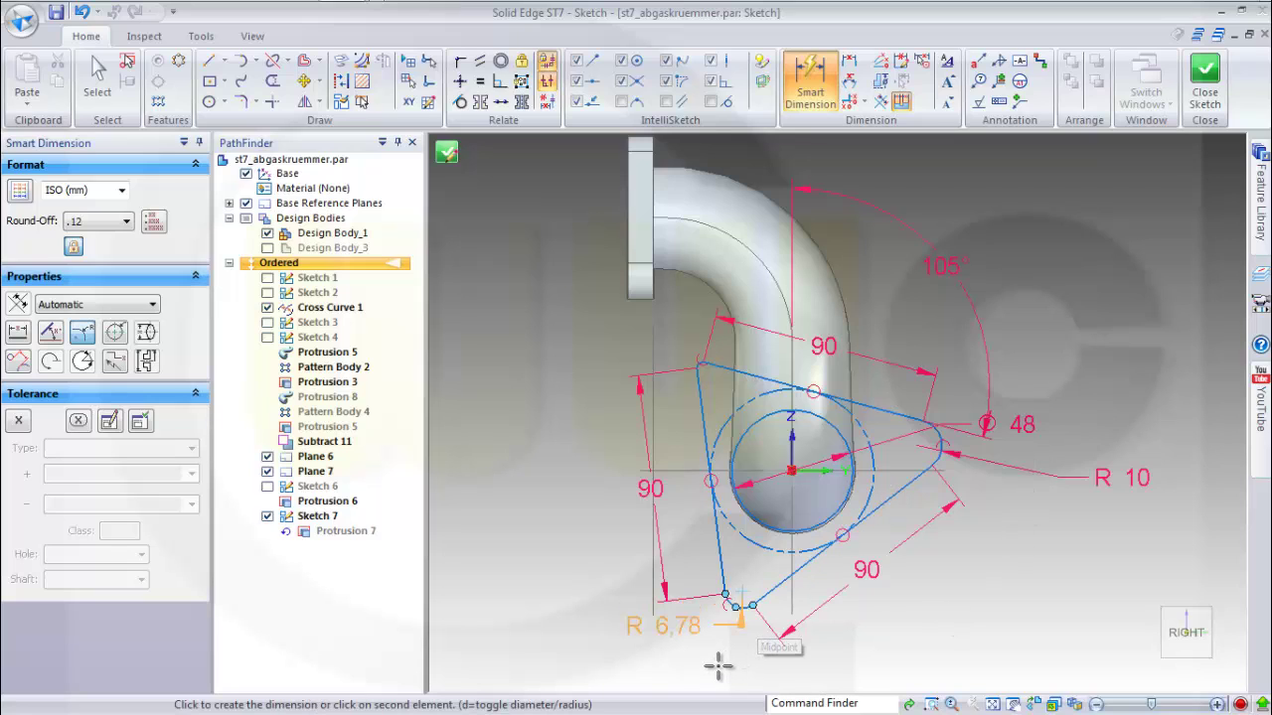
{"action": "left_click", "coordinate": [713, 667]}
{"action": "type", "text": "10"}
{"action": "key", "text": "Return"}
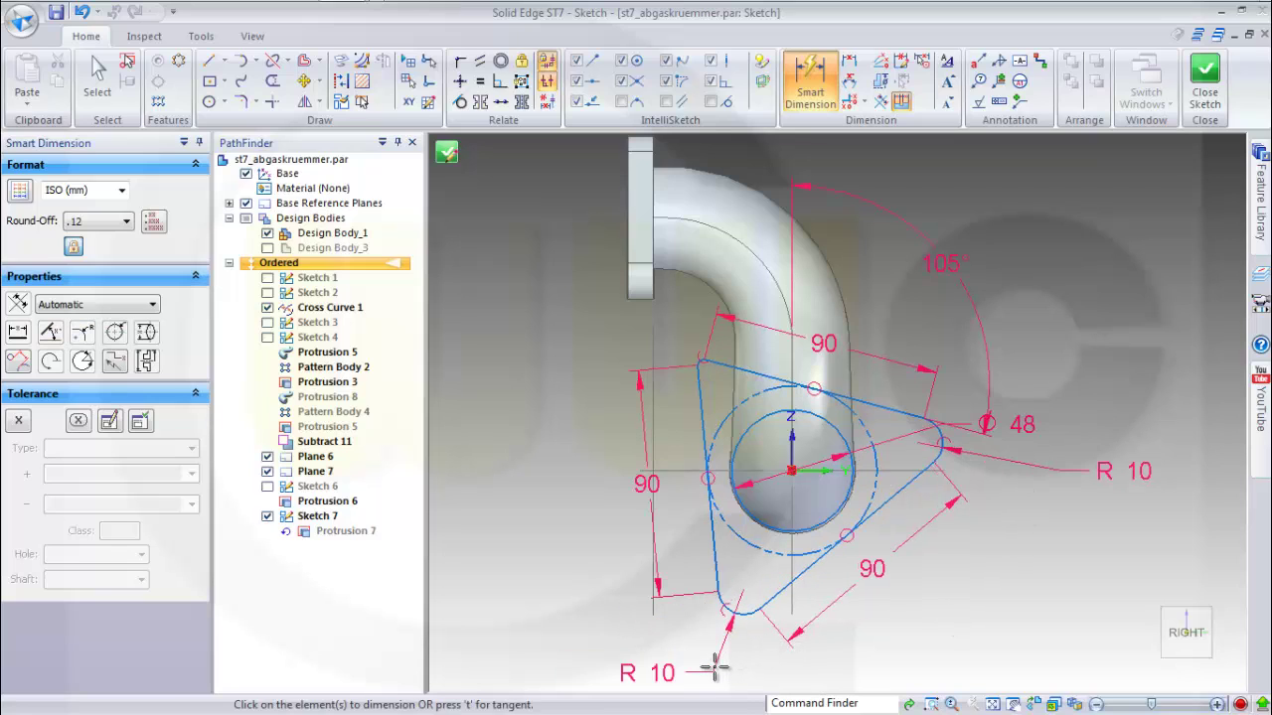
{"action": "left_click", "coordinate": [702, 364]}
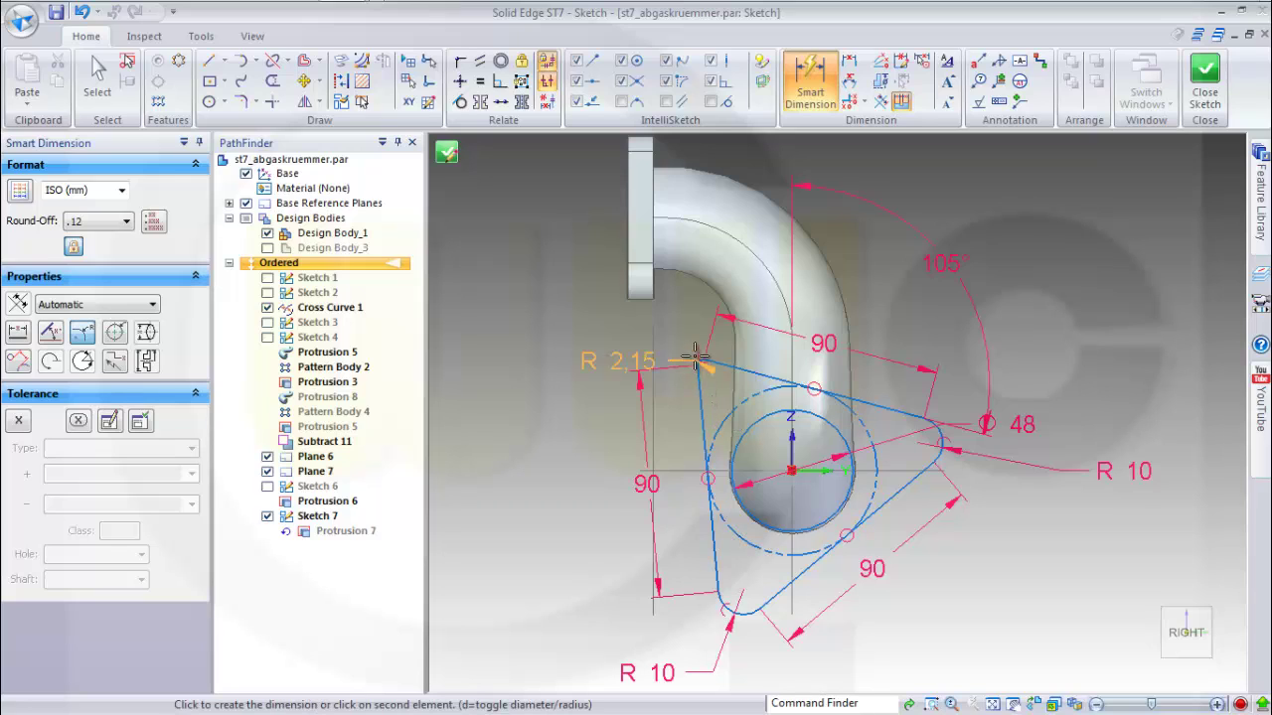
{"action": "left_click", "coordinate": [636, 323]}
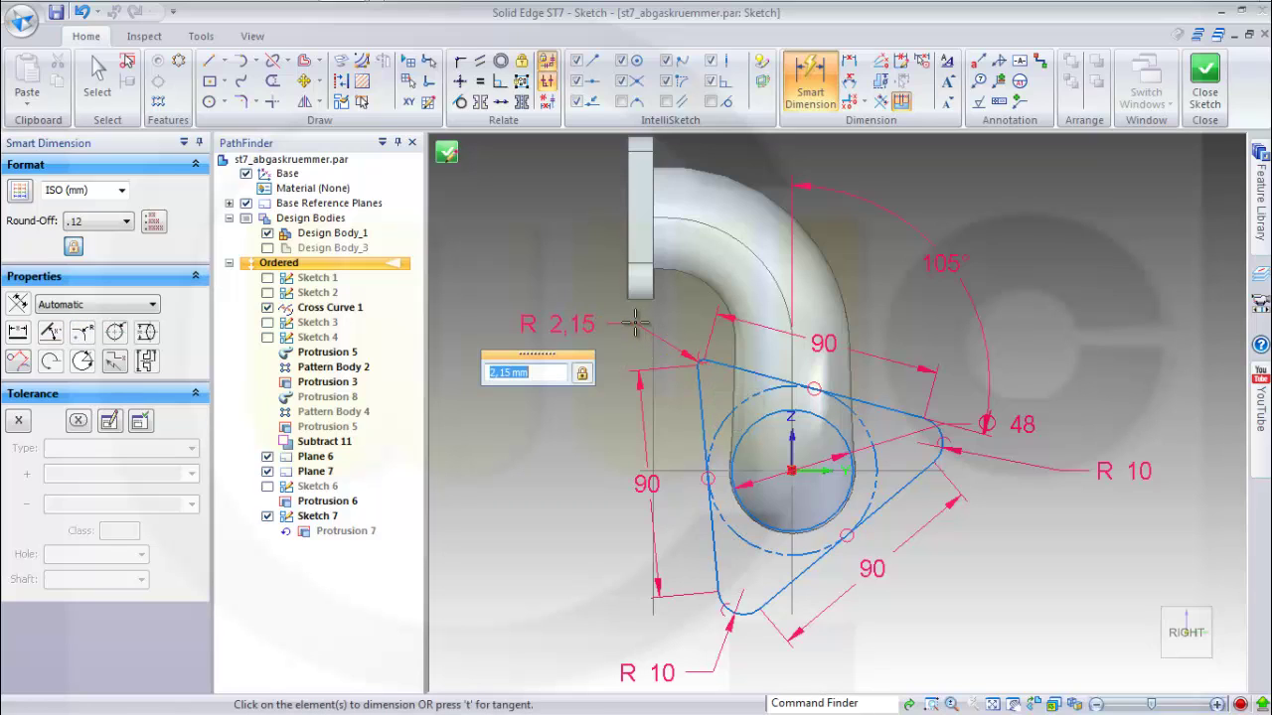
{"action": "type", "text": "10"}
{"action": "key", "text": "Return"}
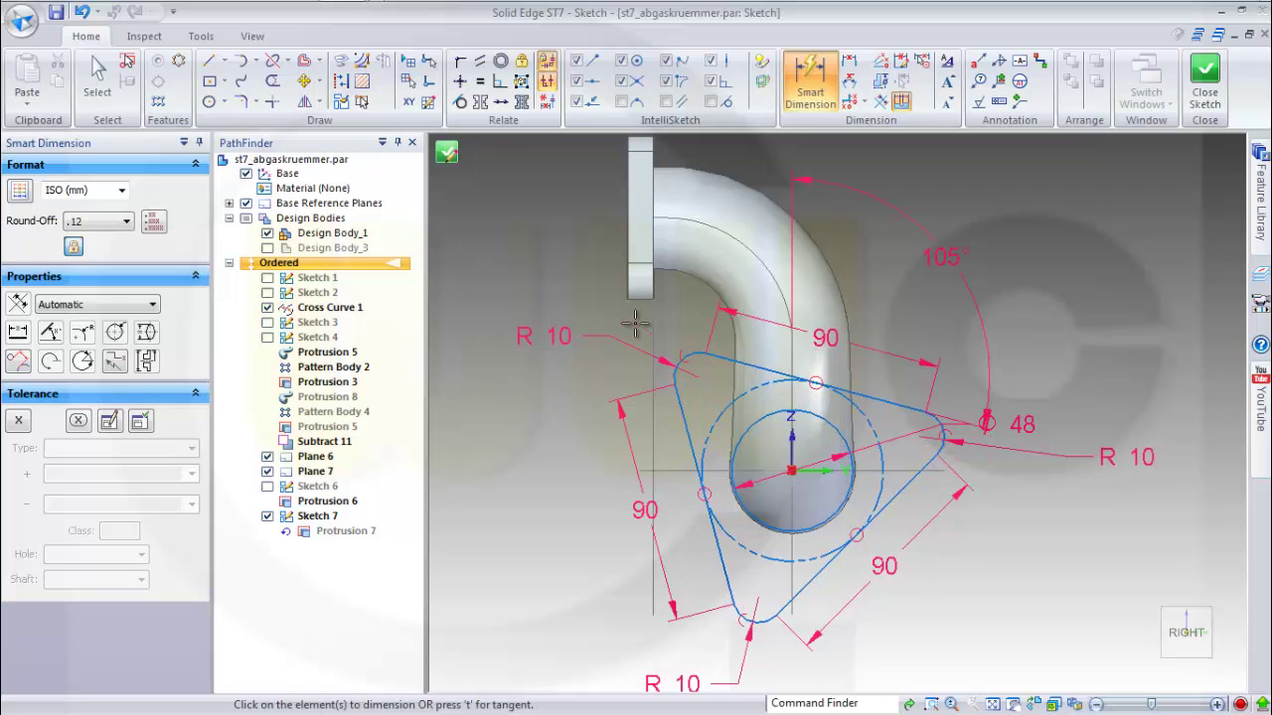
Close and finish the edited flange sketch and hide Sketch 7
{"action": "left_click", "coordinate": [1204, 88]}
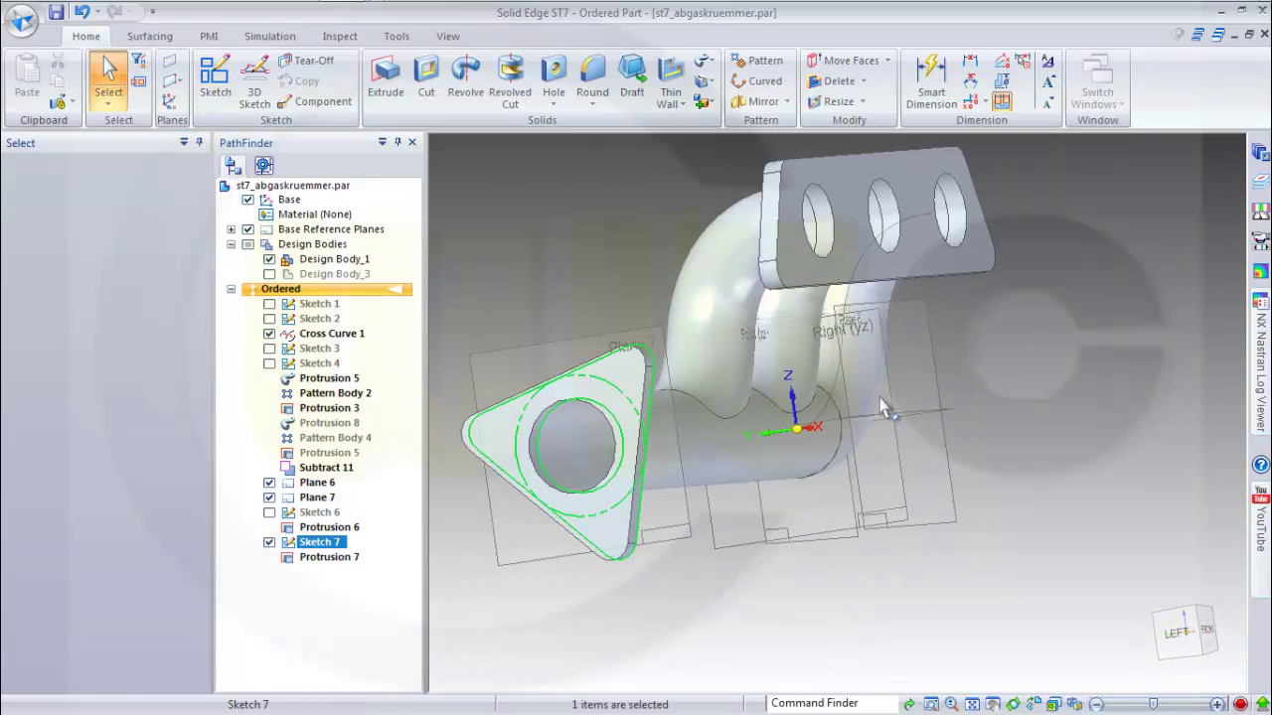
{"action": "left_click", "coordinate": [269, 543]}
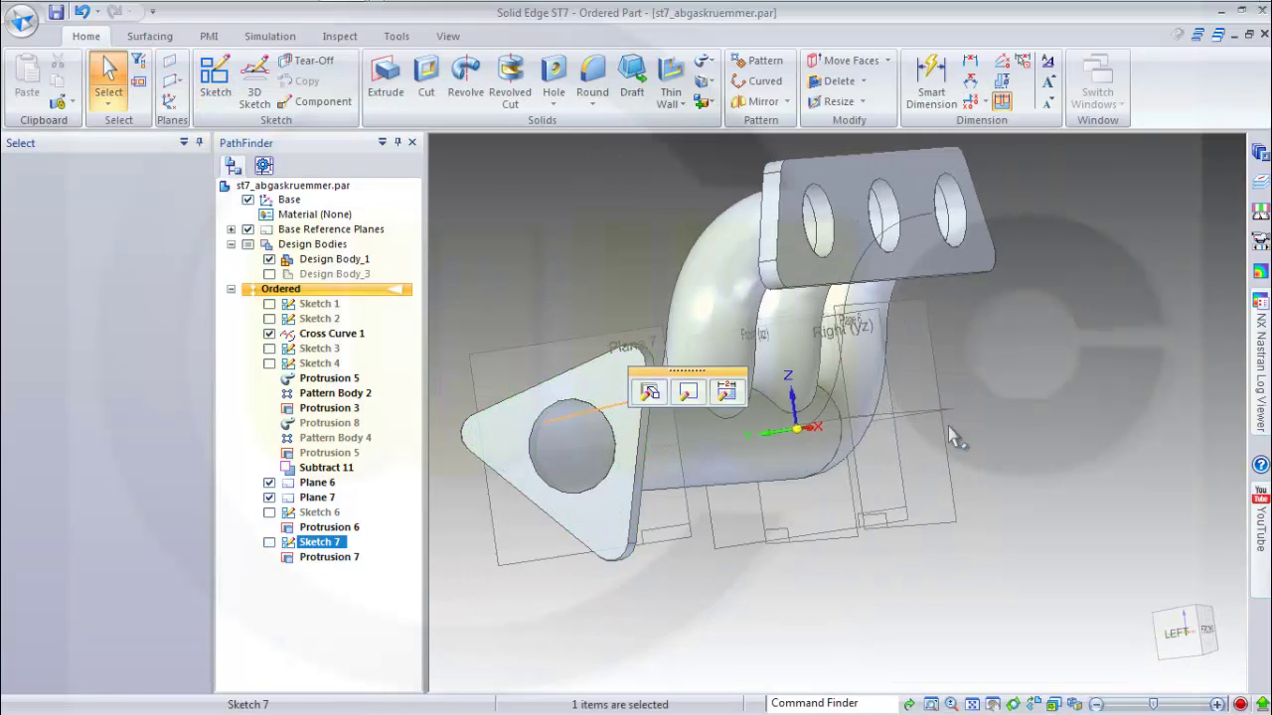
{"action": "mouse_move", "coordinate": [994, 435]}
{"action": "middle_mouse_down"}
{"action": "mouse_move", "coordinate": [1033, 433]}
{"action": "mouse_move", "coordinate": [889, 407]}
{"action": "mouse_move", "coordinate": [633, 310]}
{"action": "middle_mouse_up"}
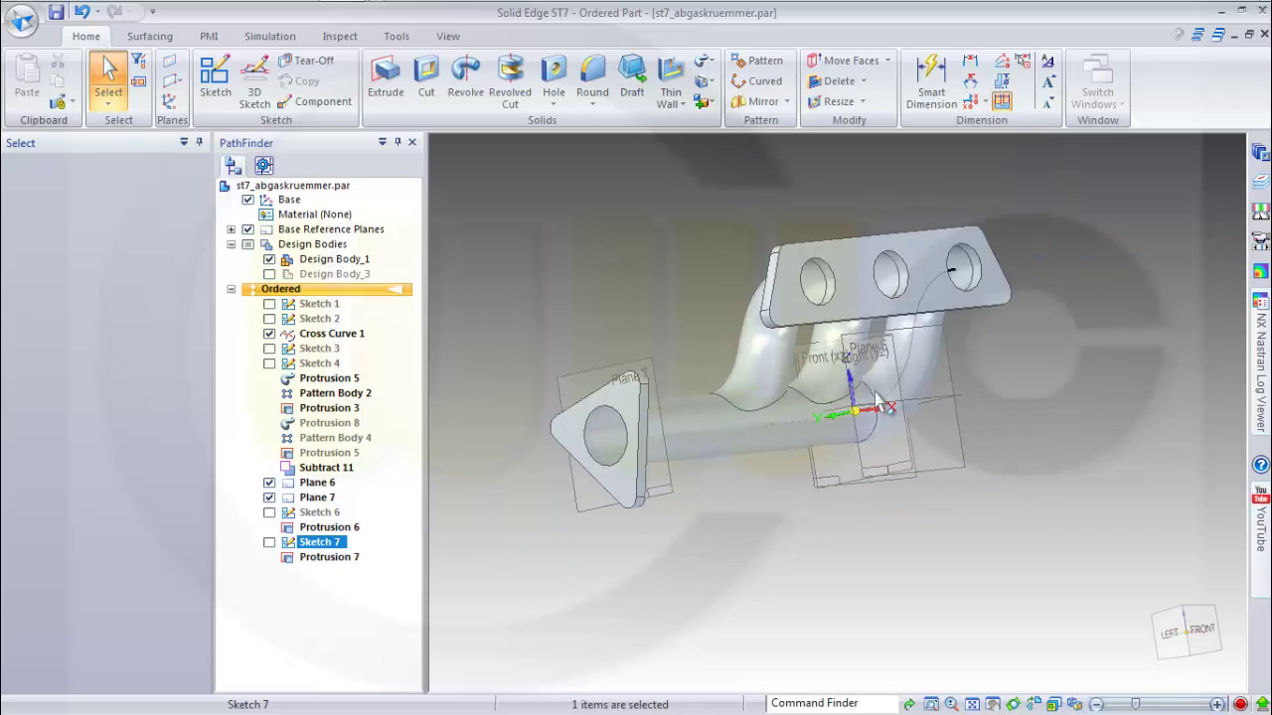
Start a Hole feature on the triangular flange's outer face and configure it with the mm standard and a 10 mm diameter
{"action": "middle_click_drag", "start_coordinate": [698, 333], "coordinate": [645, 338]}
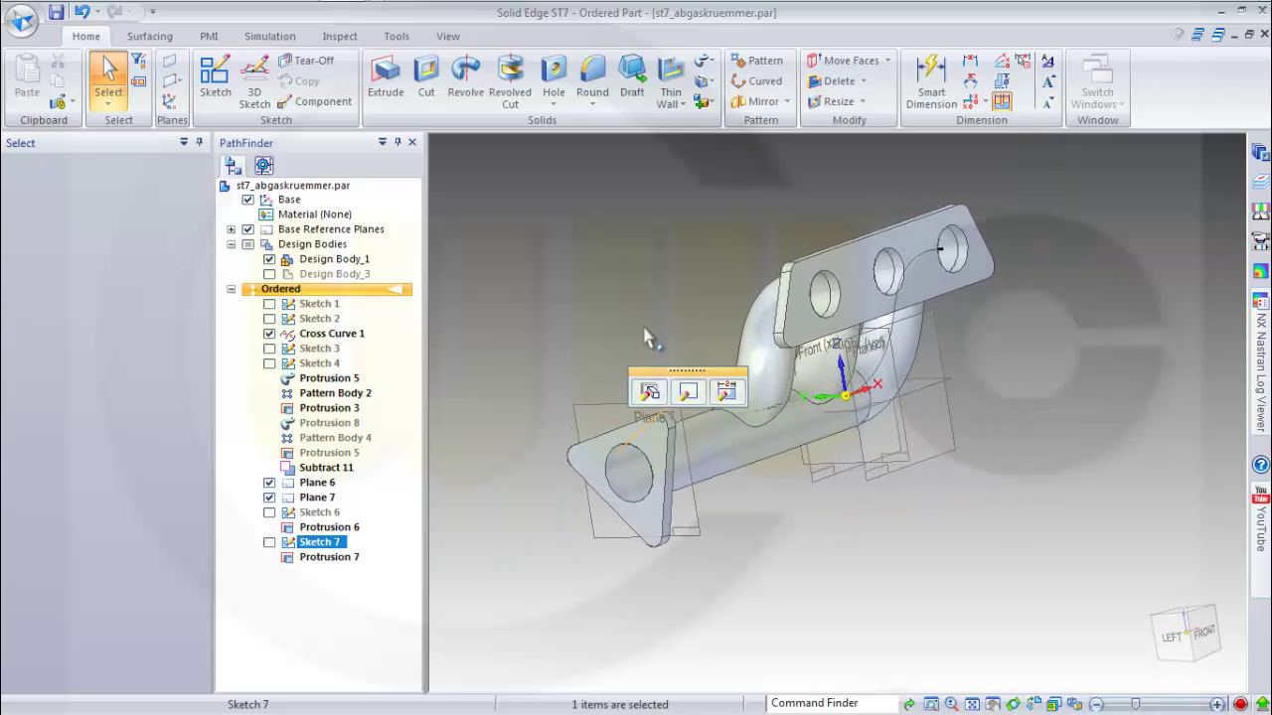
{"action": "left_click", "coordinate": [1018, 455]}
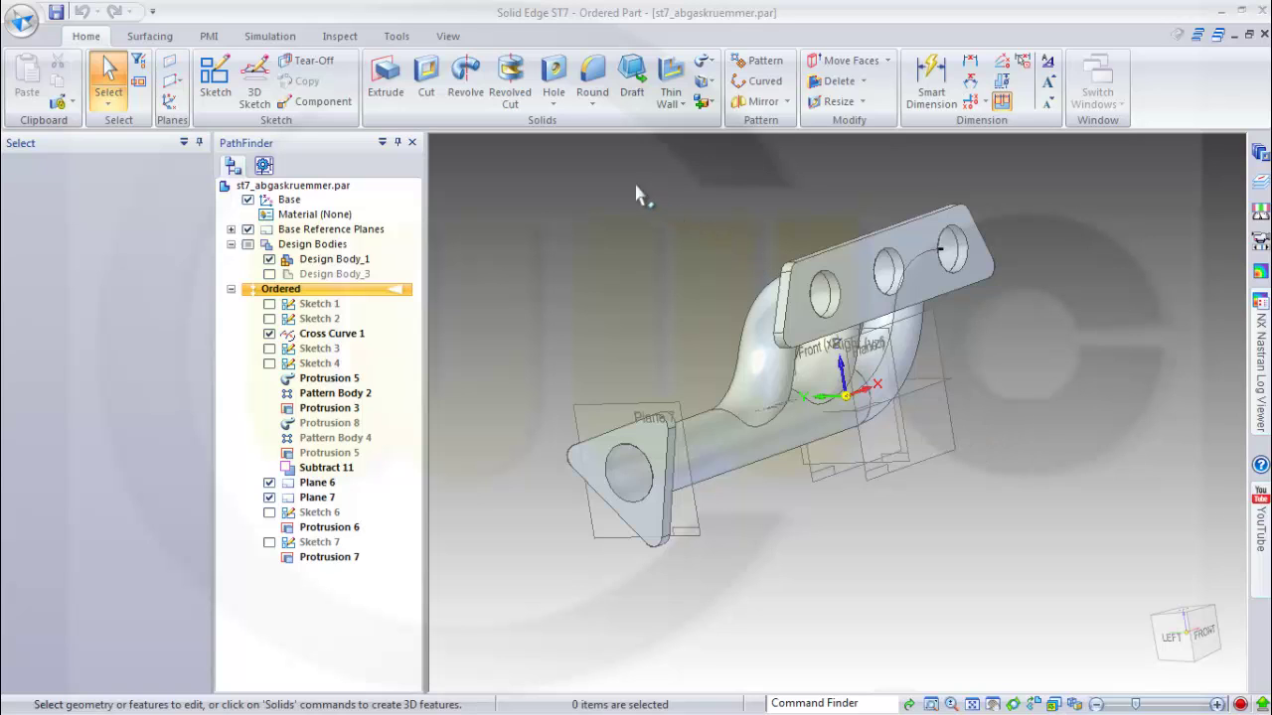
{"action": "left_click", "coordinate": [554, 87]}
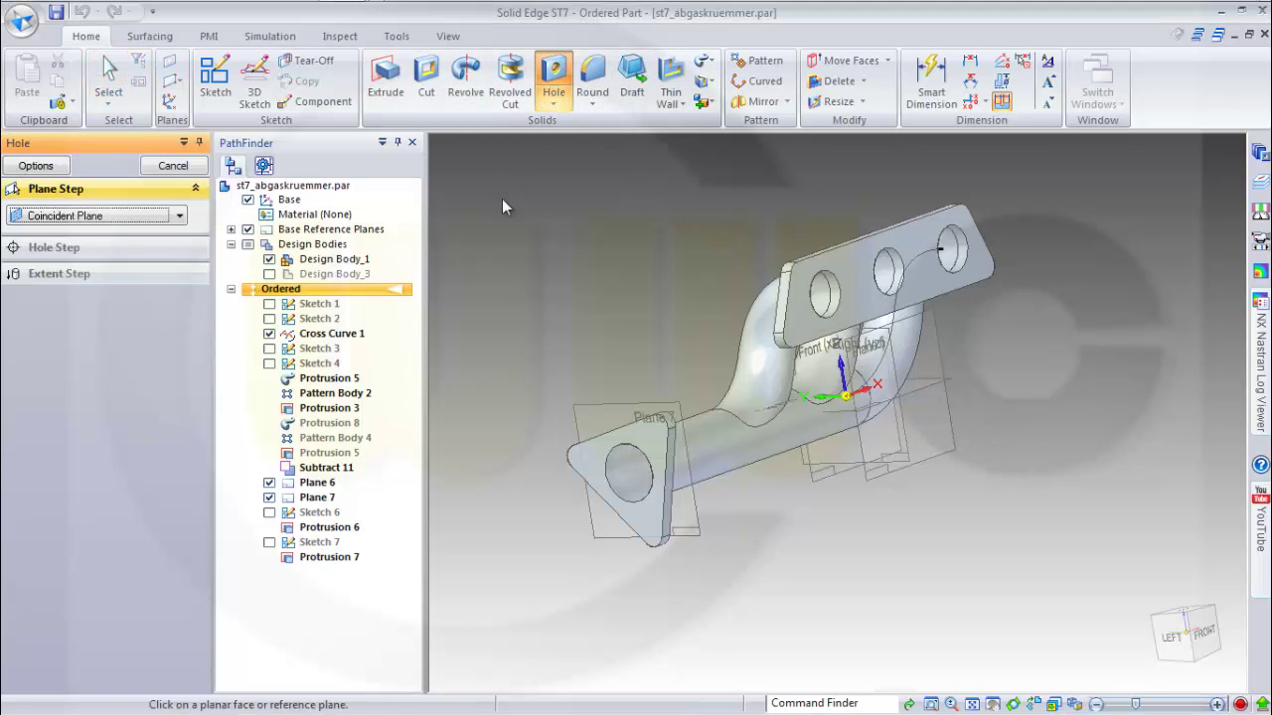
{"action": "left_click", "coordinate": [590, 460]}
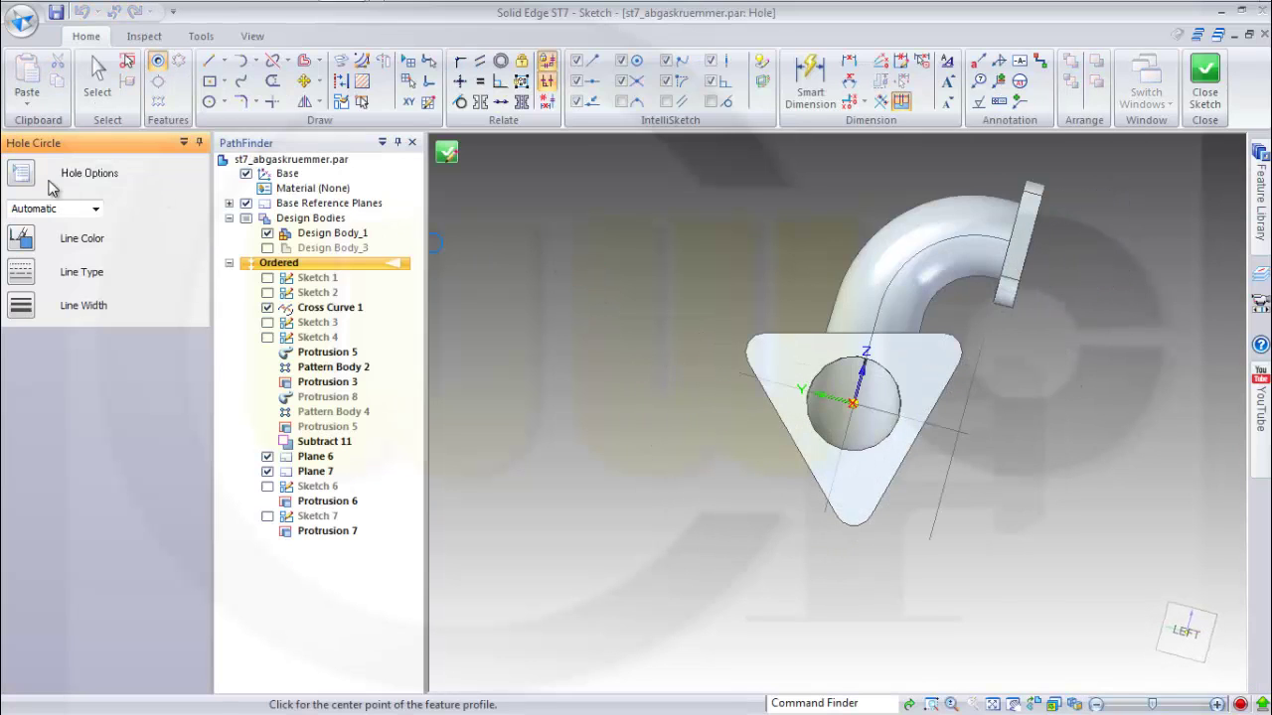
{"action": "left_click", "coordinate": [21, 174]}
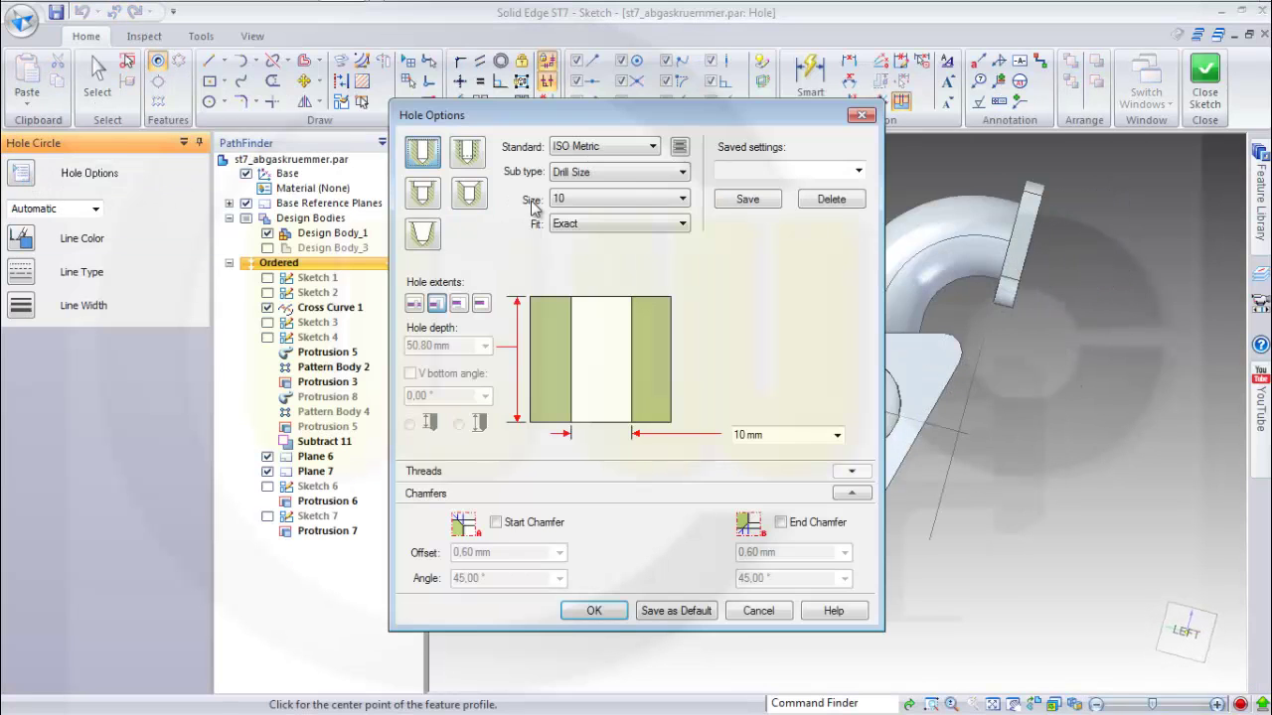
{"action": "left_click", "coordinate": [652, 147]}
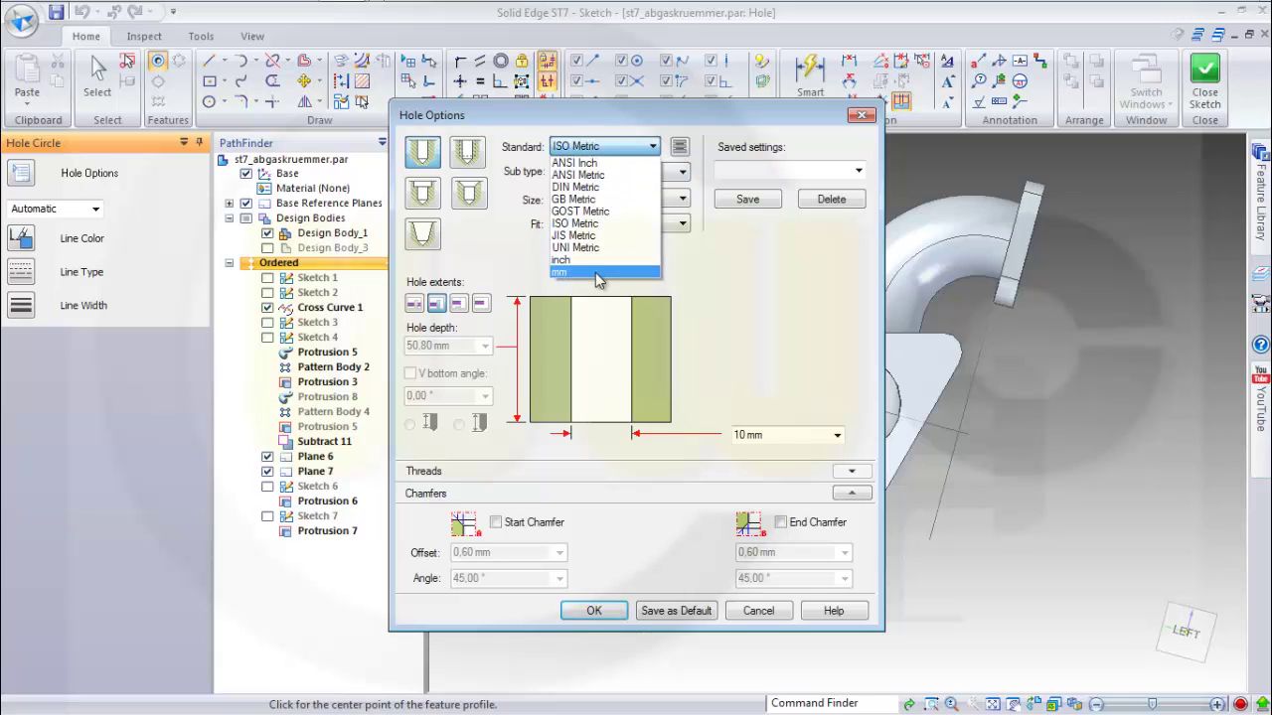
{"action": "left_click", "coordinate": [599, 272]}
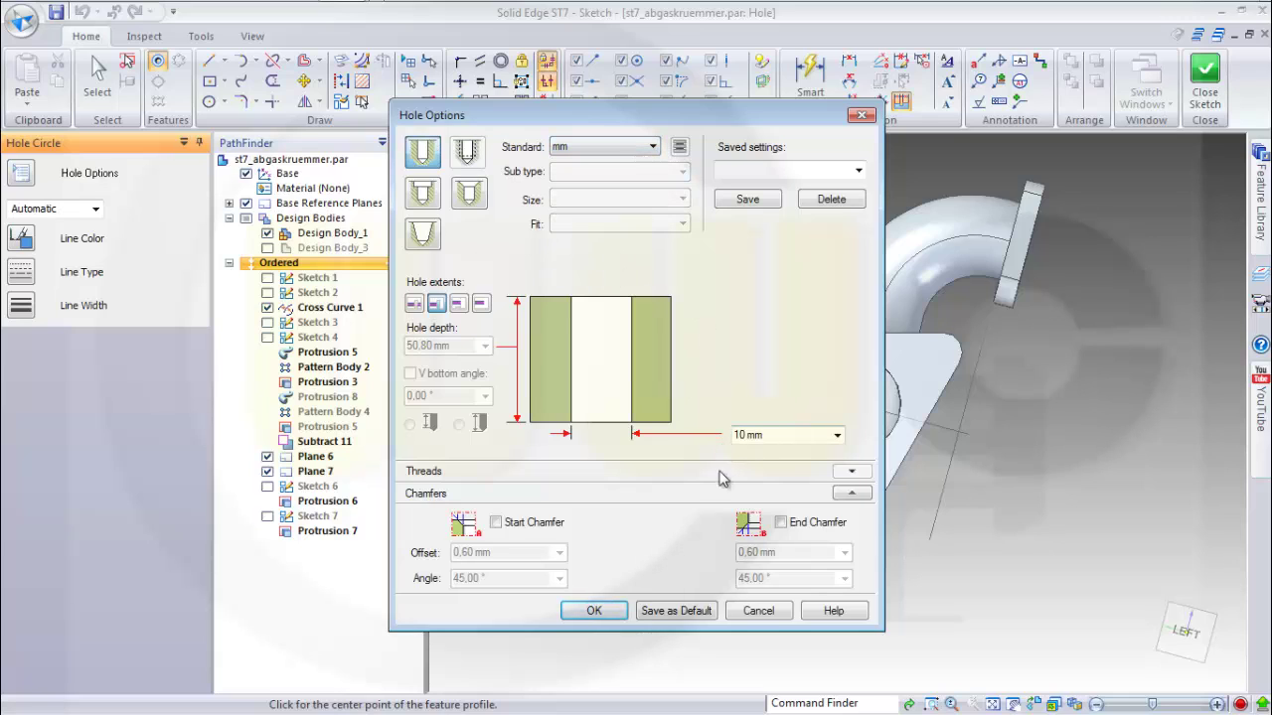
{"action": "left_click", "coordinate": [594, 611]}
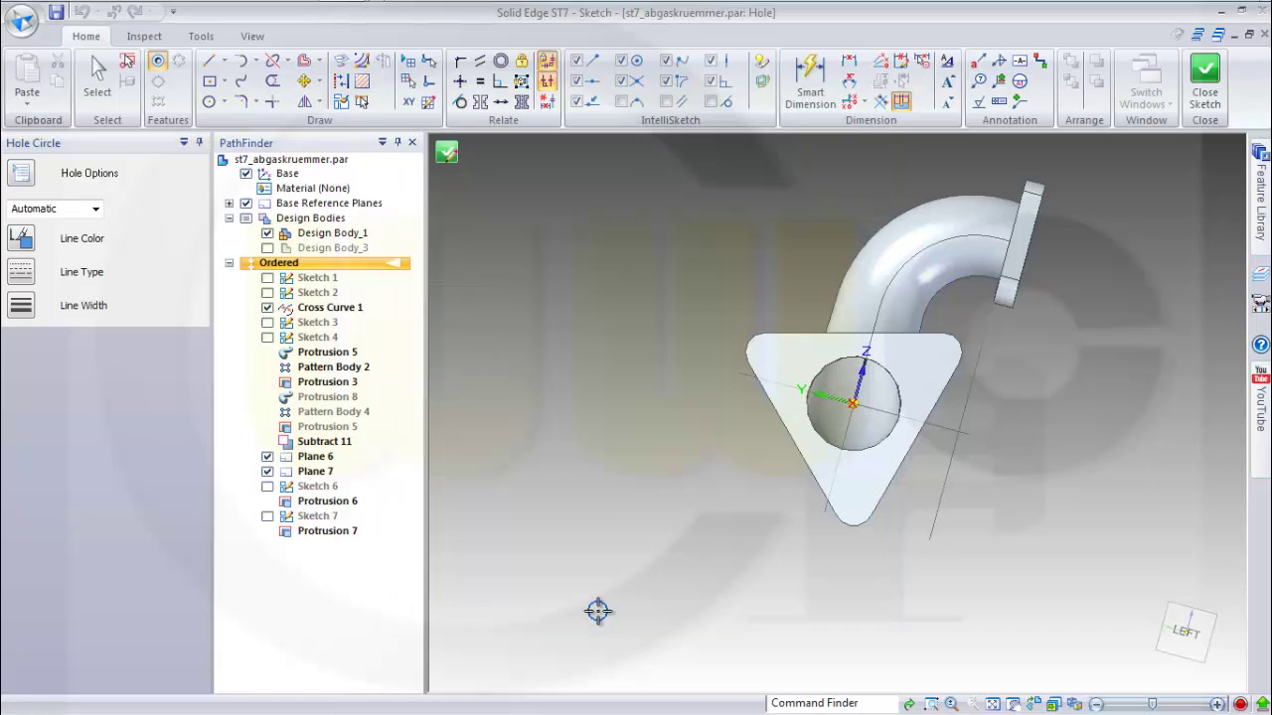
Place three hole circles concentric with the triangular flange's upper-left, upper-right and lower corner arcs
{"action": "scroll", "coordinate": [745, 360], "scroll_direction": "up", "scroll_amount": 2}
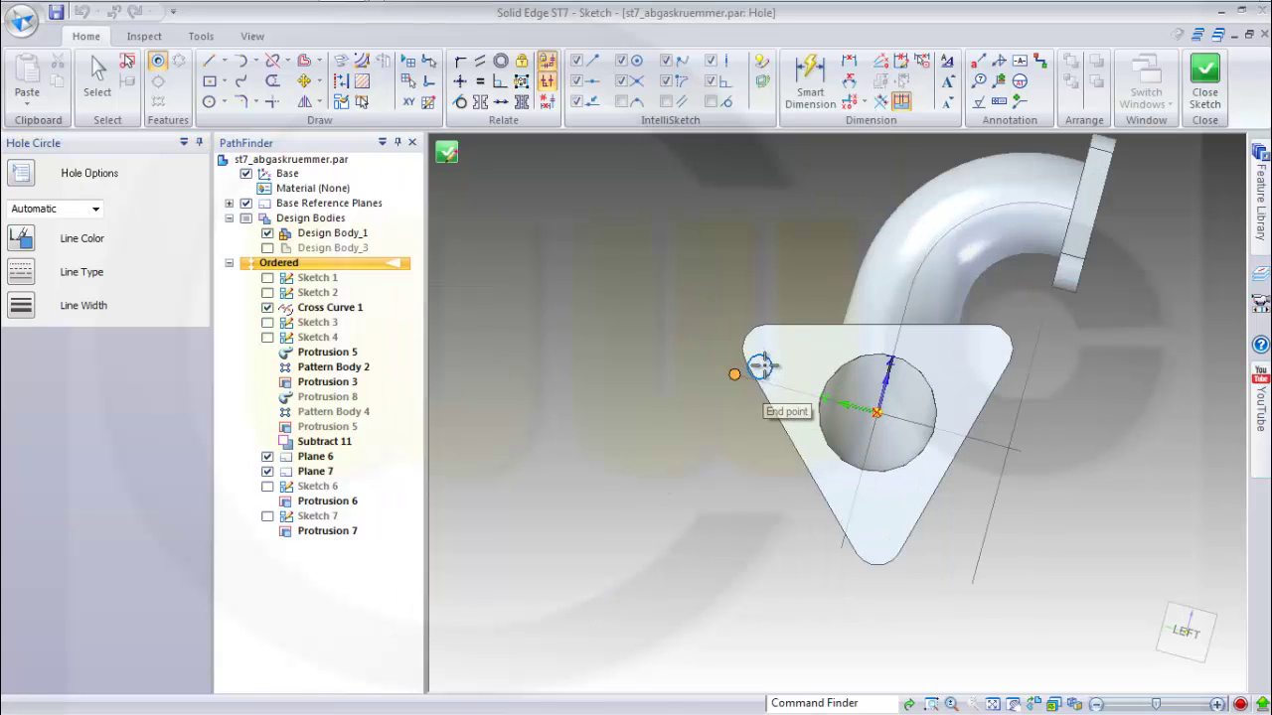
{"action": "scroll", "coordinate": [725, 310], "scroll_direction": "up", "scroll_amount": 2}
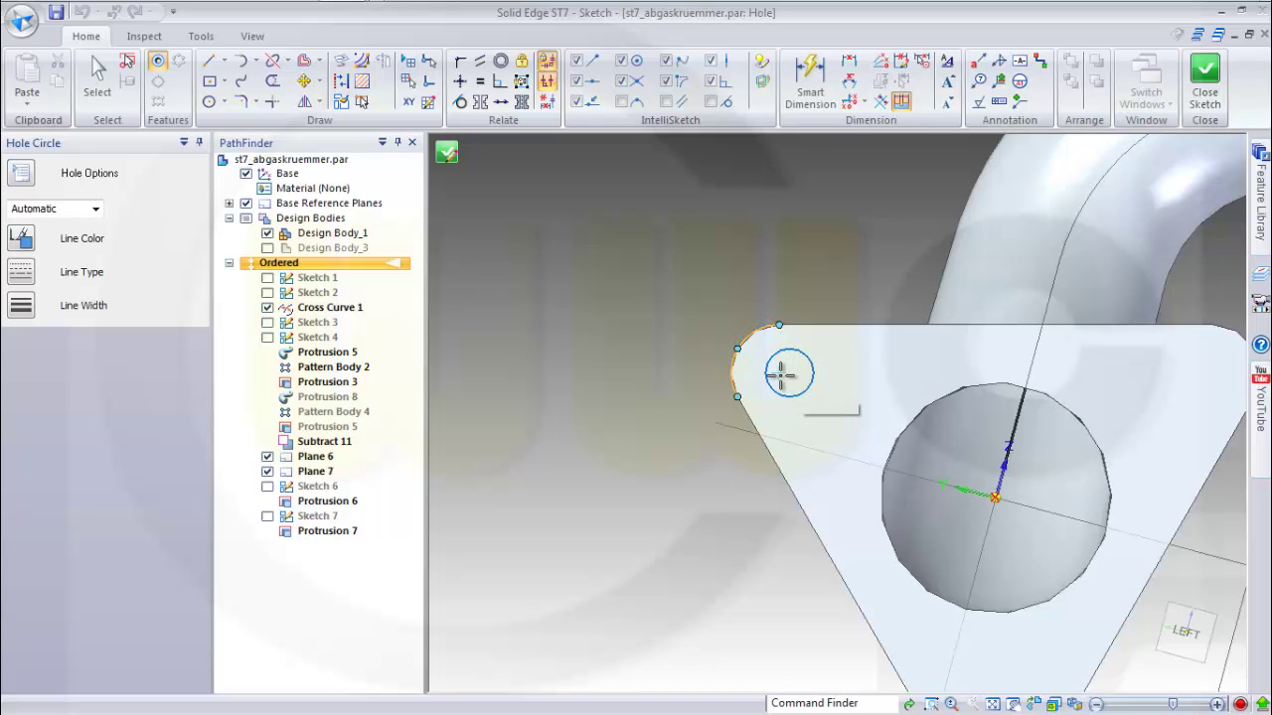
{"action": "left_click", "coordinate": [781, 372]}
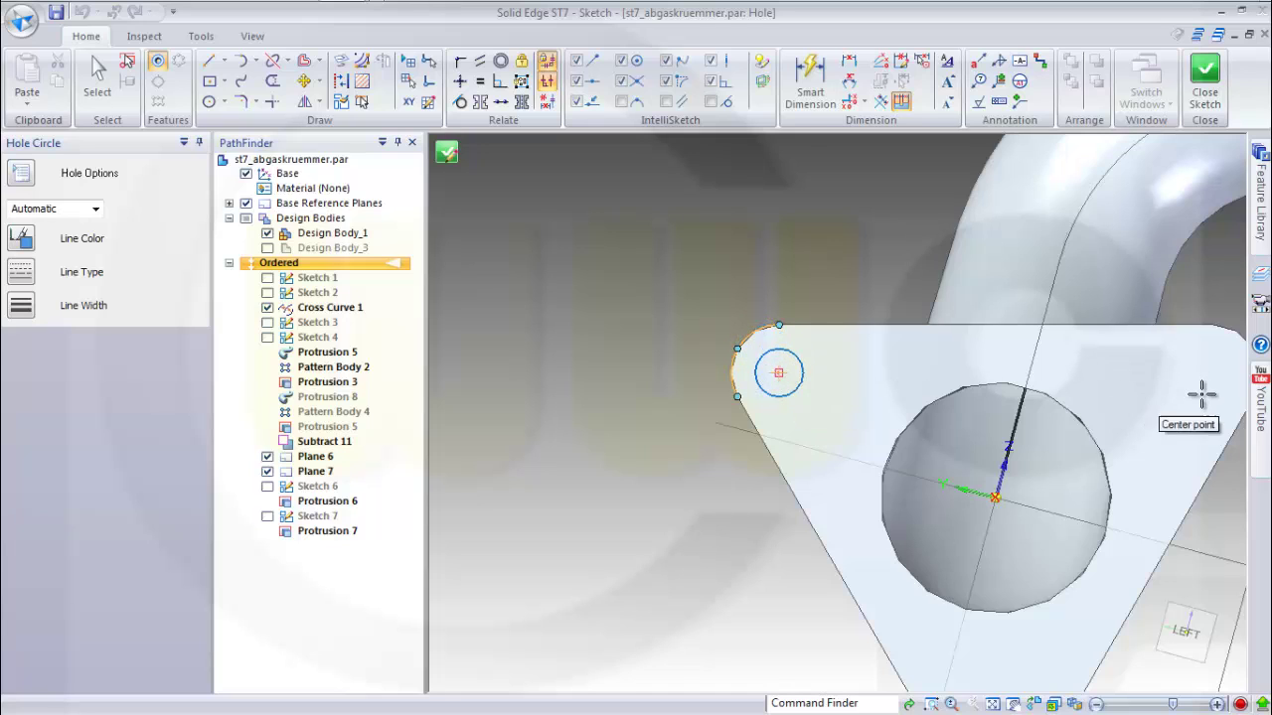
{"action": "scroll", "coordinate": [1210, 398], "scroll_direction": "down", "scroll_amount": 1}
{"action": "scroll", "coordinate": [1214, 393], "scroll_direction": "down", "scroll_amount": 1}
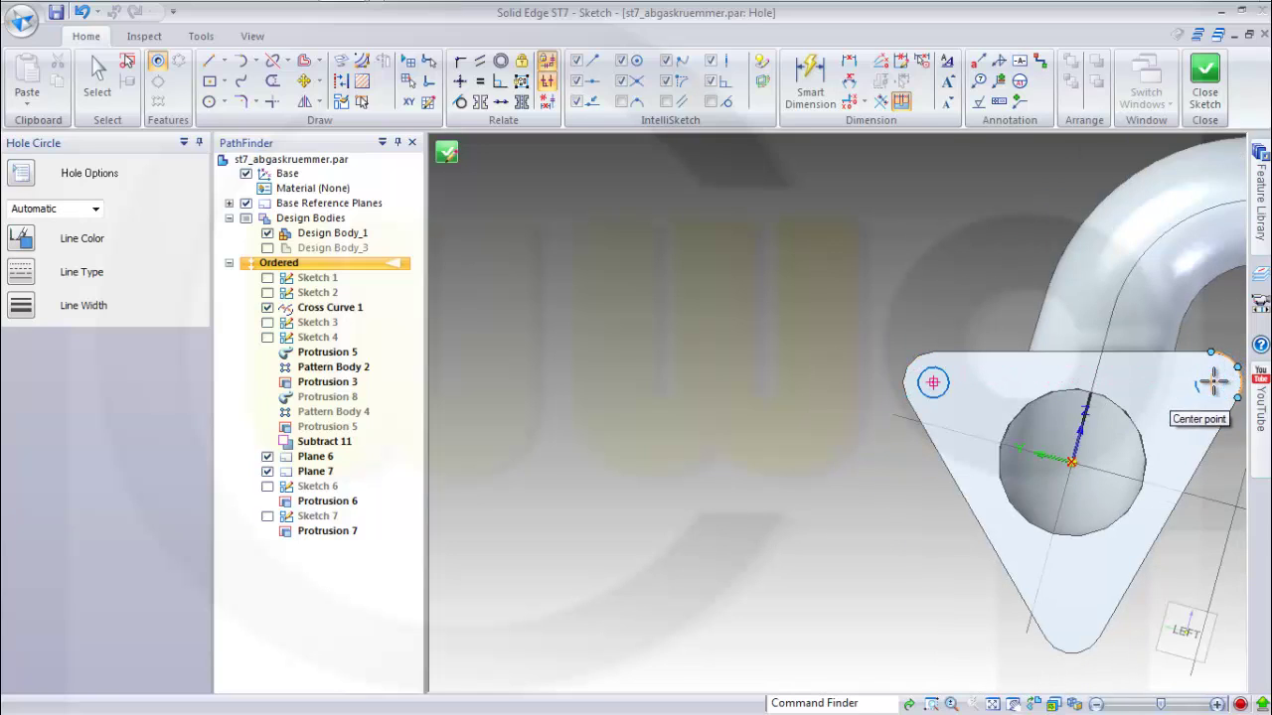
{"action": "left_click", "coordinate": [1211, 381]}
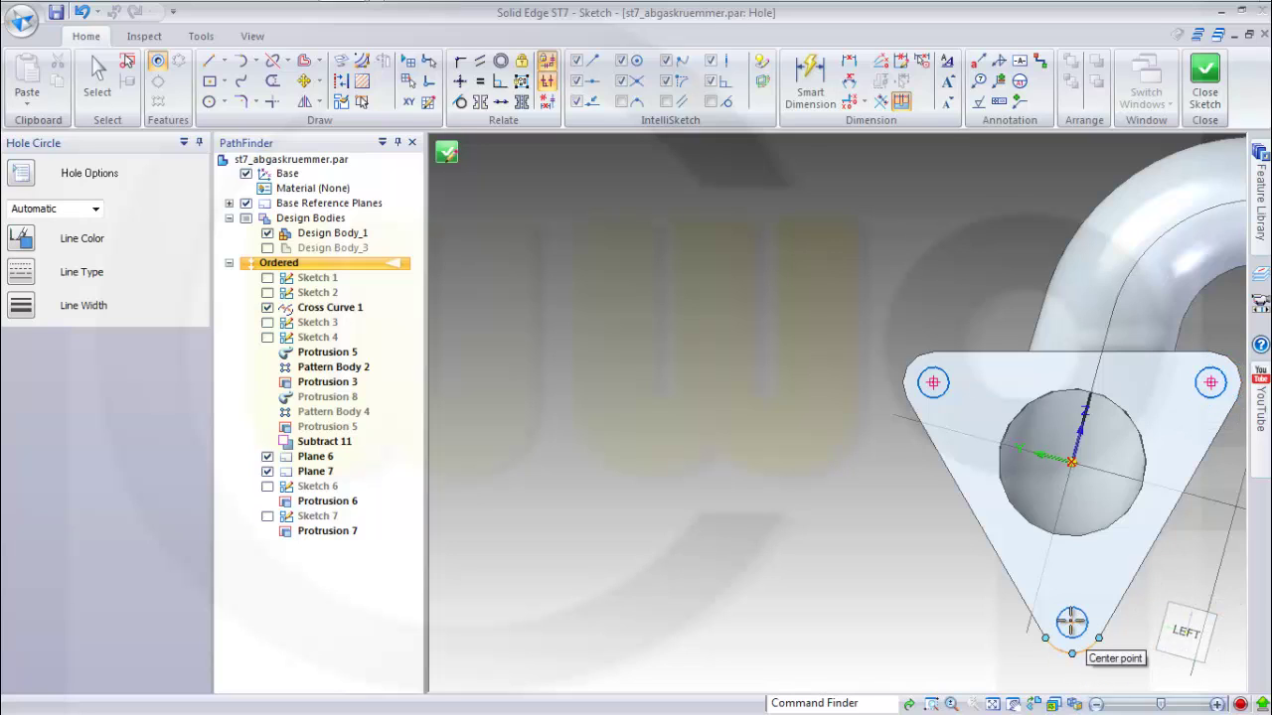
{"action": "left_click", "coordinate": [1071, 622]}
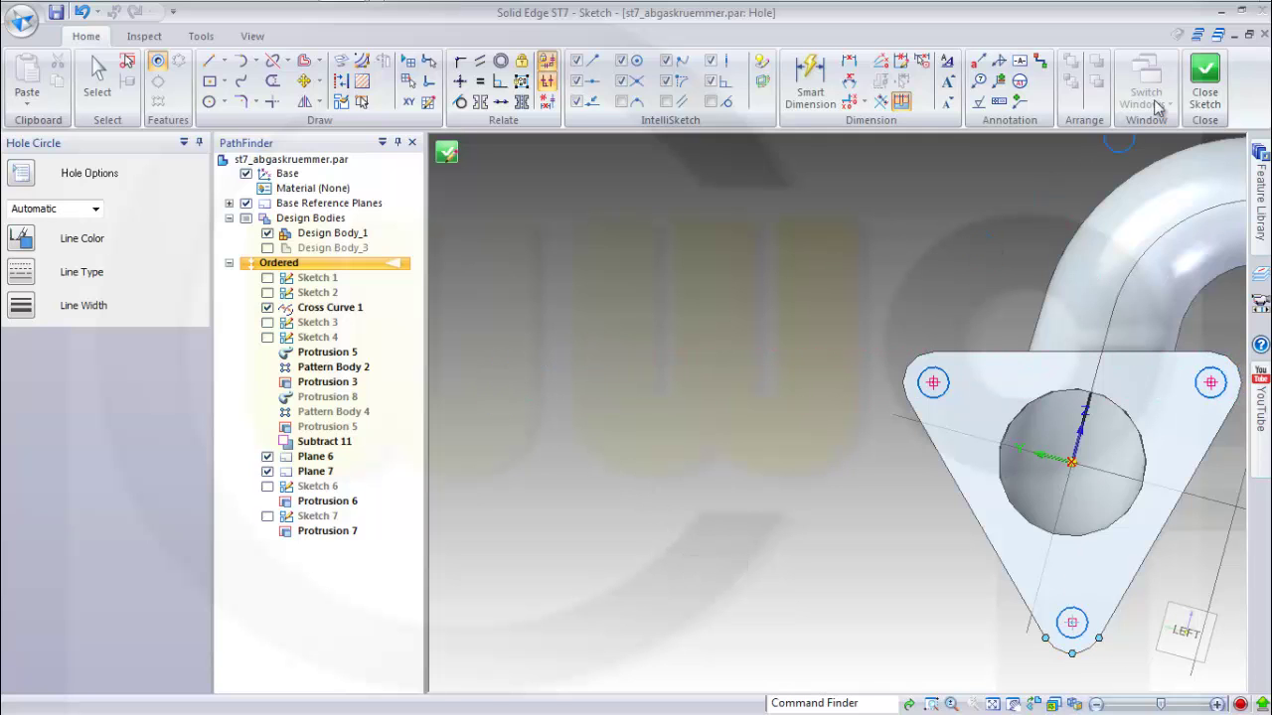
Close the hole profile, cut the three holes Through Next into the triangular flange, and finish and leave the Hole command
{"action": "left_click", "coordinate": [1204, 85]}
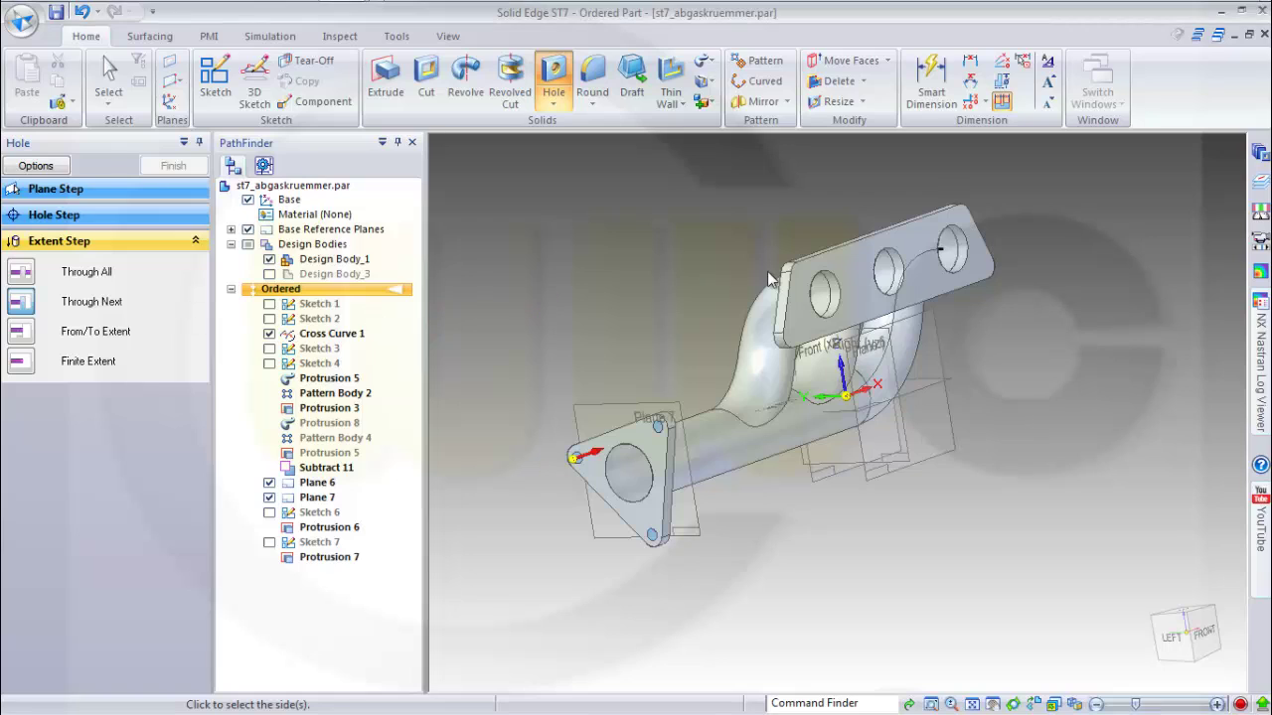
{"action": "left_click", "coordinate": [727, 266]}
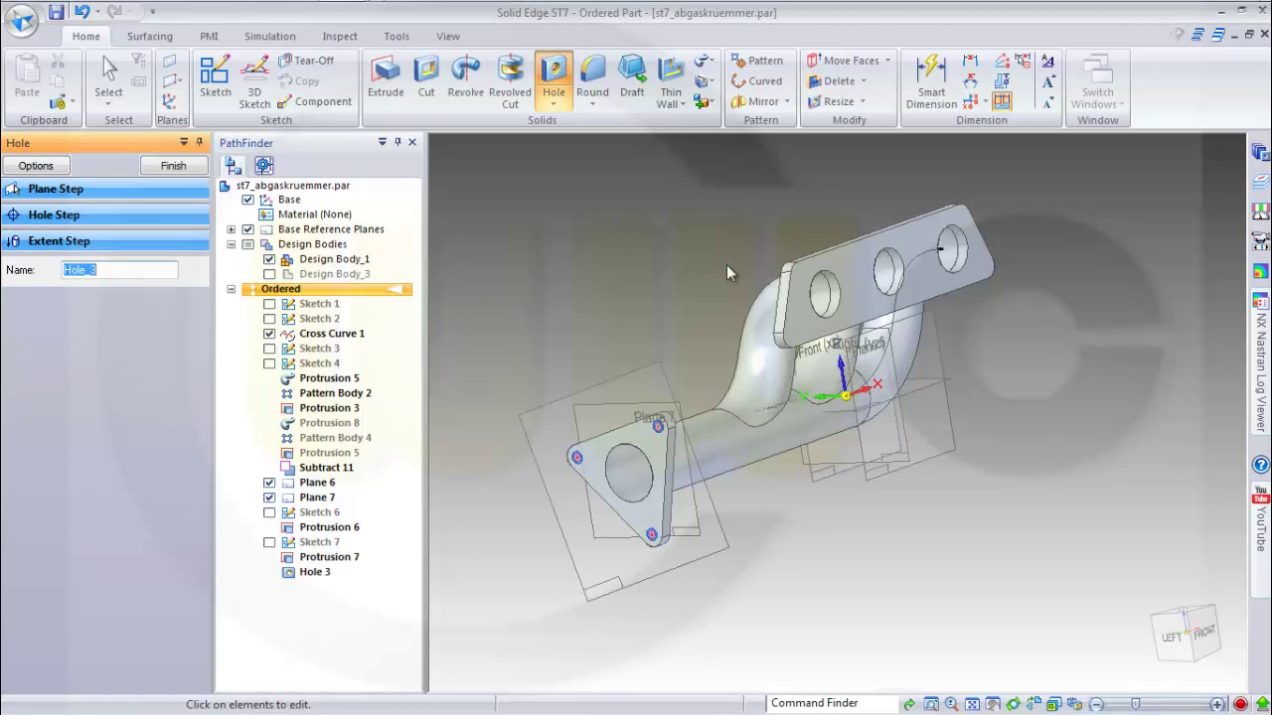
{"action": "left_click", "coordinate": [172, 166]}
{"action": "middle_click_drag", "start_coordinate": [729, 487], "coordinate": [532, 335]}
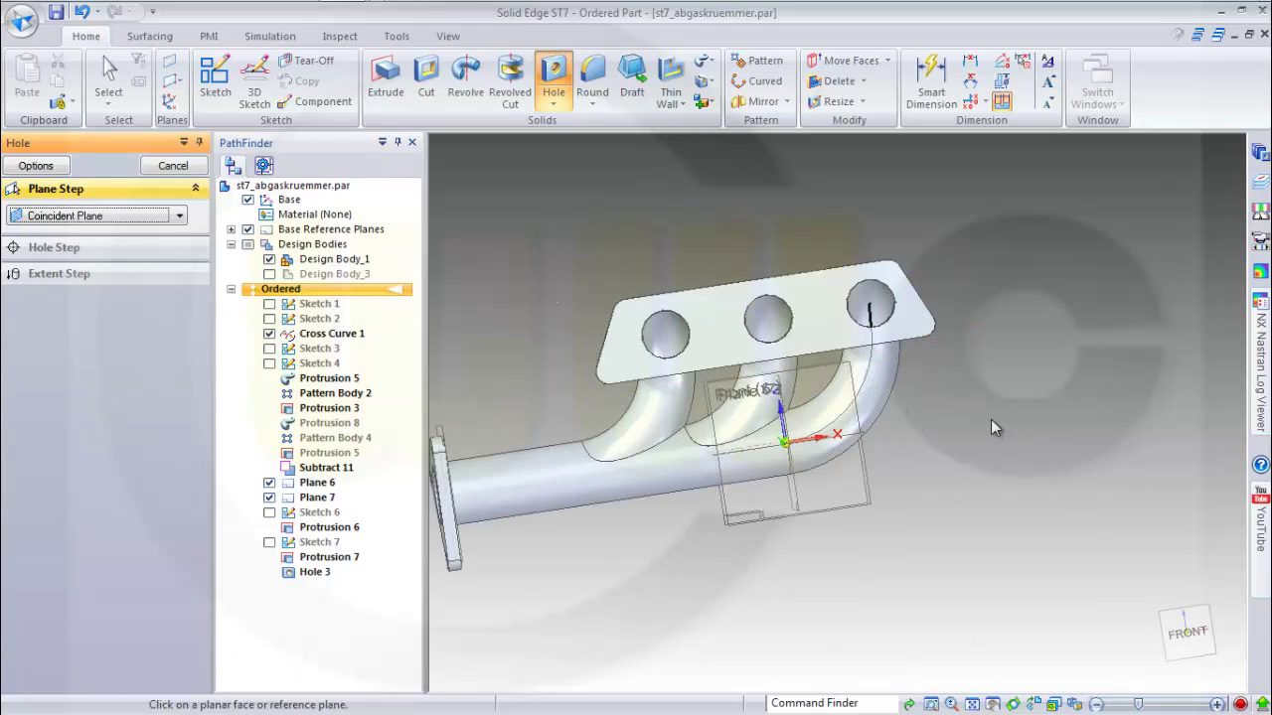
{"action": "key", "text": "Escape"}
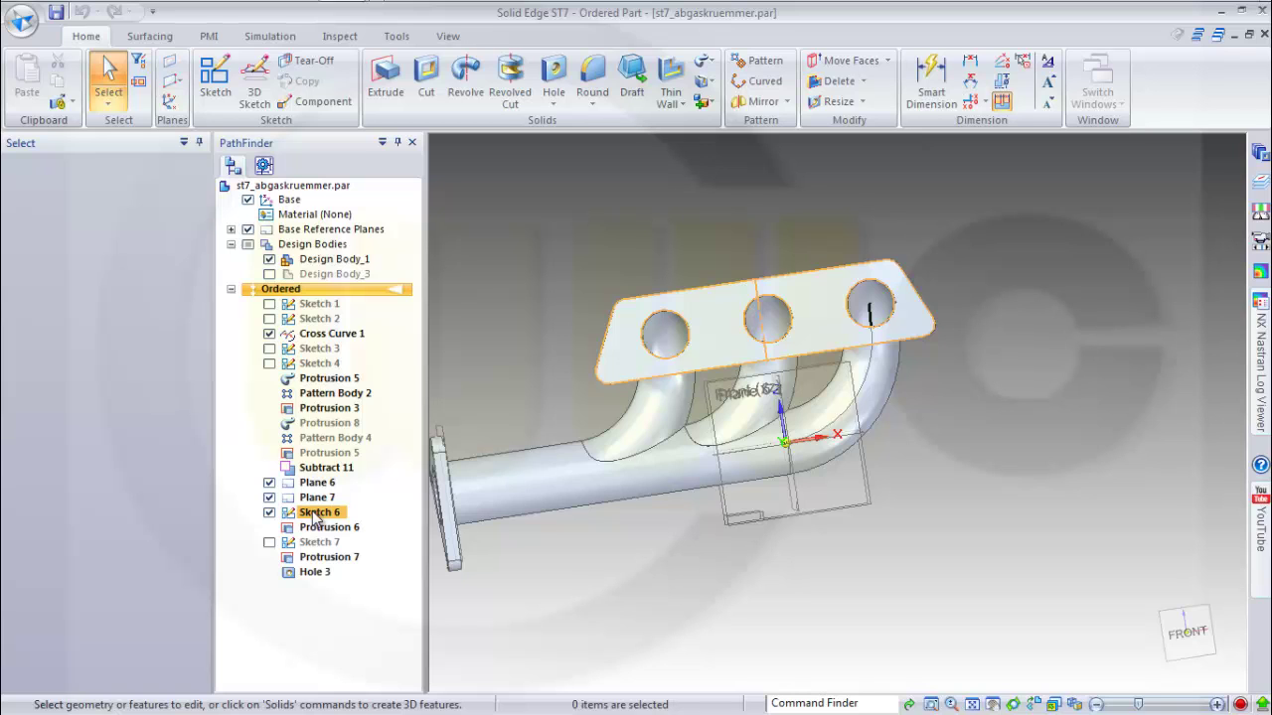
Edit the profile of Sketch 6 and dimension the distance from the vertical centre line to the rightmost opening's centre as 82 mm
{"action": "right_click", "coordinate": [316, 516]}
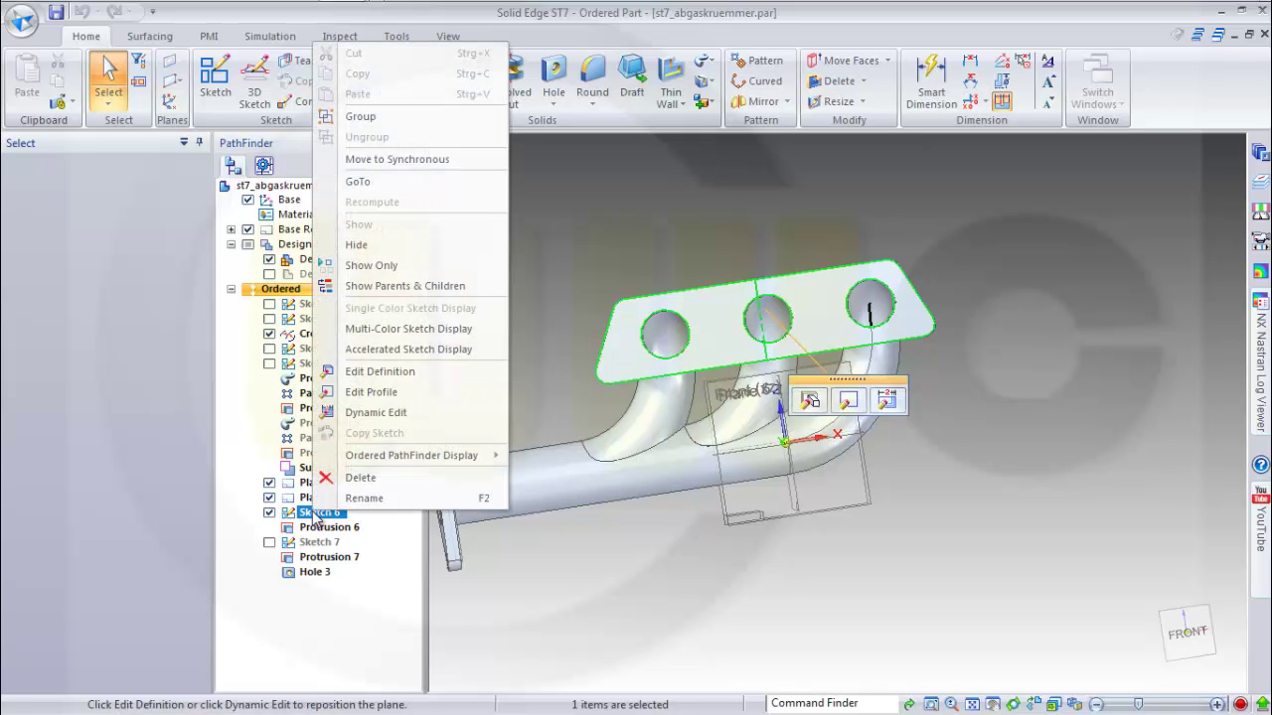
{"action": "left_click", "coordinate": [368, 392]}
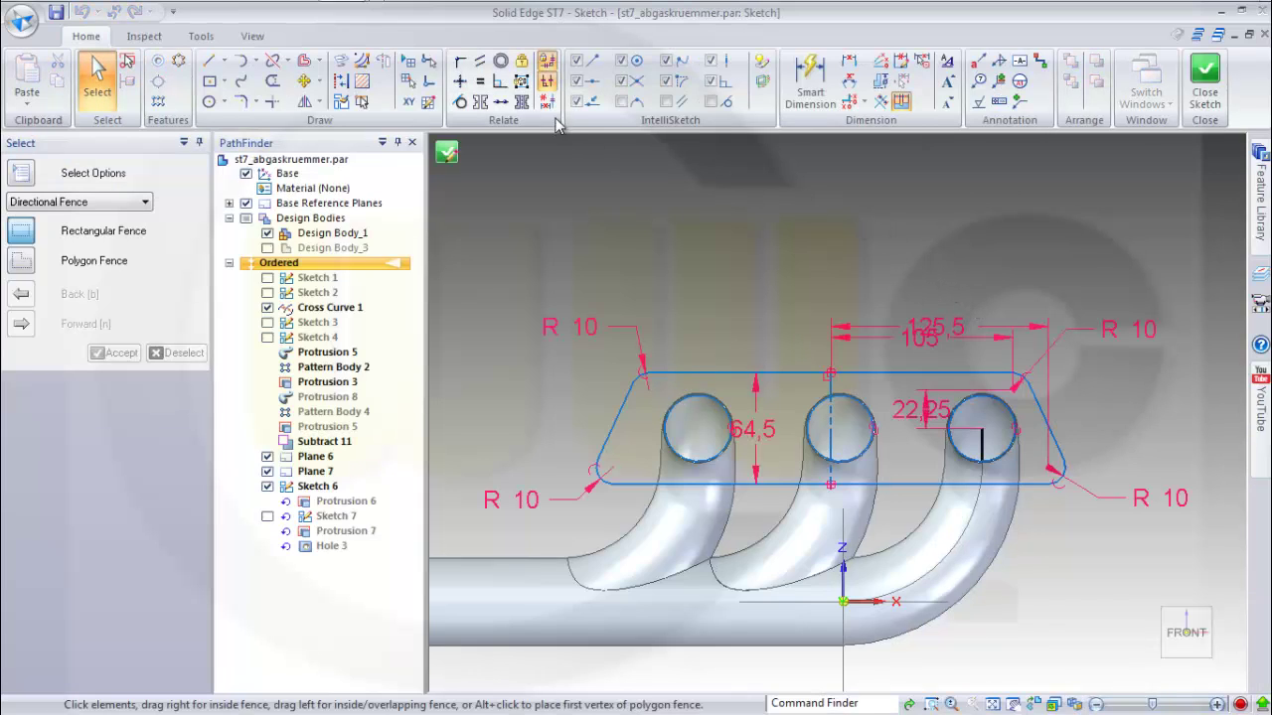
{"action": "left_click", "coordinate": [810, 80]}
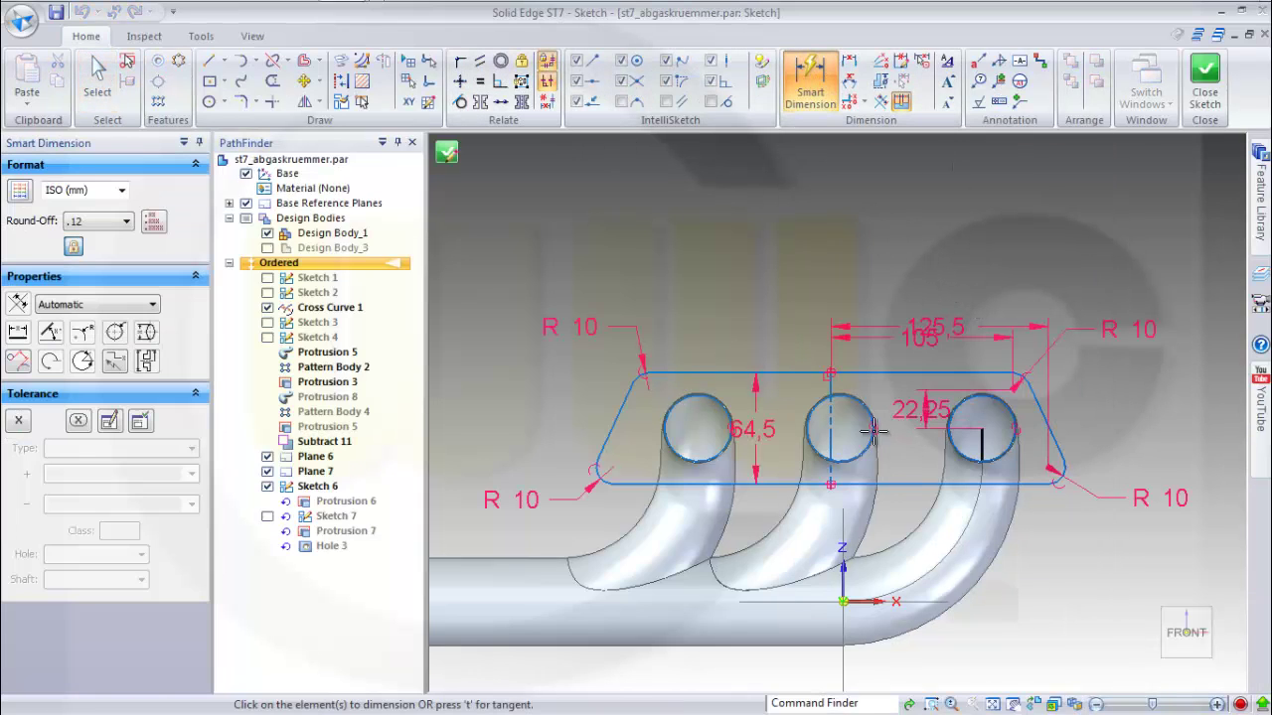
{"action": "left_click", "coordinate": [834, 415]}
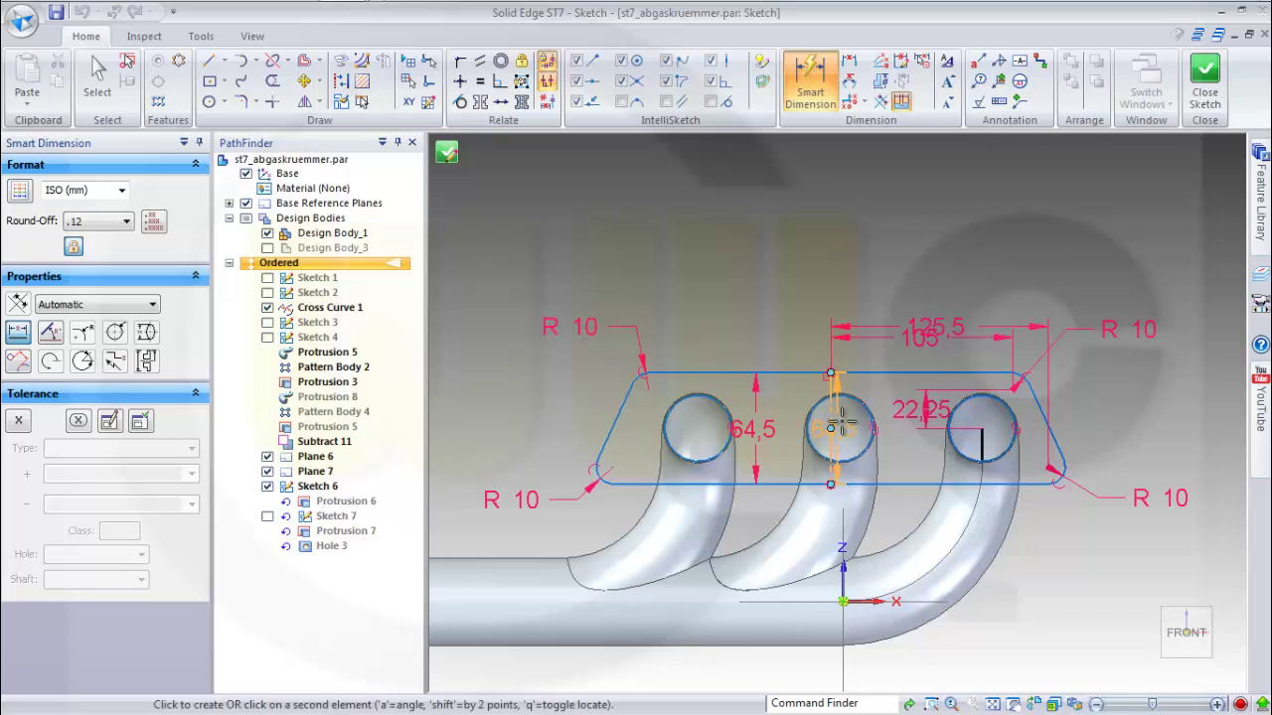
{"action": "left_click", "coordinate": [980, 429]}
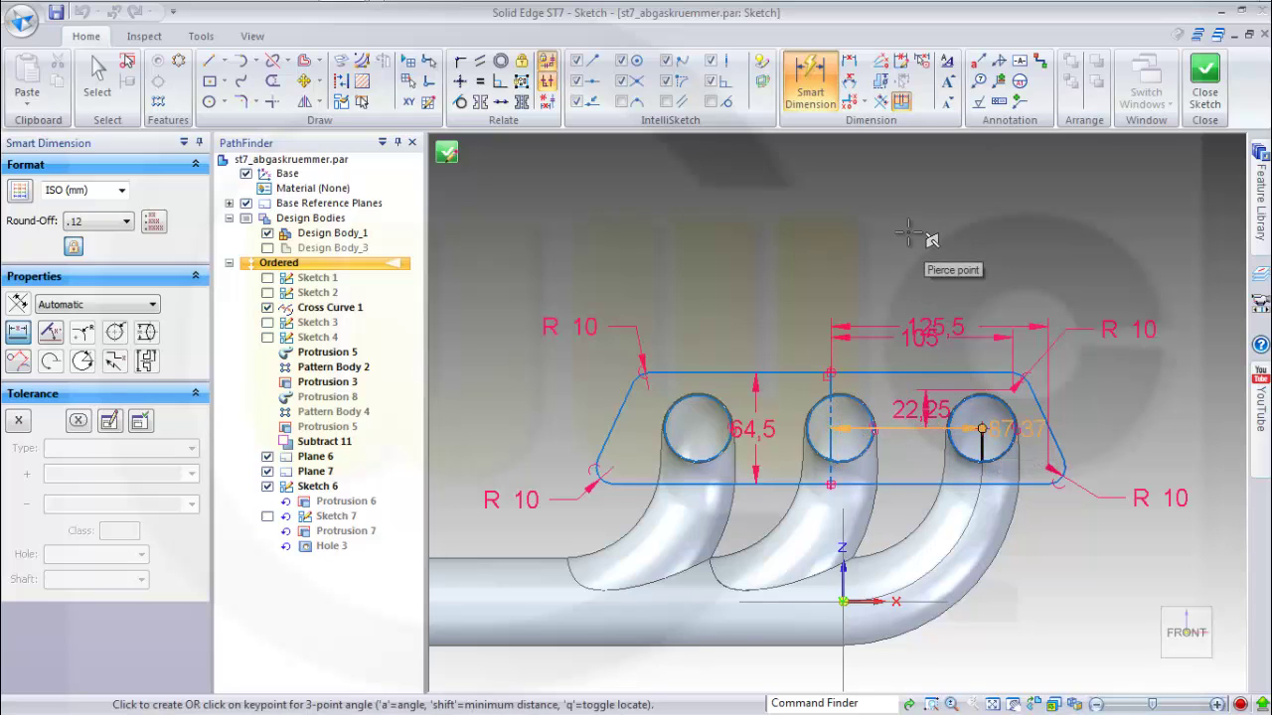
{"action": "left_click", "coordinate": [904, 229]}
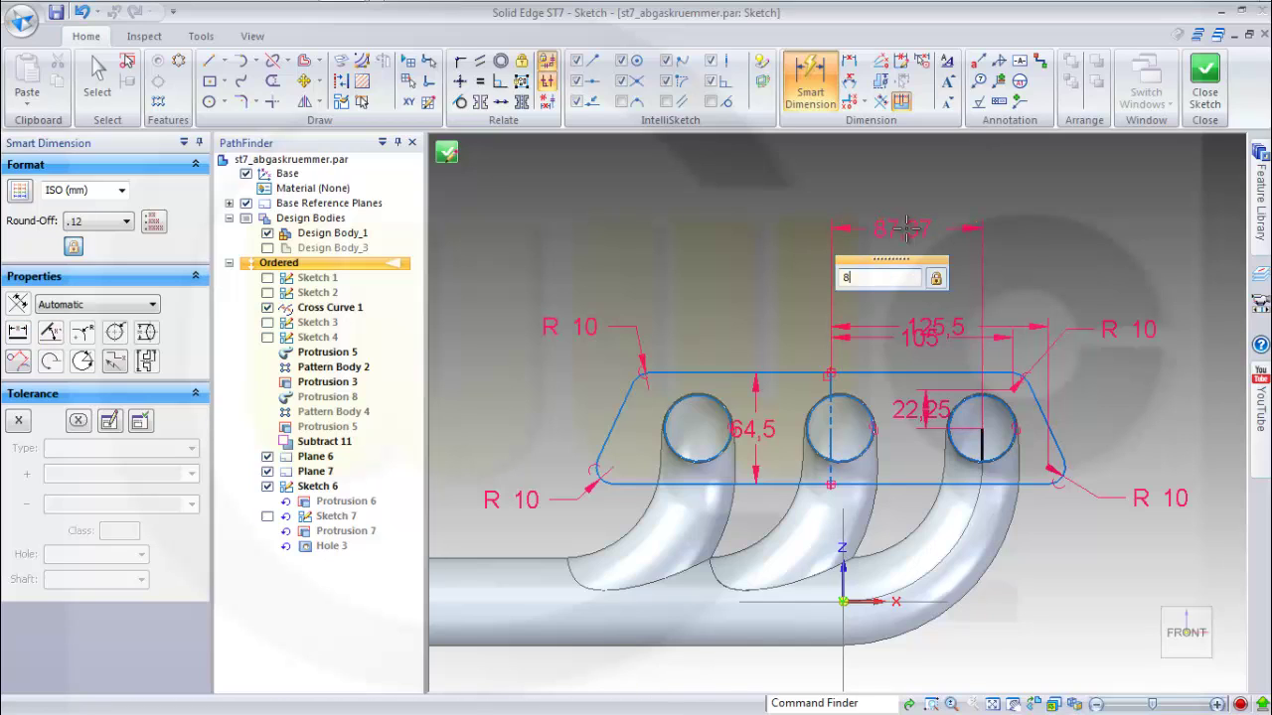
{"action": "key", "text": "Return"}
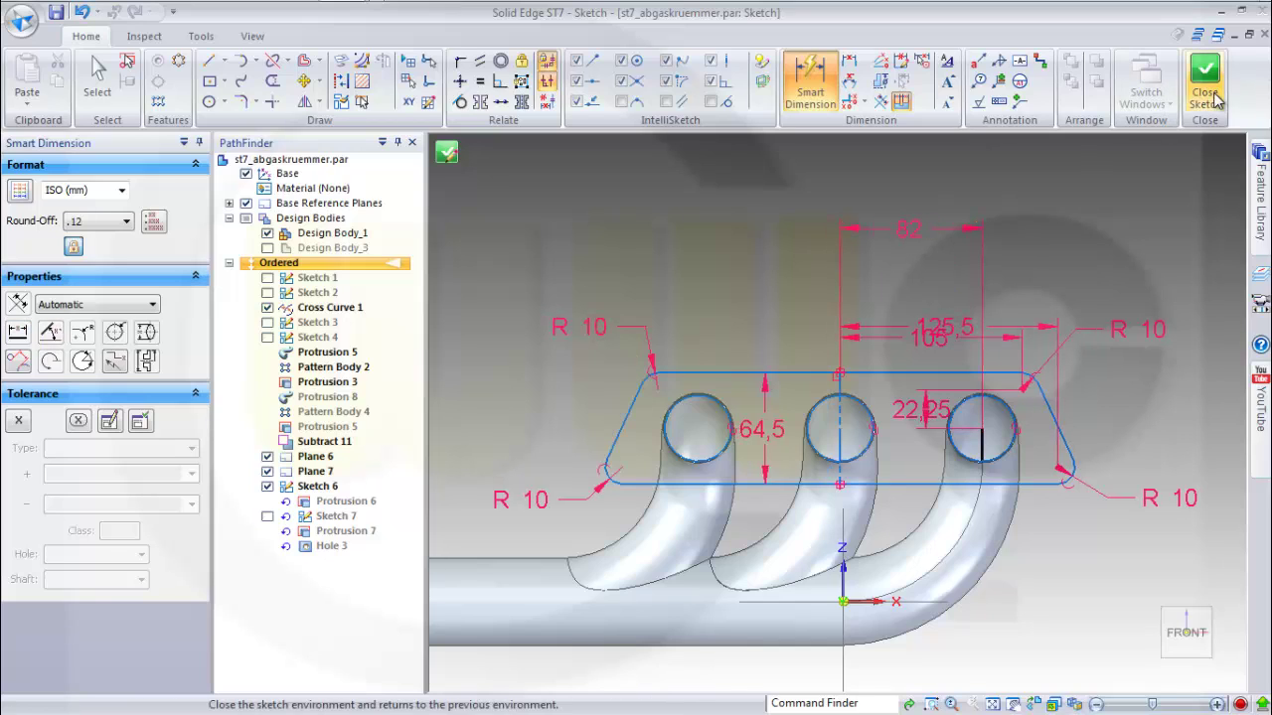
Close and finish the edited Sketch 6 of the three-opening flange
{"action": "left_click", "coordinate": [1204, 78]}
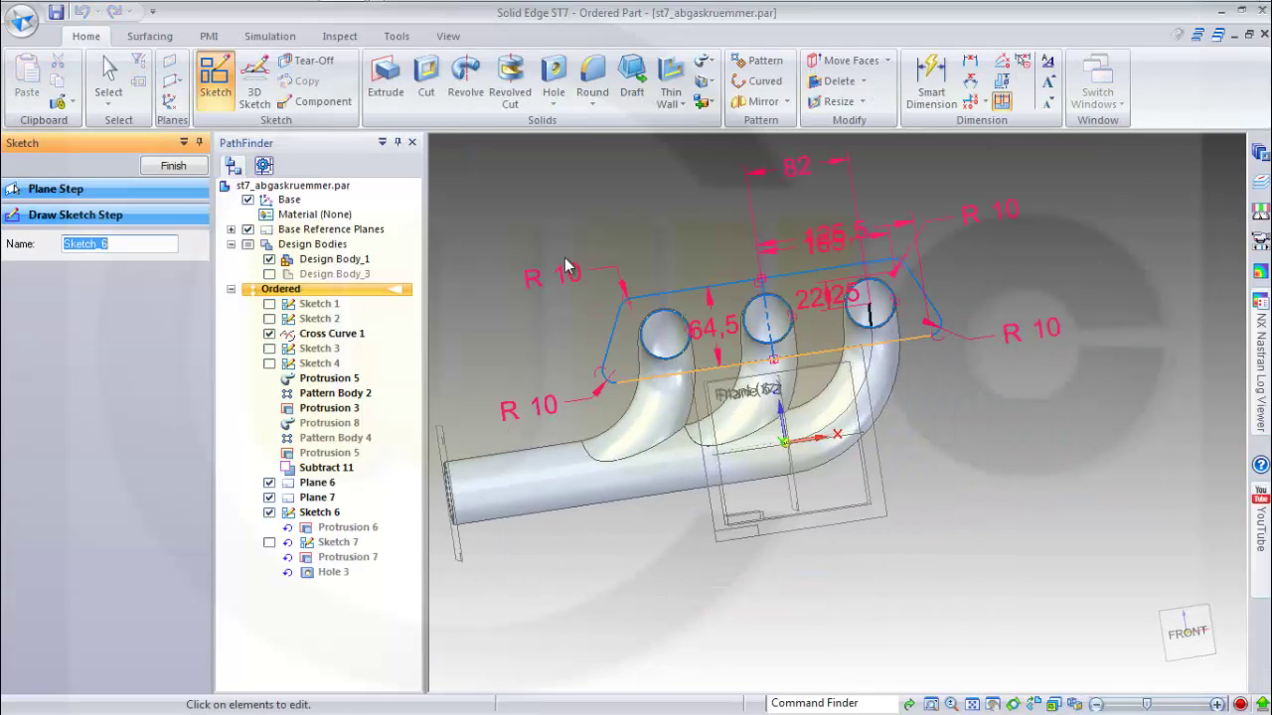
{"action": "left_click", "coordinate": [173, 165]}
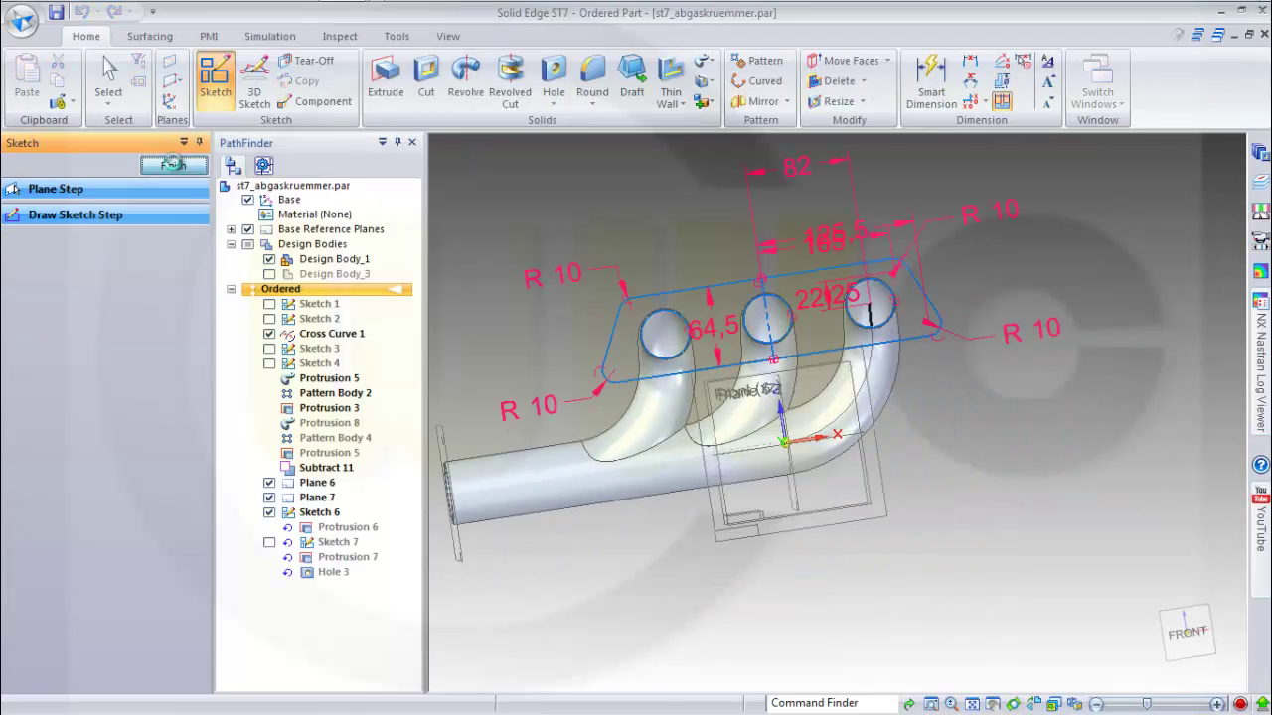
{"action": "left_click", "coordinate": [1023, 285]}
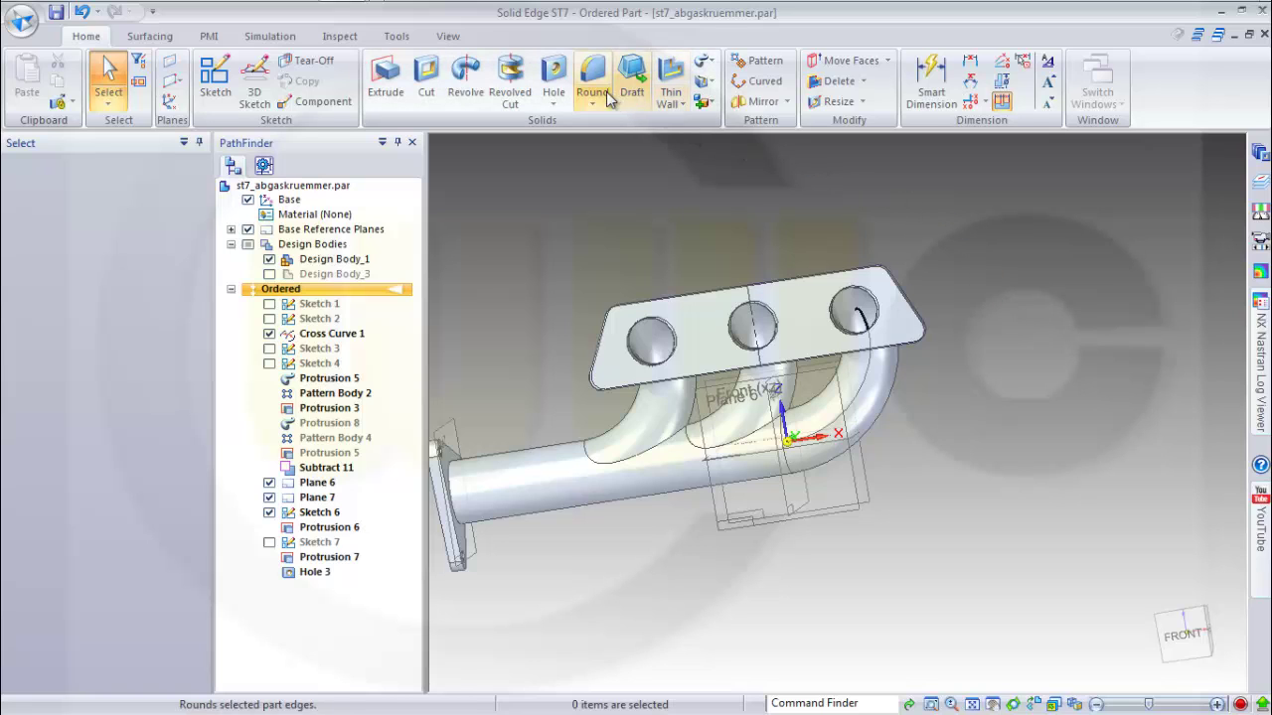
Start a Hole feature on the three-opening flange's front face and set the hole standard to mm with a 10 mm diameter
{"action": "left_click", "coordinate": [553, 78]}
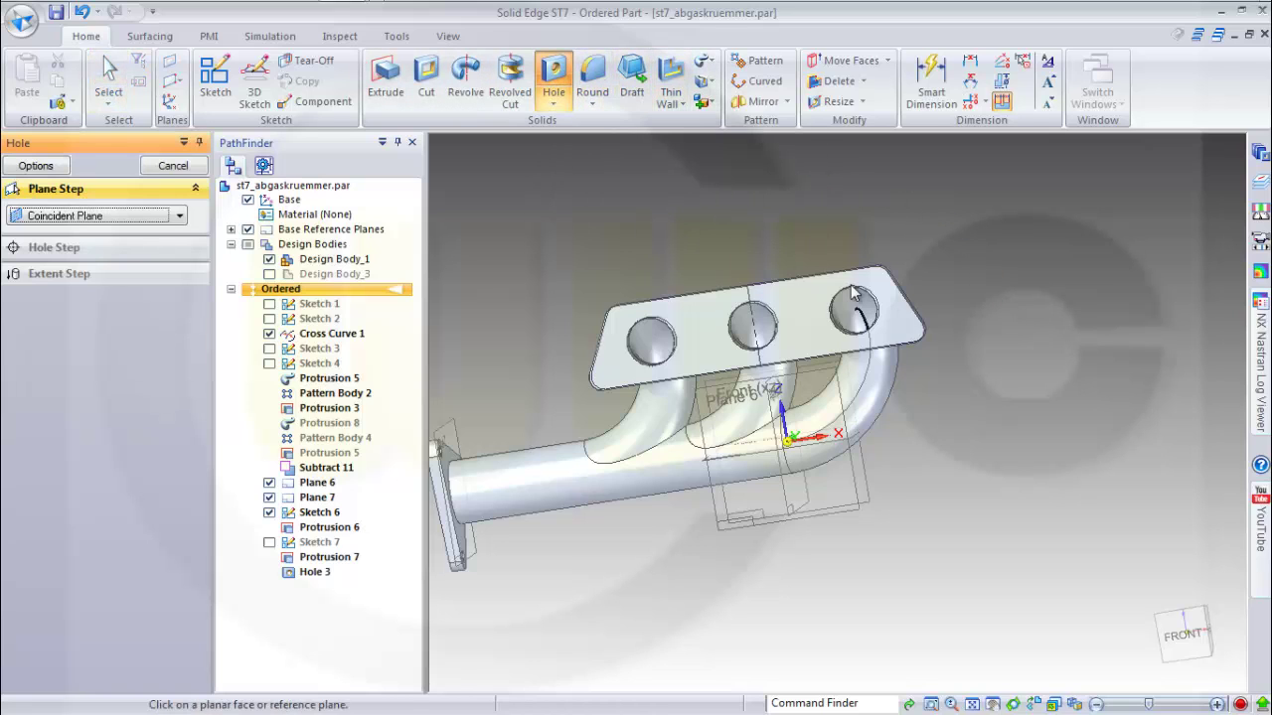
{"action": "left_click", "coordinate": [906, 329]}
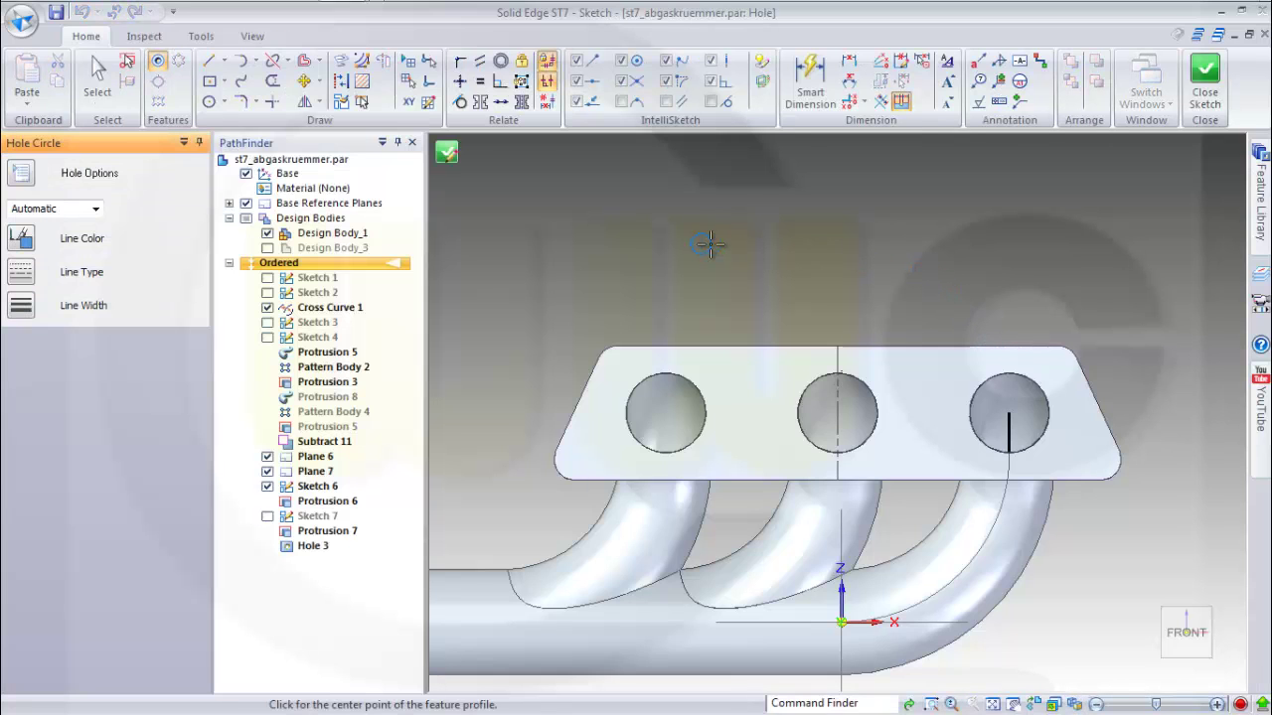
{"action": "left_click", "coordinate": [22, 176]}
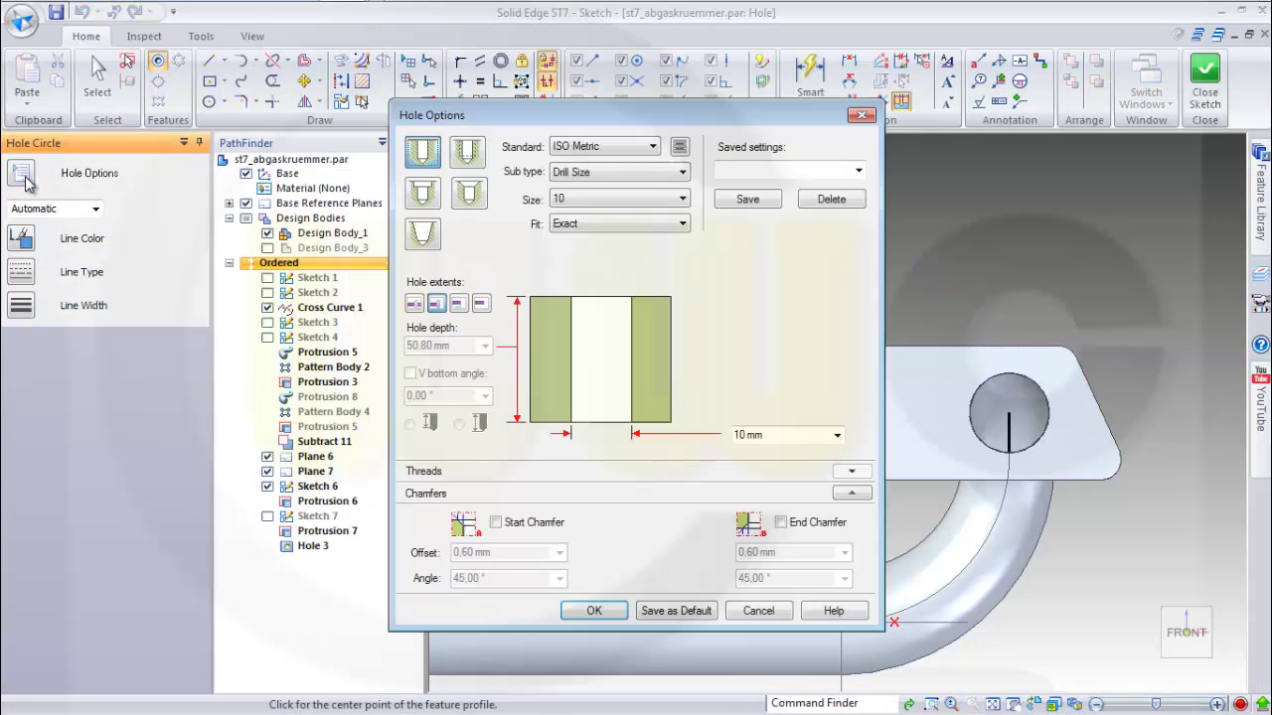
{"action": "left_click", "coordinate": [654, 147]}
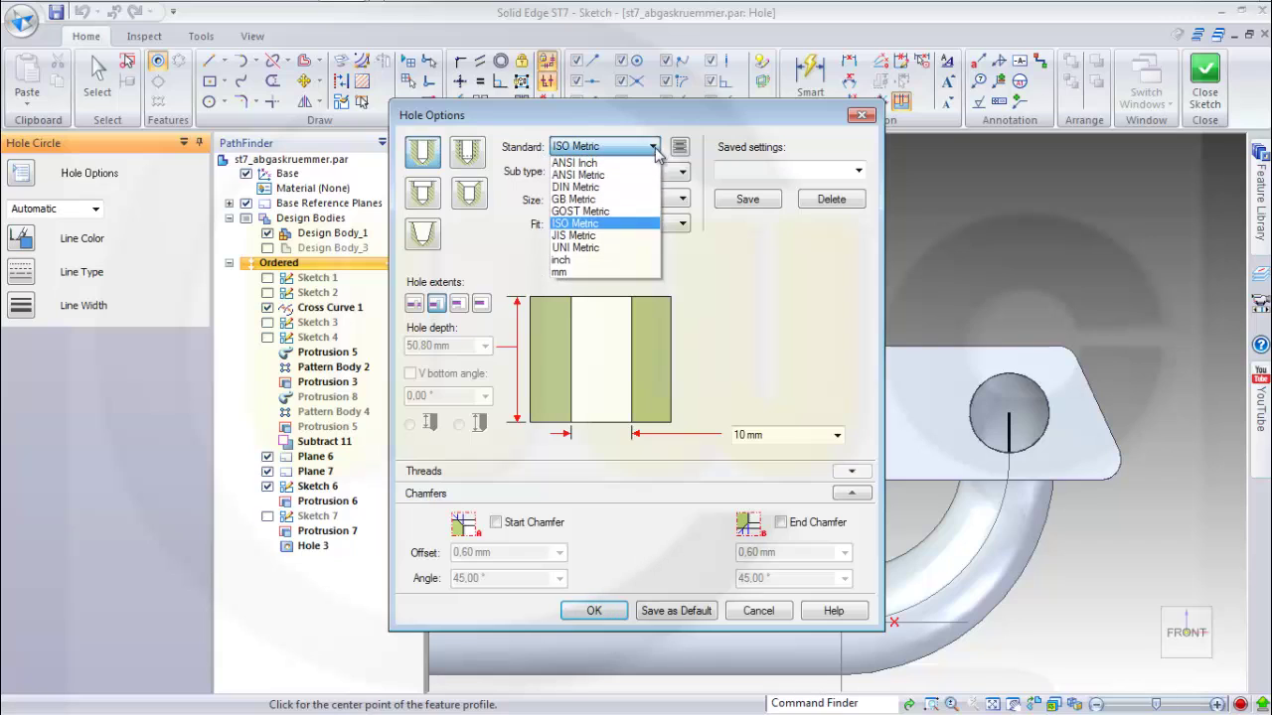
{"action": "left_click", "coordinate": [599, 268]}
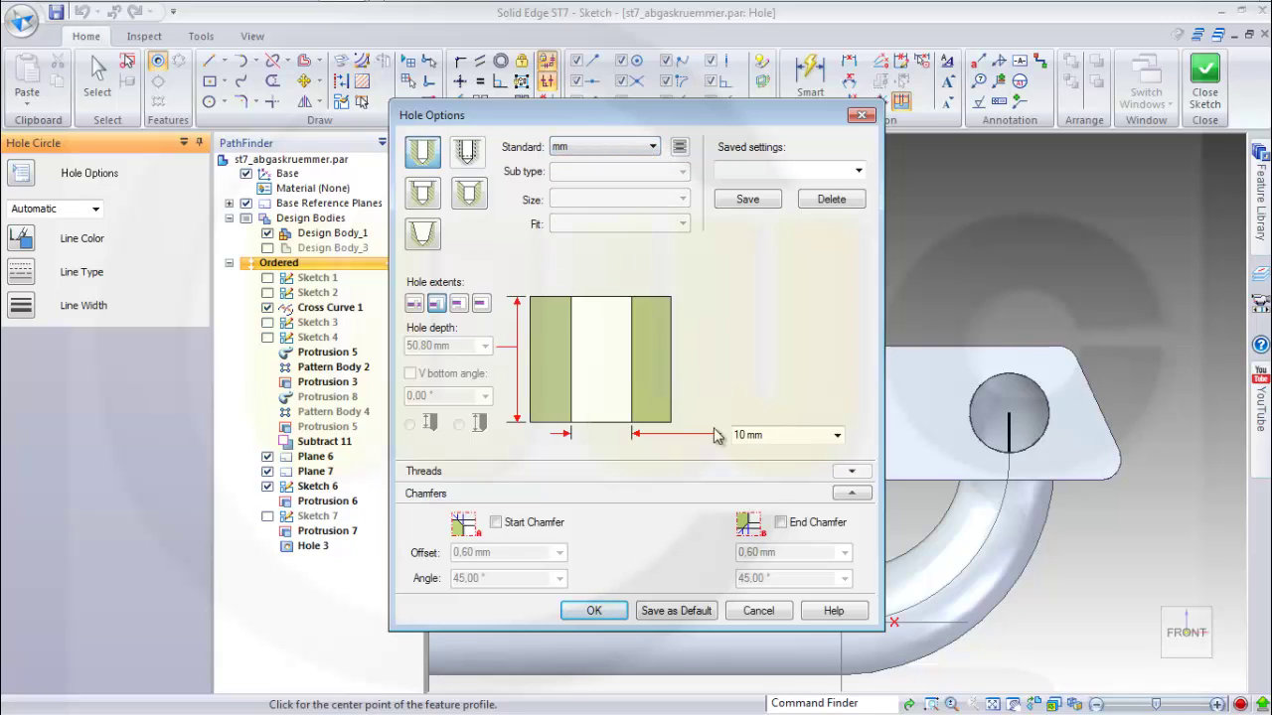
{"action": "left_click", "coordinate": [616, 615]}
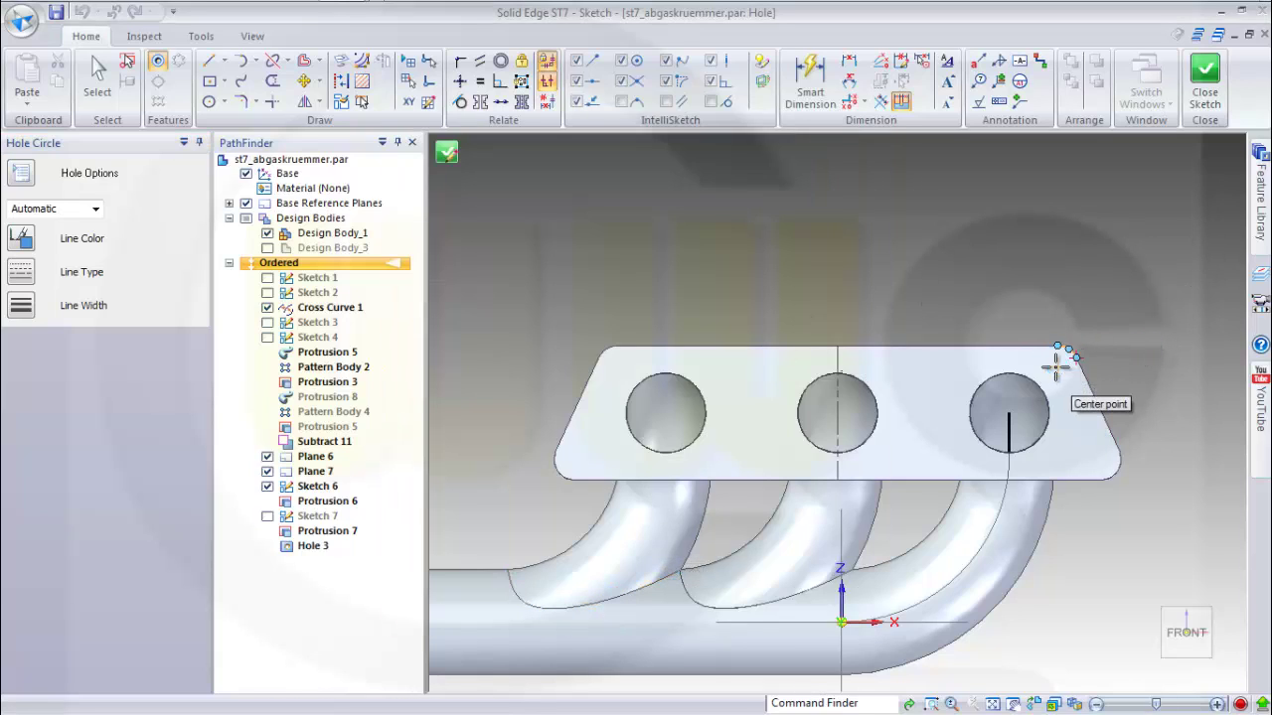
Place four hole circles concentric with the corner arcs of the three-opening flange
{"action": "left_click", "coordinate": [1056, 366]}
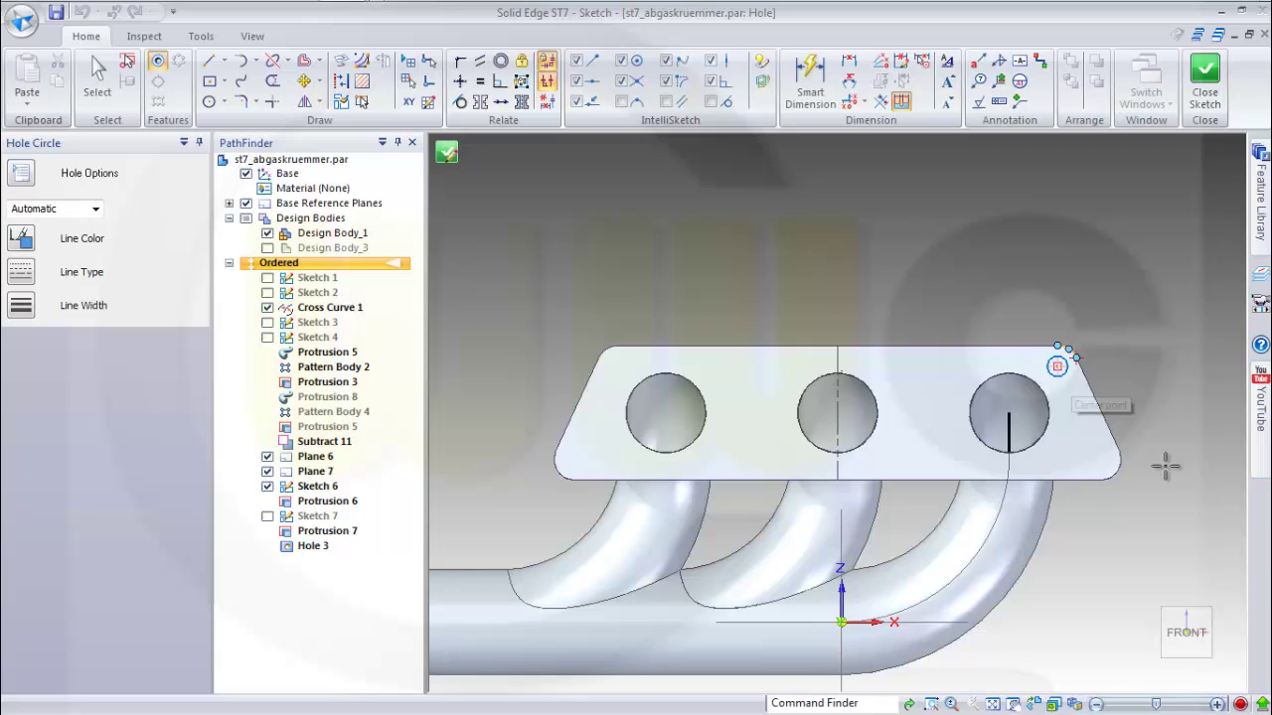
{"action": "left_click", "coordinate": [1099, 459]}
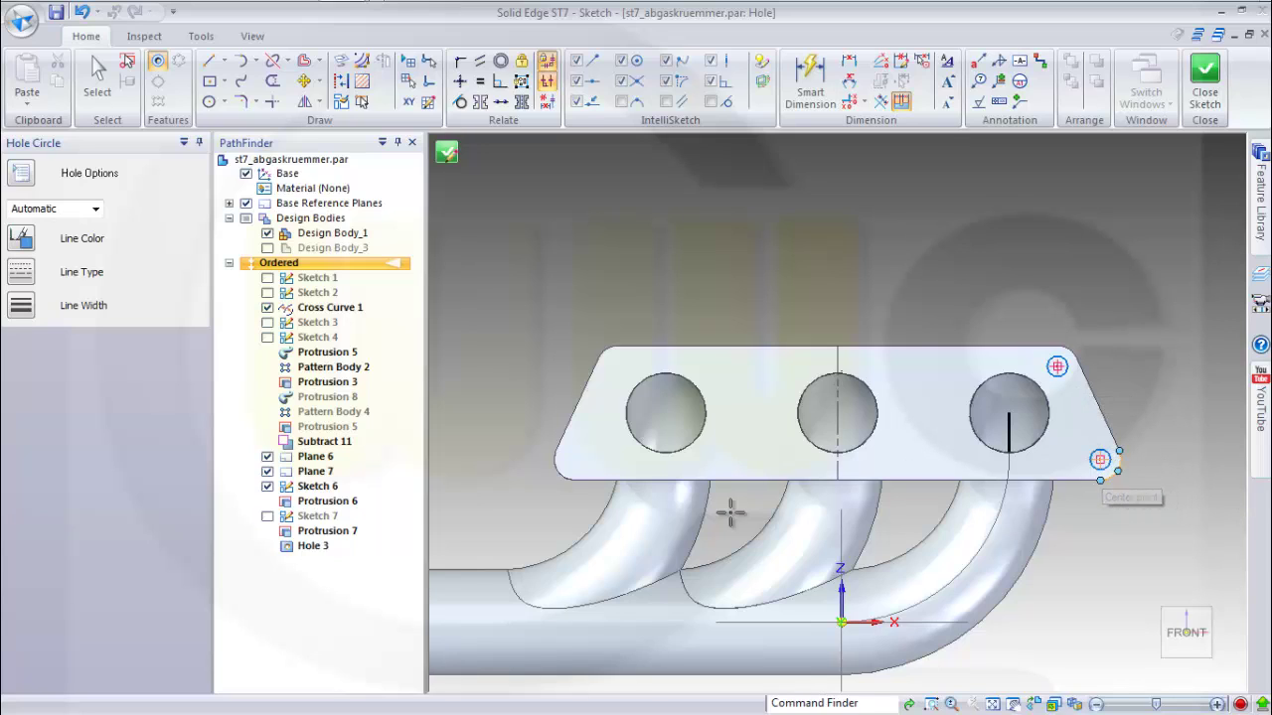
{"action": "left_click", "coordinate": [574, 459]}
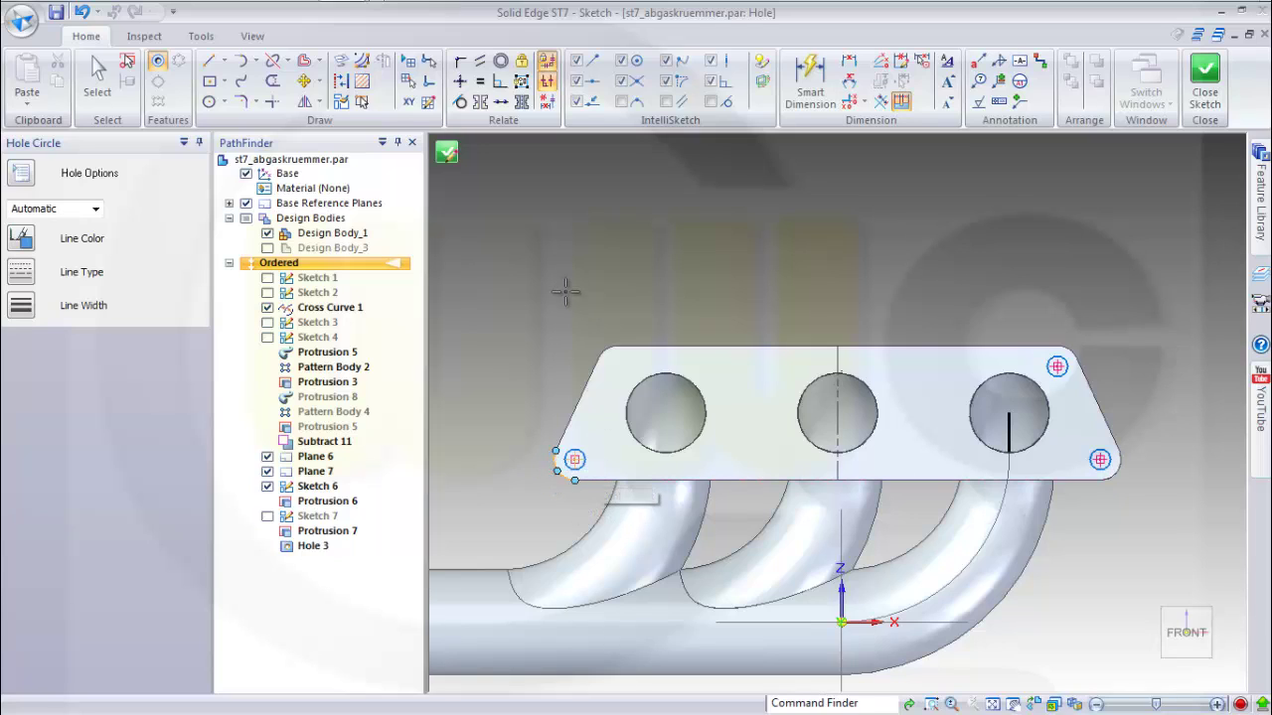
{"action": "left_click", "coordinate": [617, 365]}
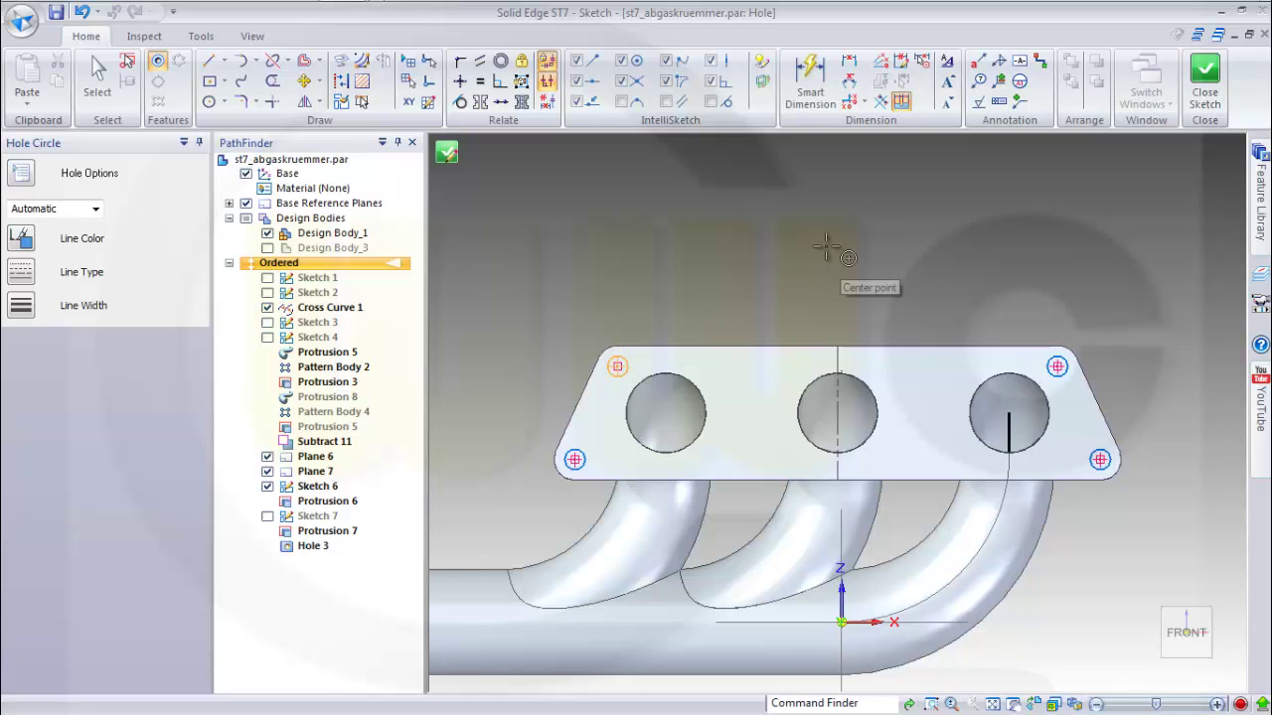
Place four more hole circles between the openings, aligned horizontally with the corner holes and vertically with each other, and end circle placement
{"action": "scroll", "coordinate": [609, 362], "scroll_direction": "up", "scroll_amount": 1}
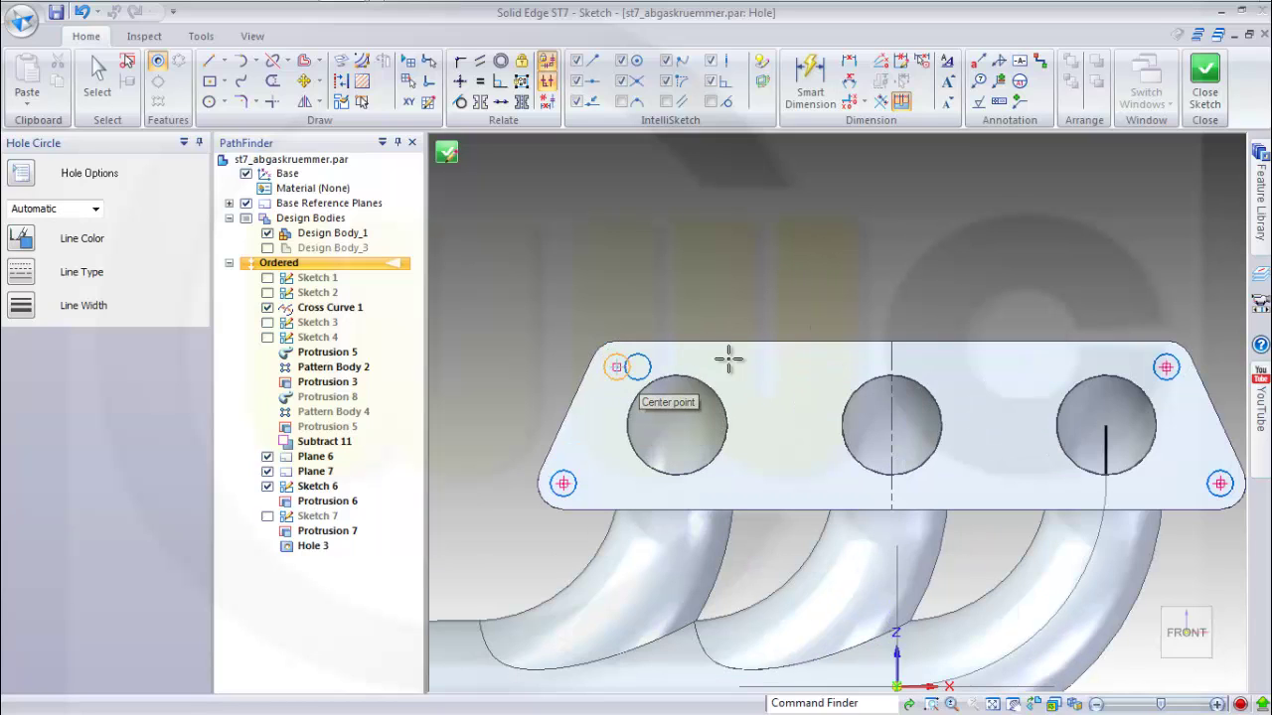
{"action": "left_click", "coordinate": [784, 367]}
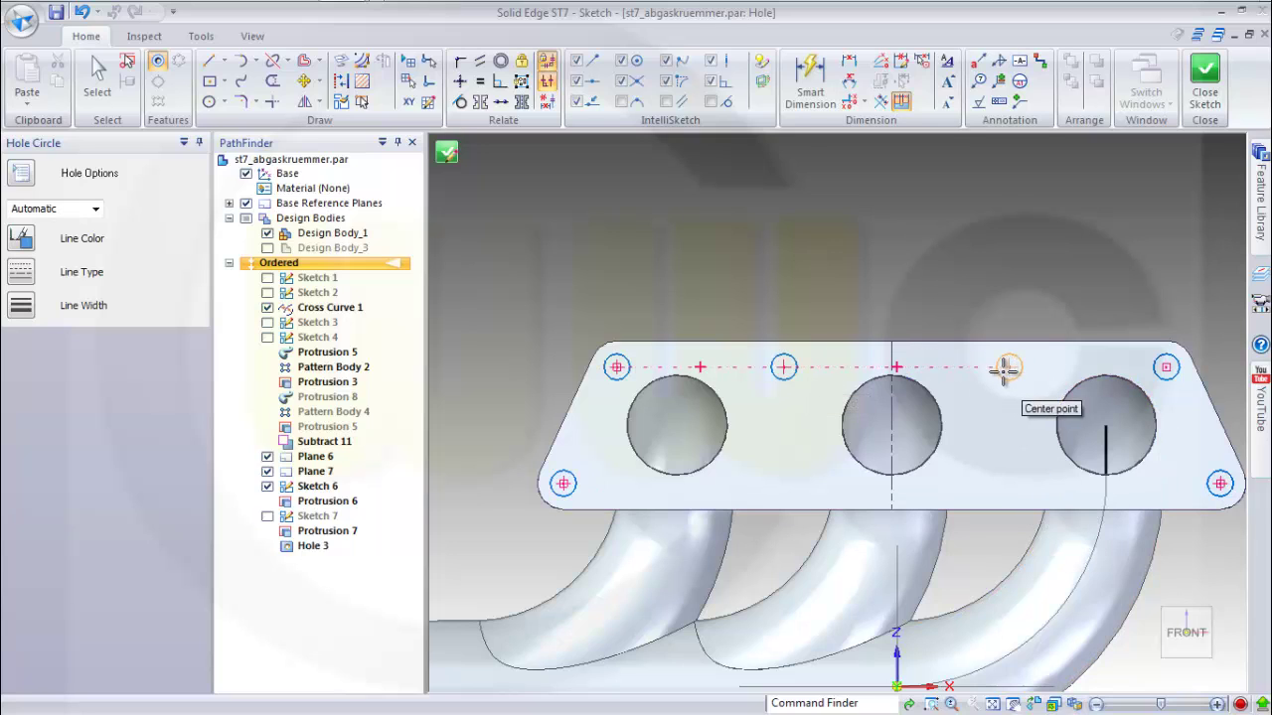
{"action": "left_click", "coordinate": [1006, 366]}
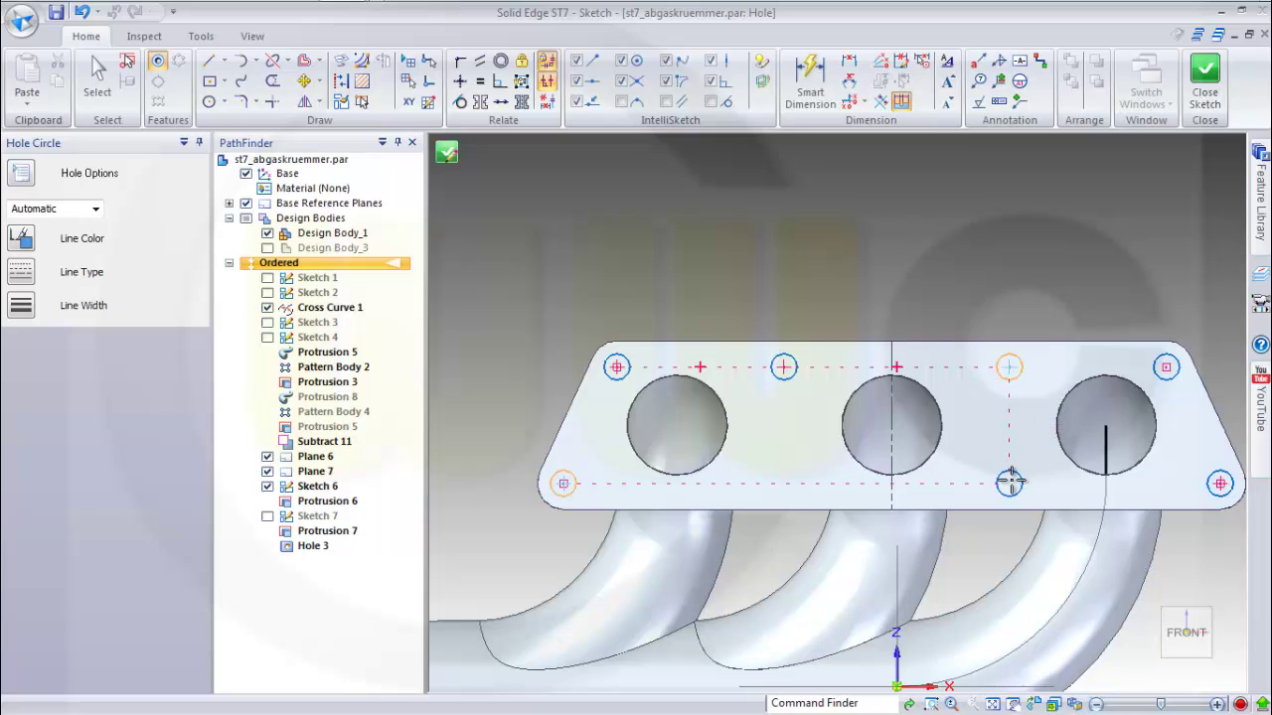
{"action": "left_click", "coordinate": [1010, 482]}
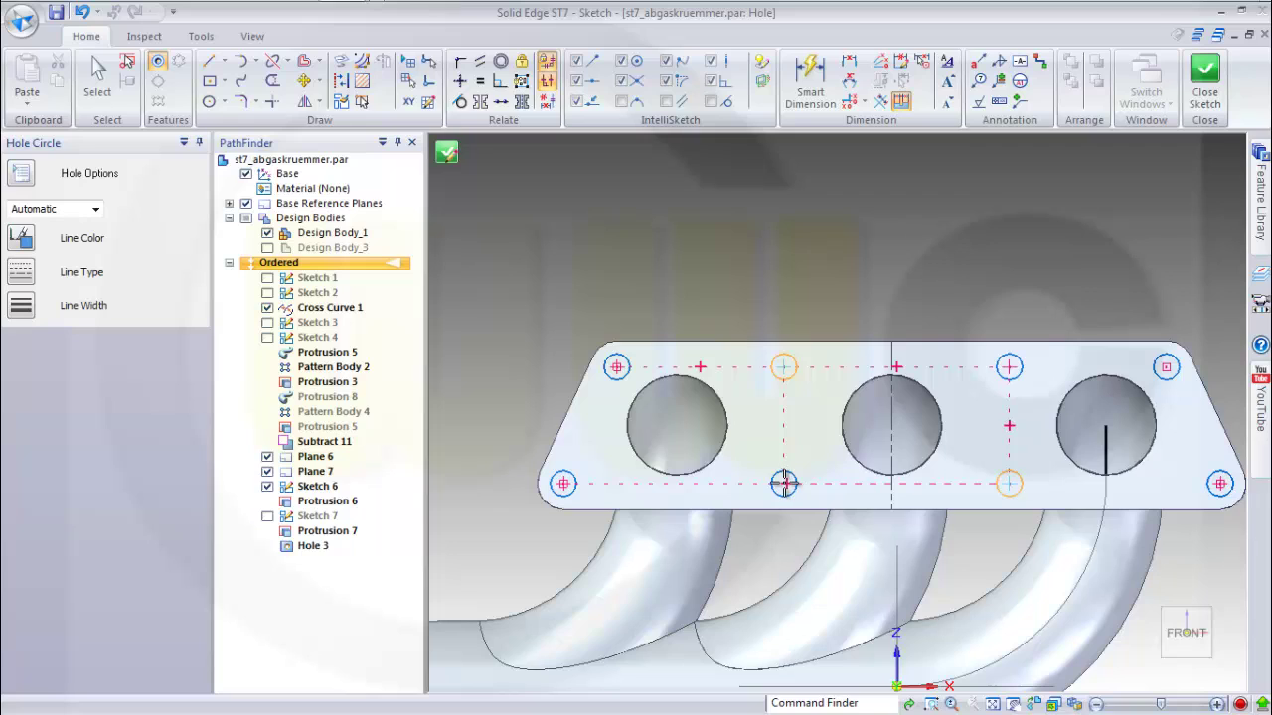
{"action": "left_click", "coordinate": [784, 483]}
{"action": "left_click", "coordinate": [784, 483]}
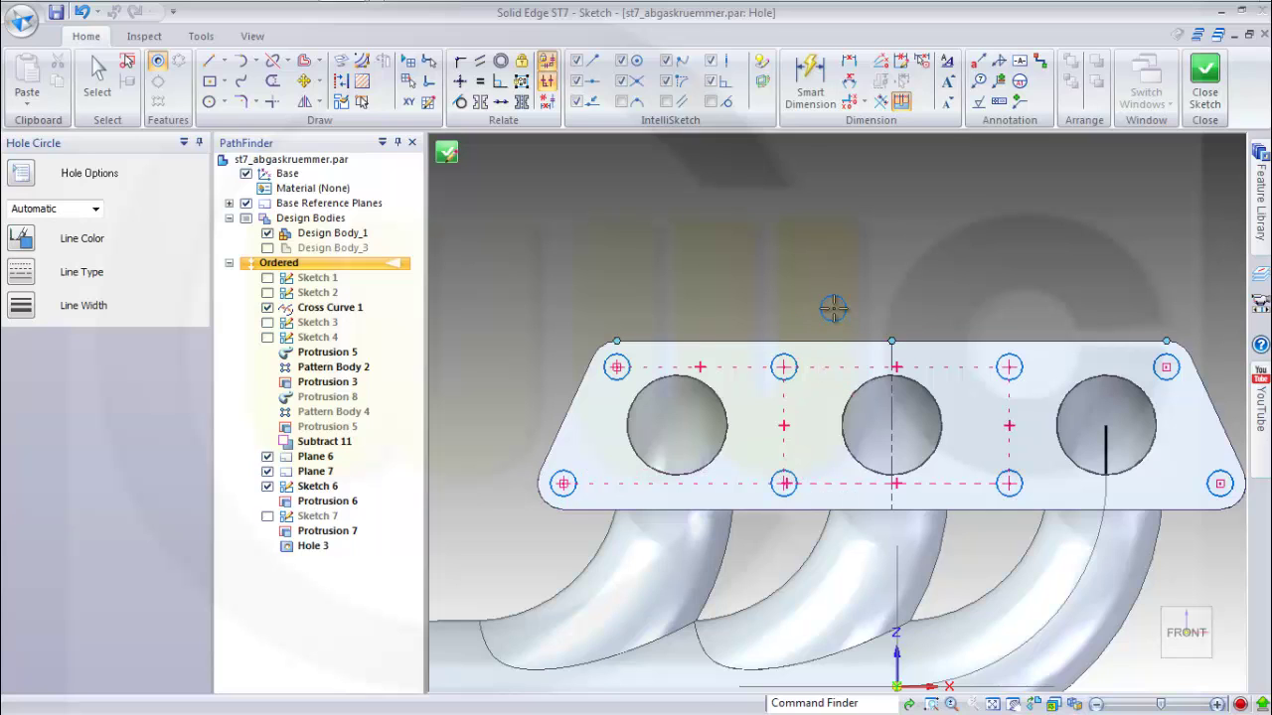
{"action": "key", "text": "Escape"}
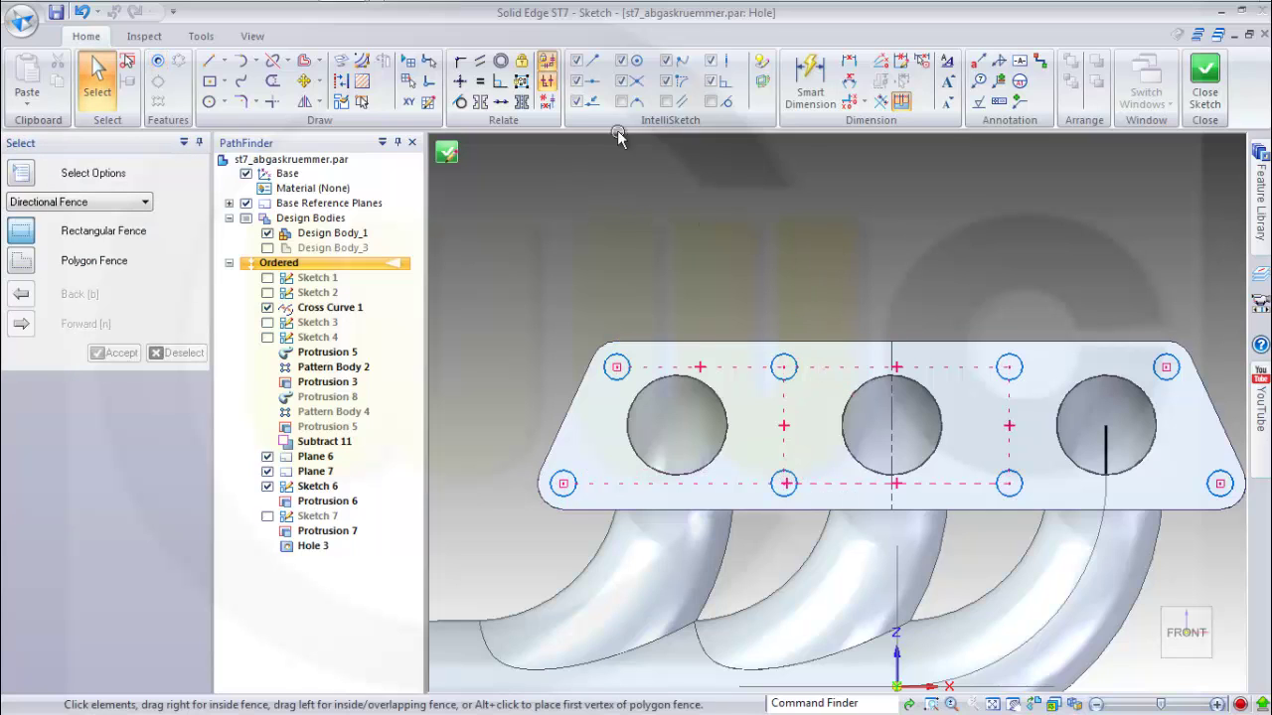
Dimension the upper-left corner hole 64 mm from its inner neighbour, and dimension the spacing of the lower-left hole pair
{"action": "left_click", "coordinate": [809, 80]}
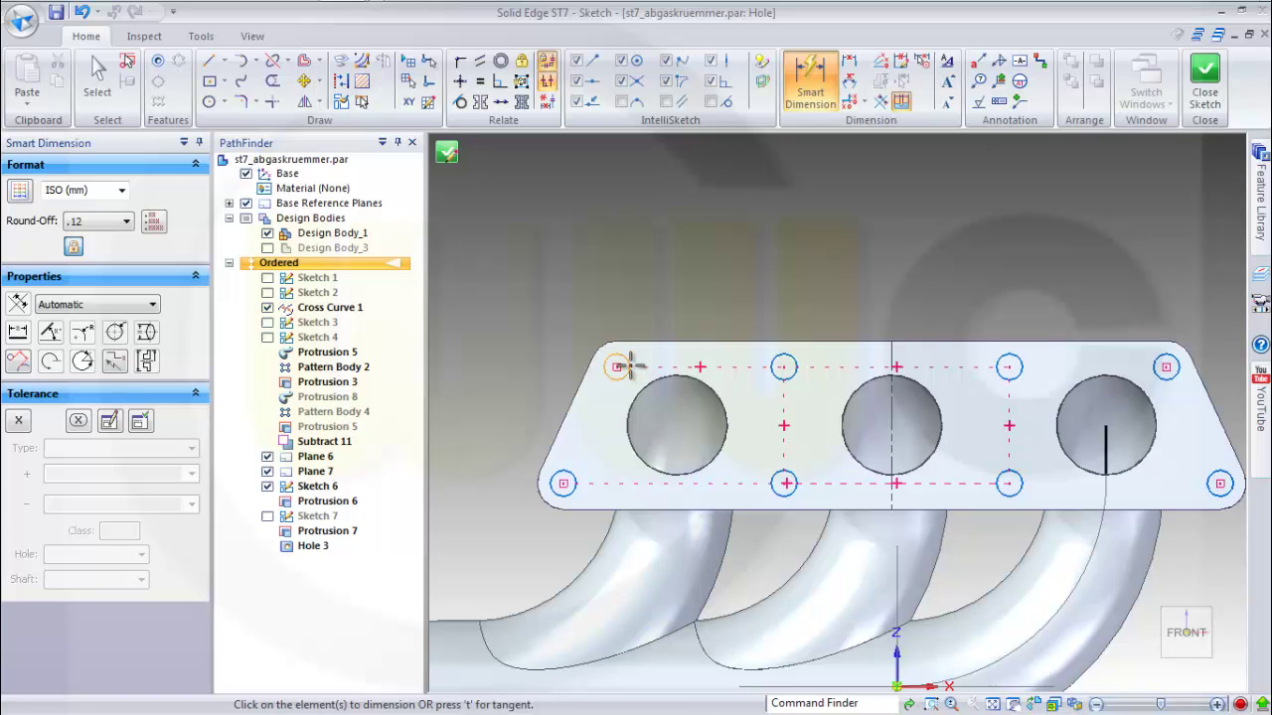
{"action": "left_click", "coordinate": [628, 368]}
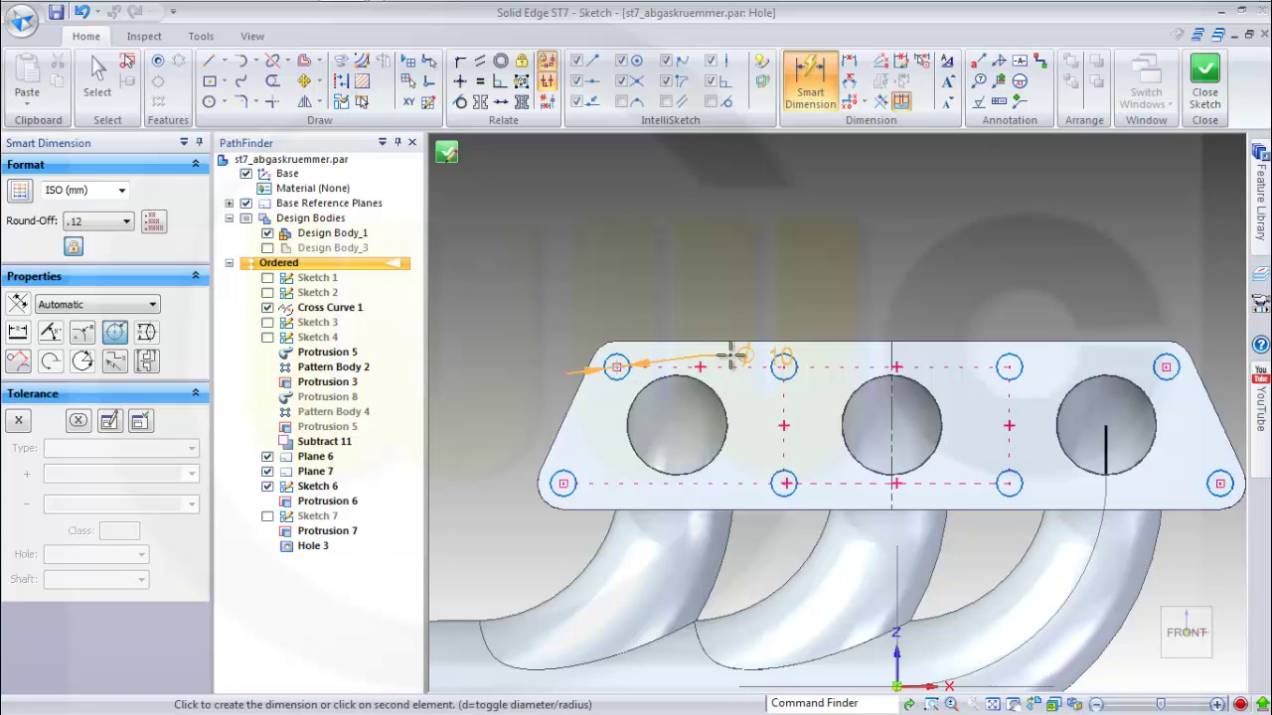
{"action": "left_click", "coordinate": [780, 367]}
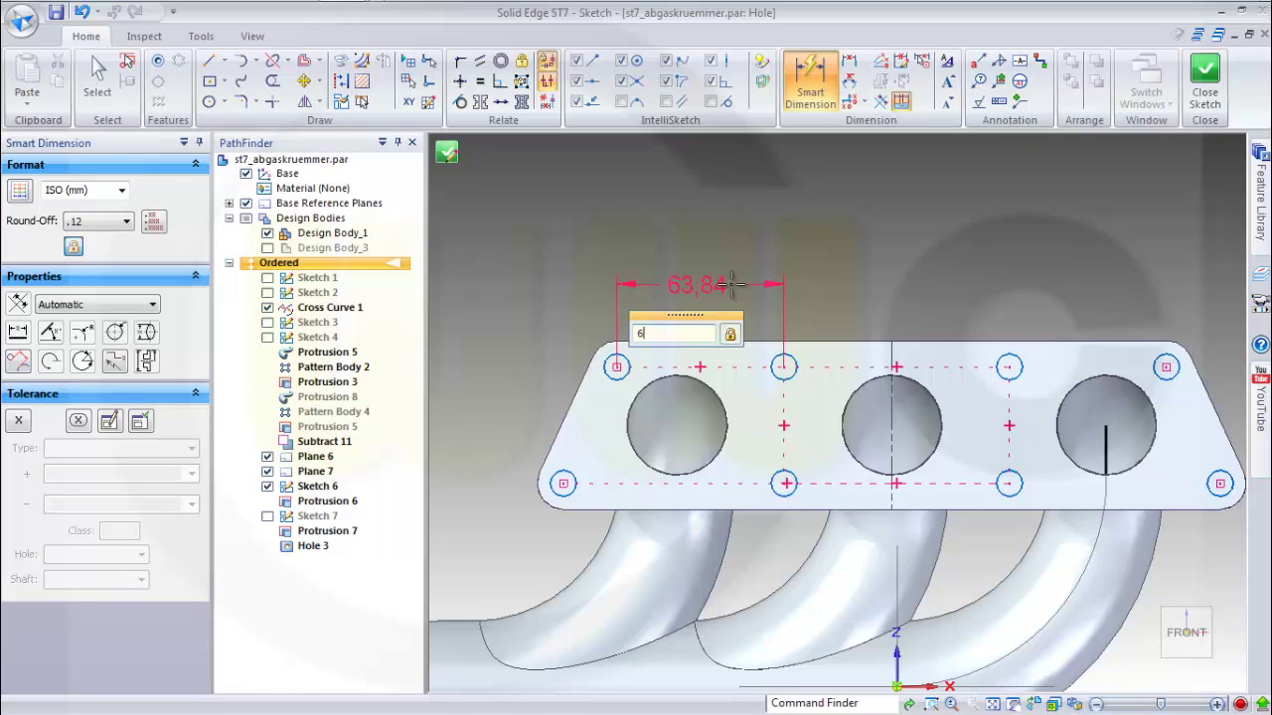
{"action": "key", "text": "Return"}
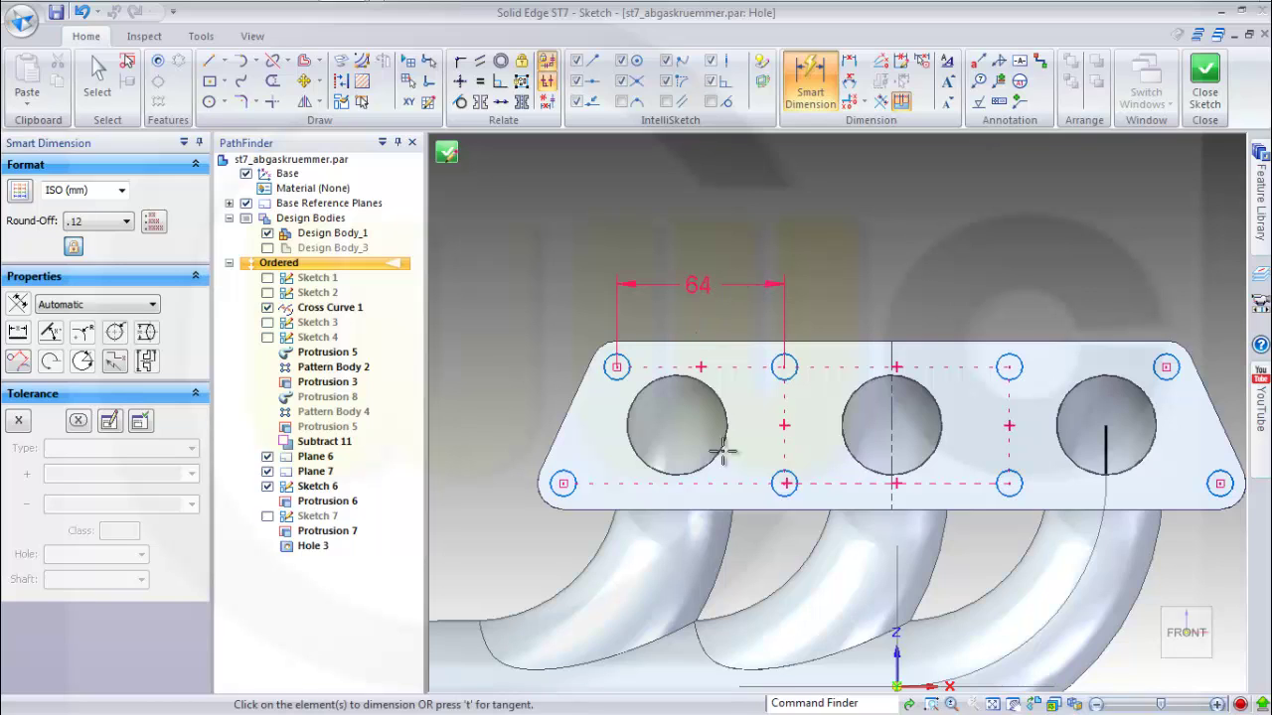
{"action": "left_click", "coordinate": [773, 484]}
{"action": "left_click", "coordinate": [578, 481]}
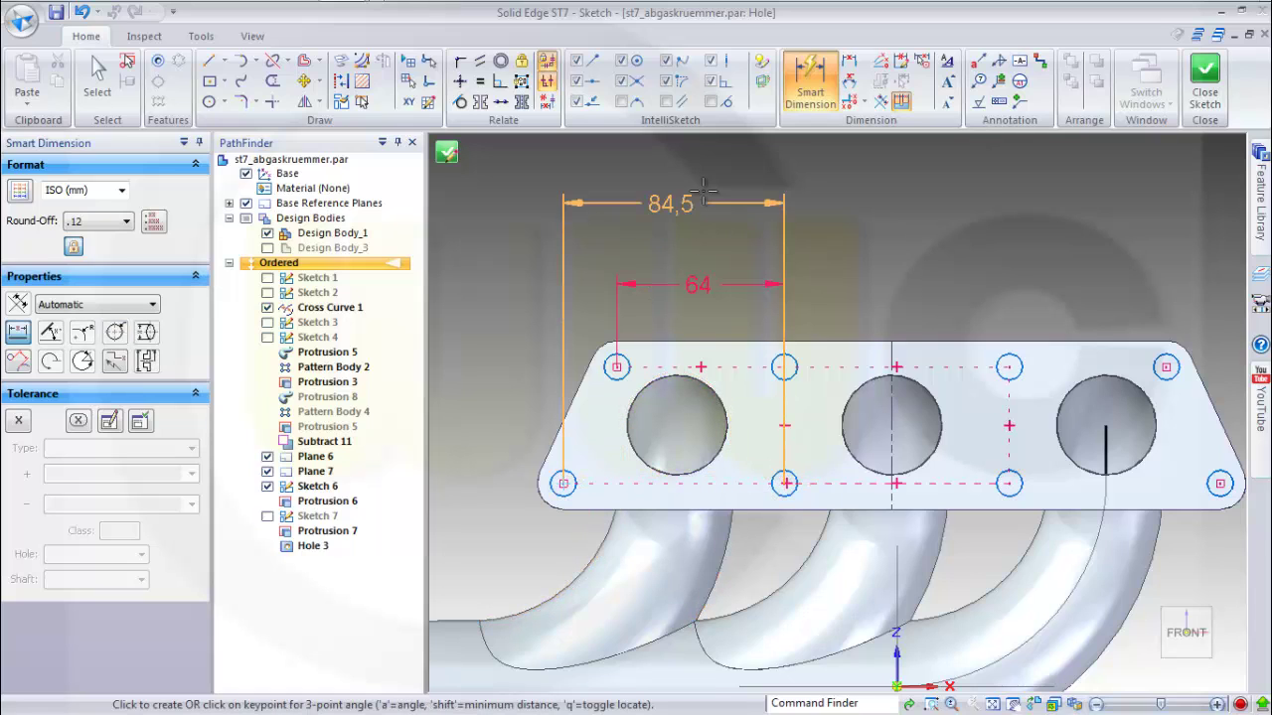
{"action": "left_click", "coordinate": [671, 196]}
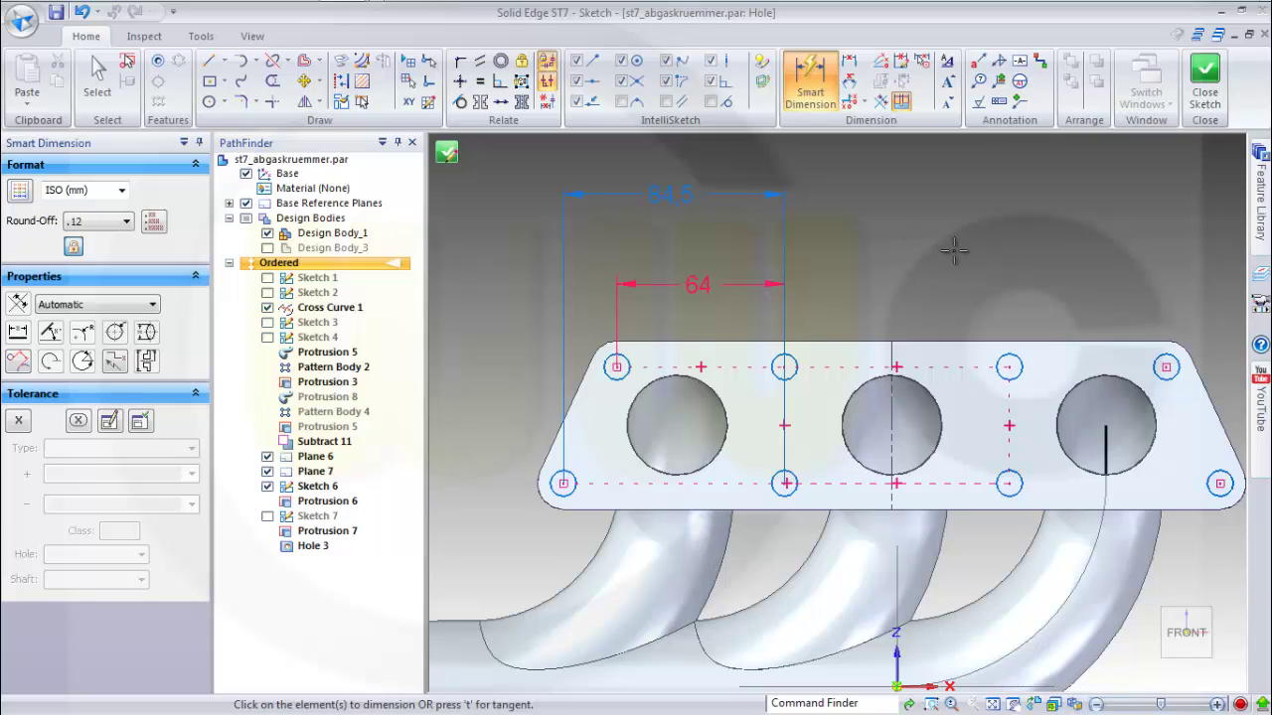
Dimension the two inner holes of the upper row 82 mm apart
{"action": "left_click", "coordinate": [801, 365]}
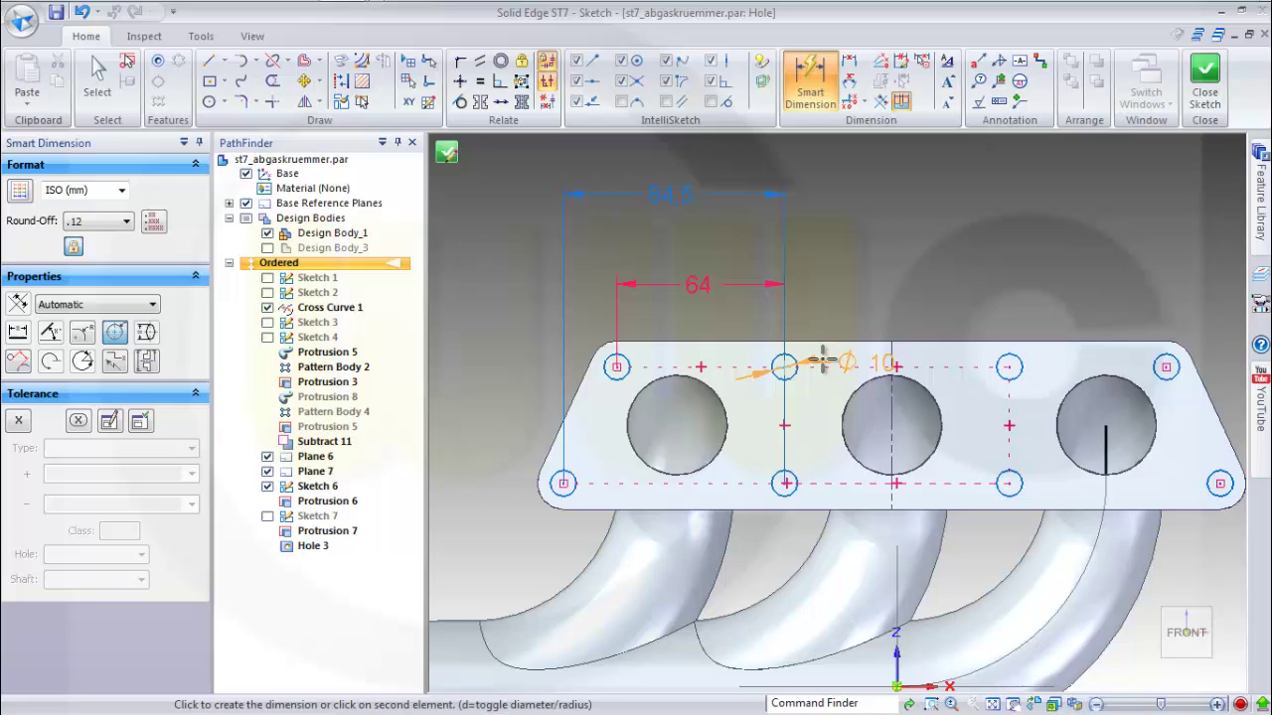
{"action": "left_click", "coordinate": [1008, 358]}
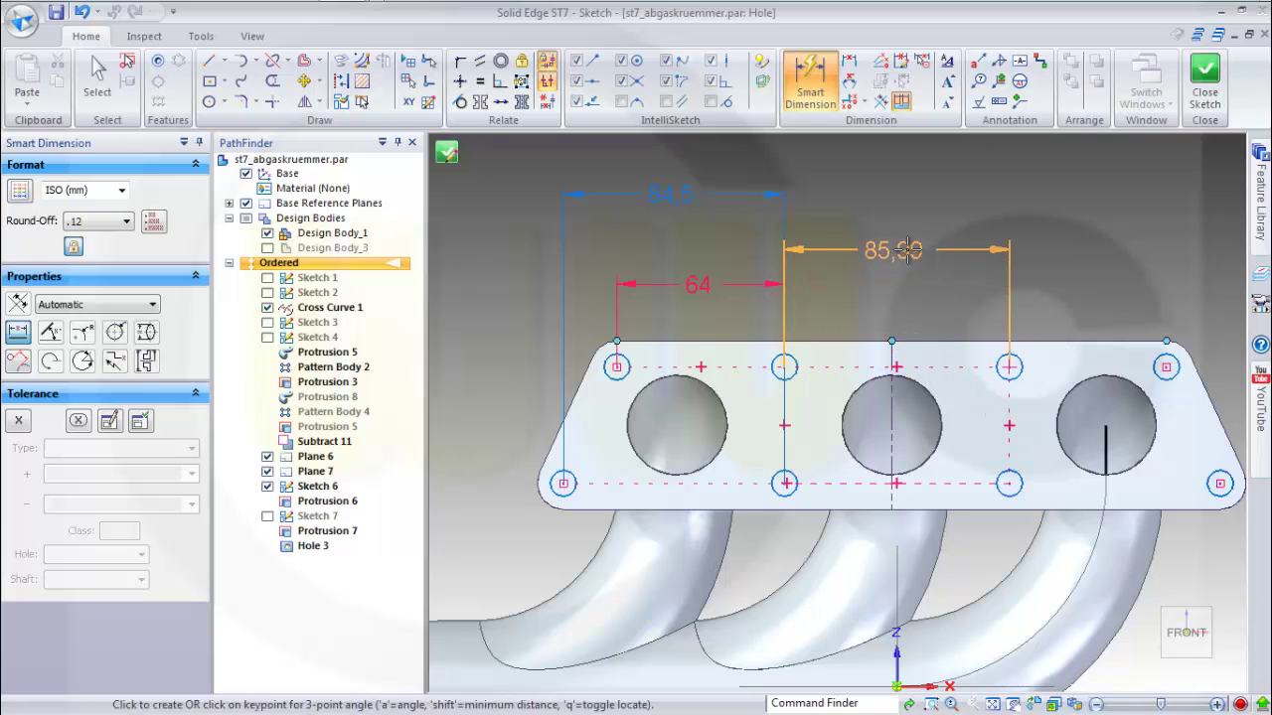
{"action": "left_click", "coordinate": [906, 248]}
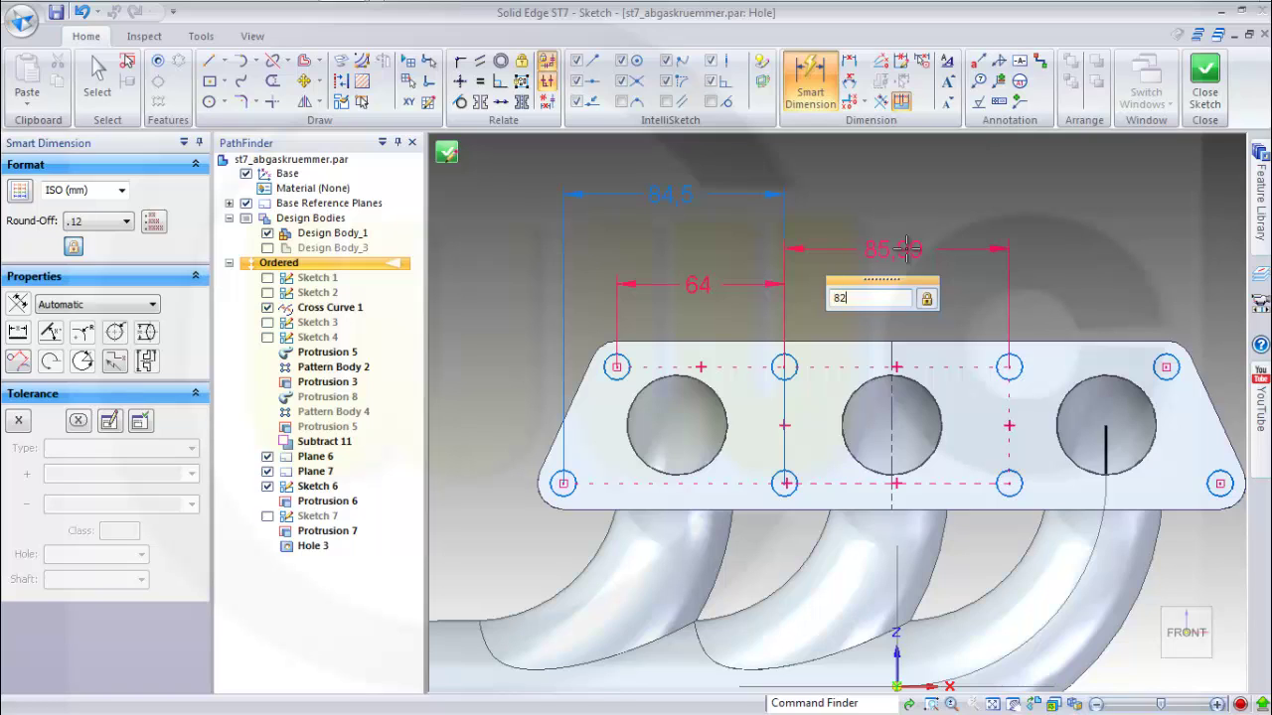
{"action": "key", "text": "Return"}
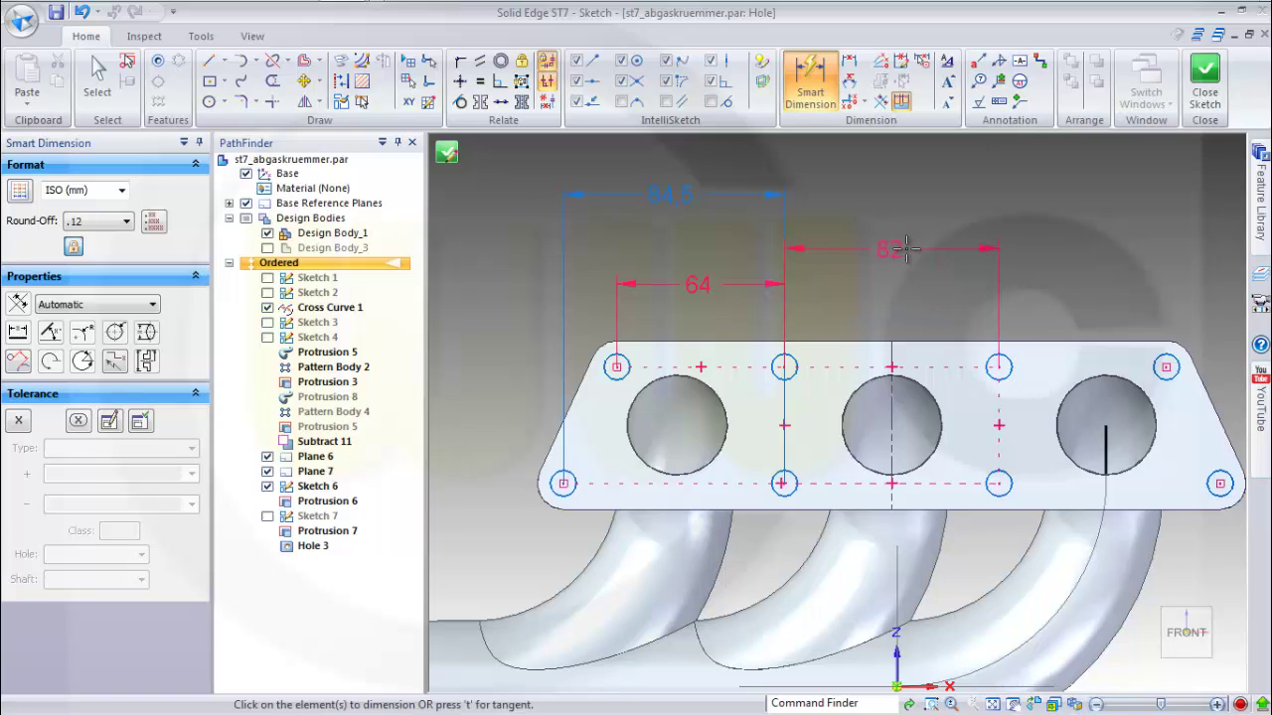
Dimension the spacing between the right corner hole and its inner neighbour in both the upper and lower rows
{"action": "left_click", "coordinate": [998, 367]}
{"action": "left_click", "coordinate": [1159, 366]}
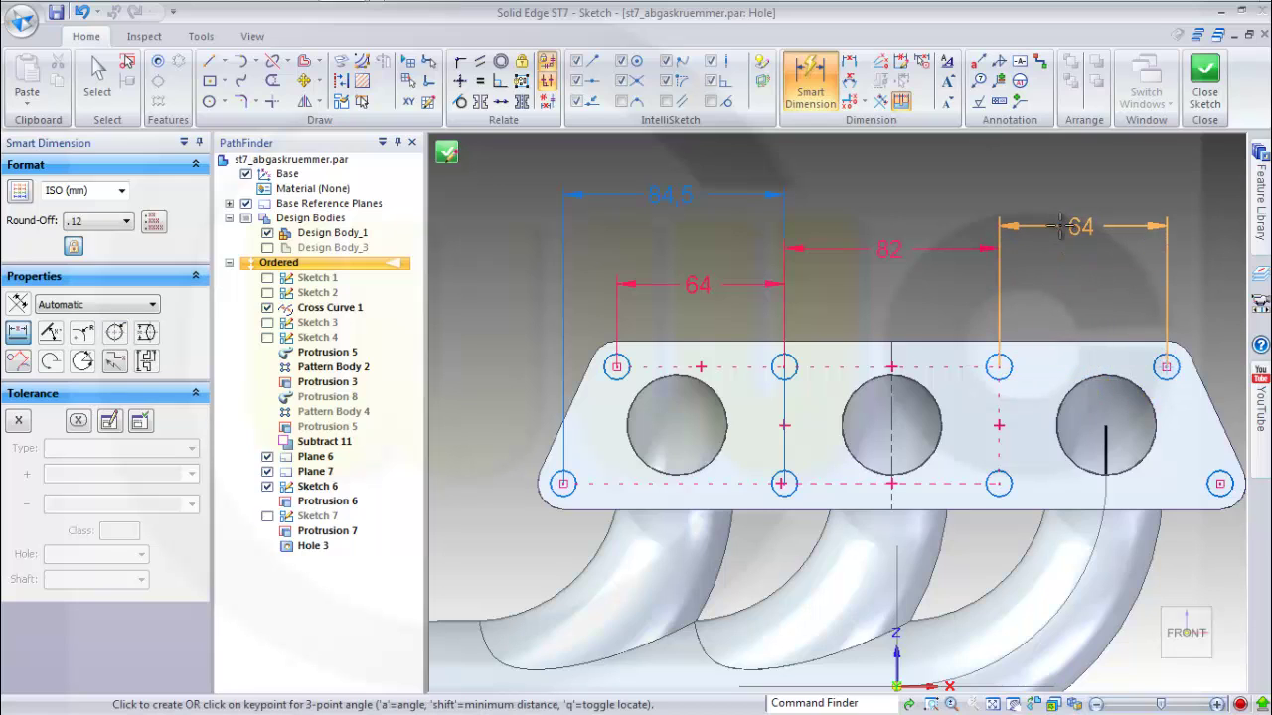
{"action": "left_click", "coordinate": [1063, 212]}
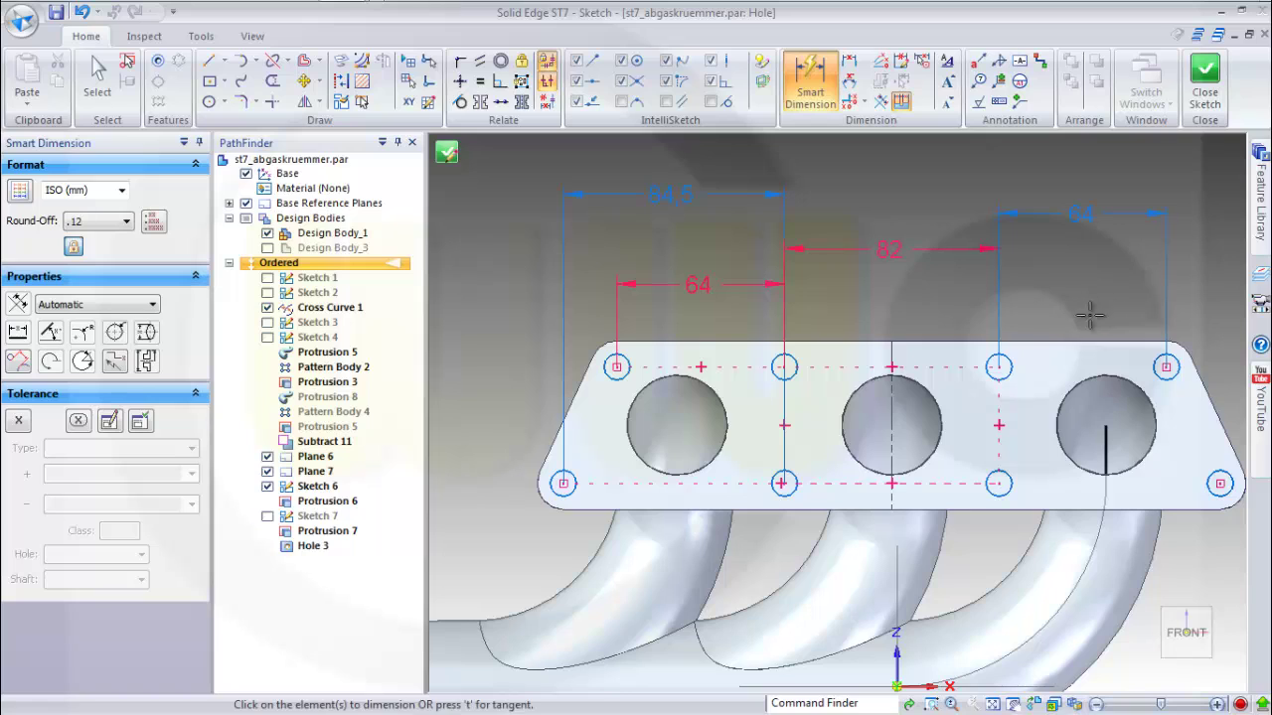
{"action": "left_click", "coordinate": [1017, 484]}
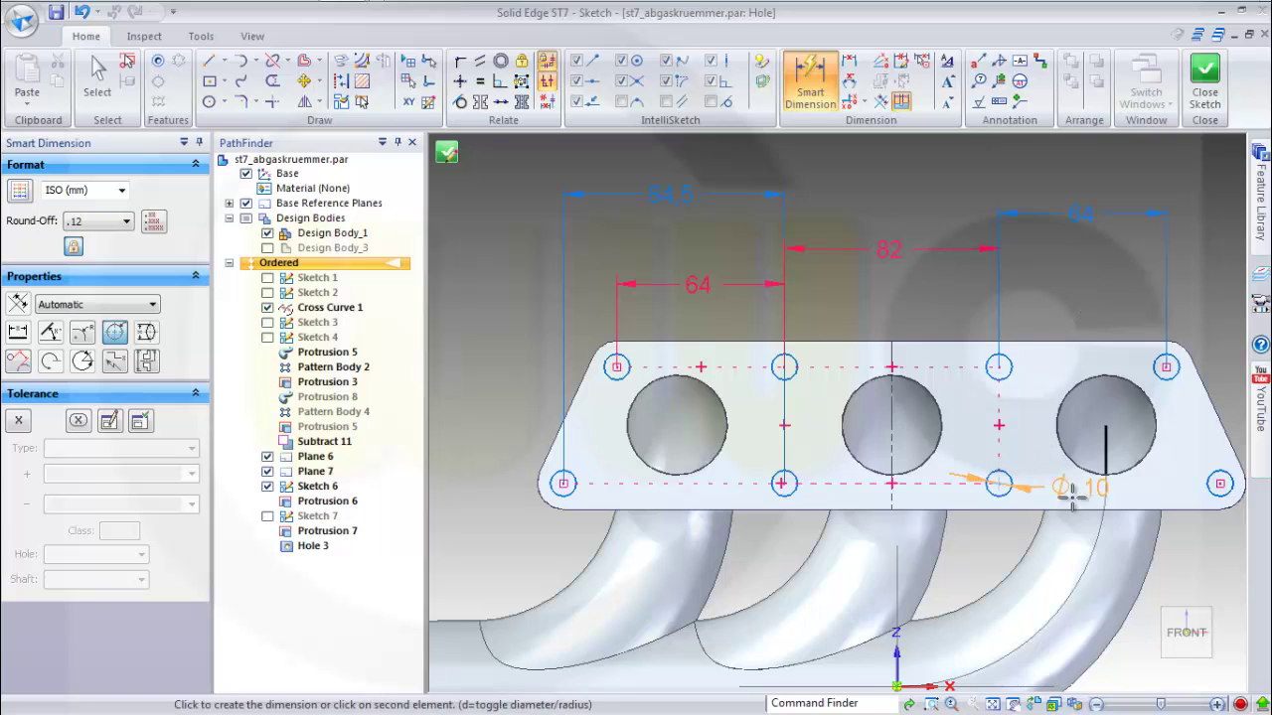
{"action": "left_click", "coordinate": [1216, 484]}
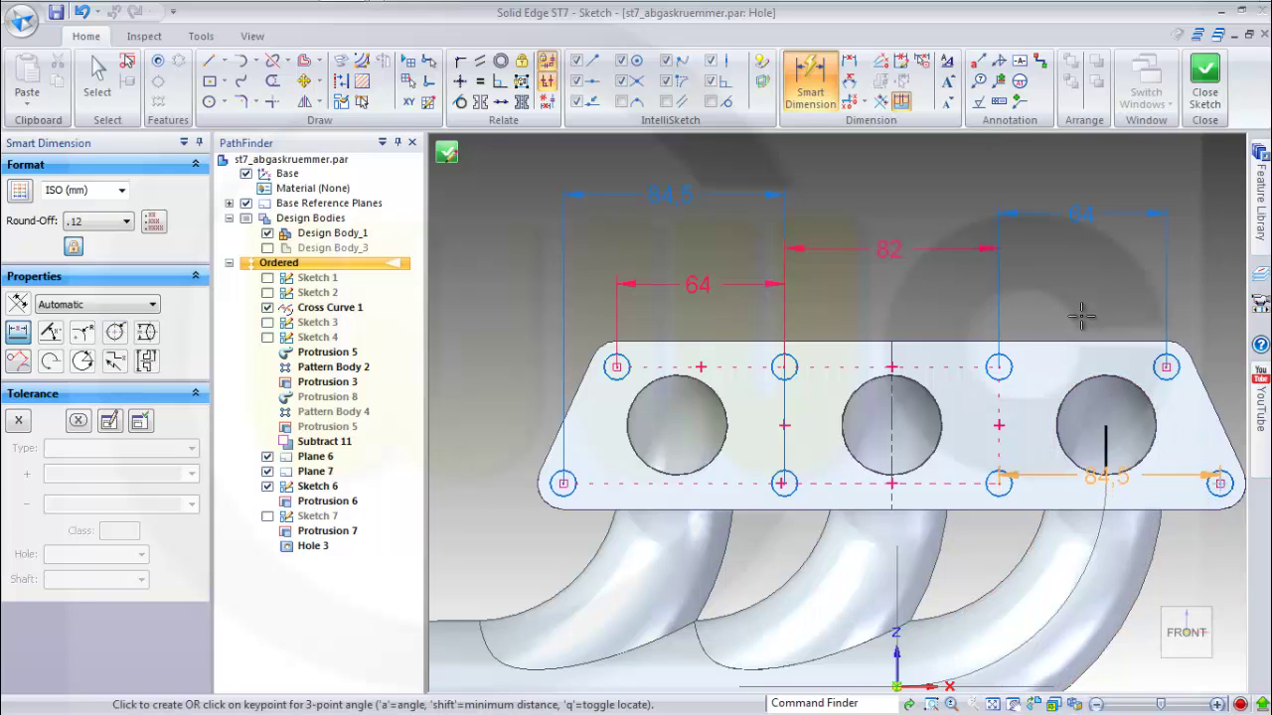
{"action": "left_click", "coordinate": [1091, 295]}
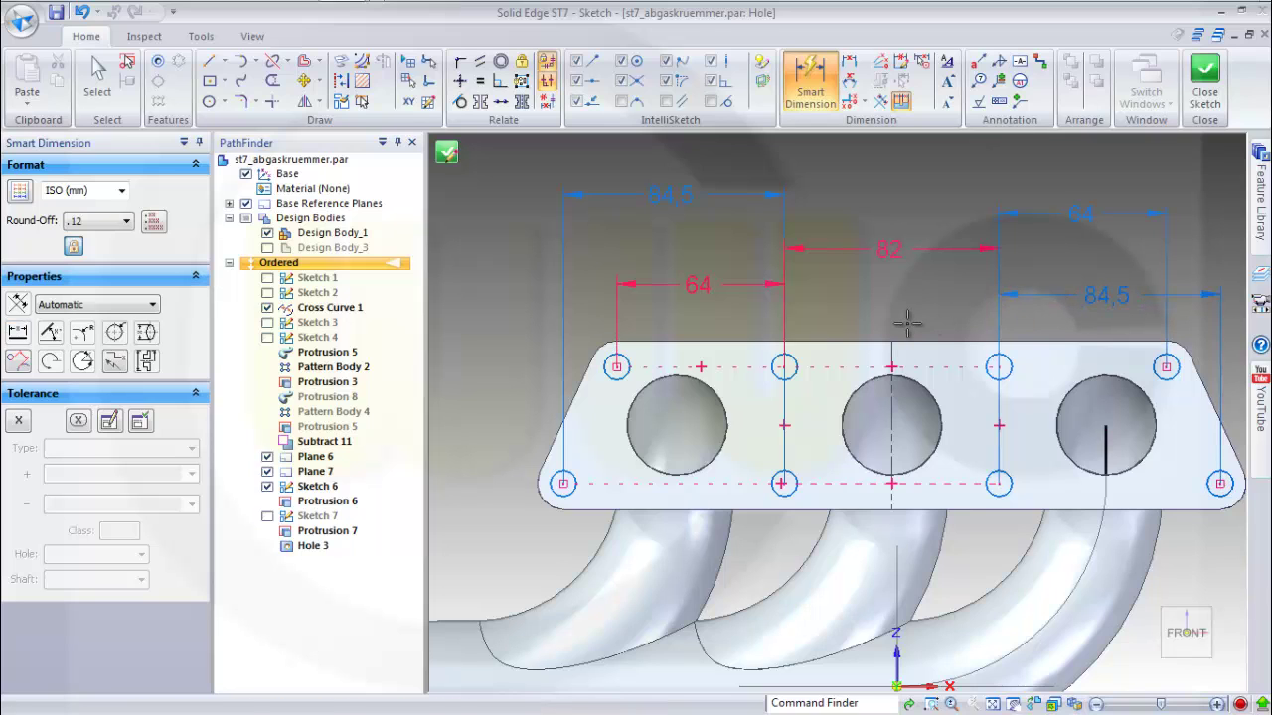
Close the hole profile, cut the eight holes Through Next into the three-opening flange, finish the feature and inspect both flanges
{"action": "left_click", "coordinate": [1204, 79]}
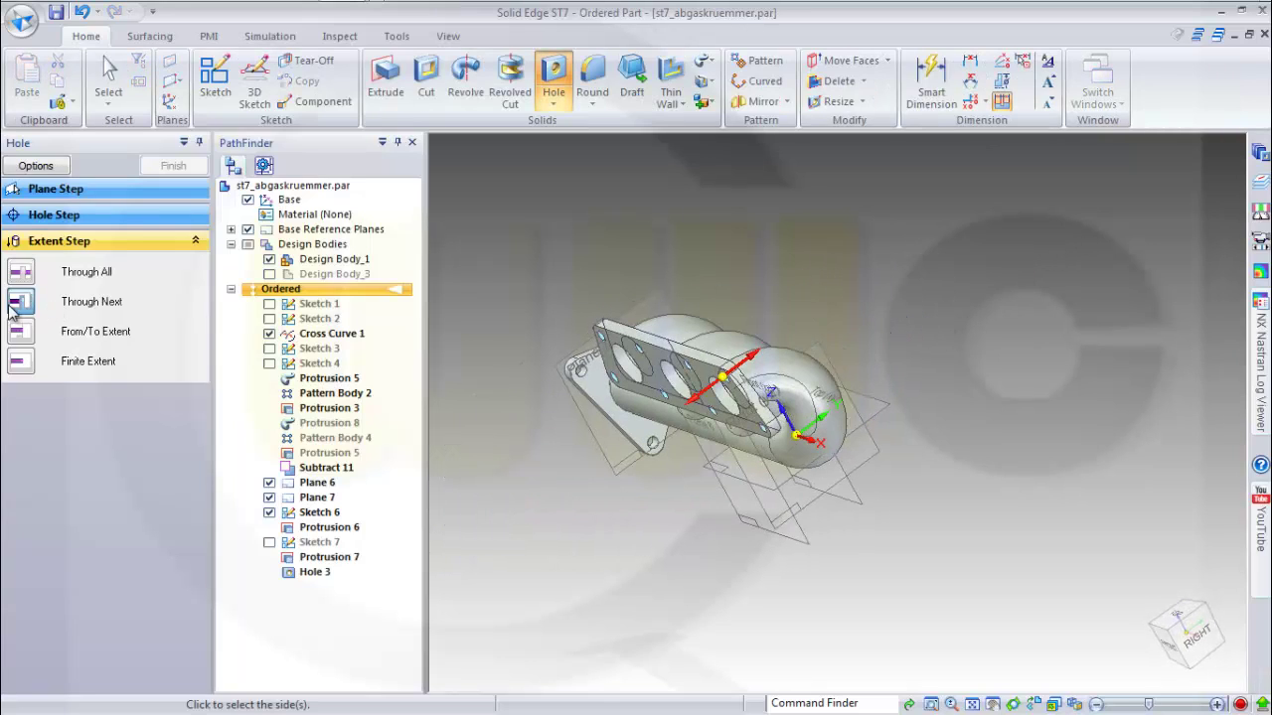
{"action": "left_click", "coordinate": [963, 377]}
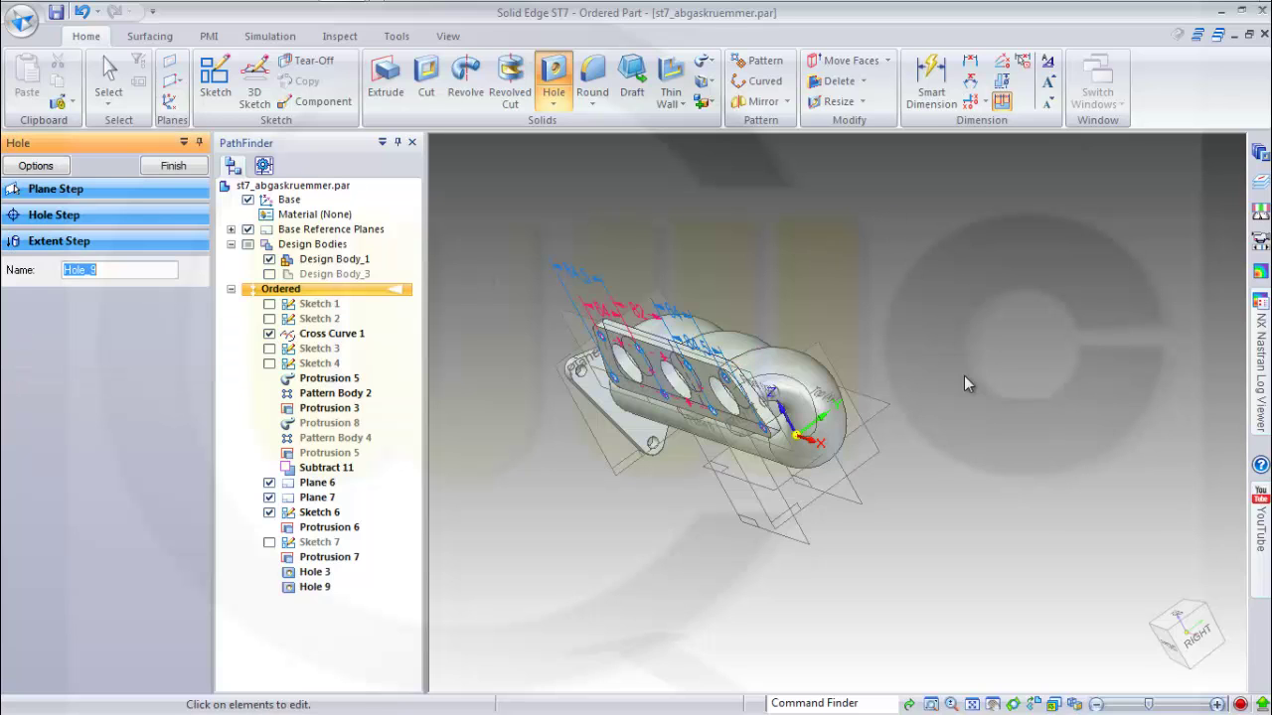
{"action": "left_click", "coordinate": [175, 166]}
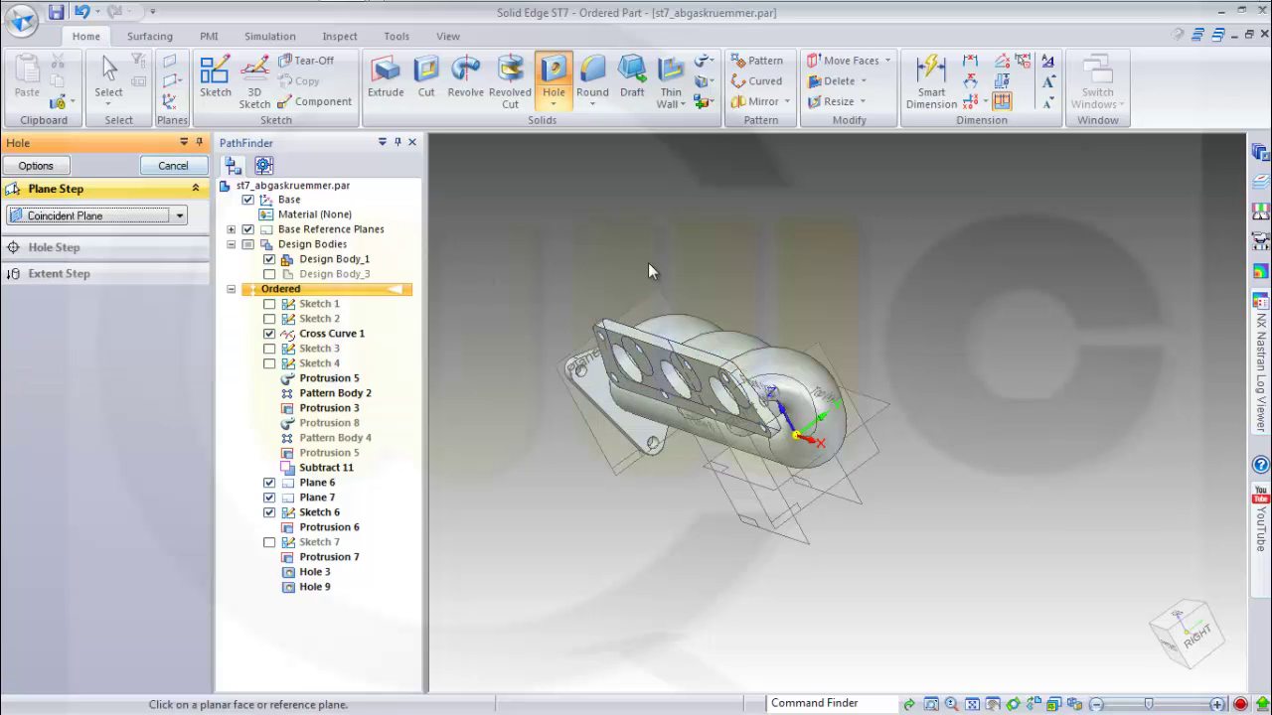
{"action": "middle_click_drag", "start_coordinate": [598, 449], "coordinate": [768, 331]}
{"action": "middle_click_drag", "start_coordinate": [947, 540], "coordinate": [748, 284]}
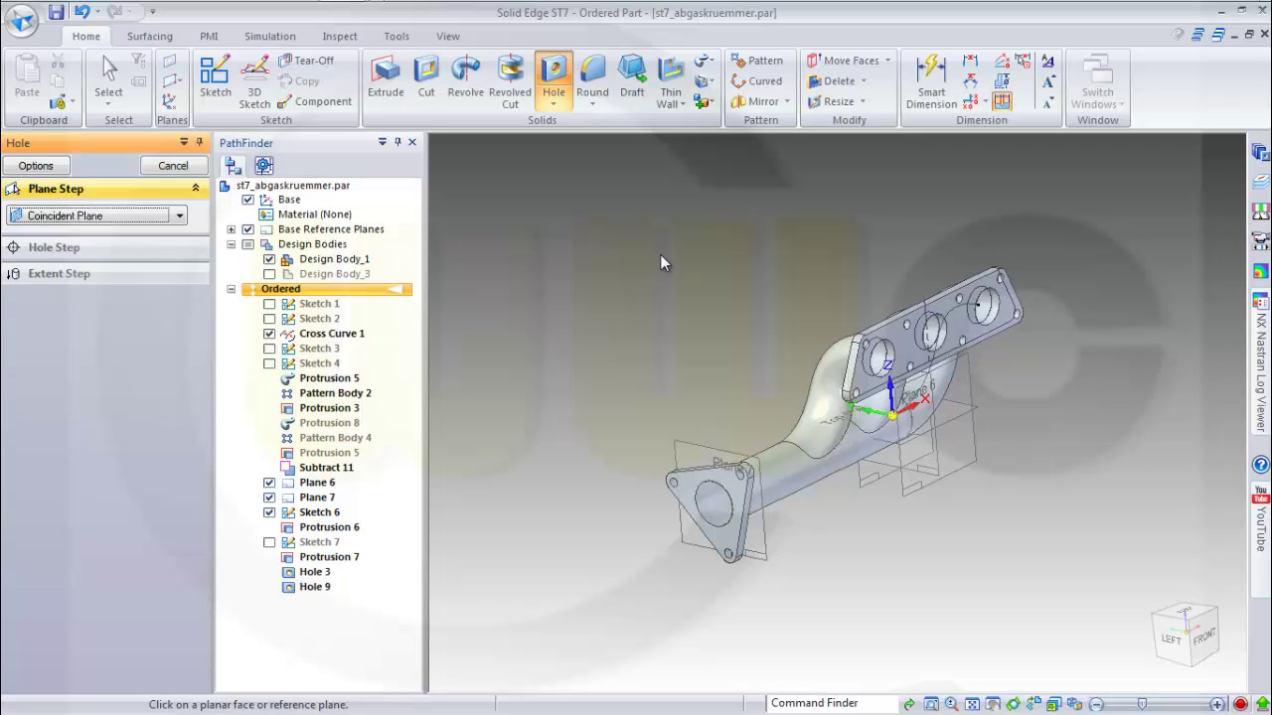